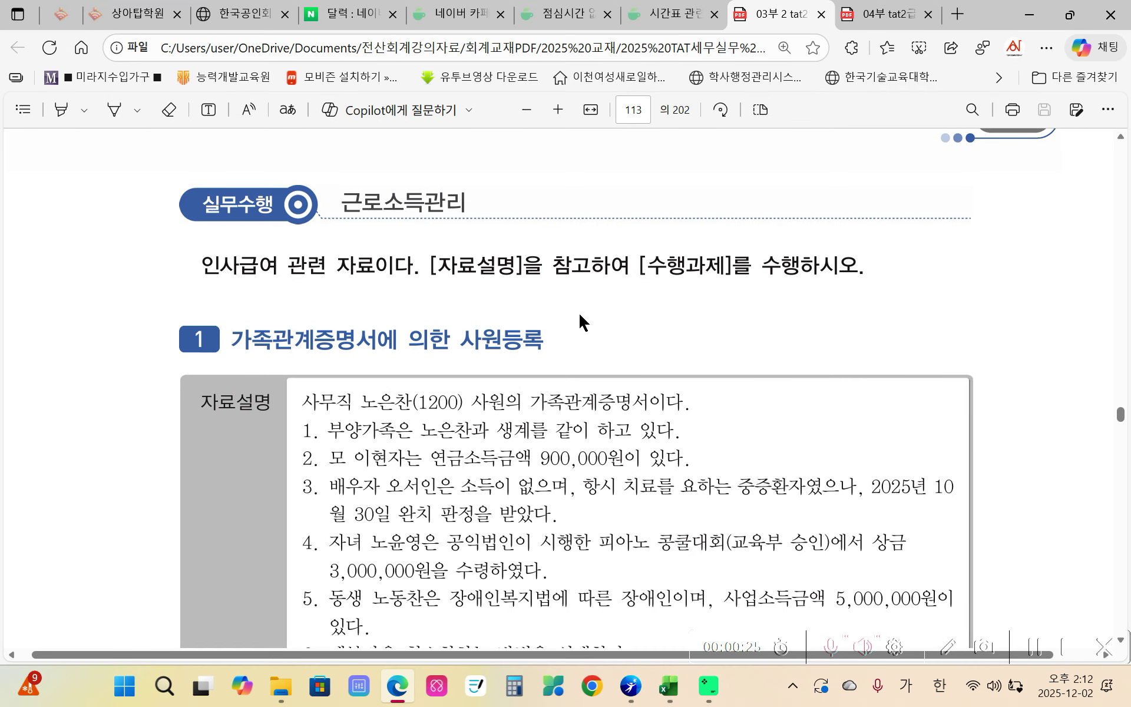
- Read page 113's dependents task and family certificate, scroll to page 114, then bring up HRD-Net's timetable list
scroll(578, 318, "down", 2)
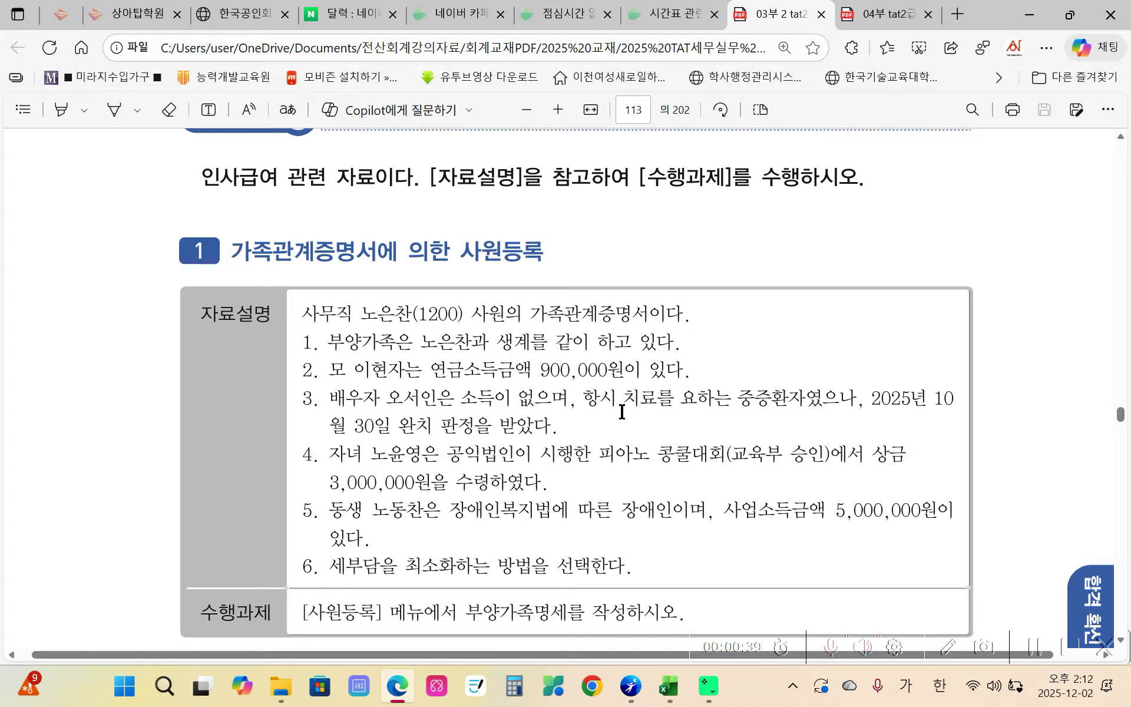
scroll(622, 412, "up", 3)
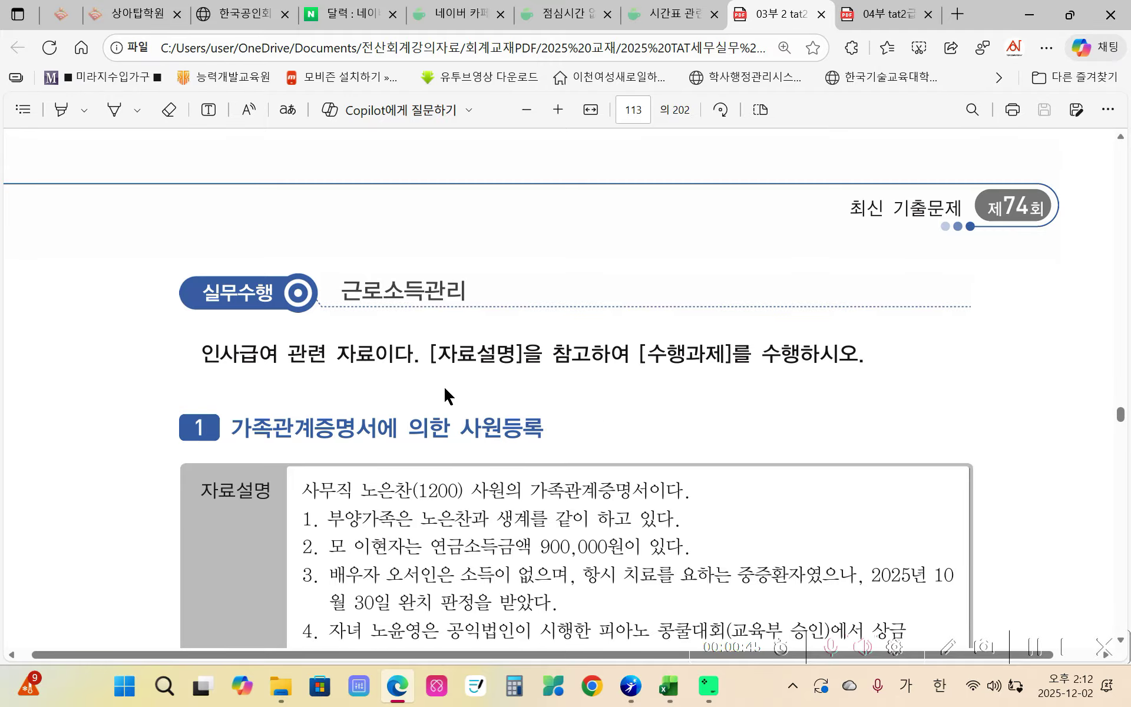
scroll(445, 388, "down", 4)
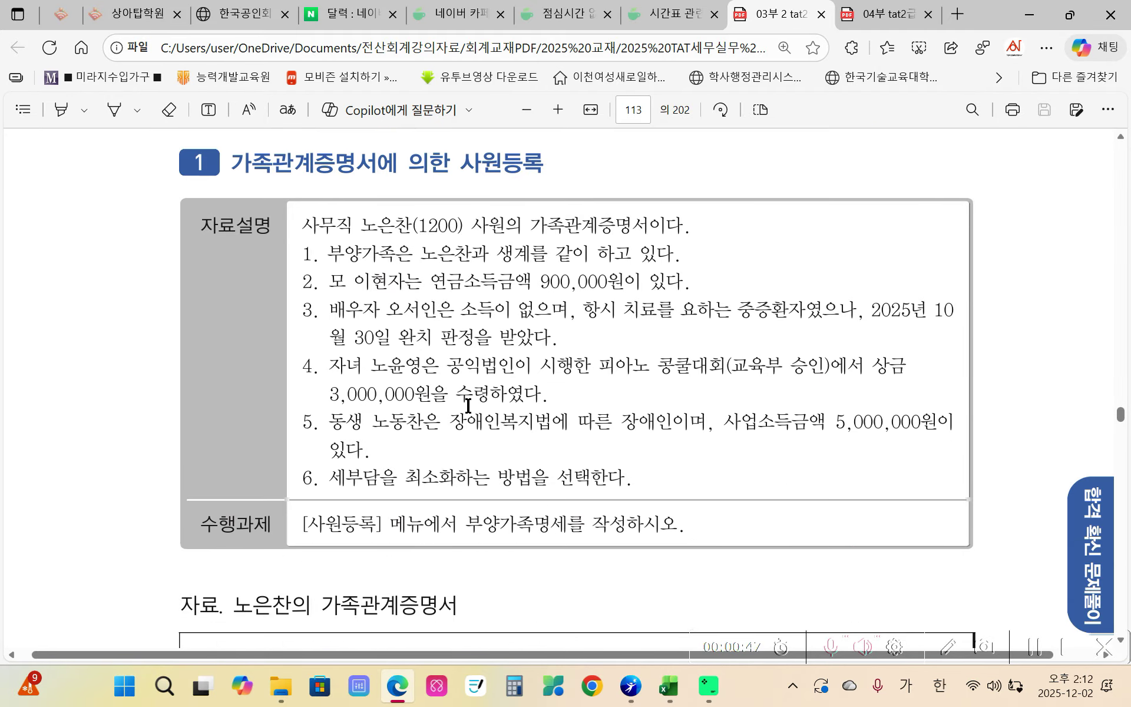
scroll(449, 347, "down", 5)
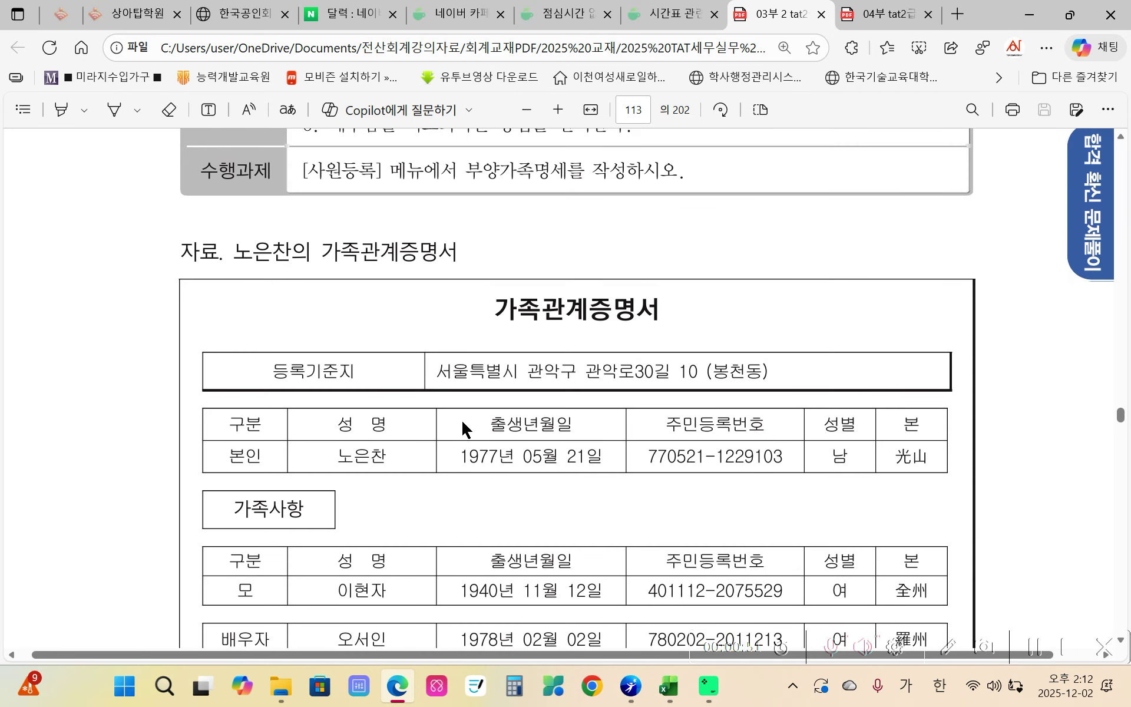
scroll(463, 428, "down", 3)
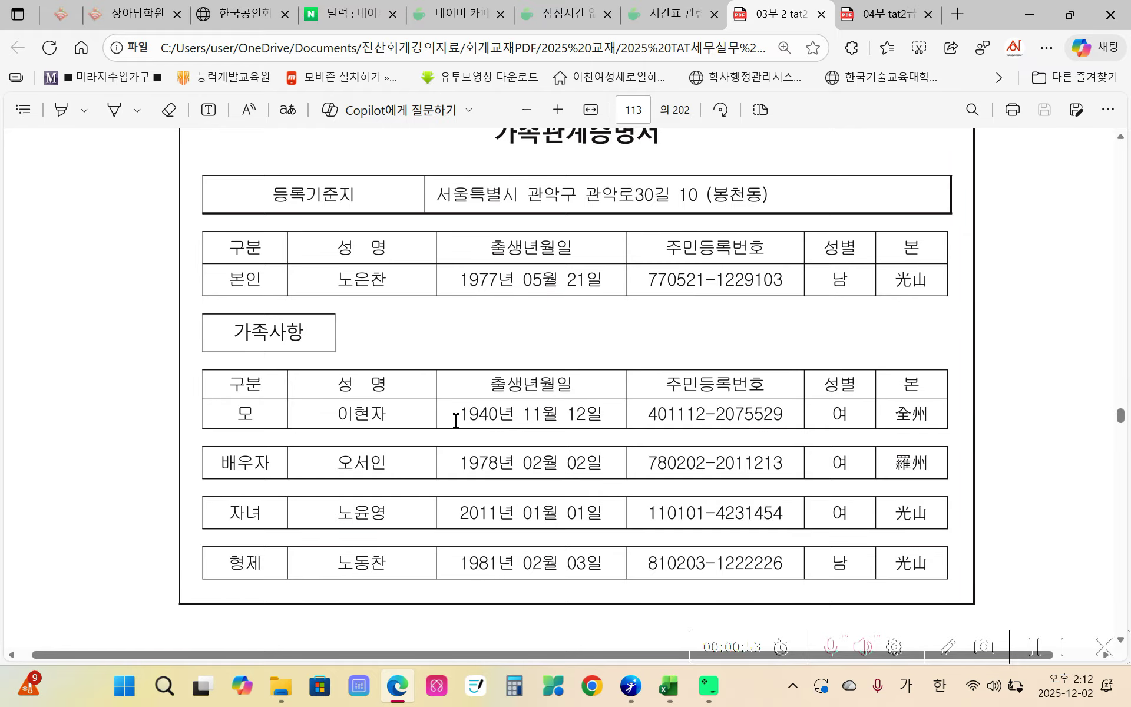
mouse_move(632, 695)
scroll(389, 562, "down", 3)
scroll(393, 554, "down", 9)
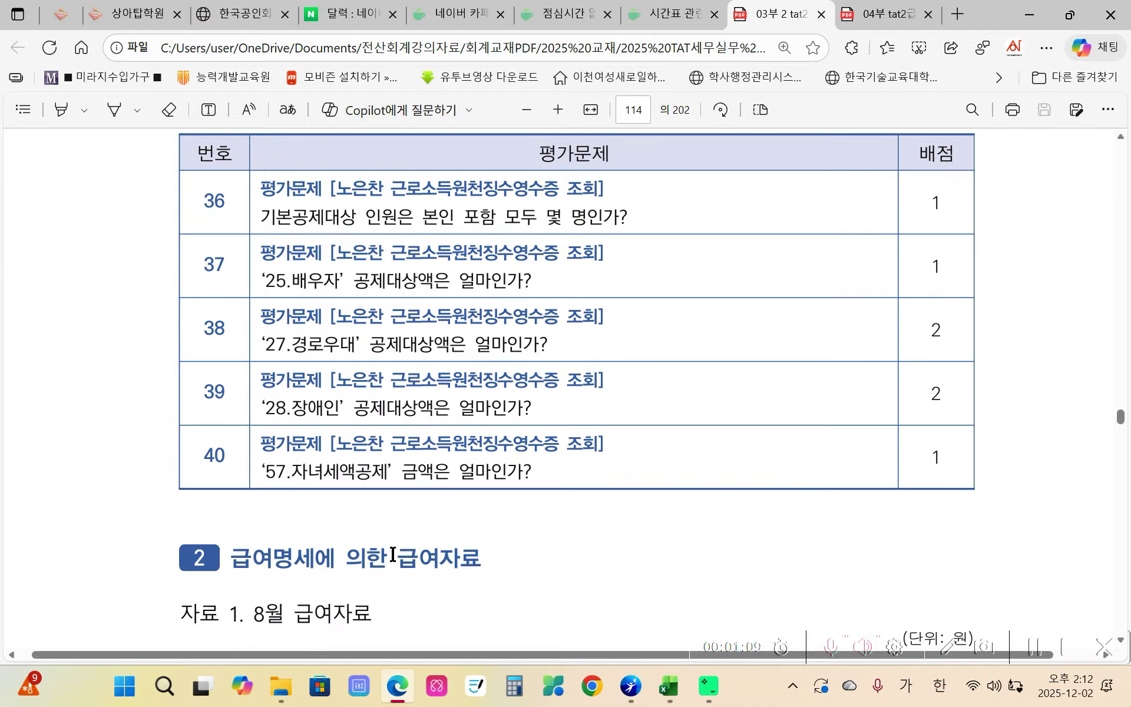
left_click(630, 686)
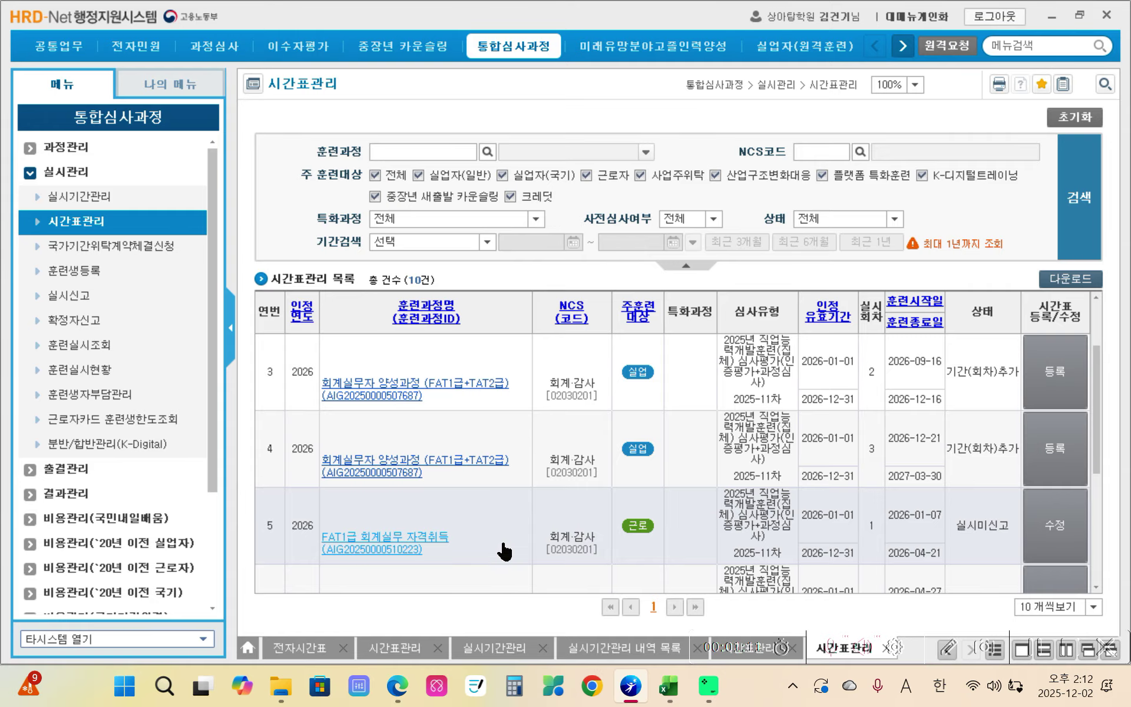
- Back in iPlus, add row 2 as code 1 (lineal ascendant) with the mother's name and resident number
left_click(631, 686)
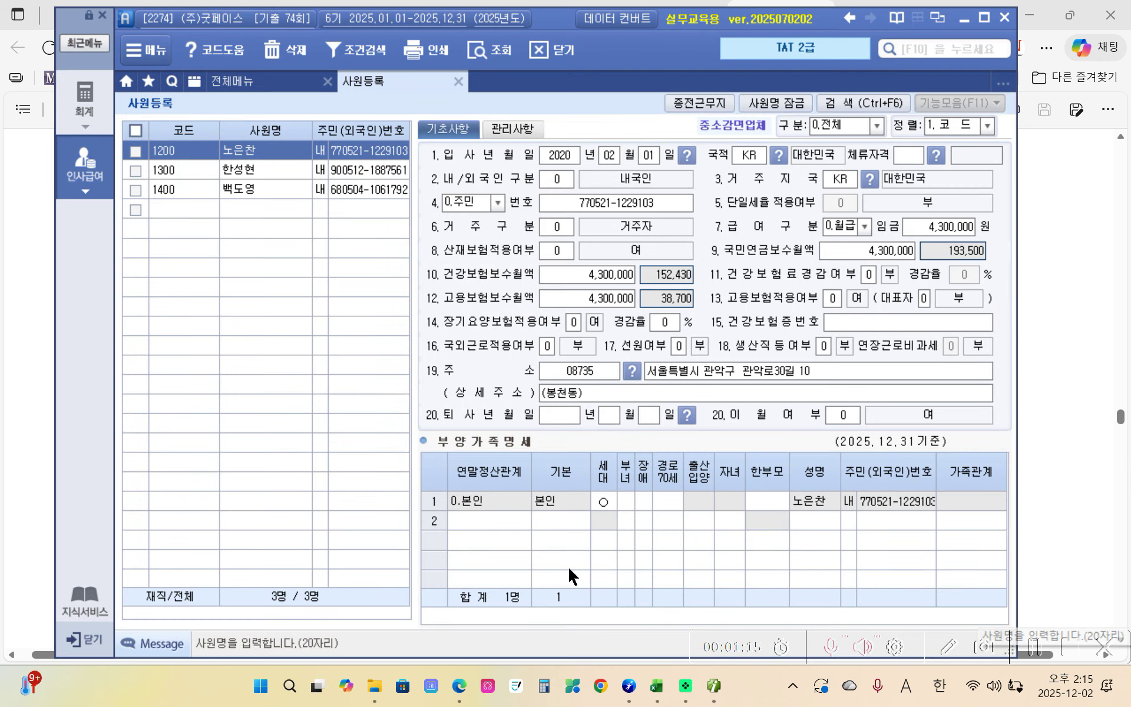
left_click(493, 525)
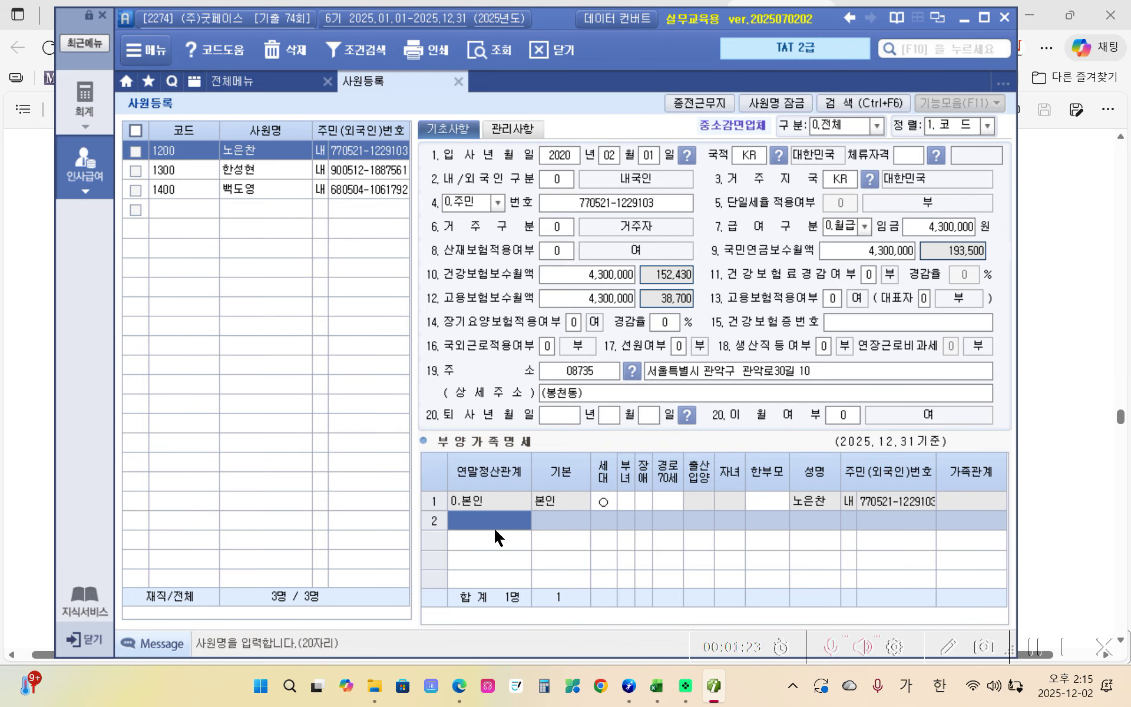
type("1")
key("Return")
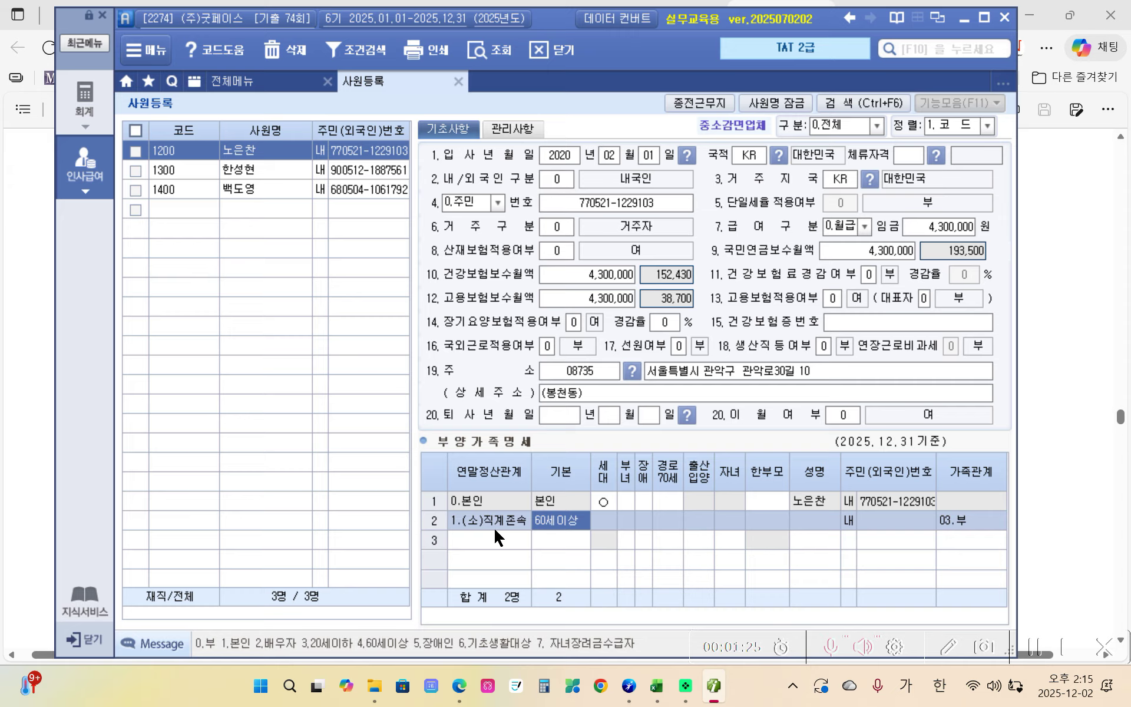
left_click(817, 526)
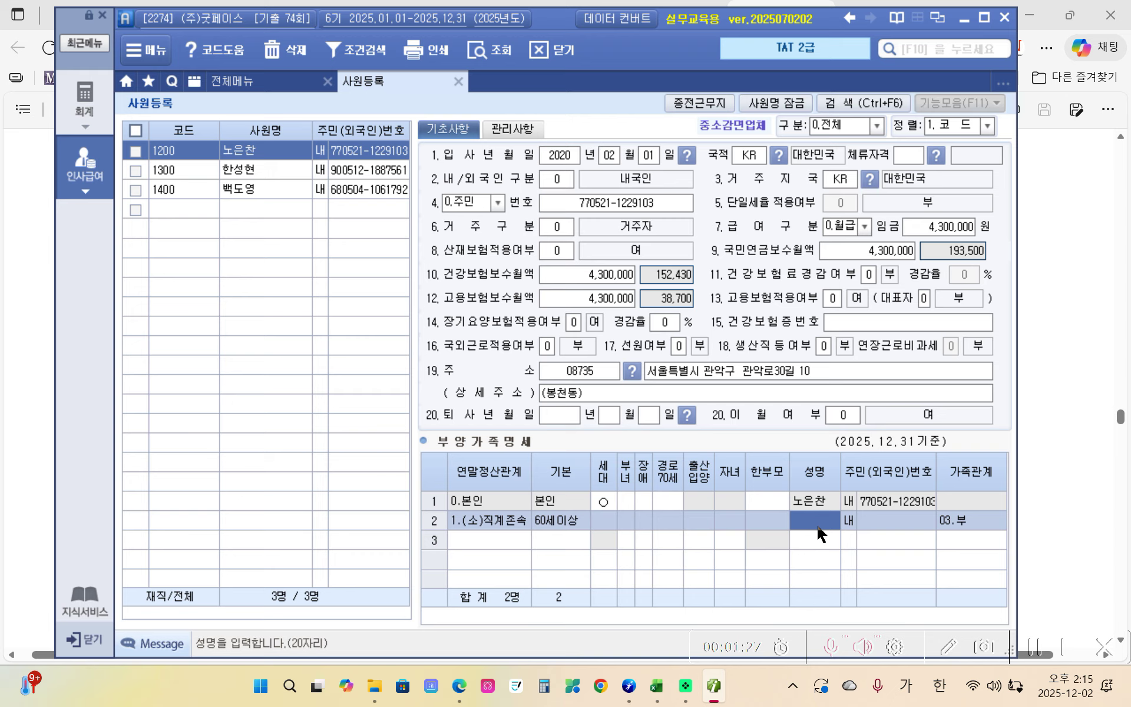
key("Return")
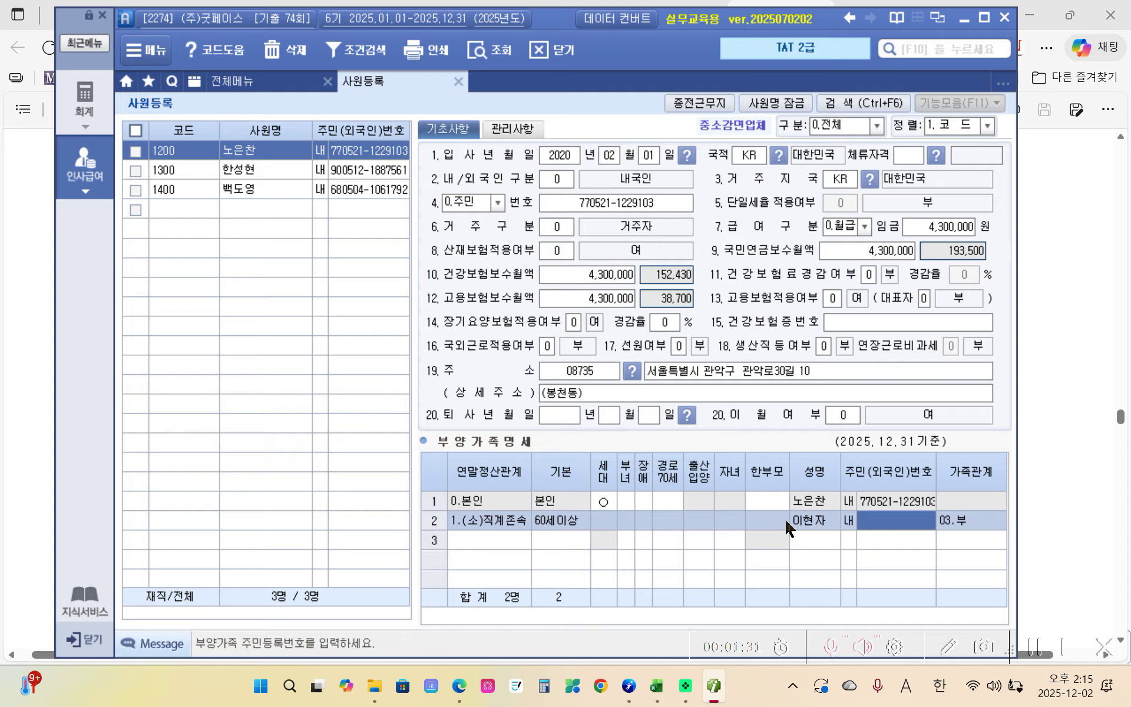
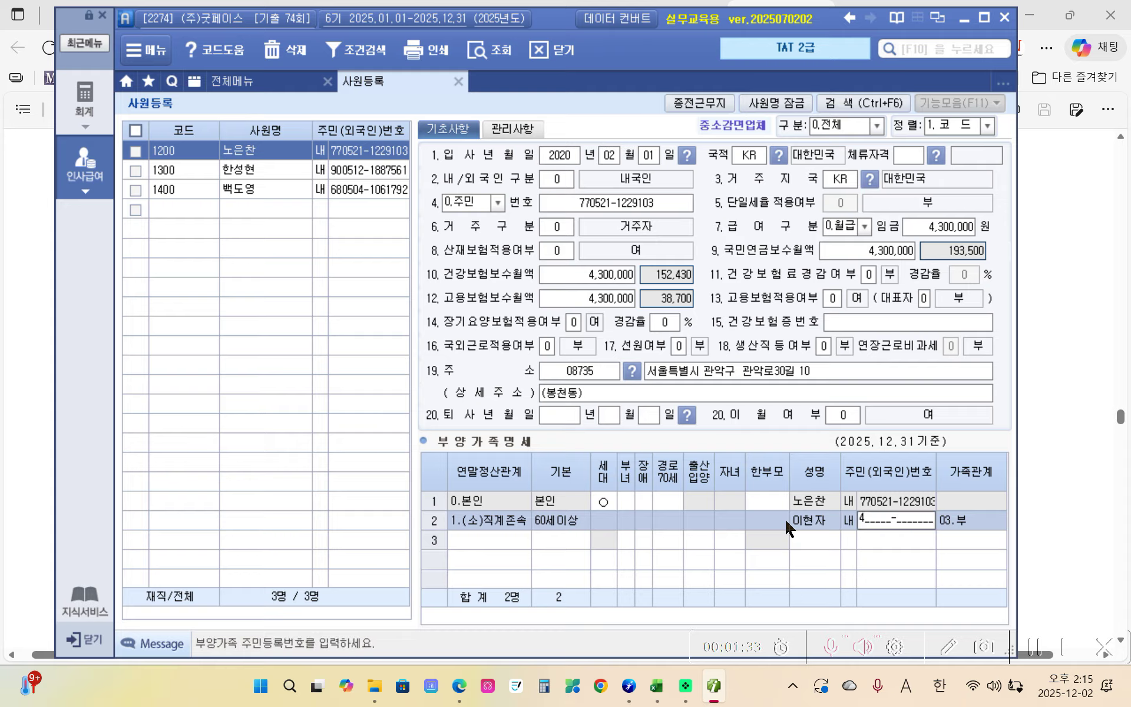
key("Return")
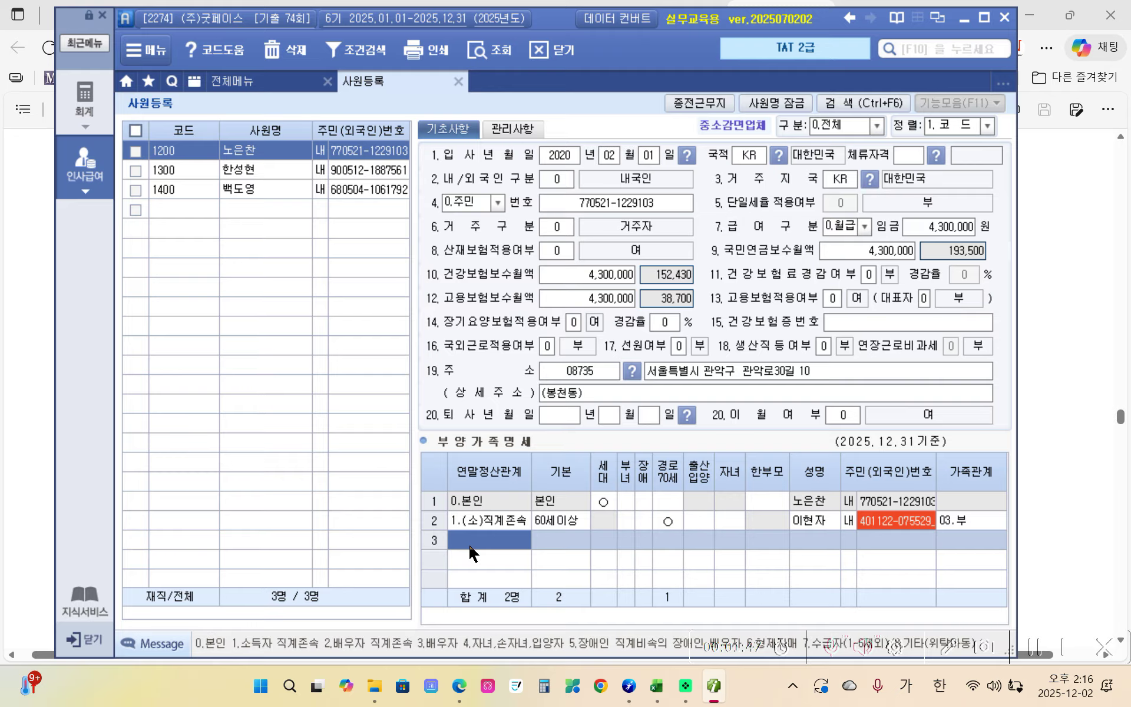
- Add row 3 as code 3 (spouse) with the spouse's name and resident number
type("3")
key("Return")
key("Return")
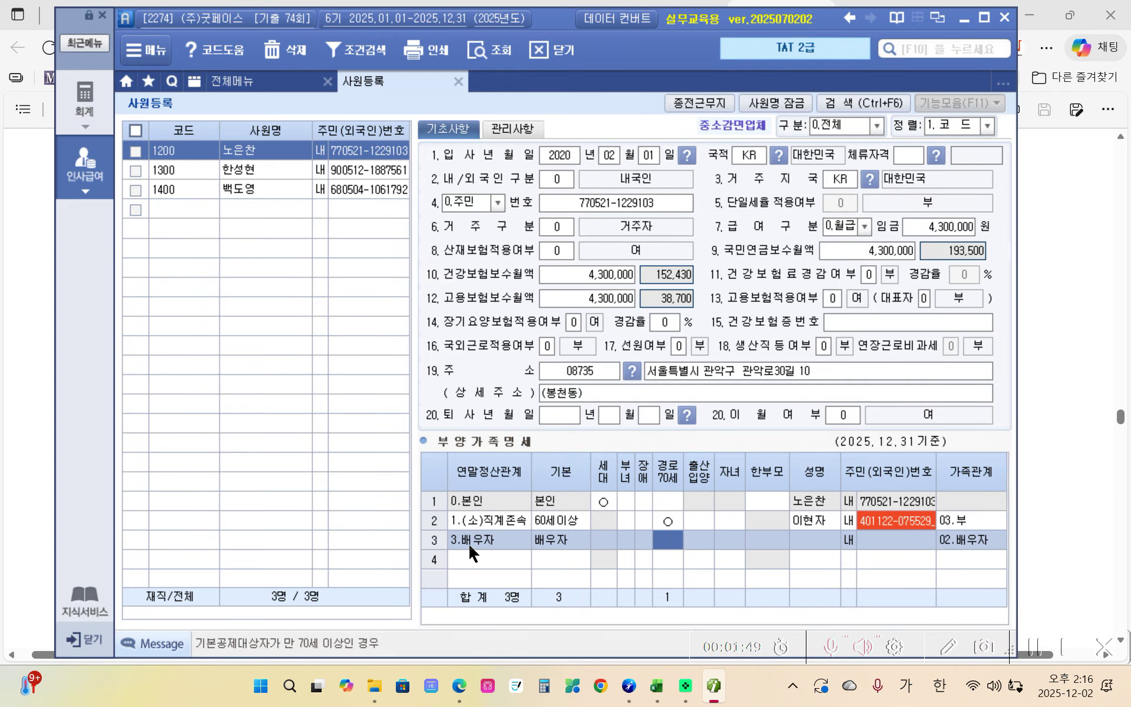
key("Return")
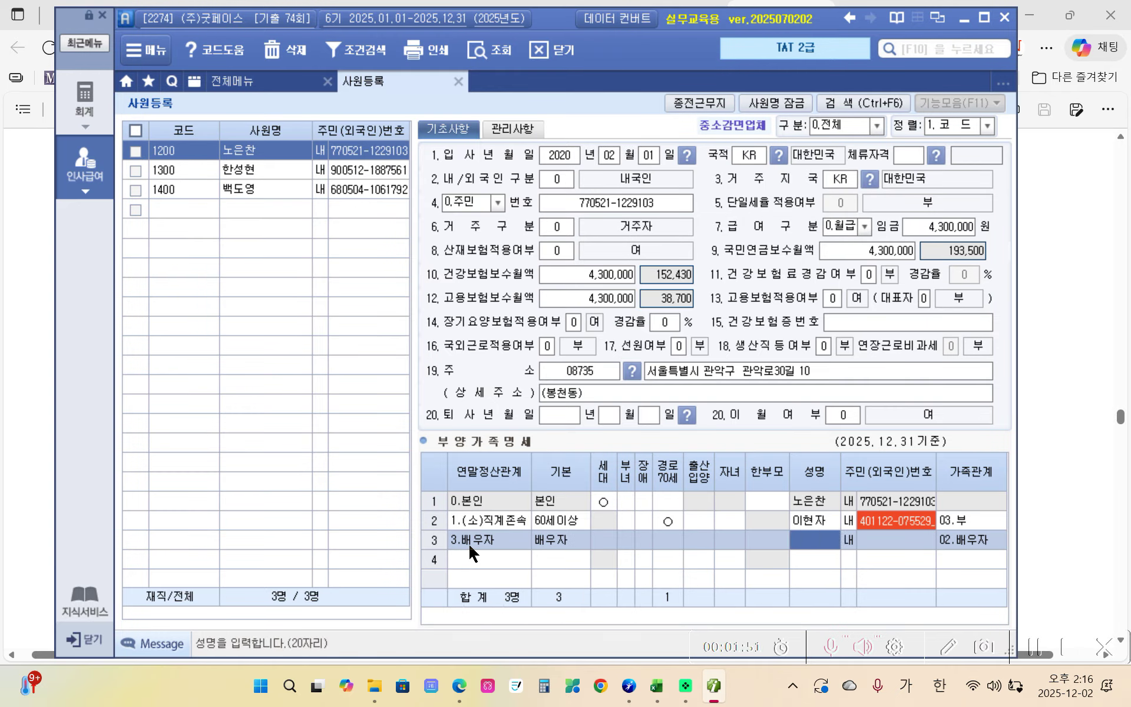
key("Return")
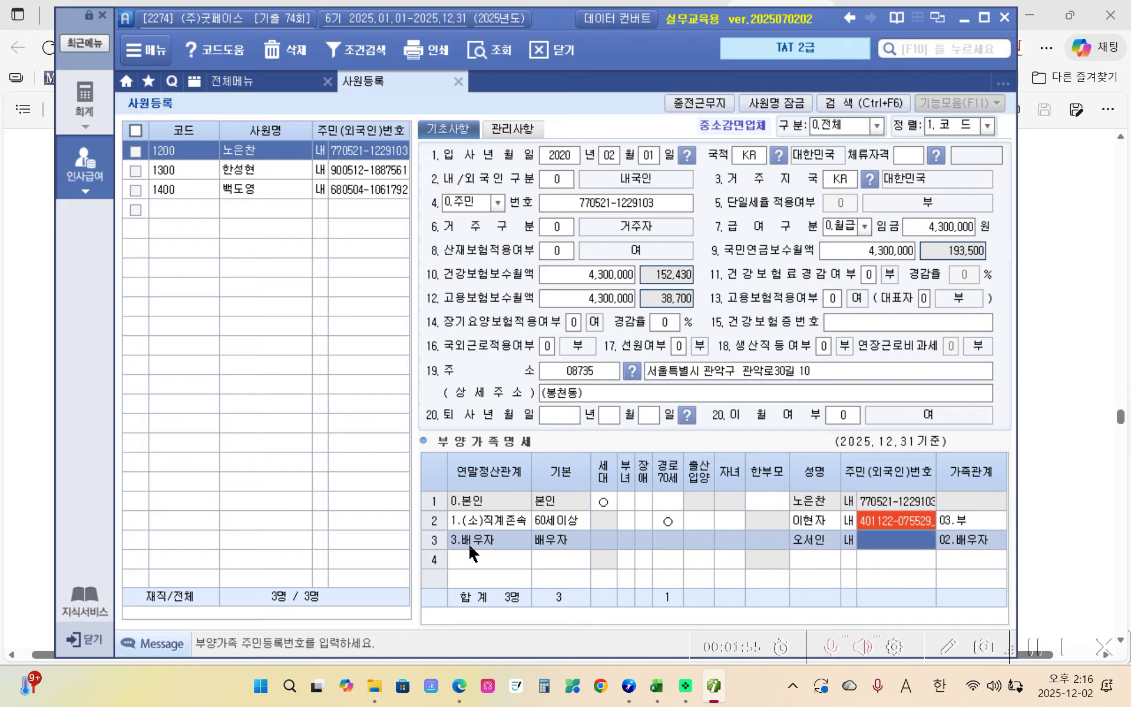
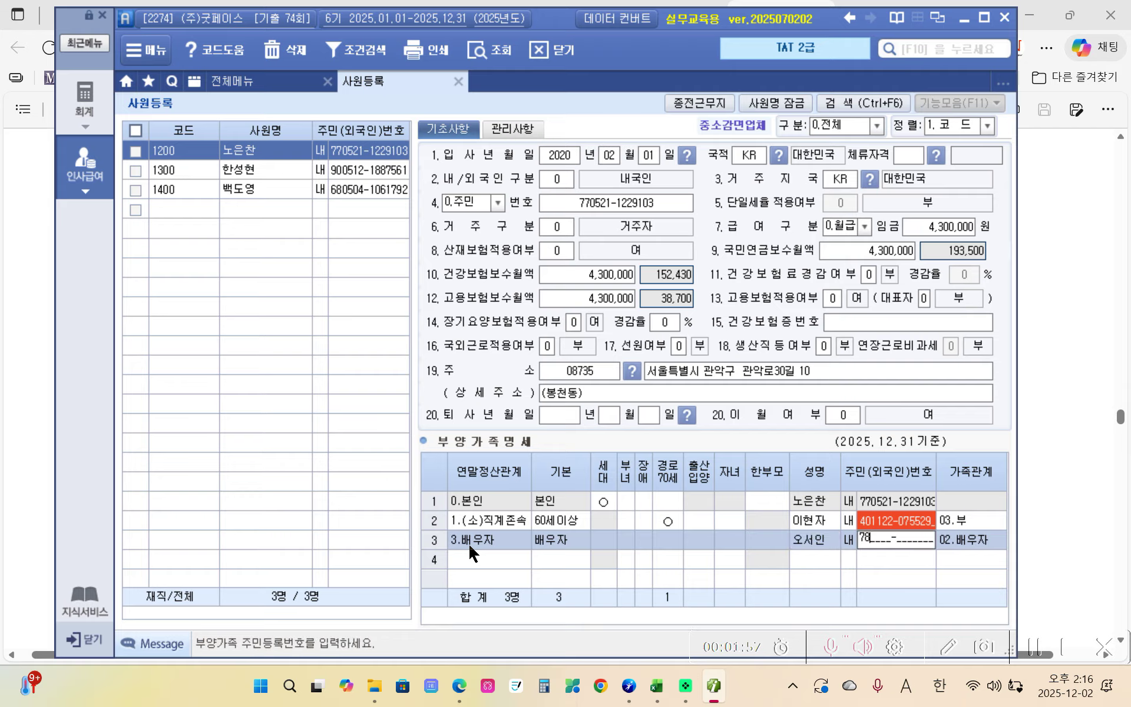
key("Return")
key("Return")
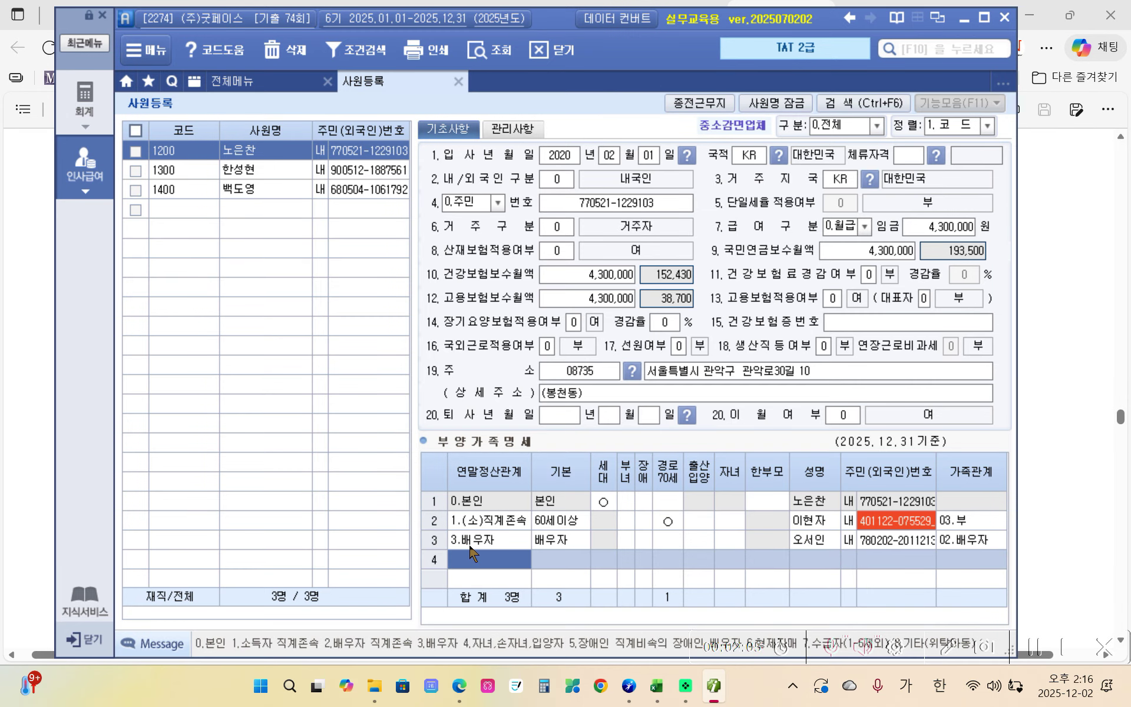
- Add row 4 as code 4 (child), correcting the name and entering the child's resident number
type("4")
key("Return")
key("Return")
key("Return")
key("Return")
key("Return")
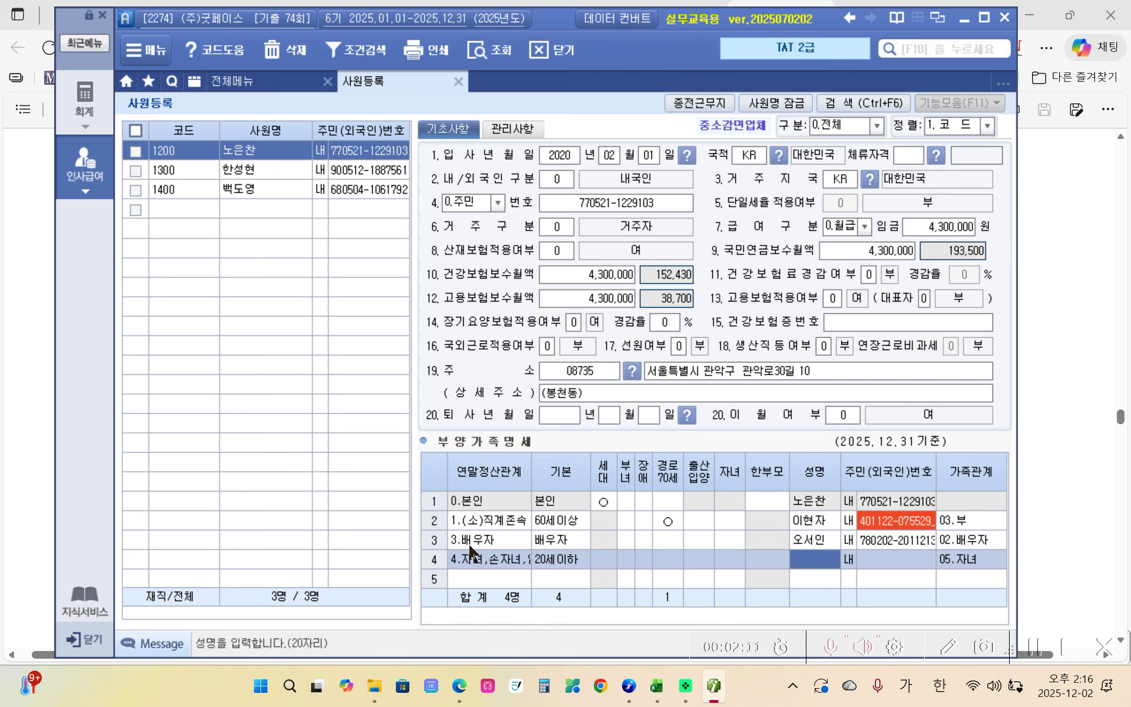
type("하나")
key("BackSpace")
key("BackSpace")
key("BackSpace")
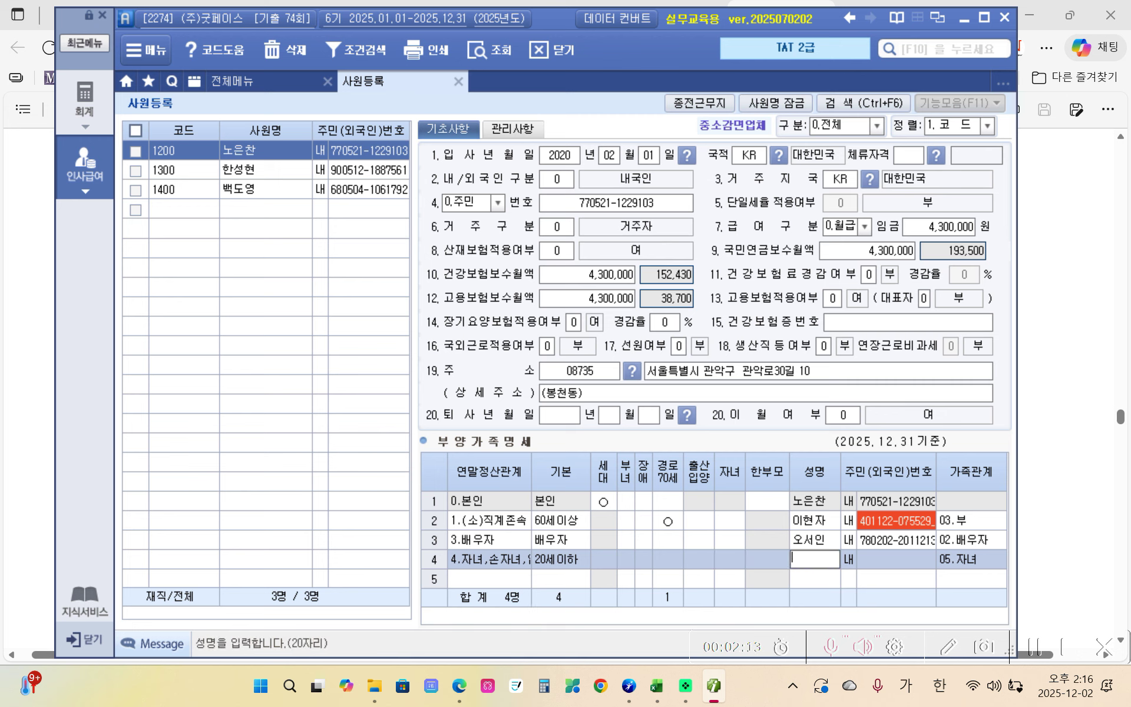
key("Return")
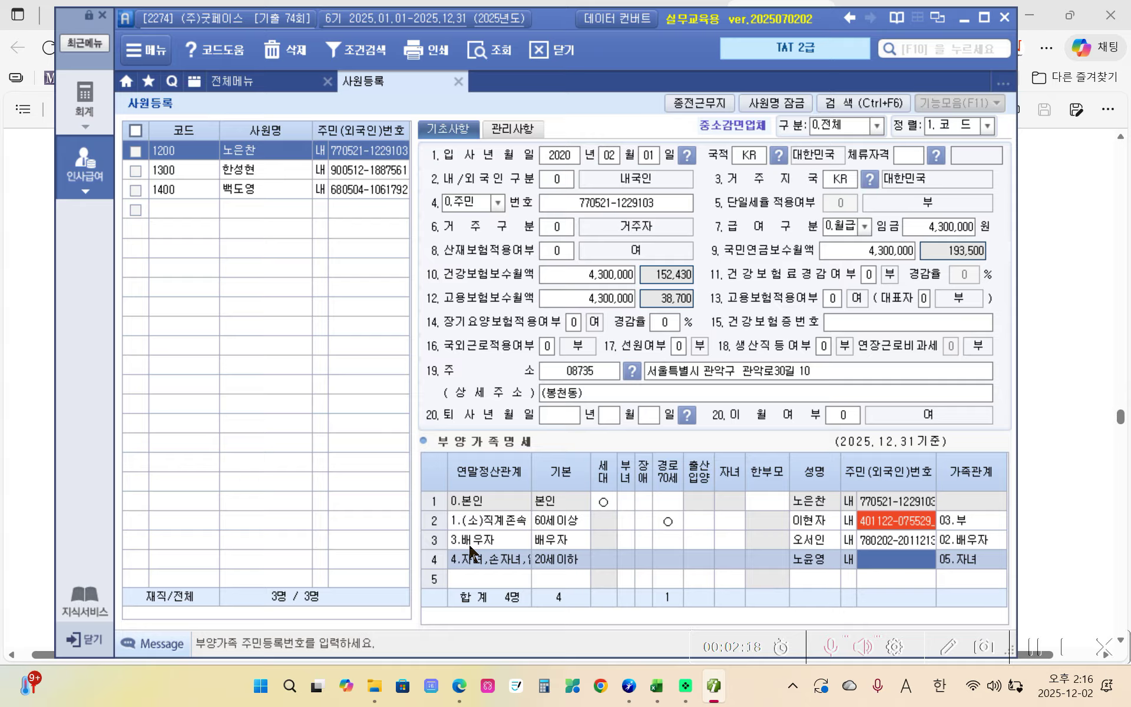
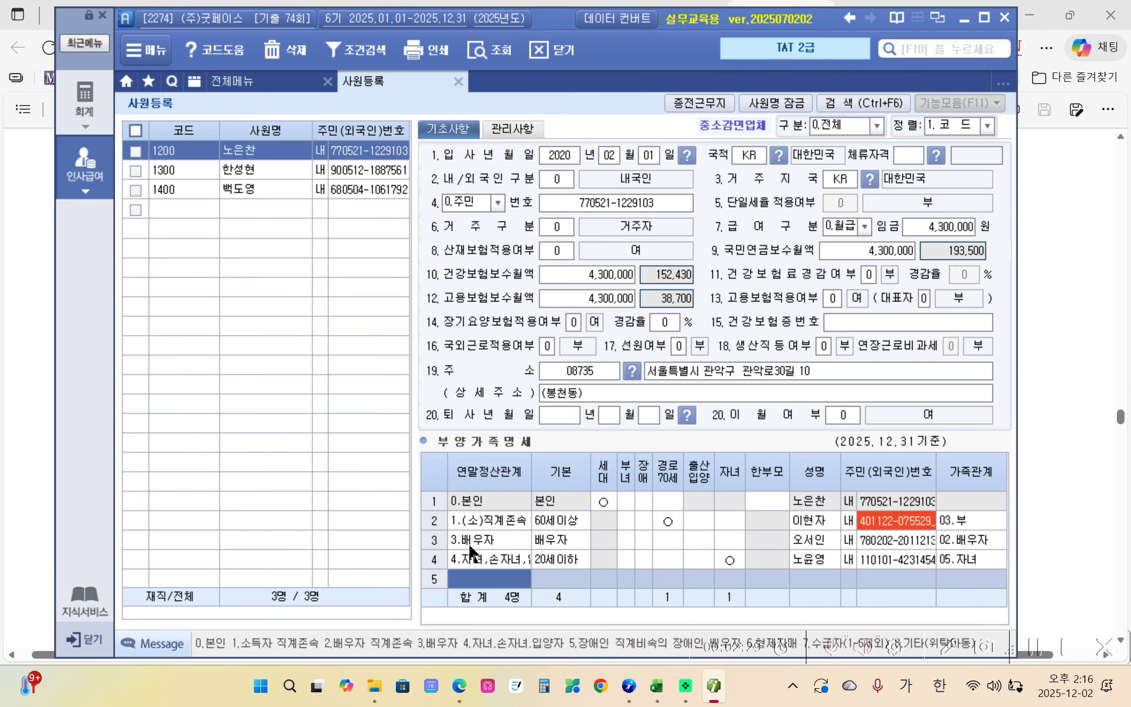
- Fill row 5 with the brother's name and resident number, then switch back to the PDF textbook
key("Return")
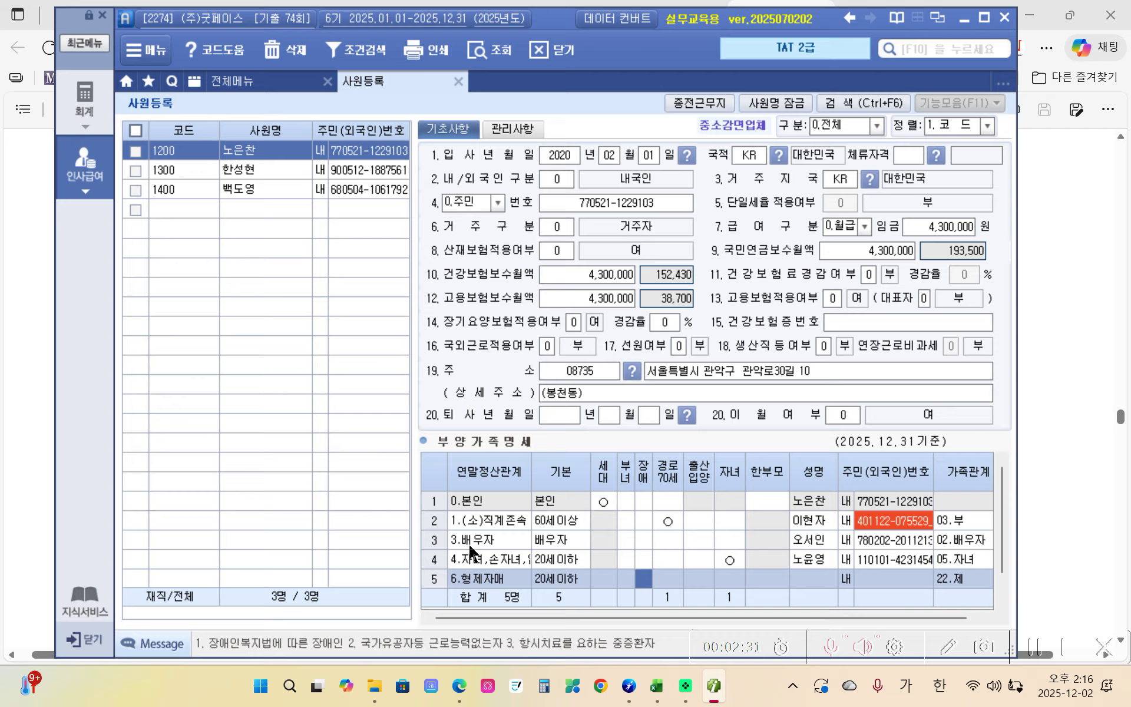
key("Return")
key("Return")
key("Return")
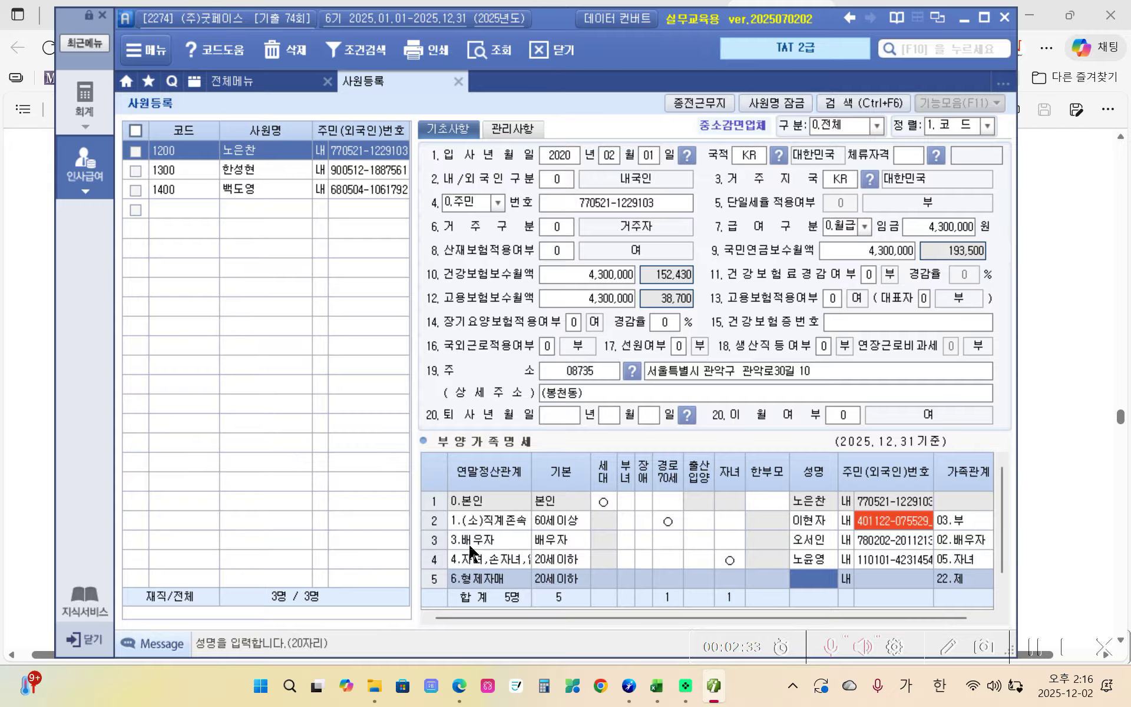
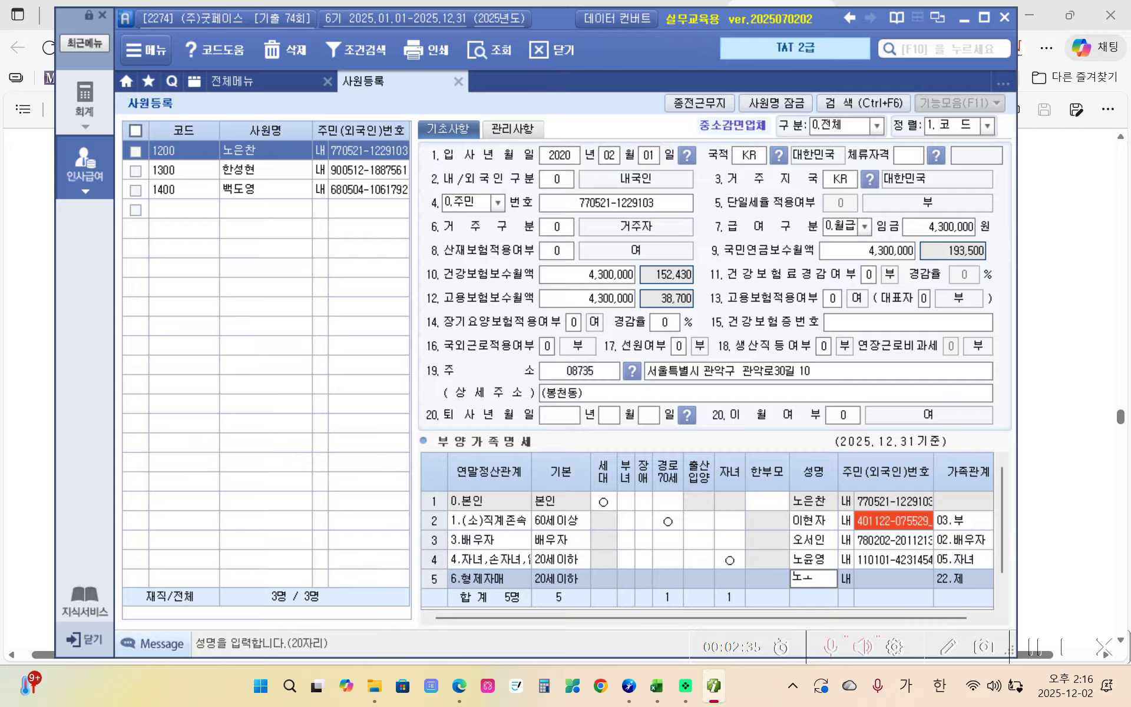
key("Return")
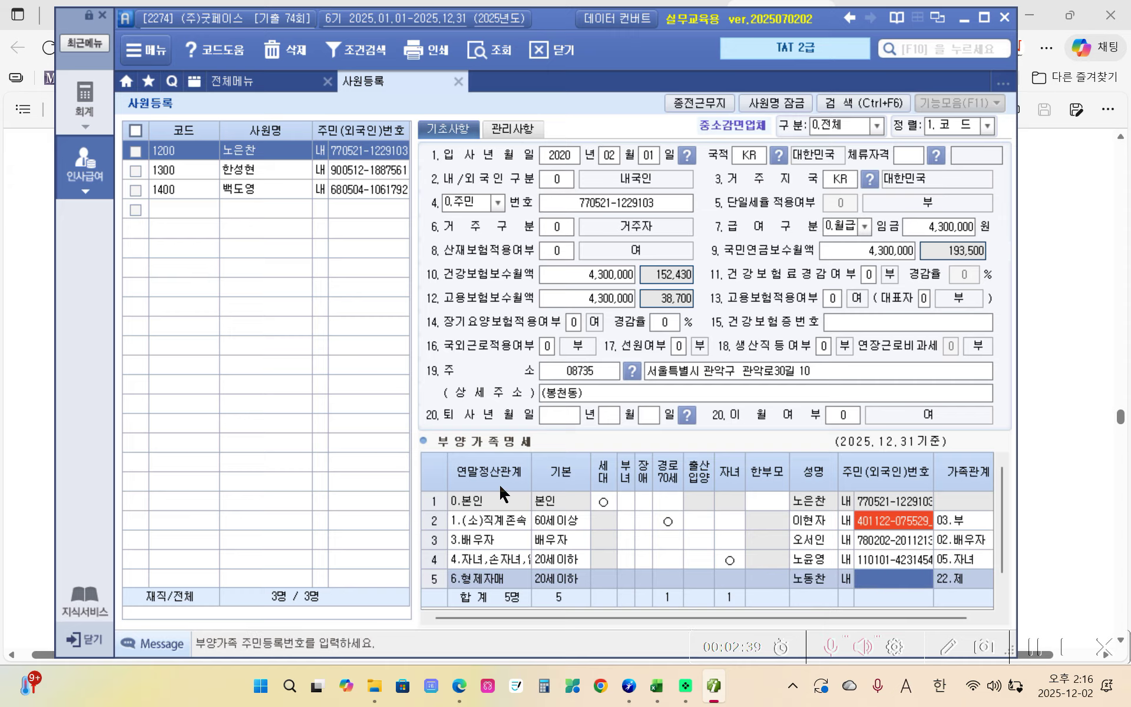
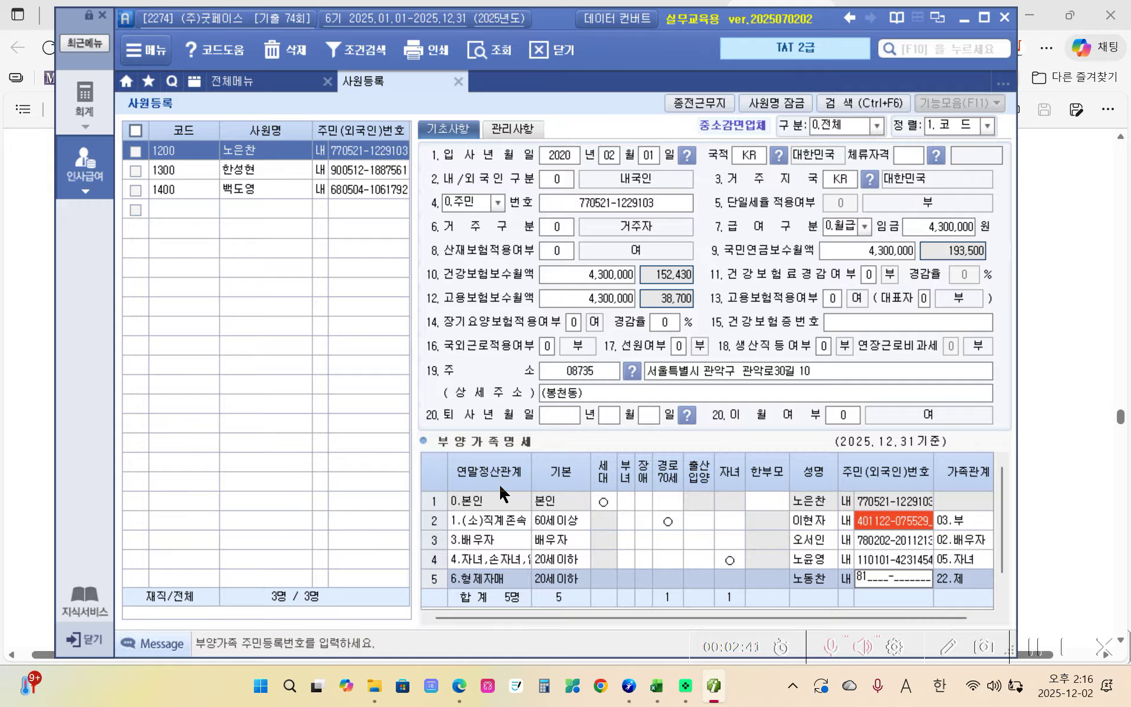
key("Return")
key("Return")
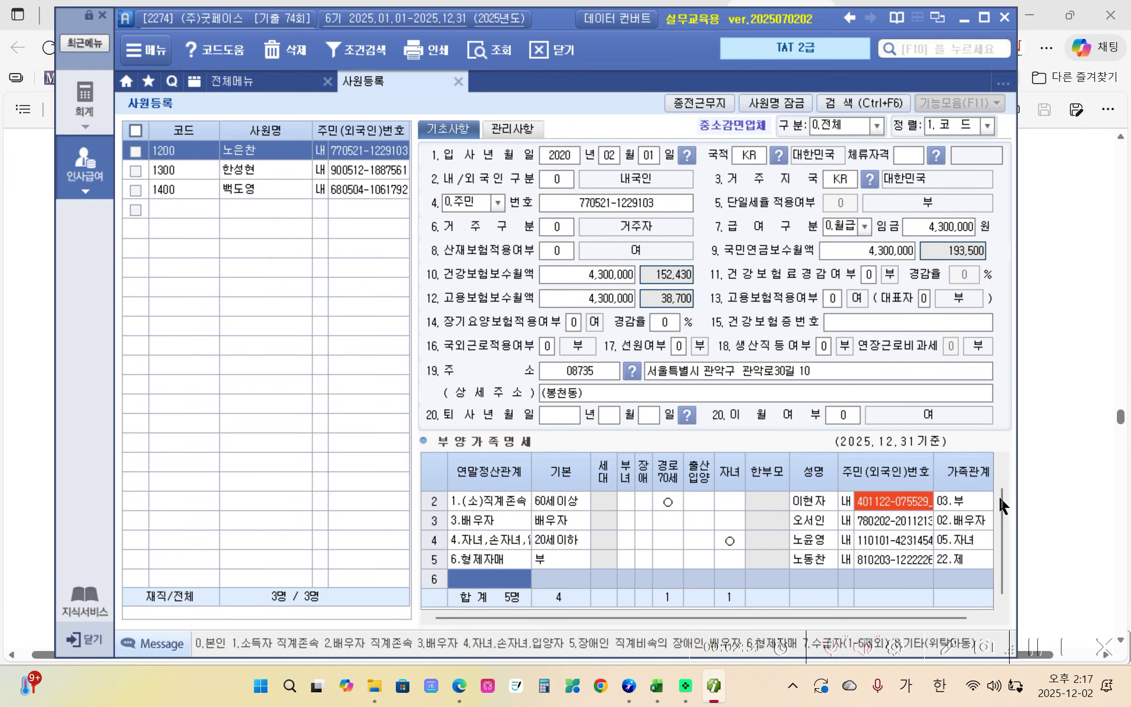
scroll(1000, 489, "up", 1)
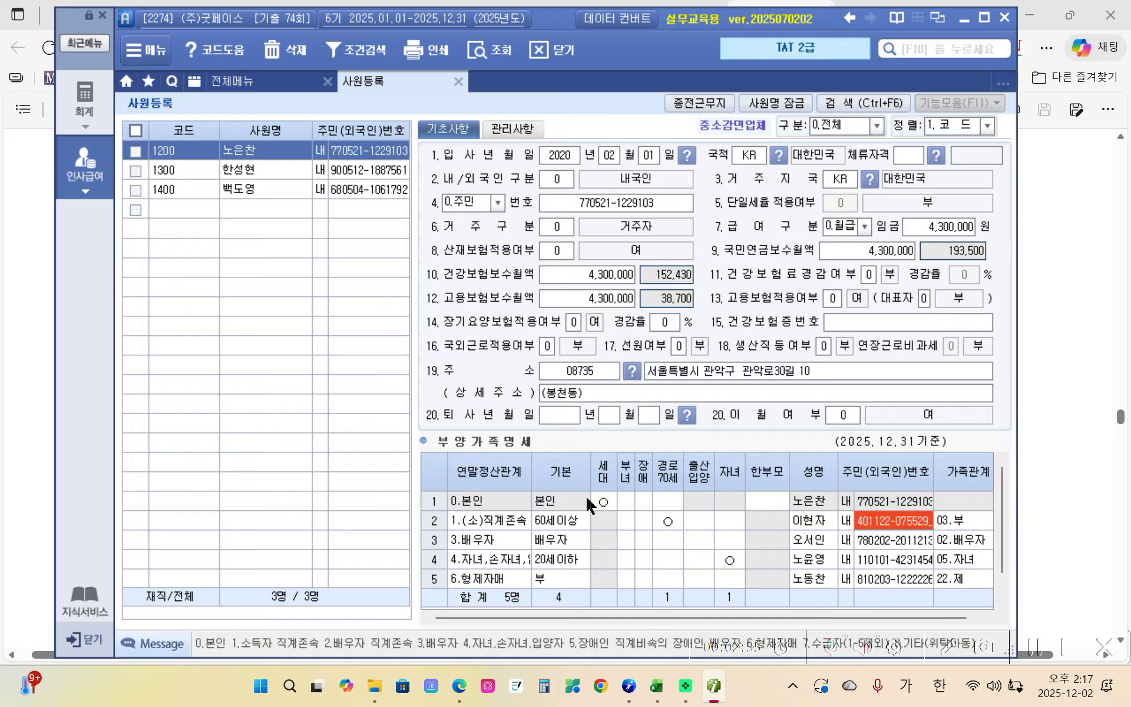
left_click(459, 686)
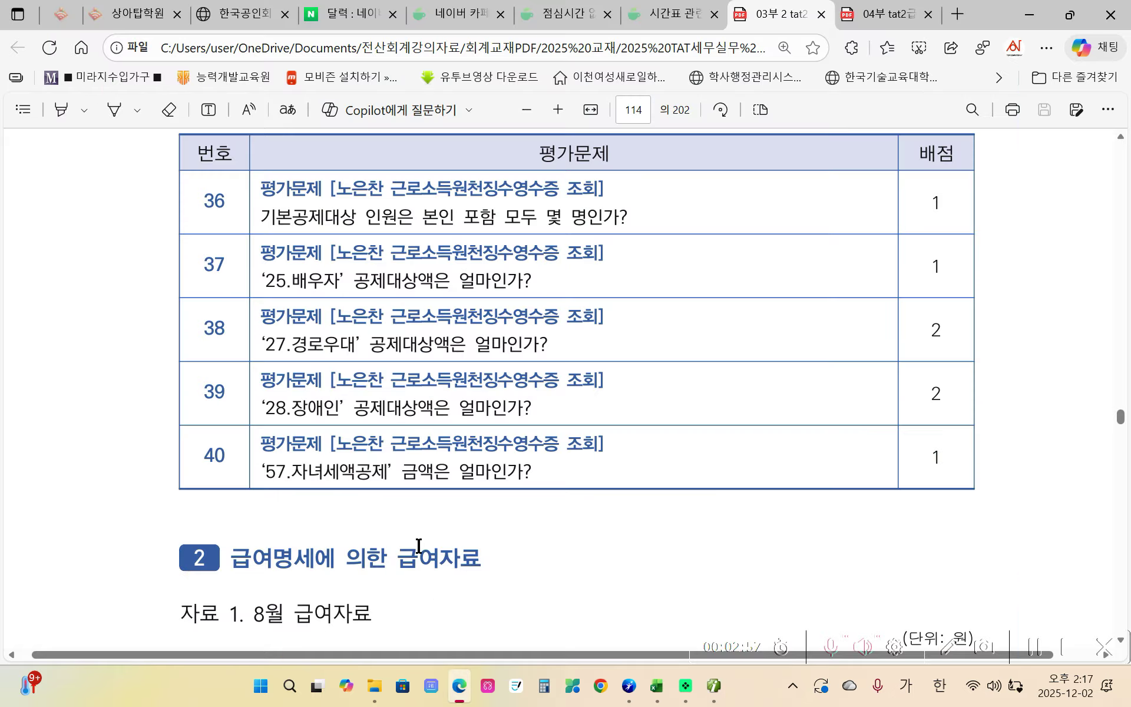
- Scroll the PDF up to page 113's section 1 가족관계증명서에 의한 사원등록 exercise
scroll(438, 414, "up", 4)
scroll(439, 414, "up", 5)
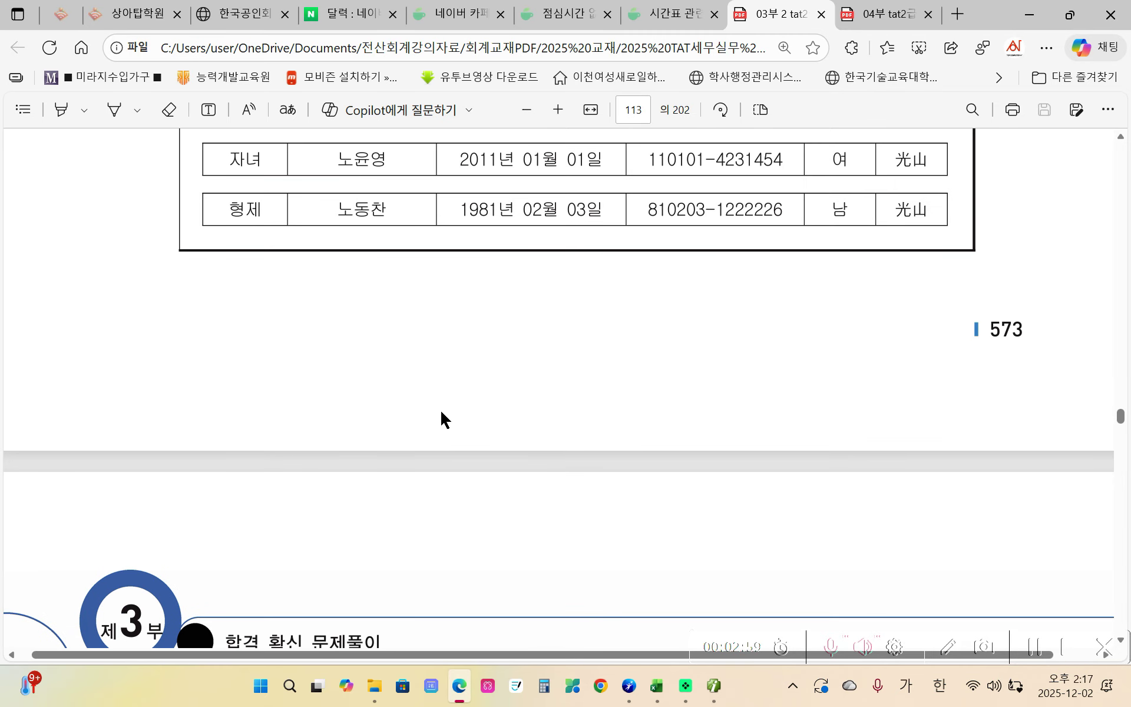
scroll(440, 419, "up", 7)
scroll(455, 421, "up", 5)
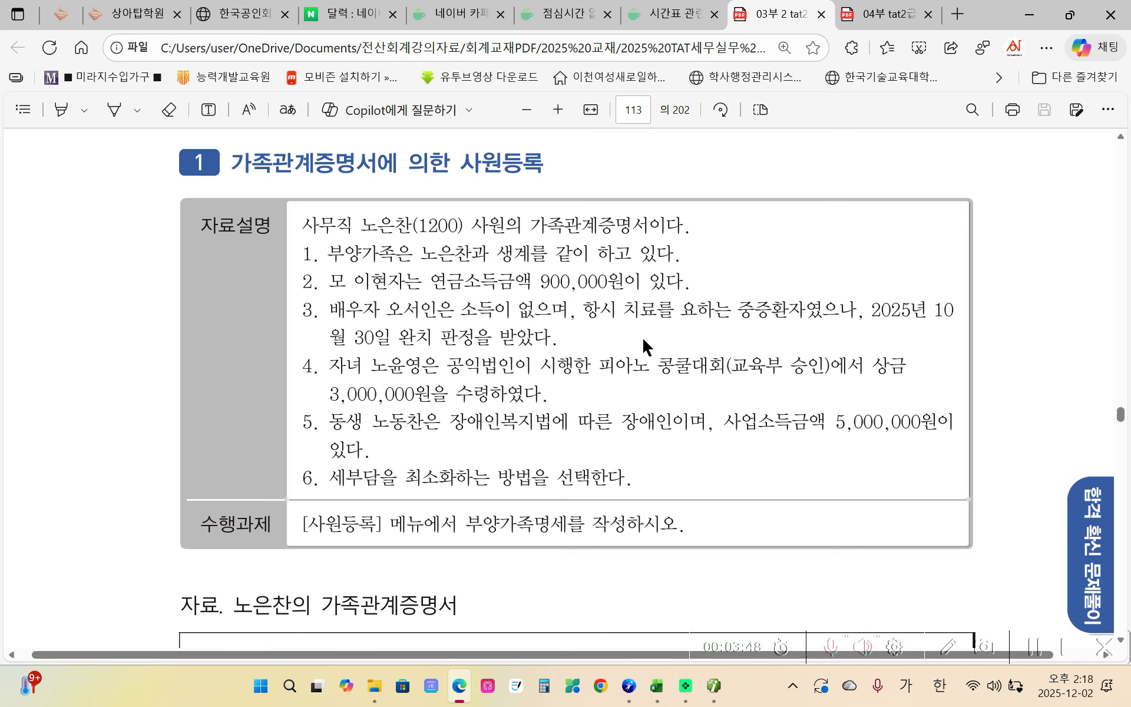
- Set the spouse's 장애 field in row 3 to code 3, then minimize iPlus to reread the PDF
mouse_move(708, 690)
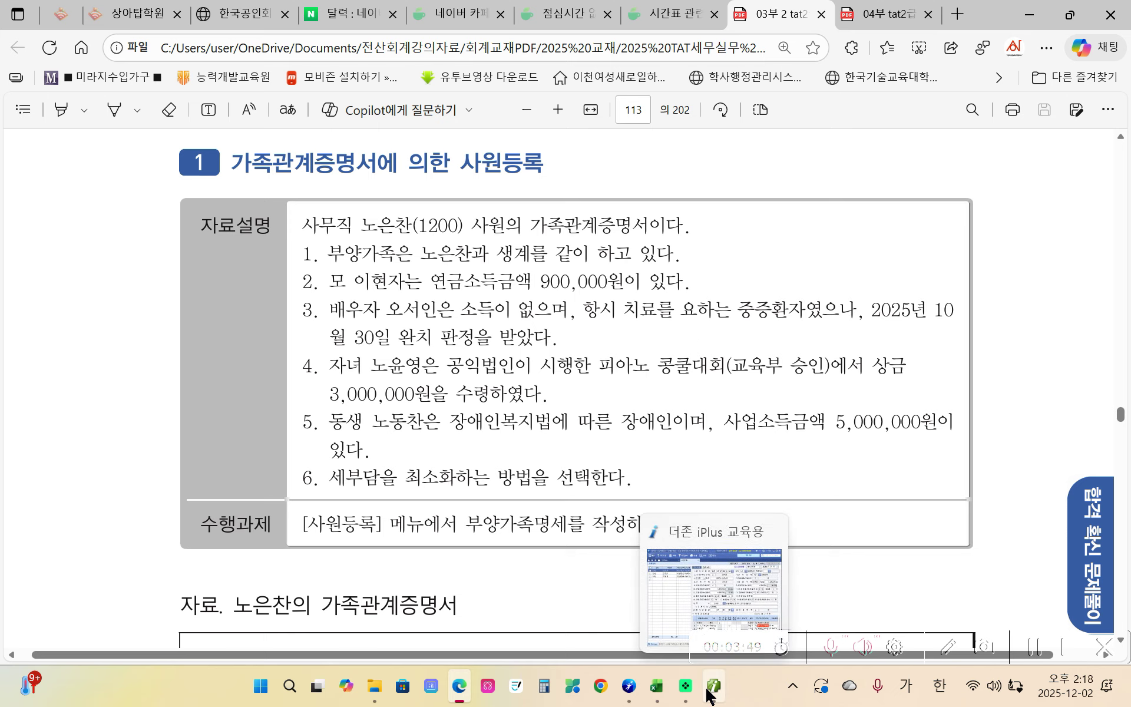
left_click(707, 691)
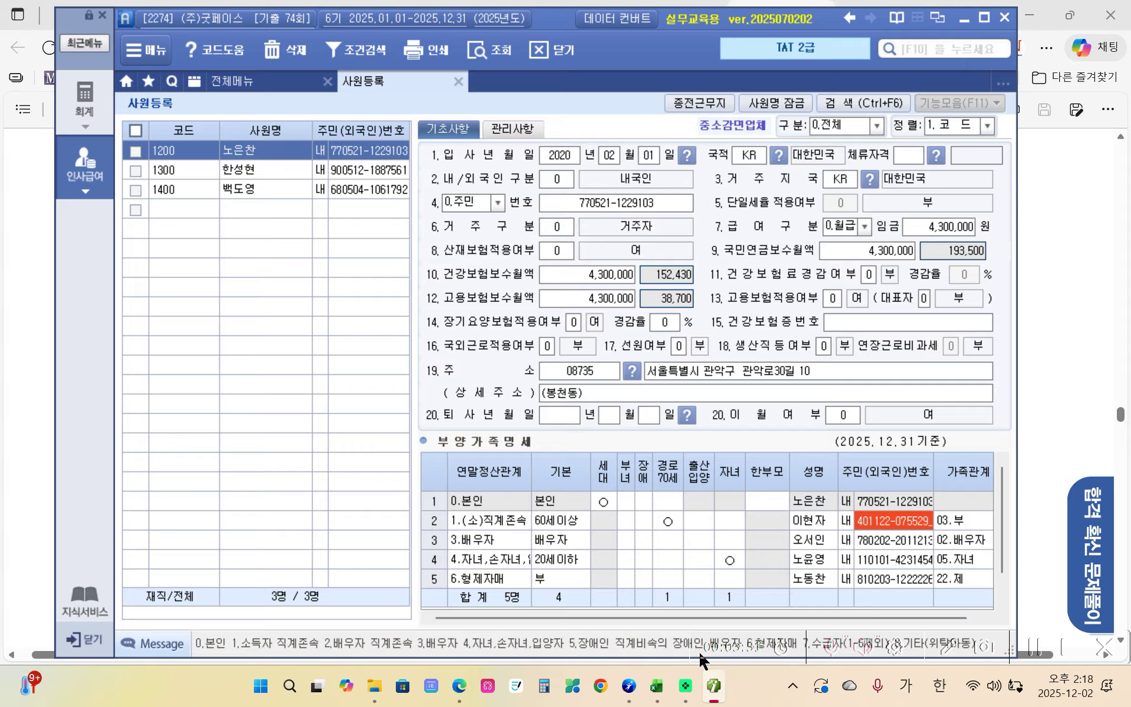
left_click(641, 540)
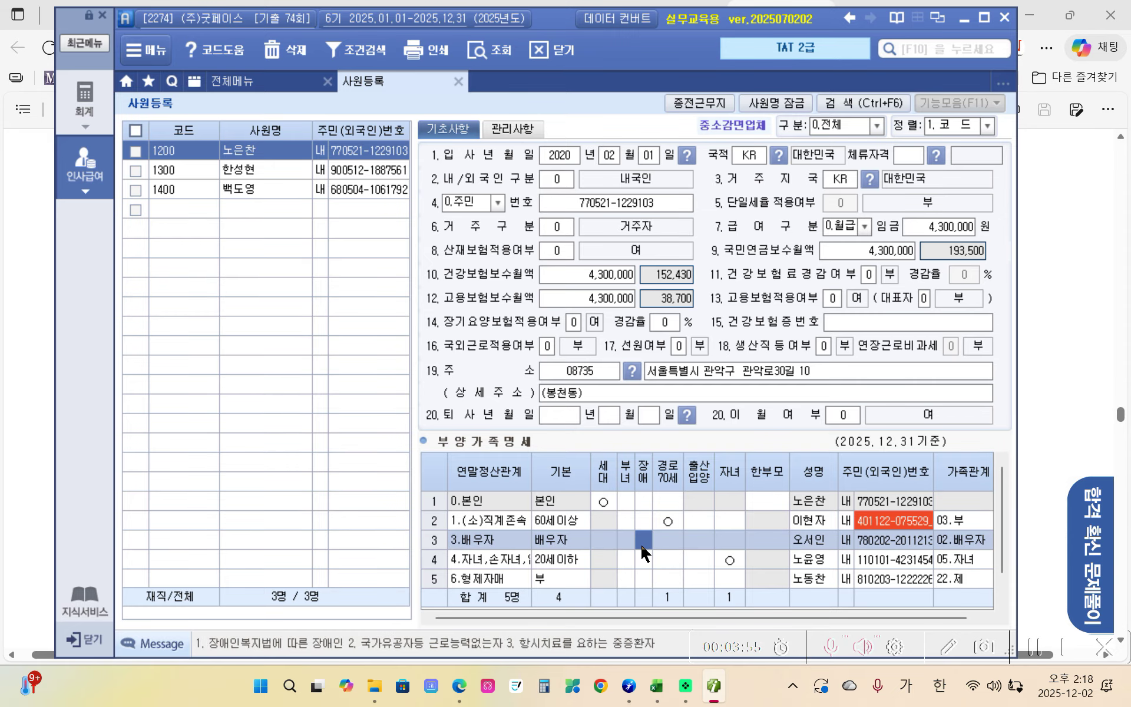
type("3")
key("Return")
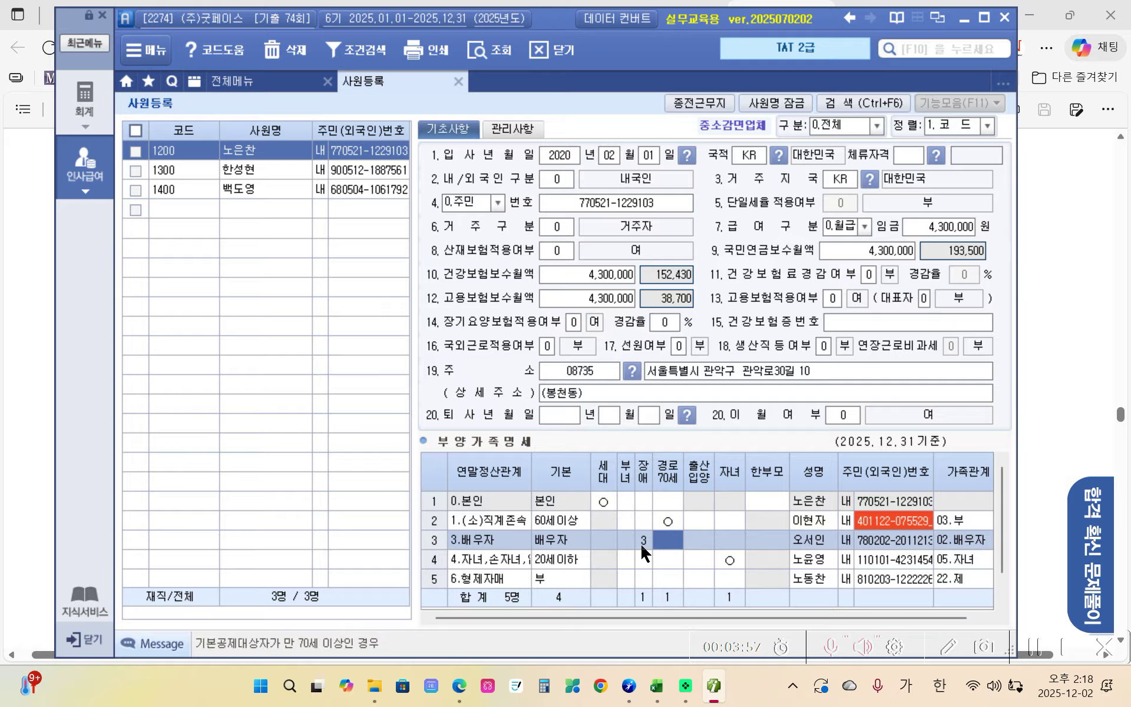
left_click(711, 692)
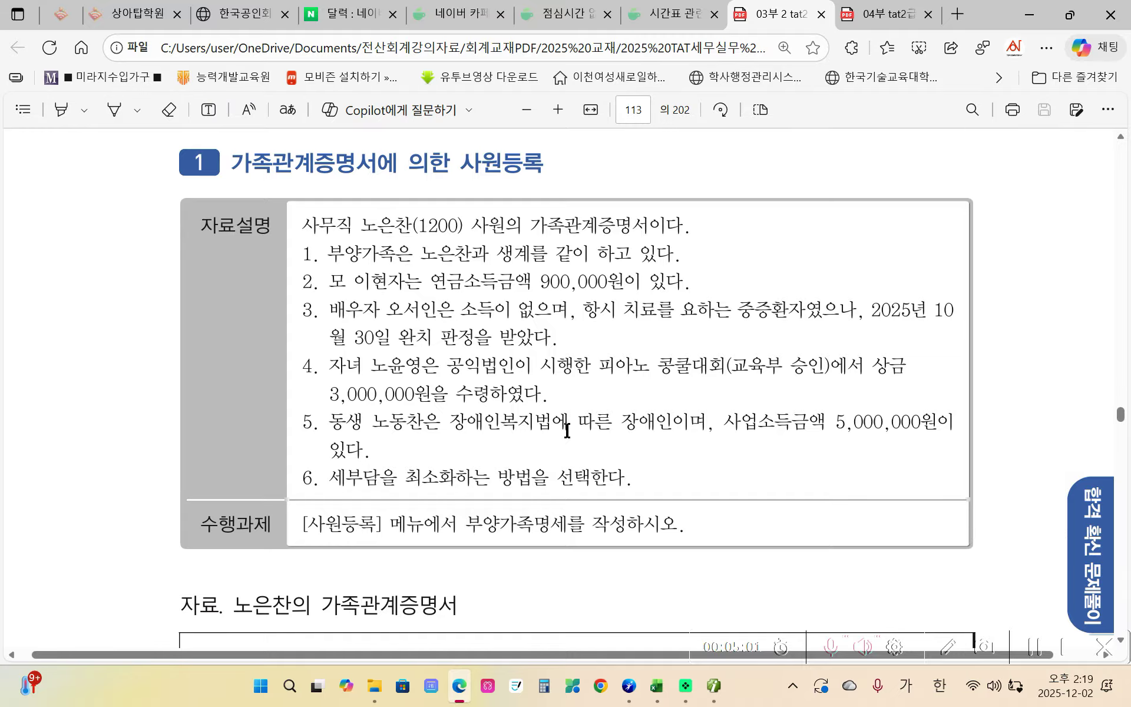
left_click(714, 685)
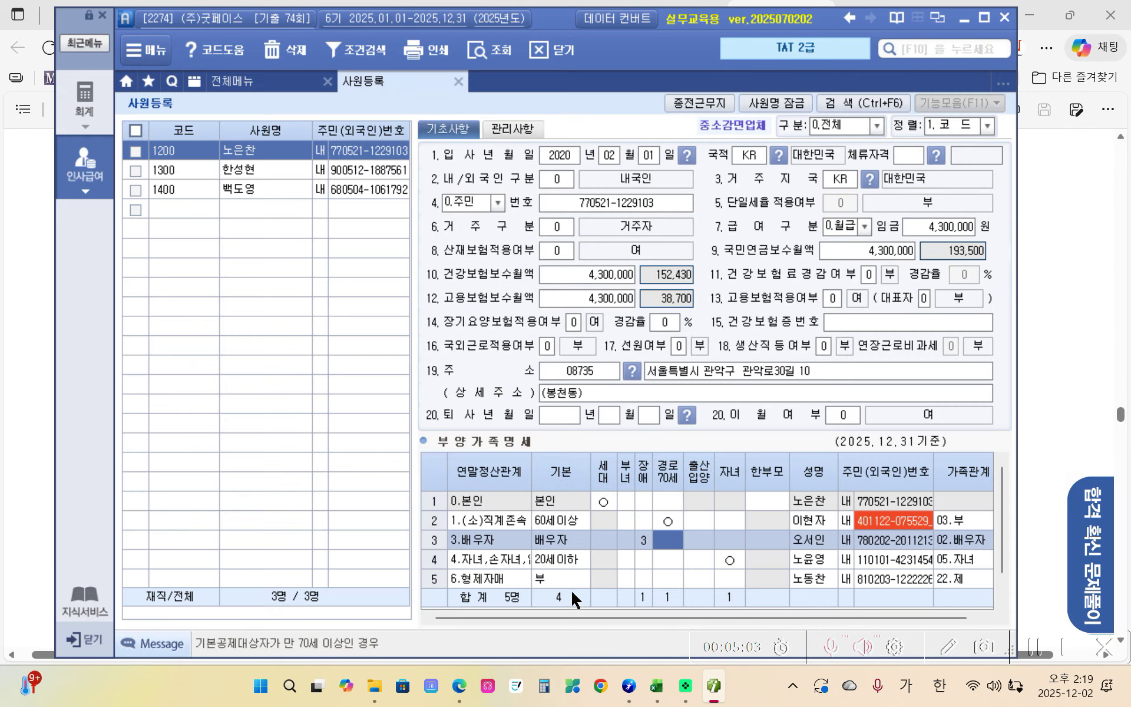
left_click_drag(1003, 535, 953, 578)
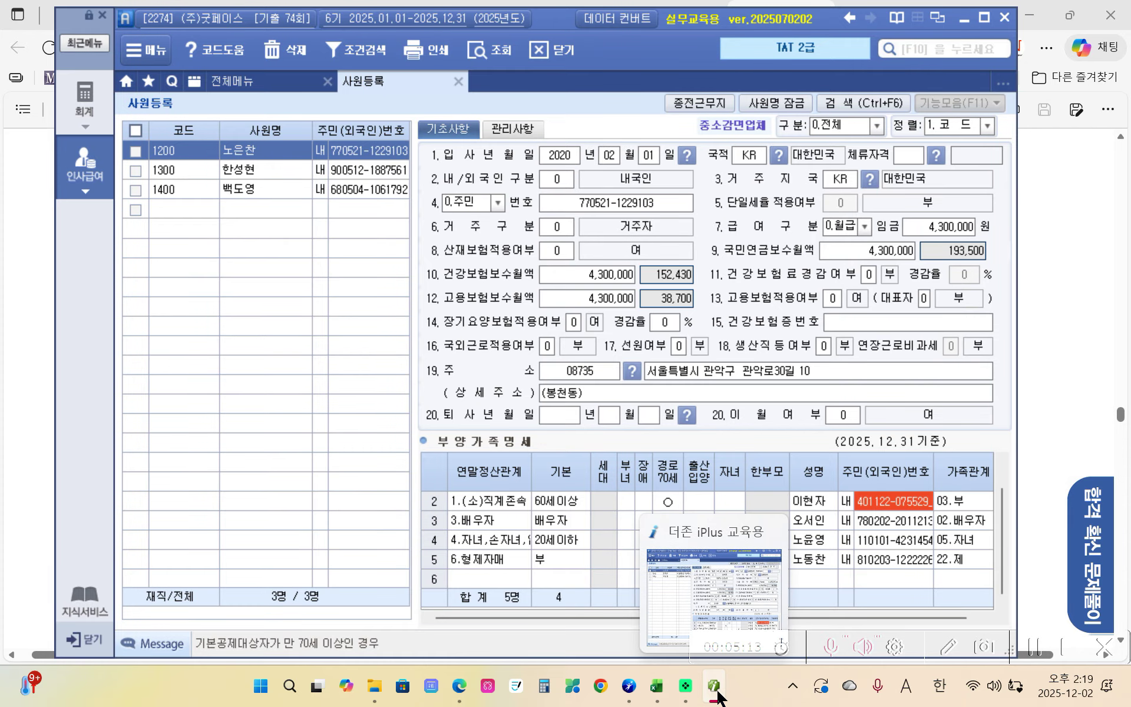
left_click(459, 685)
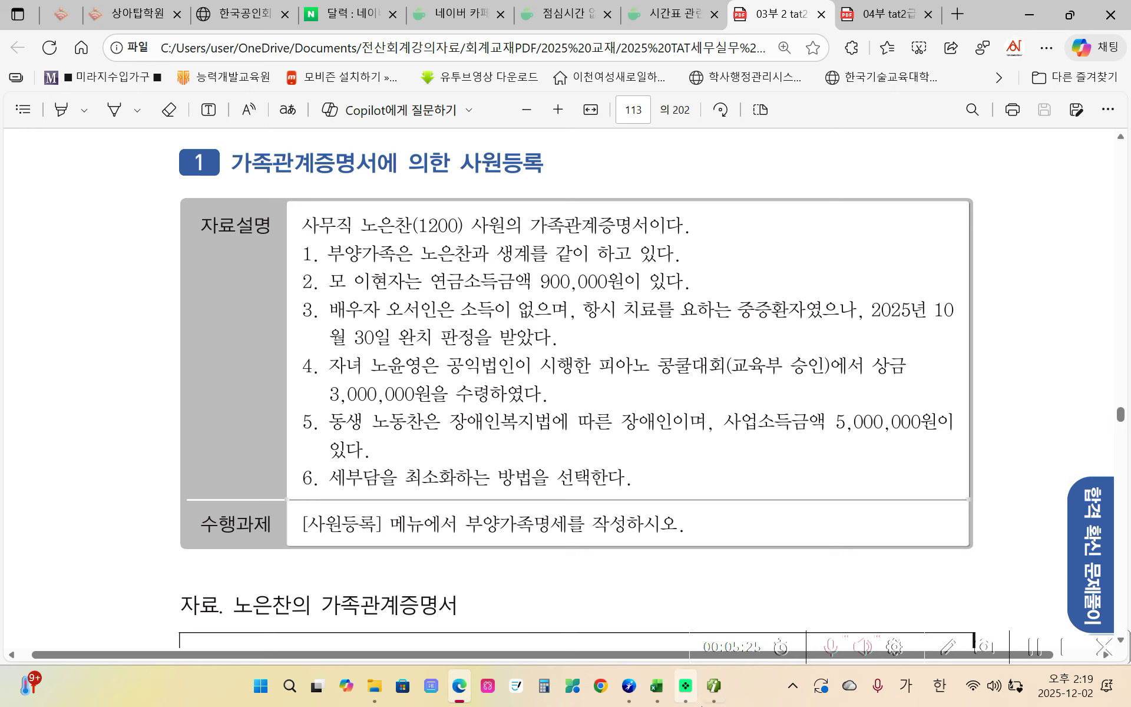
left_click(719, 692)
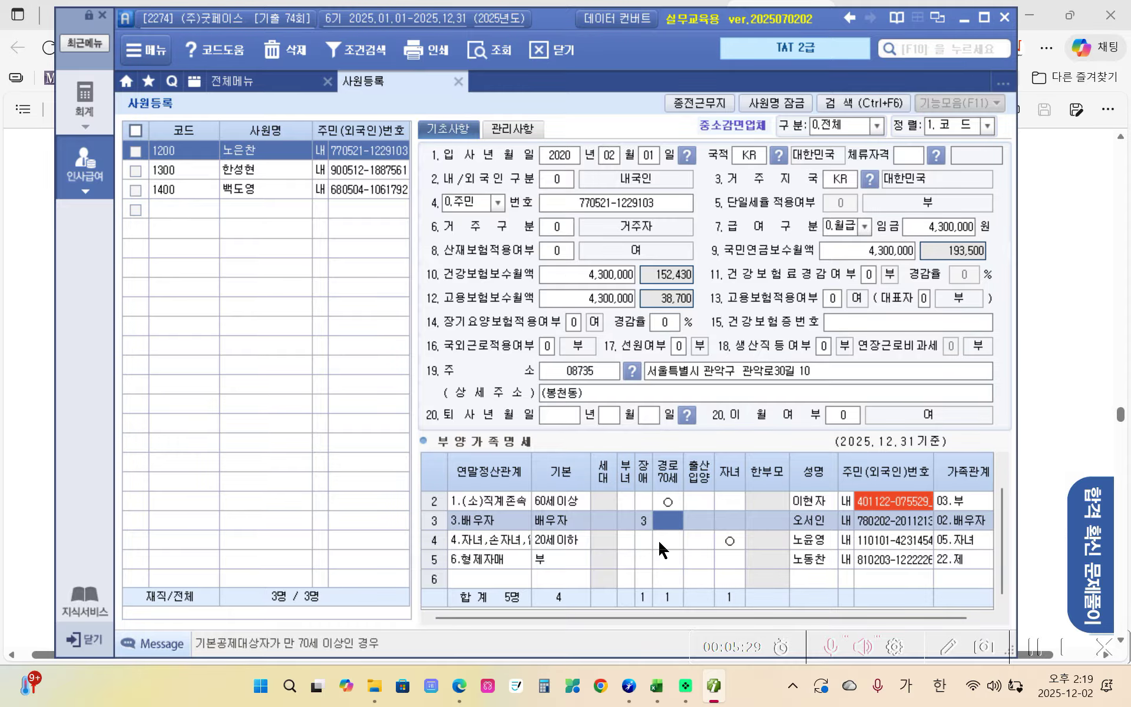
mouse_move(1008, 517)
left_mouse_down()
mouse_move(1006, 486)
mouse_move(1011, 531)
left_mouse_up()
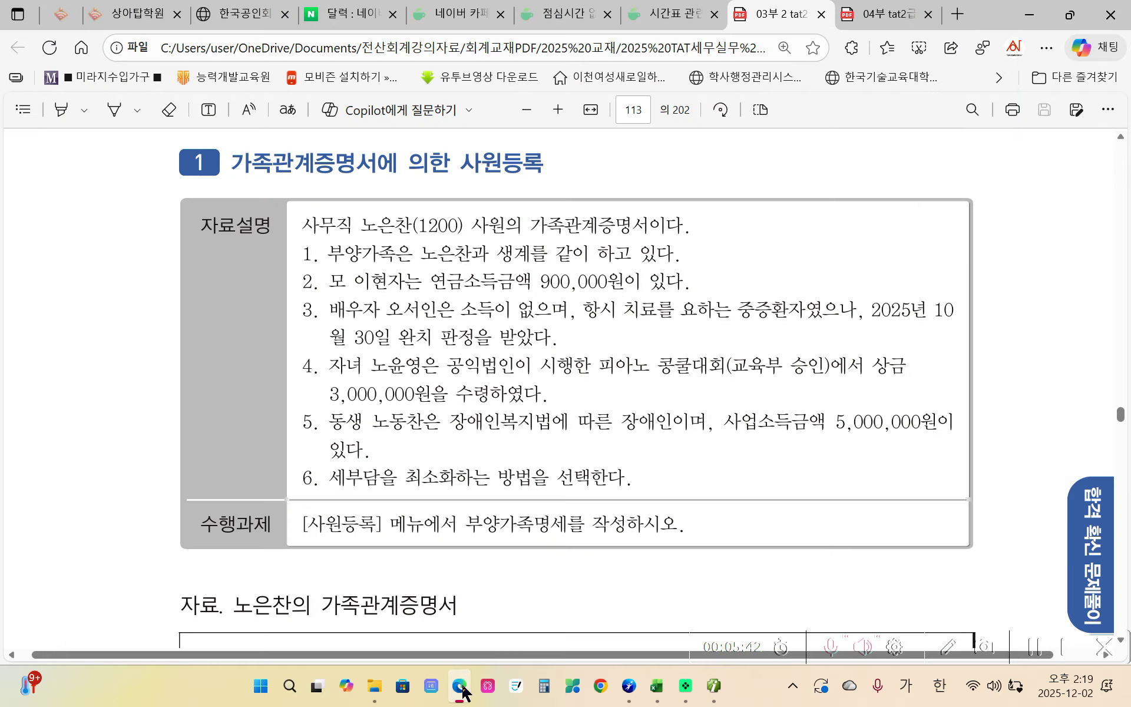
left_click(459, 686)
- Scroll to page 114's questions 36–40 and bring iPlus back to the front
scroll(443, 530, "down", 15)
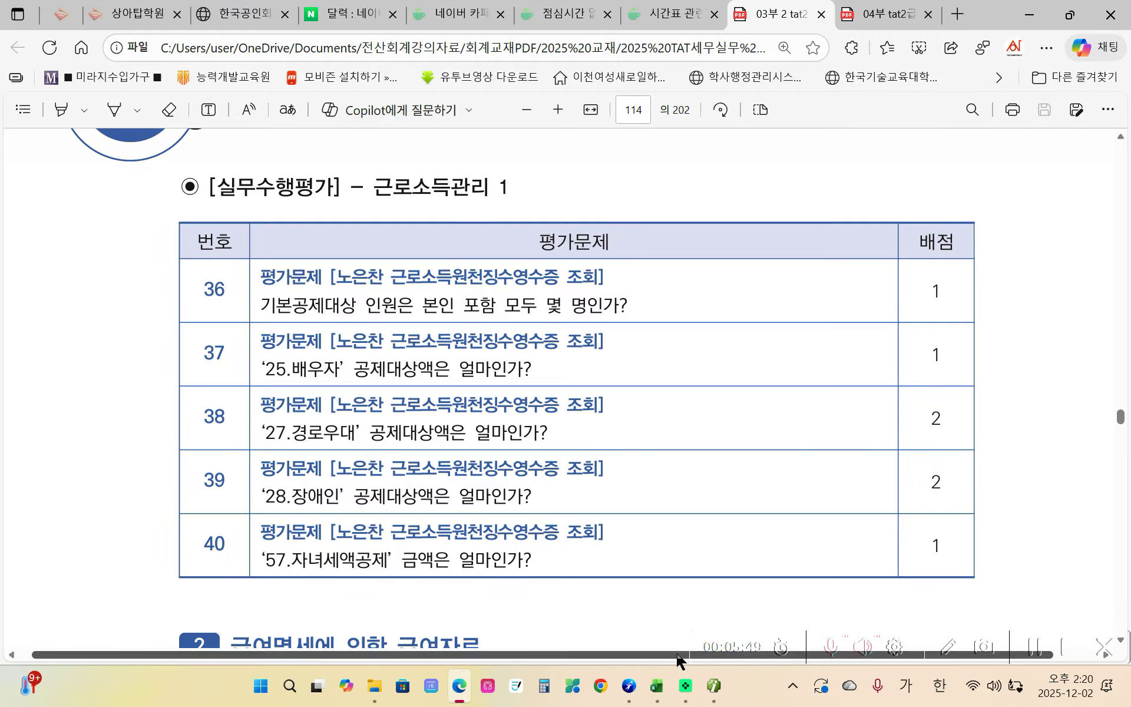
left_click(714, 686)
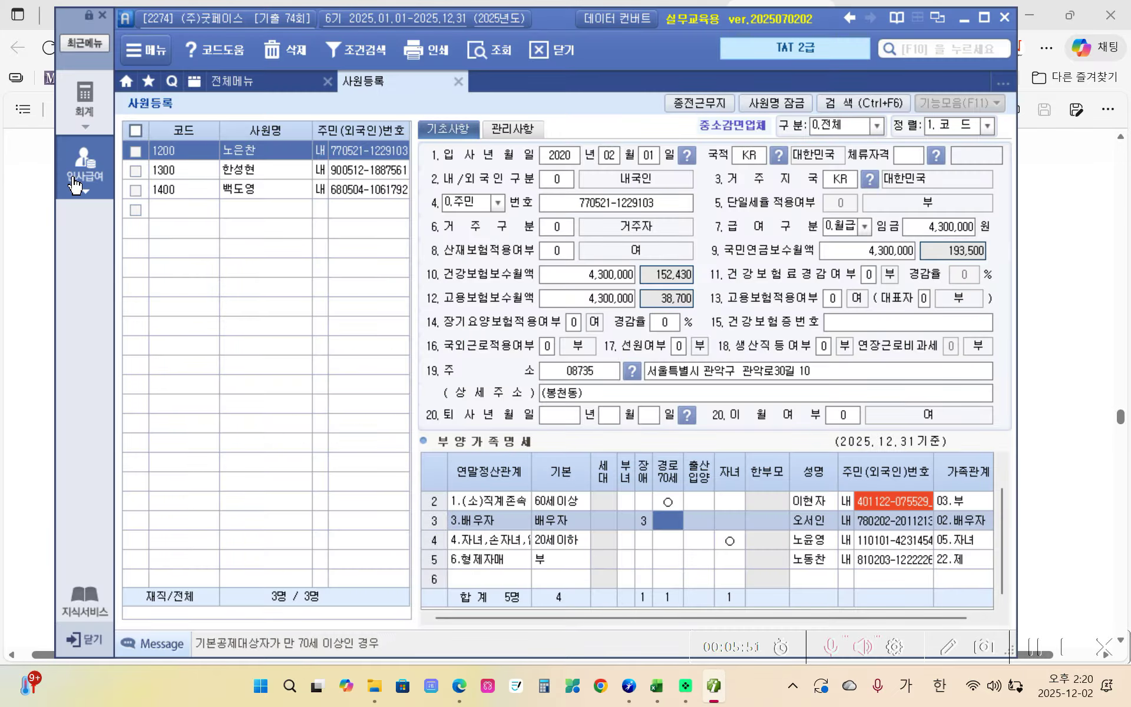
- Open 연말정산 근로소득원천징수영수증 from 전체메뉴 and load employee 1200 via the F2 lookup
left_click(79, 182)
left_click(628, 163)
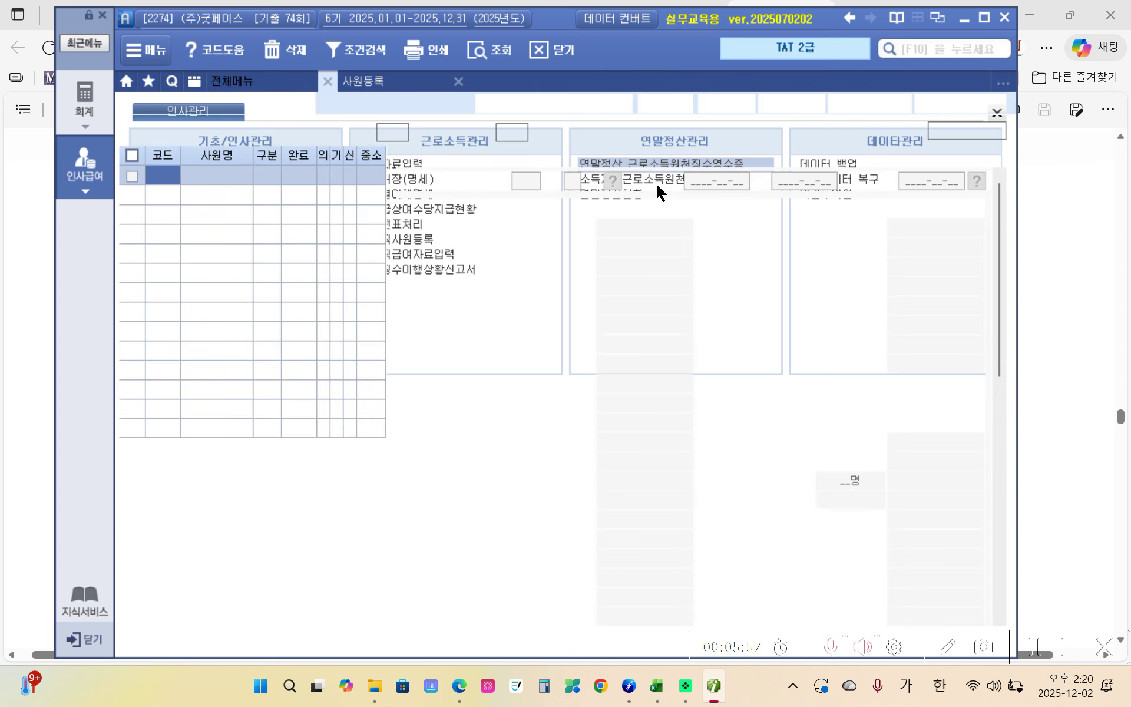
key("F2")
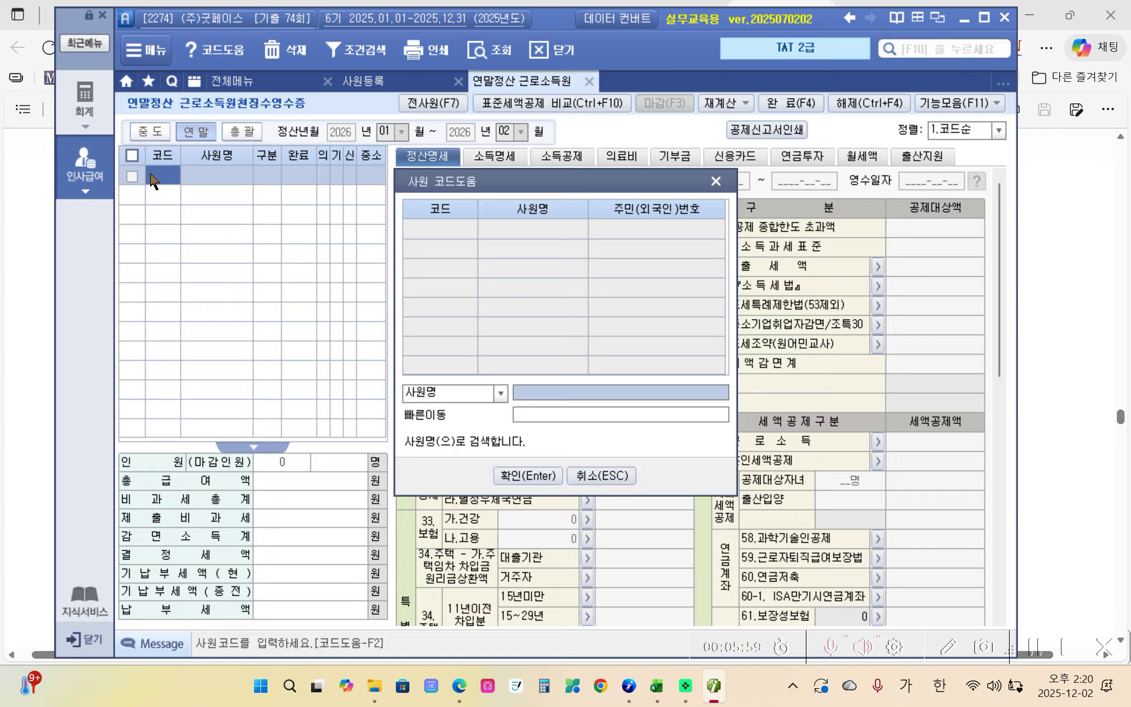
left_click(528, 475)
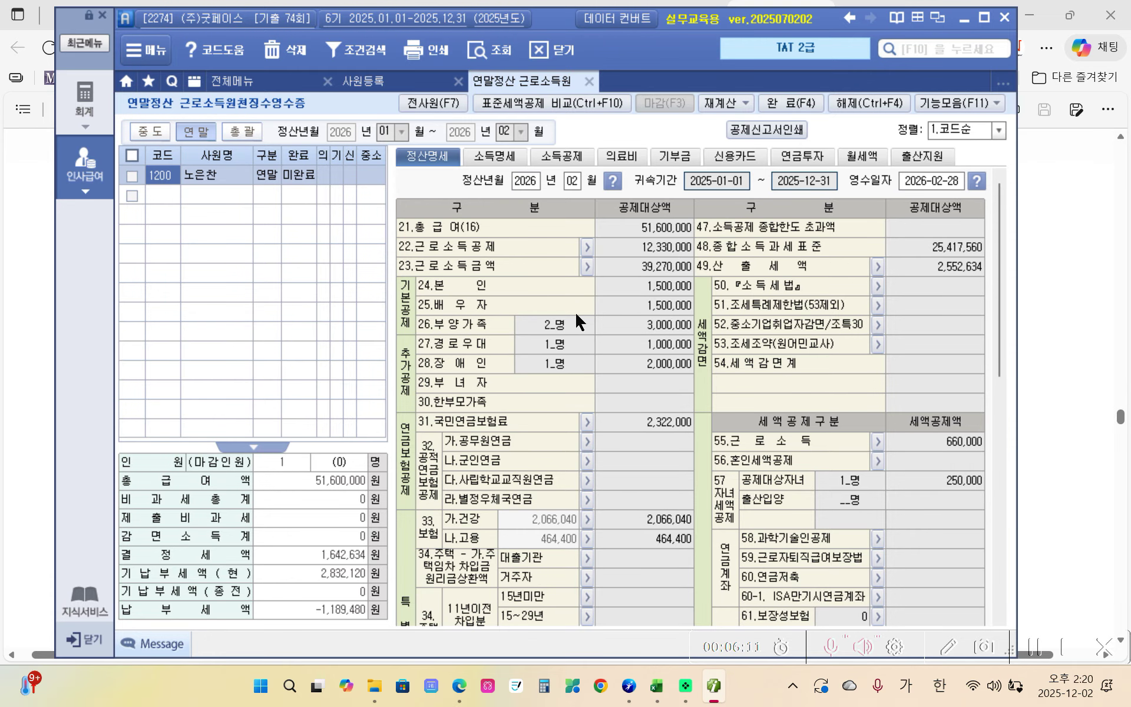
- Check the 24.본인, 25.배우자 and 26.부양가족 (2) deduction amounts, then return to the PDF
left_click(637, 292)
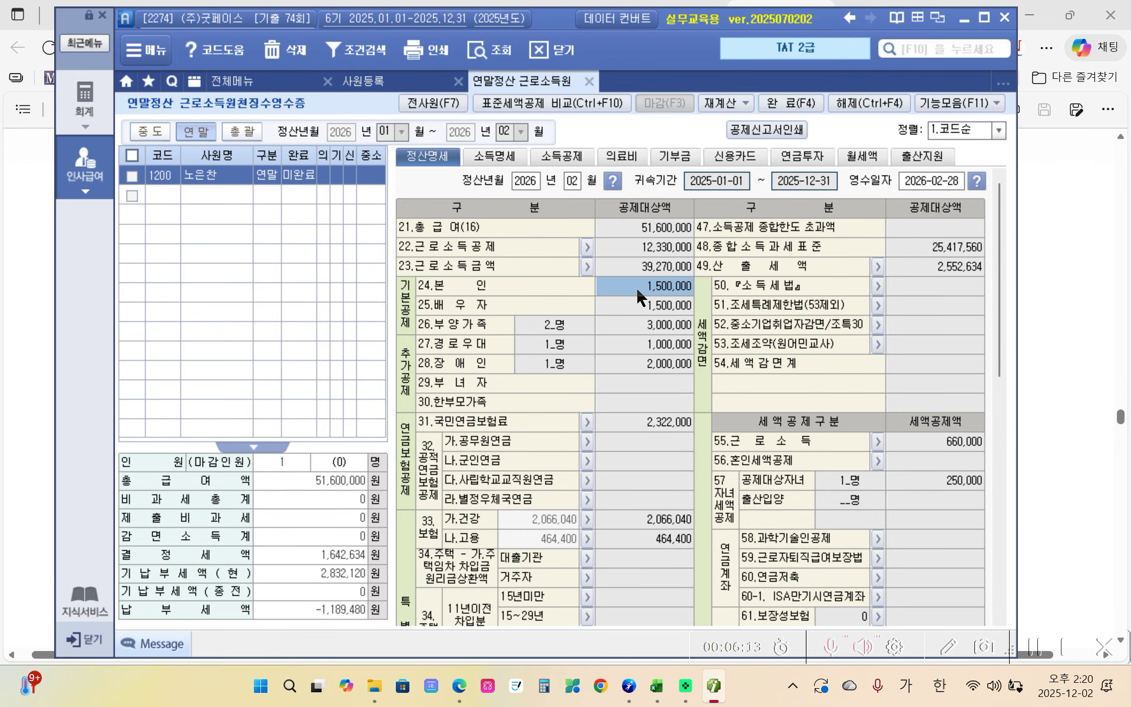
left_click(638, 303)
left_click(550, 327)
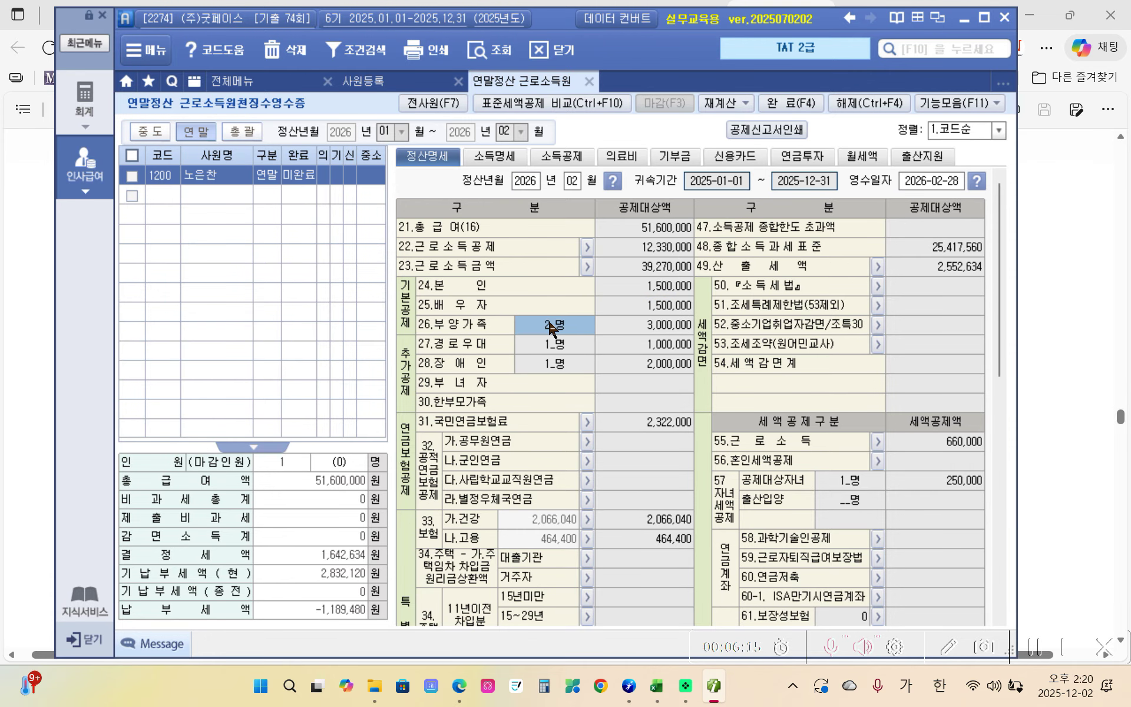
mouse_move(459, 686)
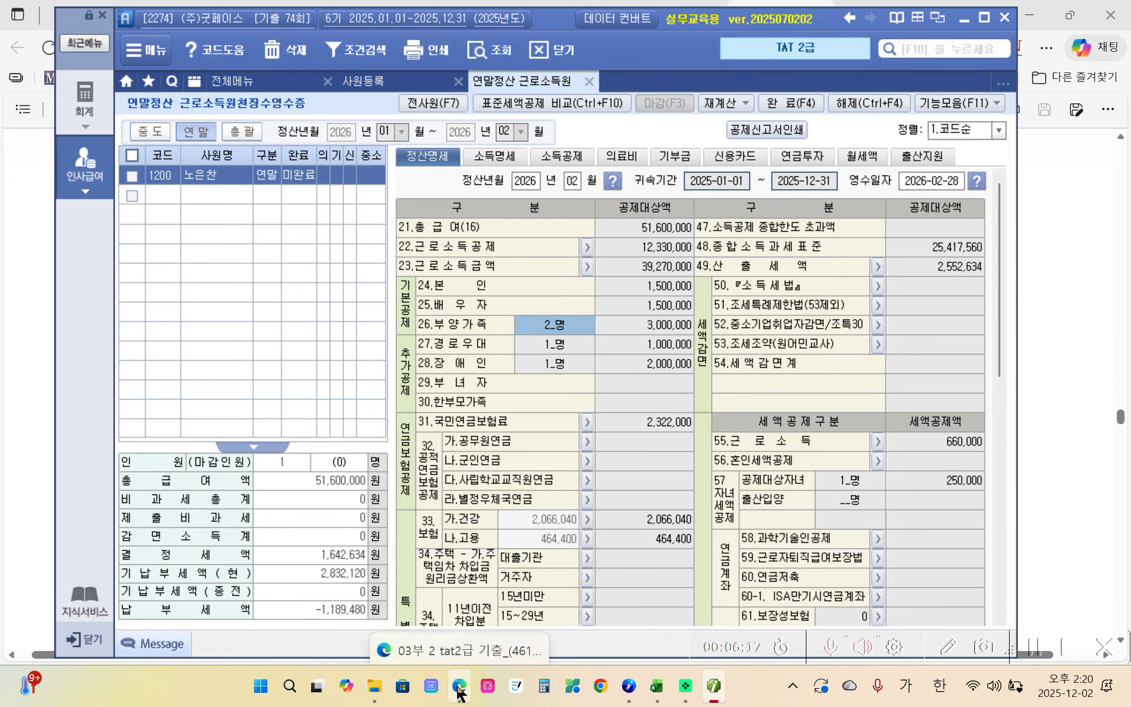
left_click(459, 651)
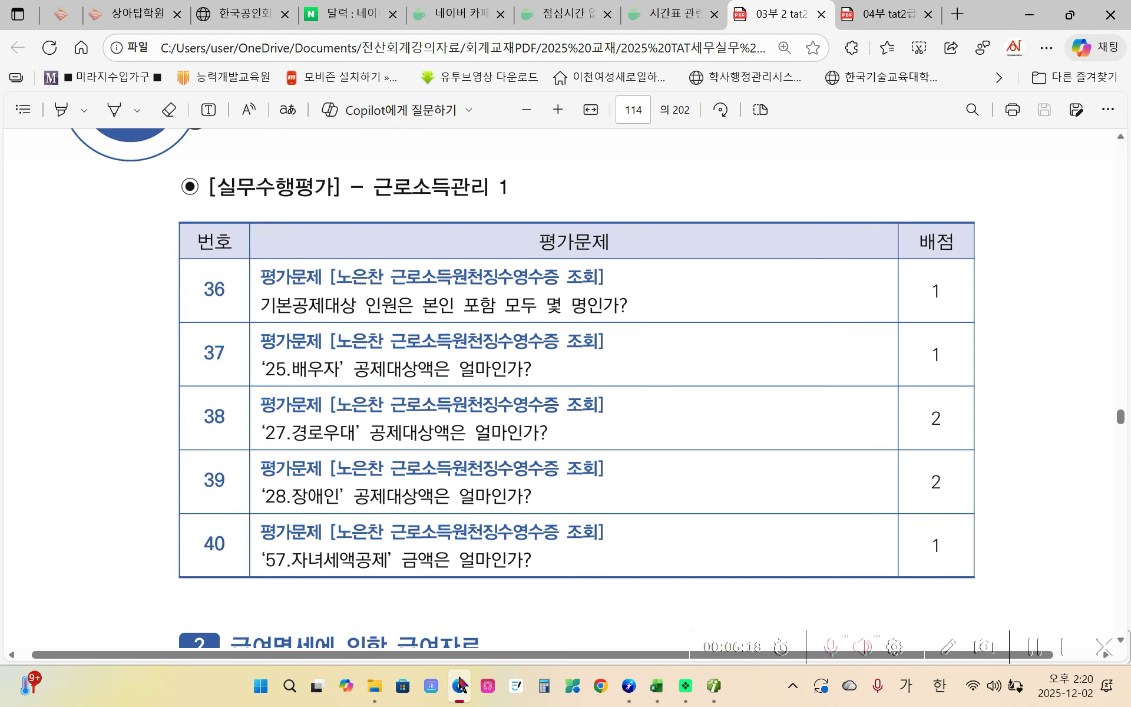
- Glance at the 04부 answer key, then toggle iPlus against the 03부 evaluation questions
left_click(875, 12)
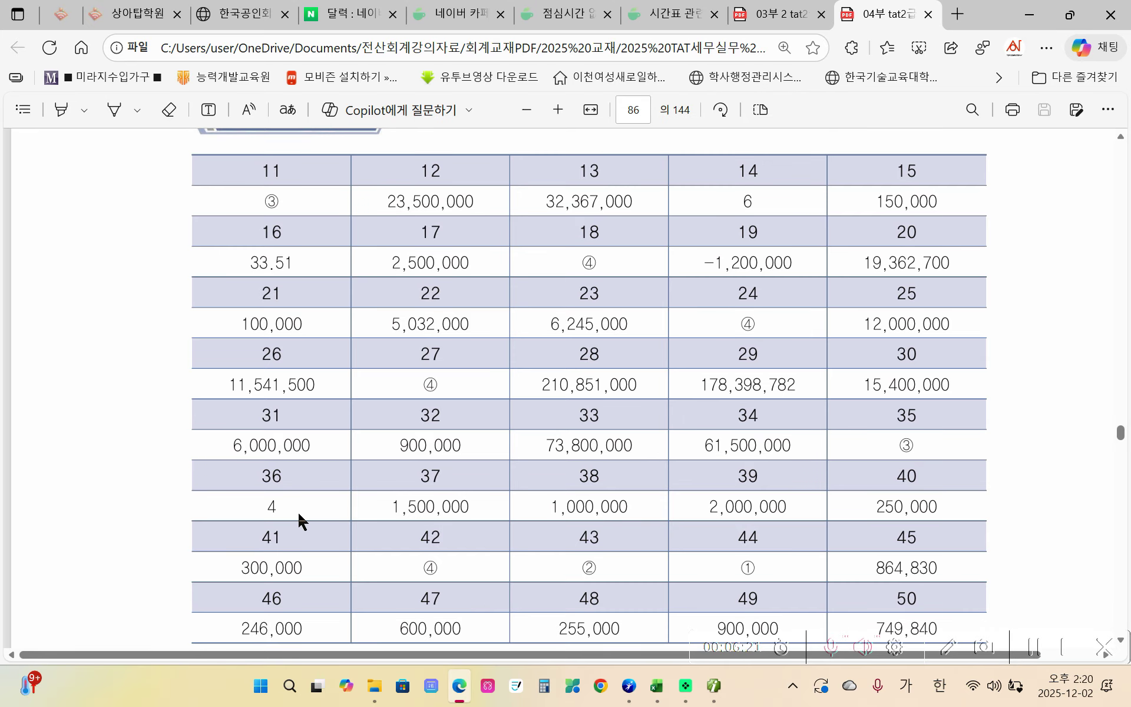
left_click(767, 14)
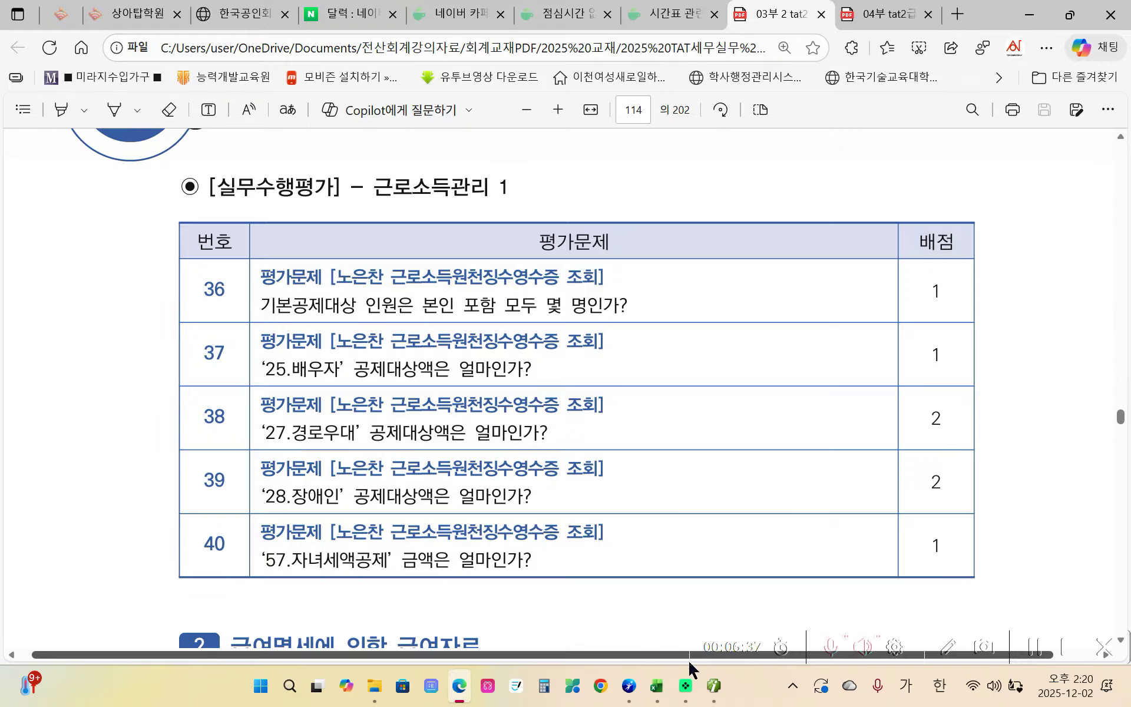
left_click(714, 687)
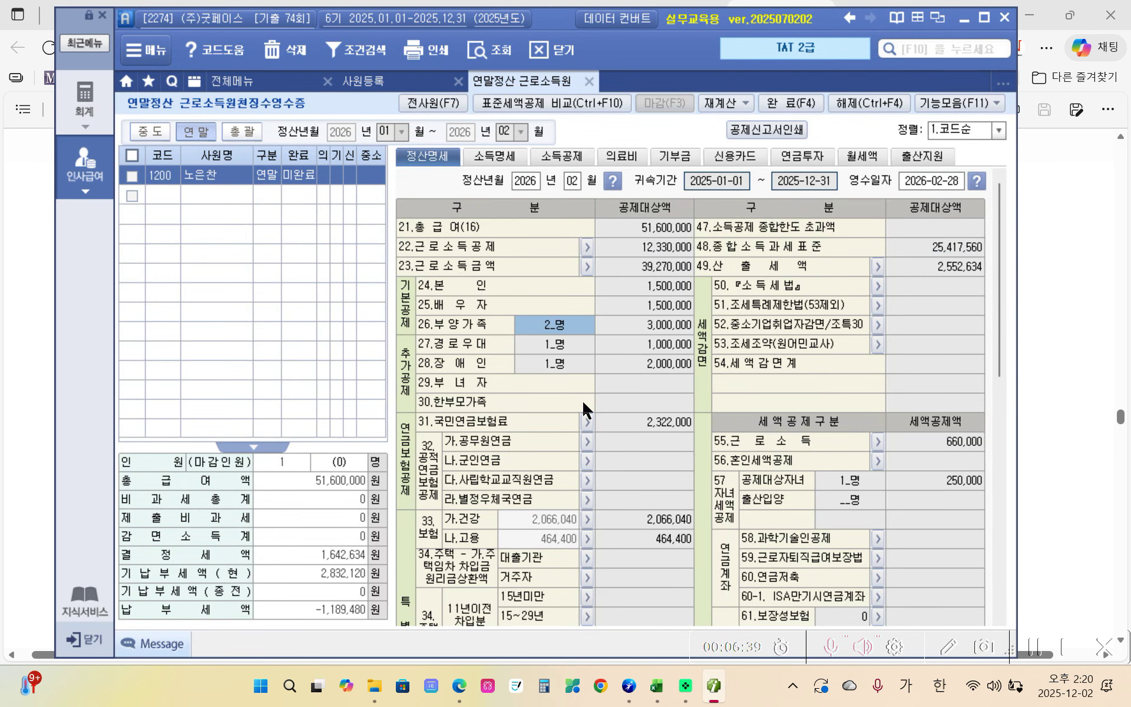
left_click(714, 686)
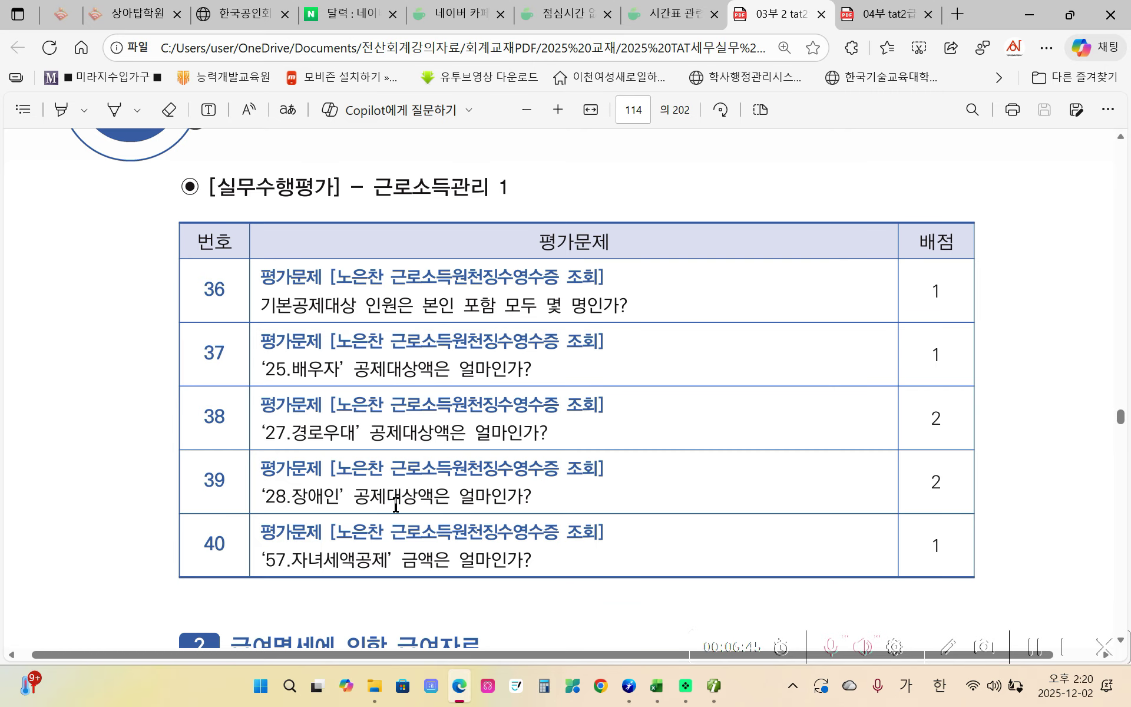
left_click(713, 686)
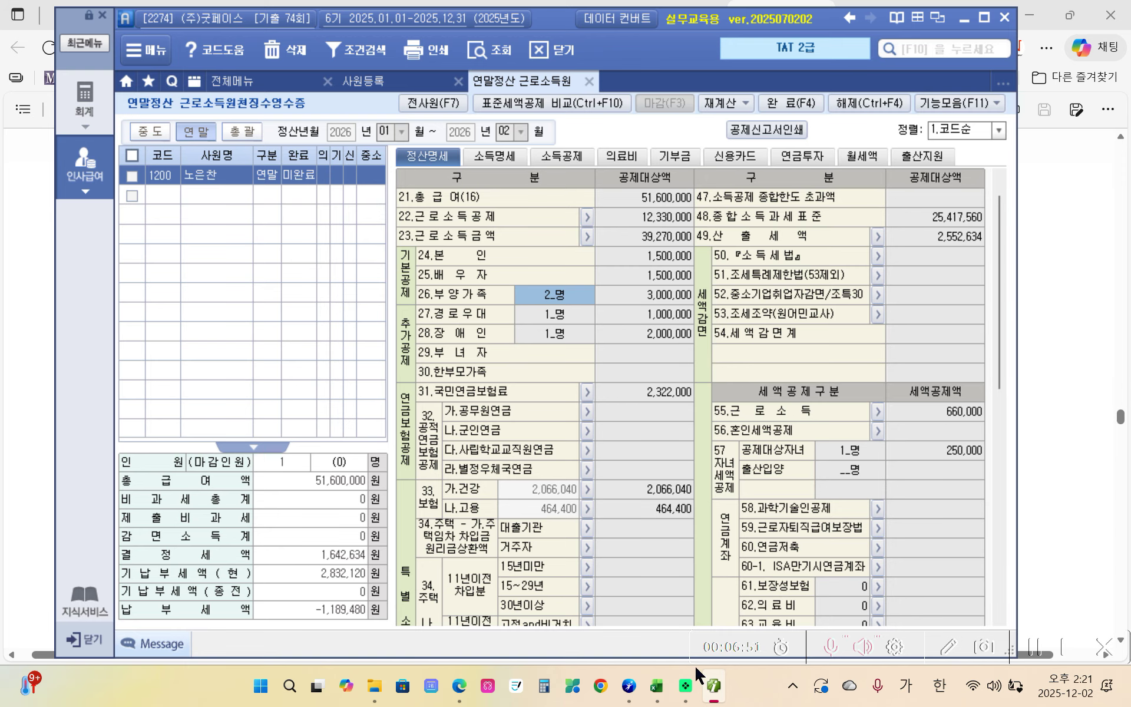
left_click(714, 687)
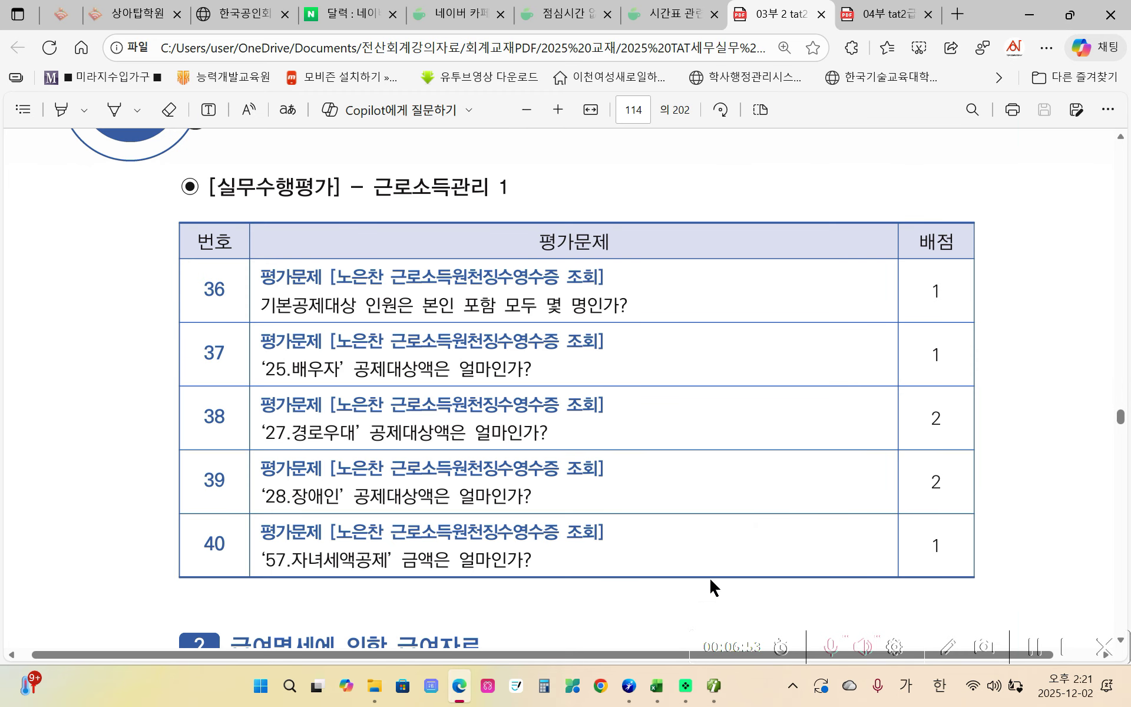
- Compare answers 36–40 (4, 1,500,000, 1,000,000, 2,000,000, 250,000) with the receipt, ending on the 03부 workbook
left_click(882, 16)
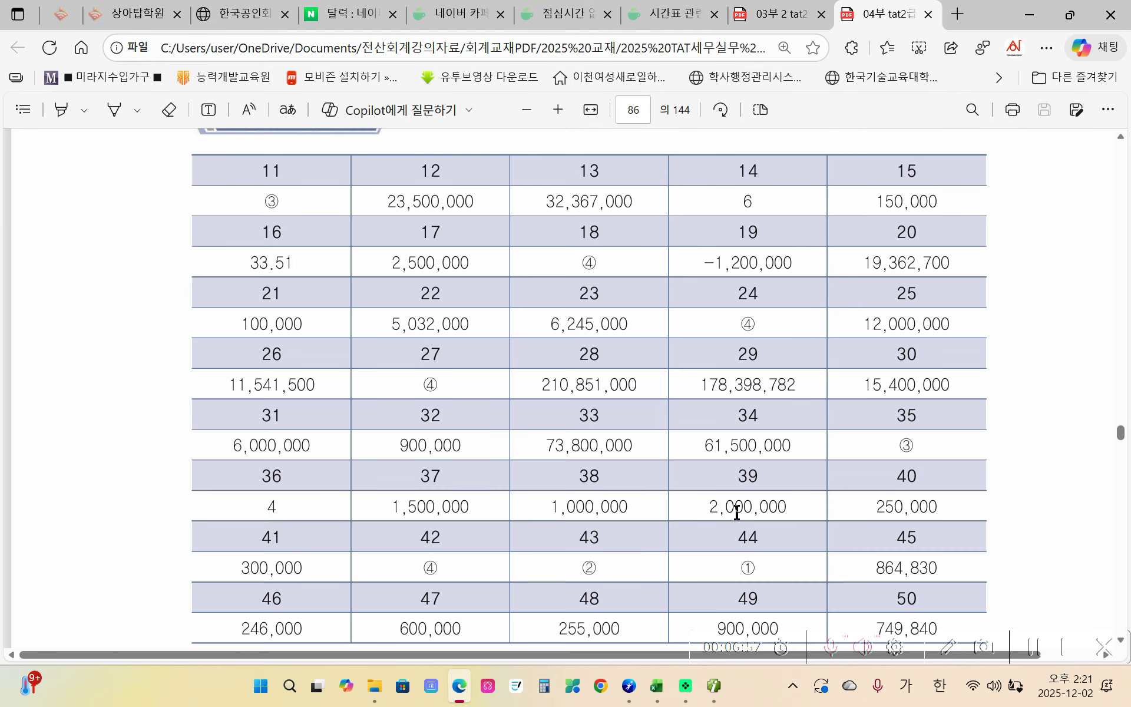
left_click(715, 700)
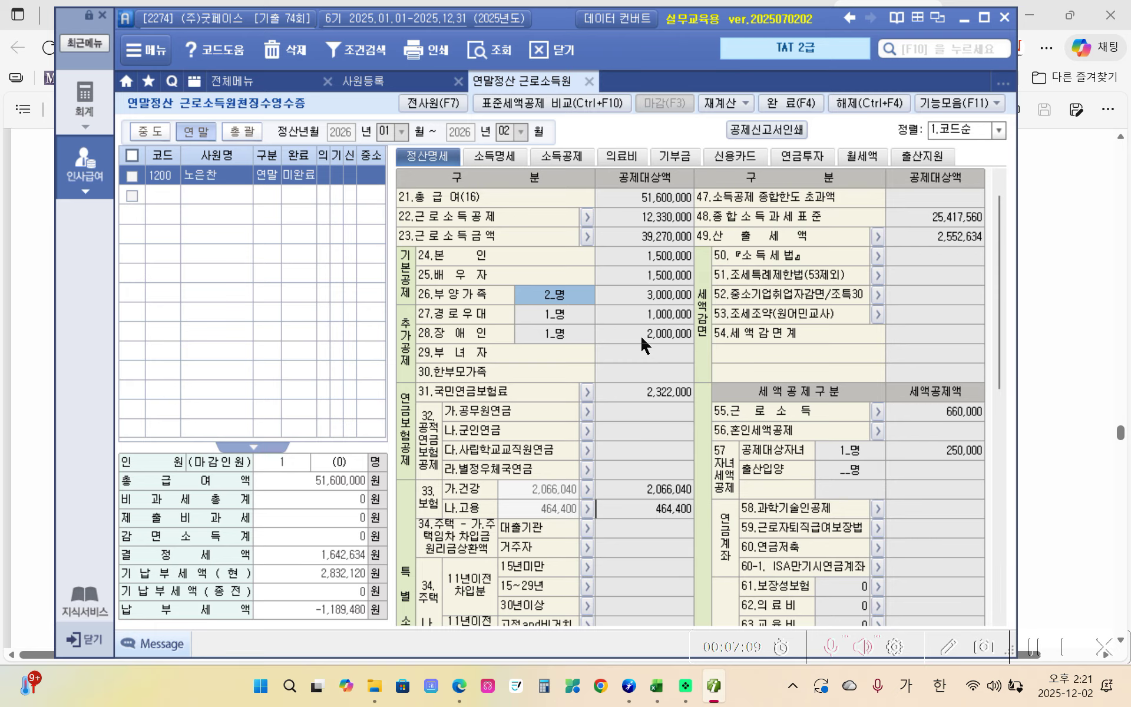
mouse_move(691, 697)
left_click(934, 452)
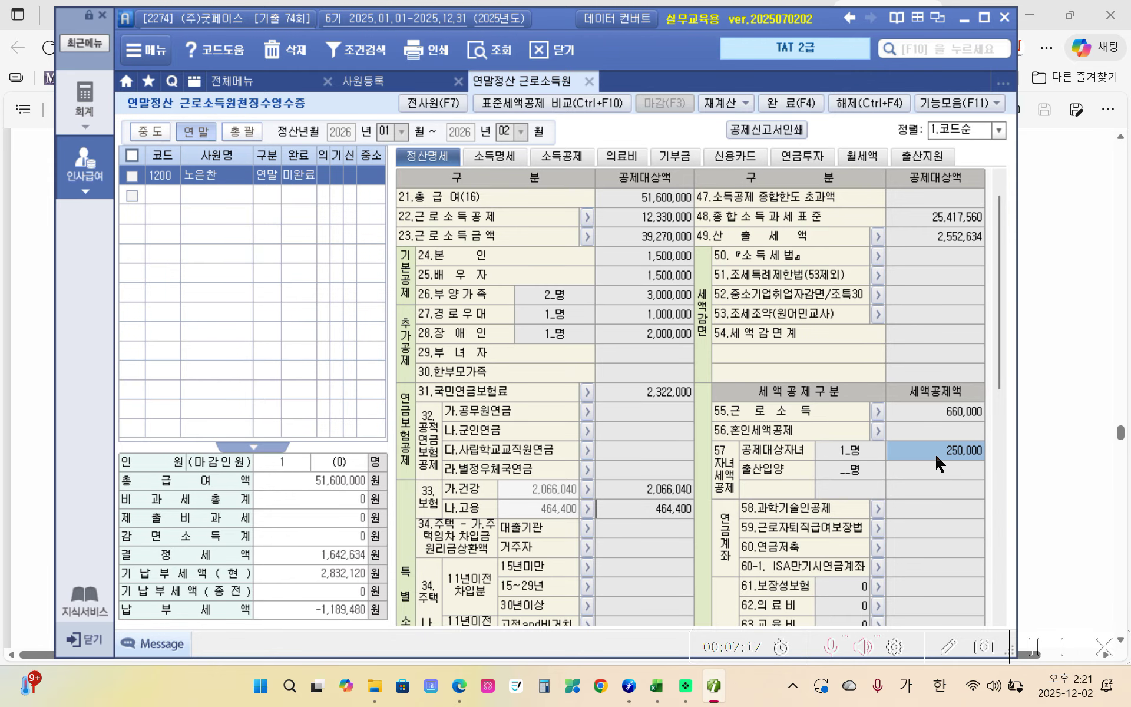
left_click(703, 689)
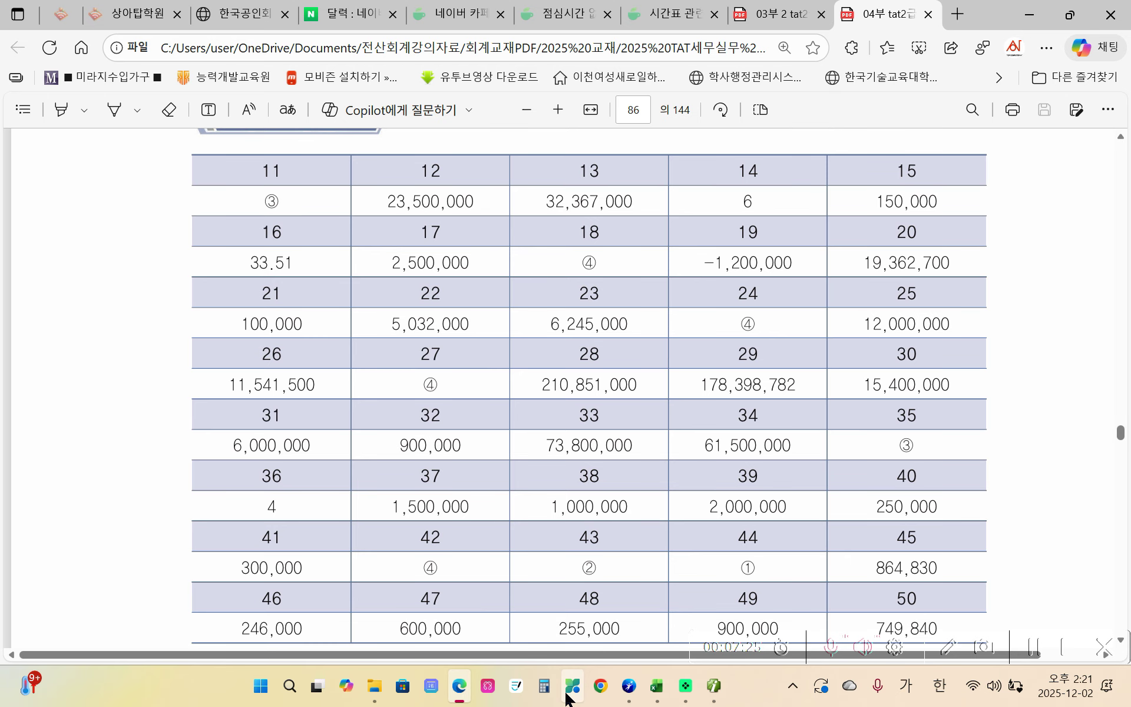
left_click(713, 685)
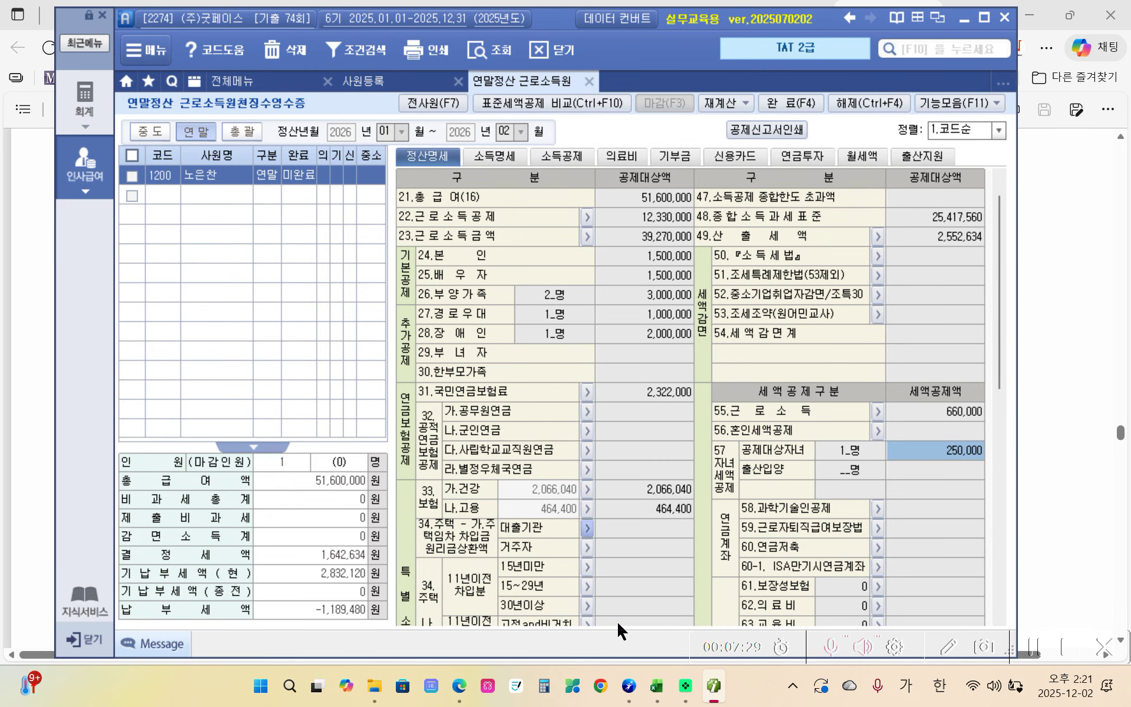
left_click(459, 686)
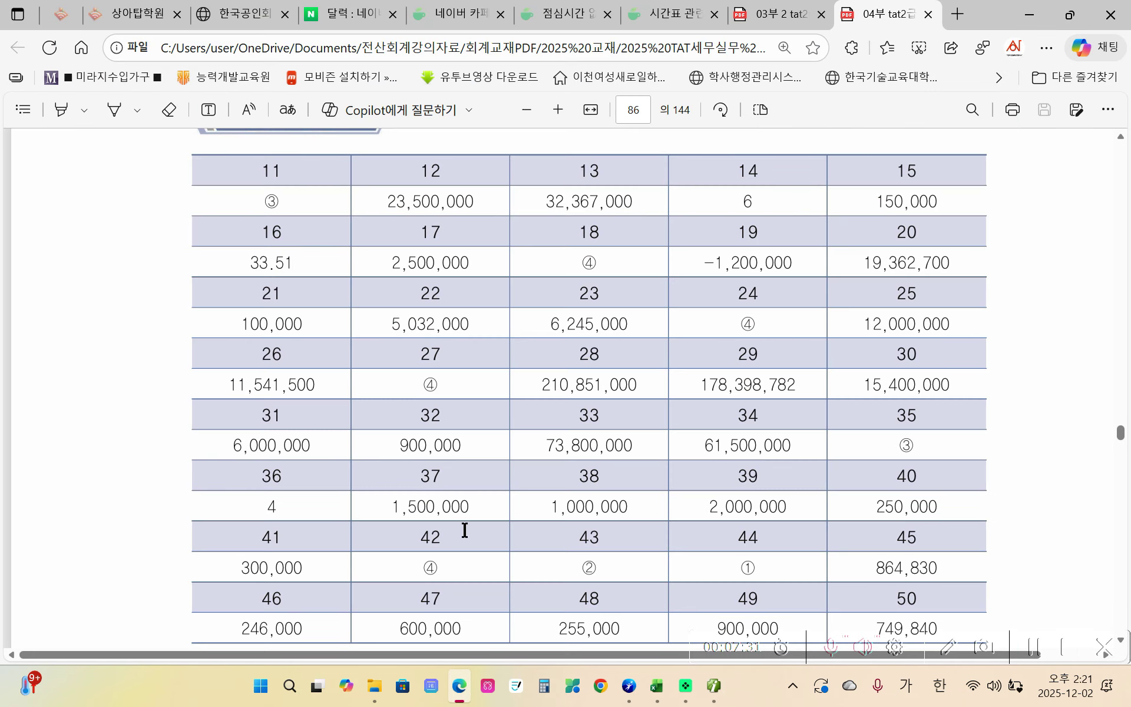
left_click(777, 16)
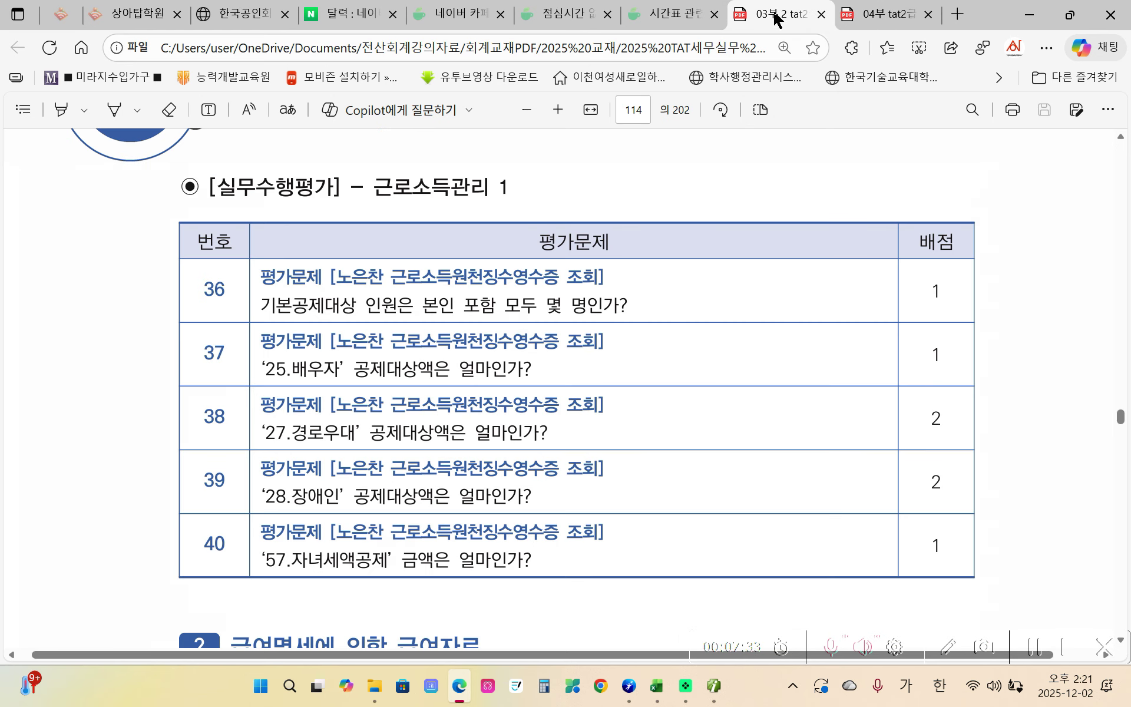
- Scroll to page 115's August payroll tasks, select the menu name, then scroll back to the 자료 2 table
scroll(532, 327, "down", 4)
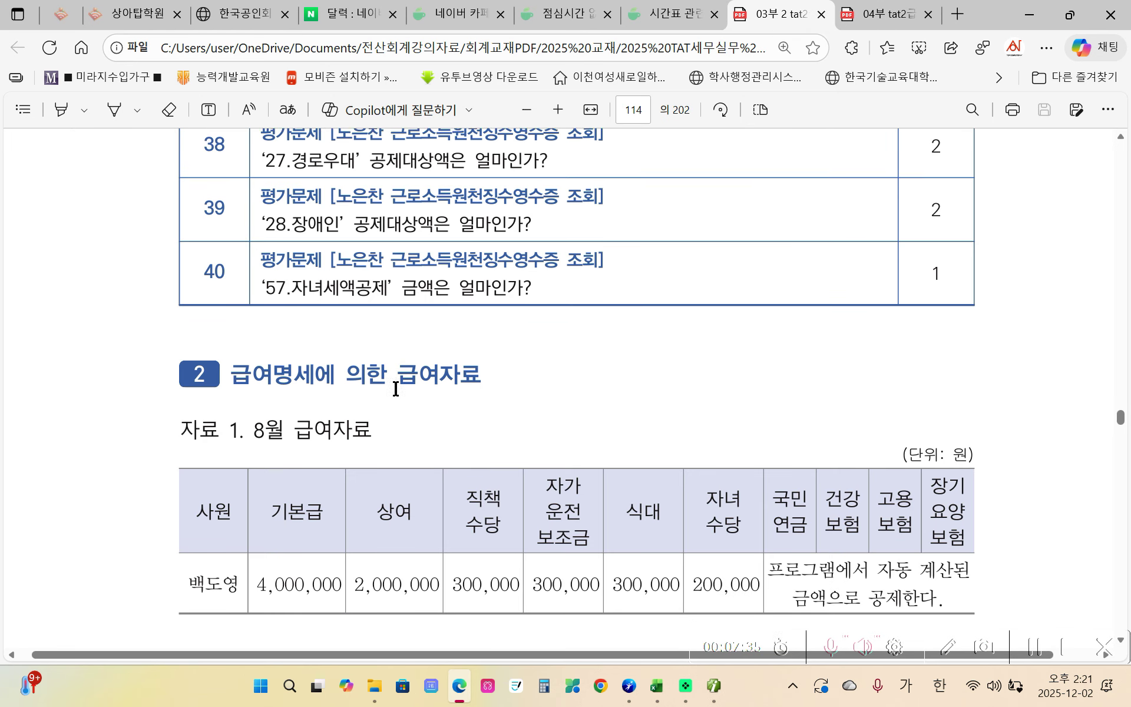
scroll(396, 389, "down", 3)
scroll(396, 389, "down", 1)
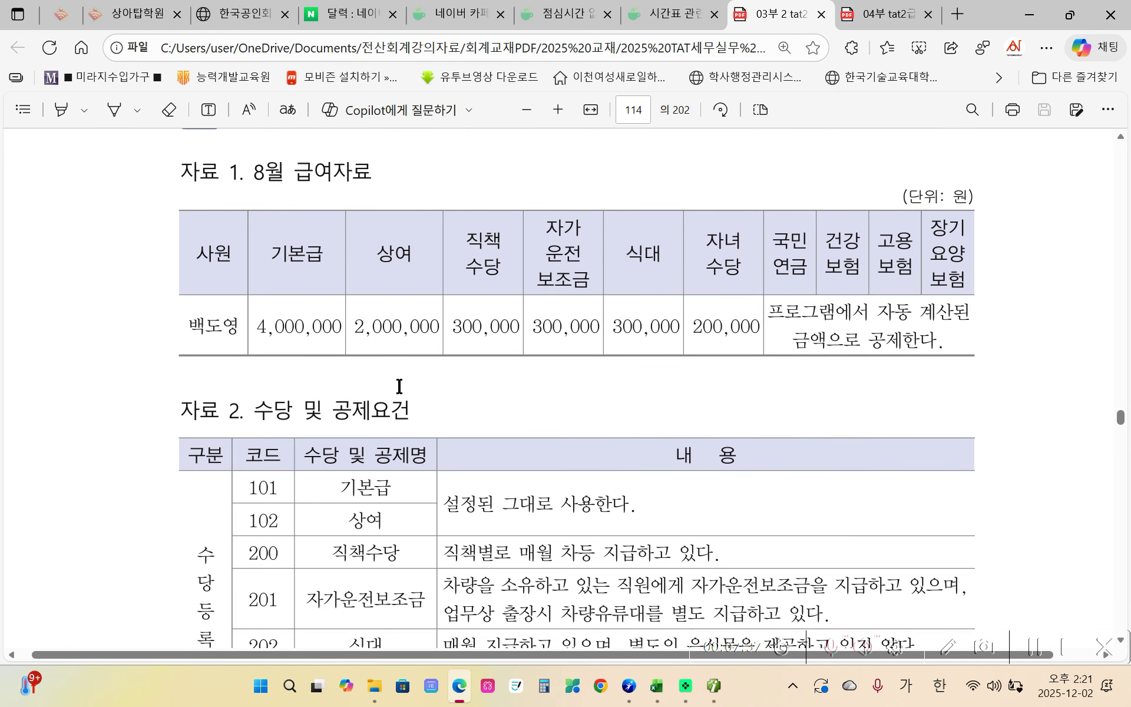
scroll(318, 383, "down", 8)
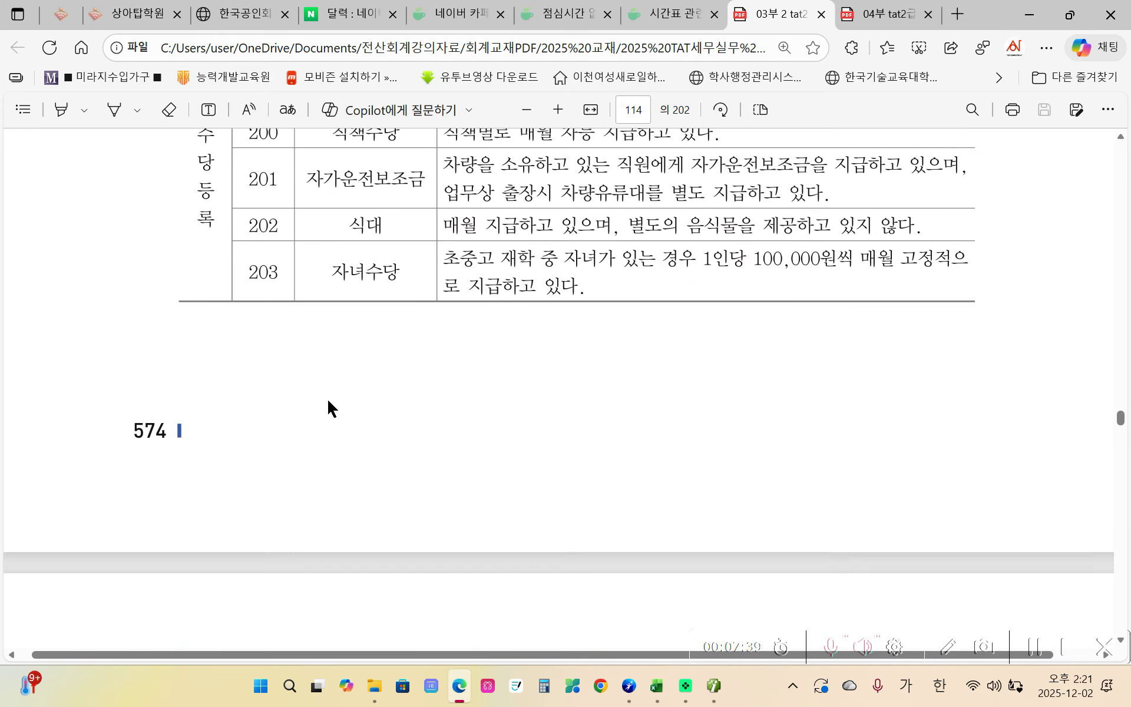
scroll(330, 406, "down", 3)
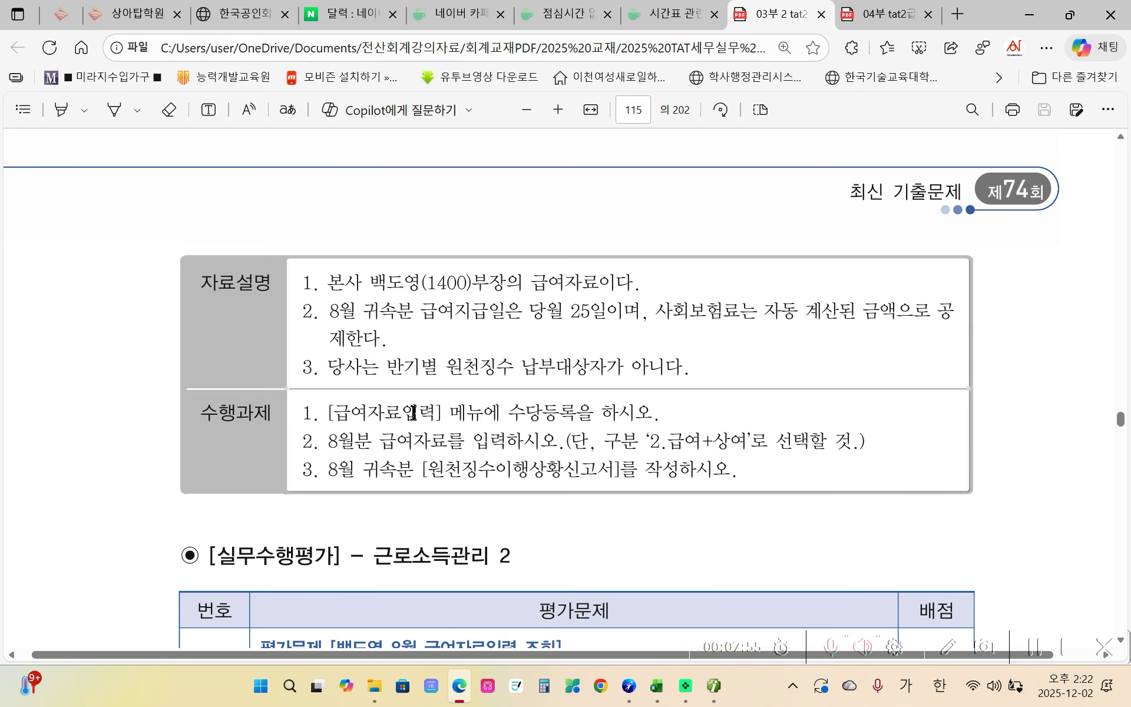
left_click_drag(340, 414, 419, 414)
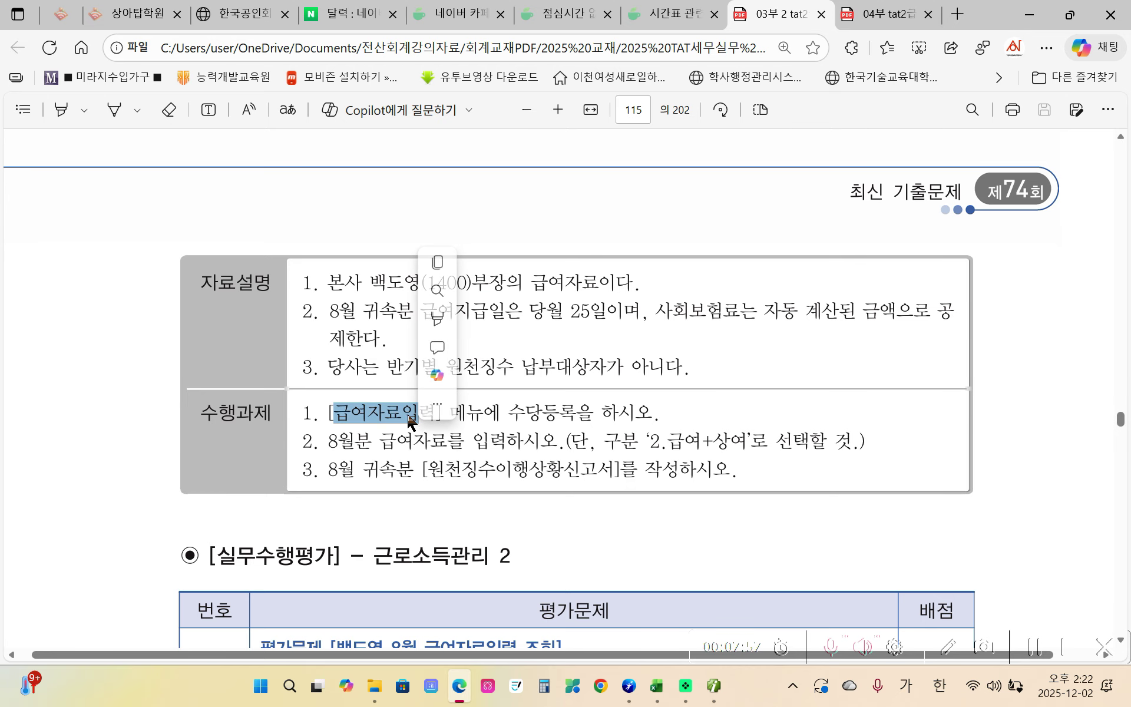
left_click(535, 413)
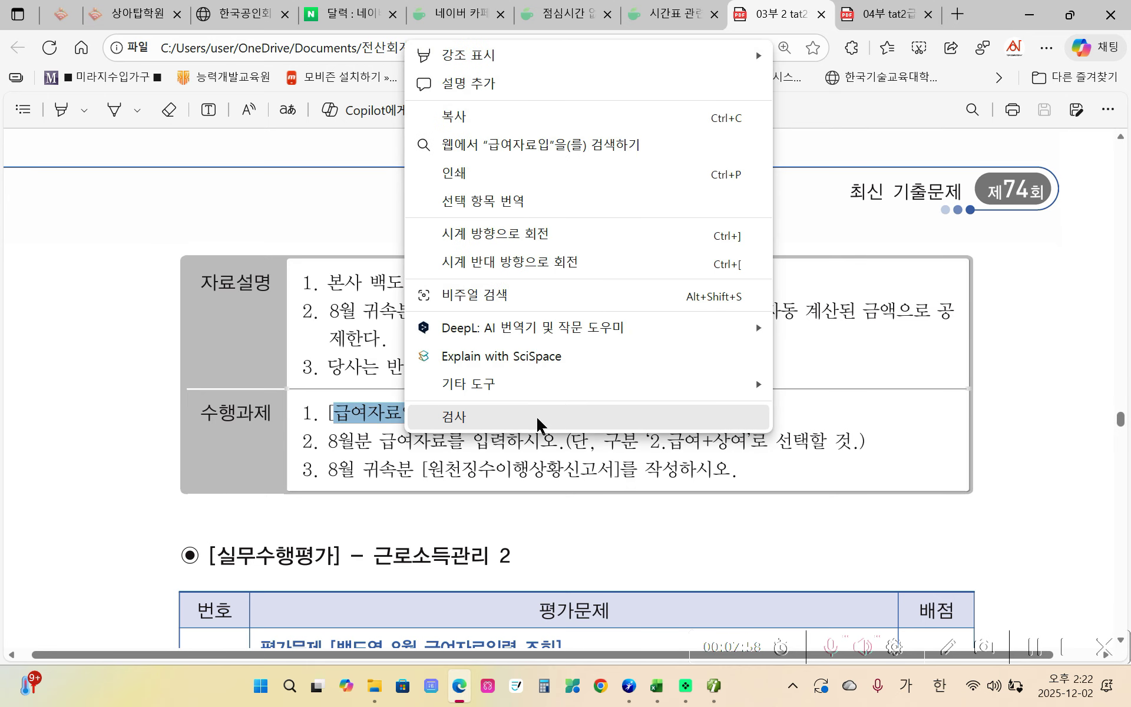
left_click(398, 427)
scroll(475, 542, "up", 5)
scroll(475, 545, "up", 6)
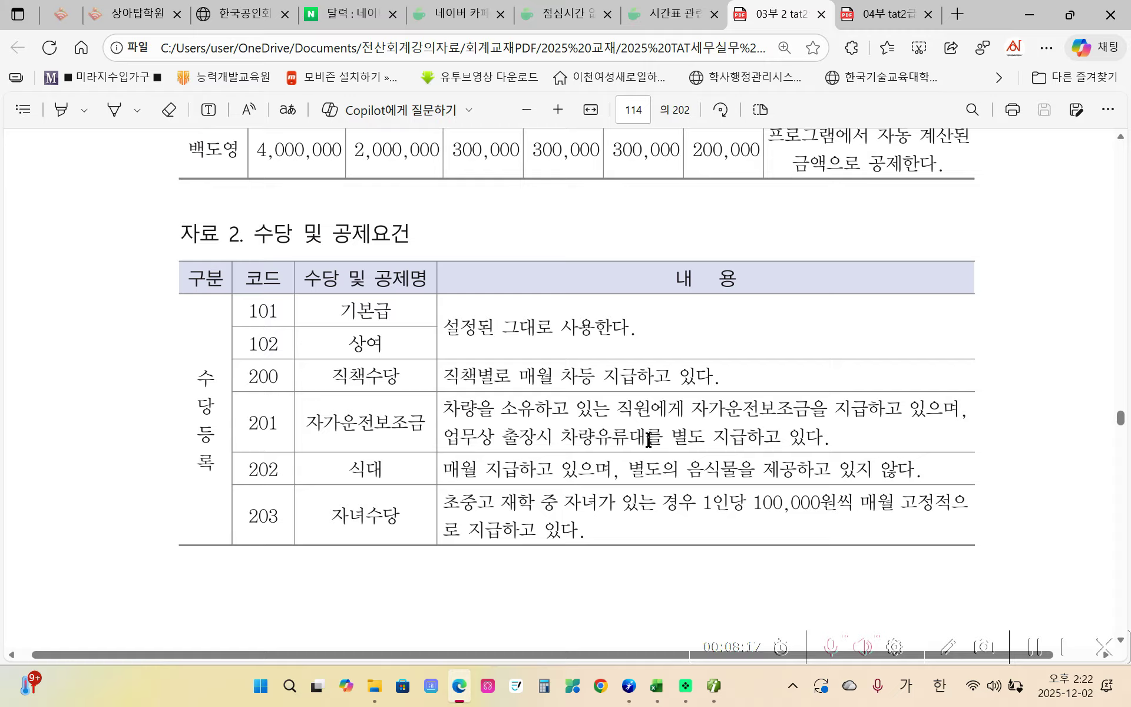
- Highlight row 201's business-trip vehicle fuel-cost note and row 202's 식대 in yellow
left_click_drag(825, 437, 502, 437)
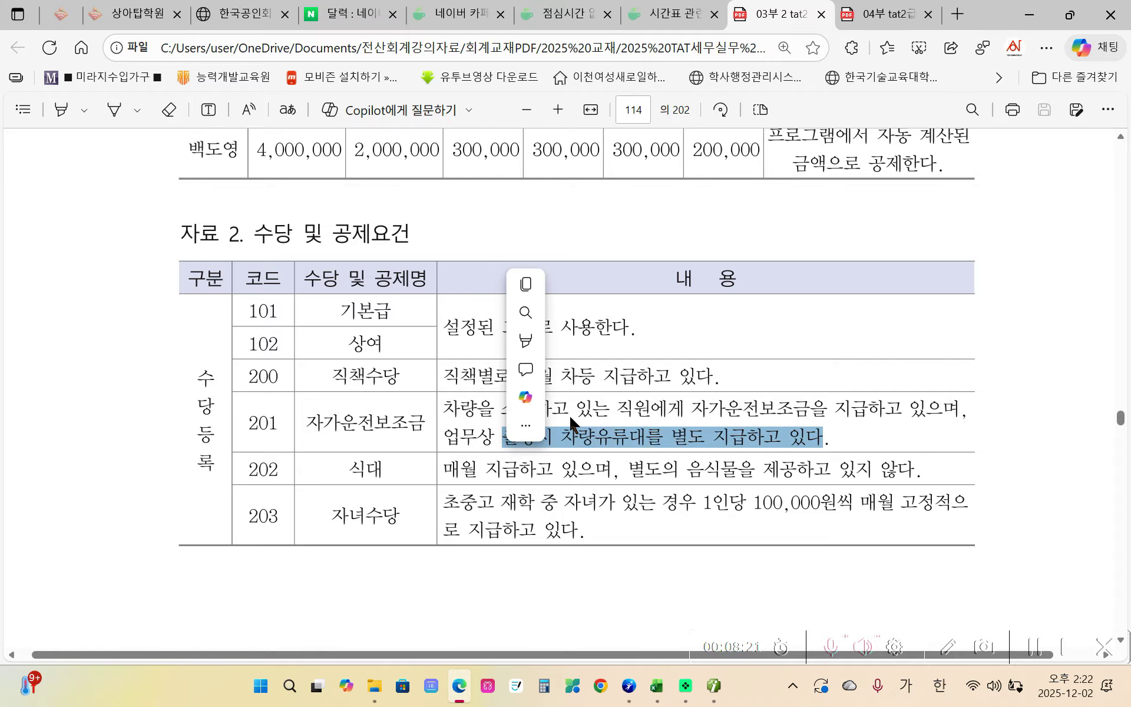
left_click(714, 340)
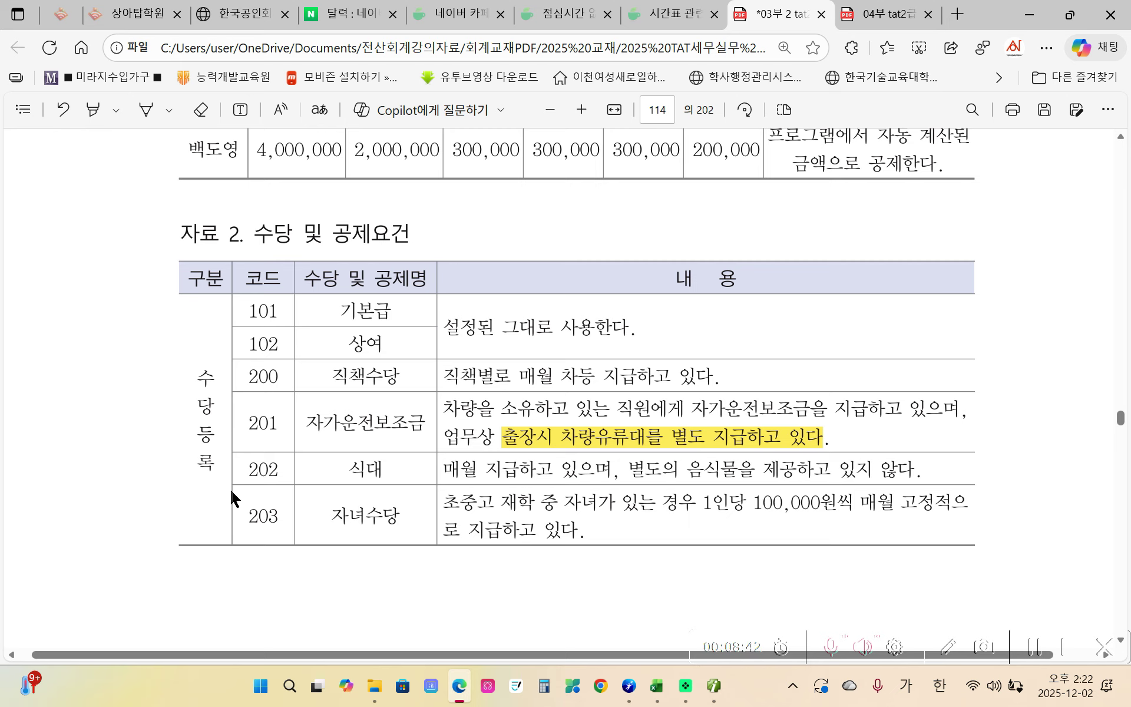
left_click_drag(346, 469, 383, 469)
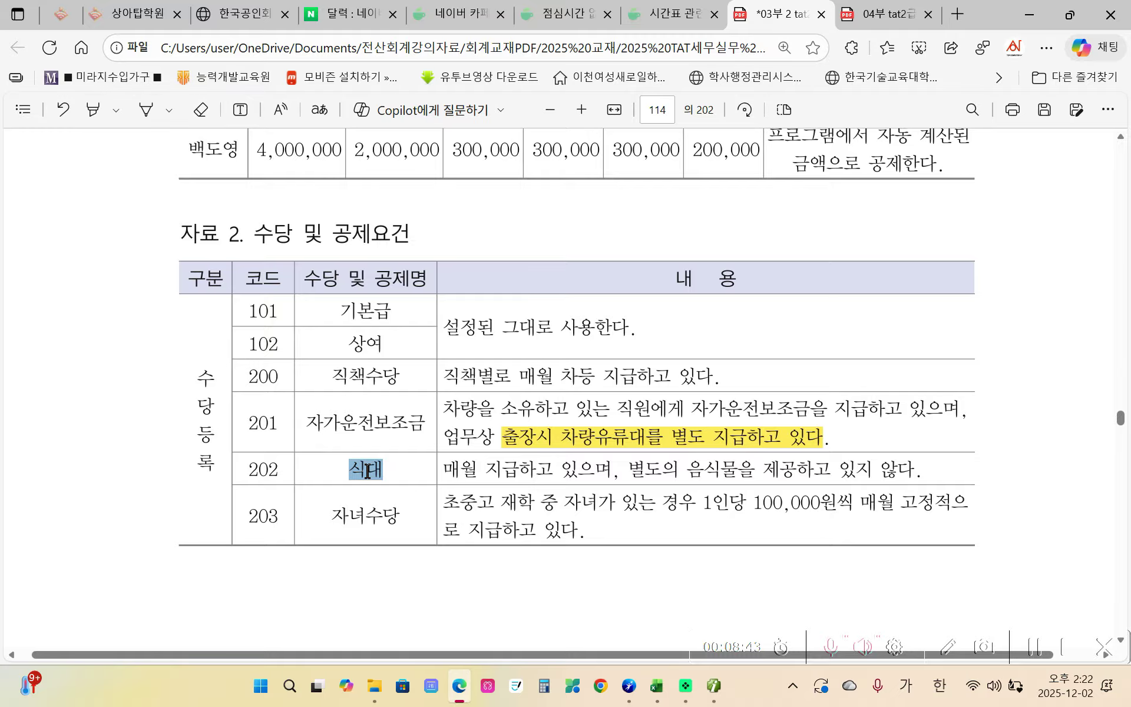
left_click(396, 461)
mouse_move(451, 374)
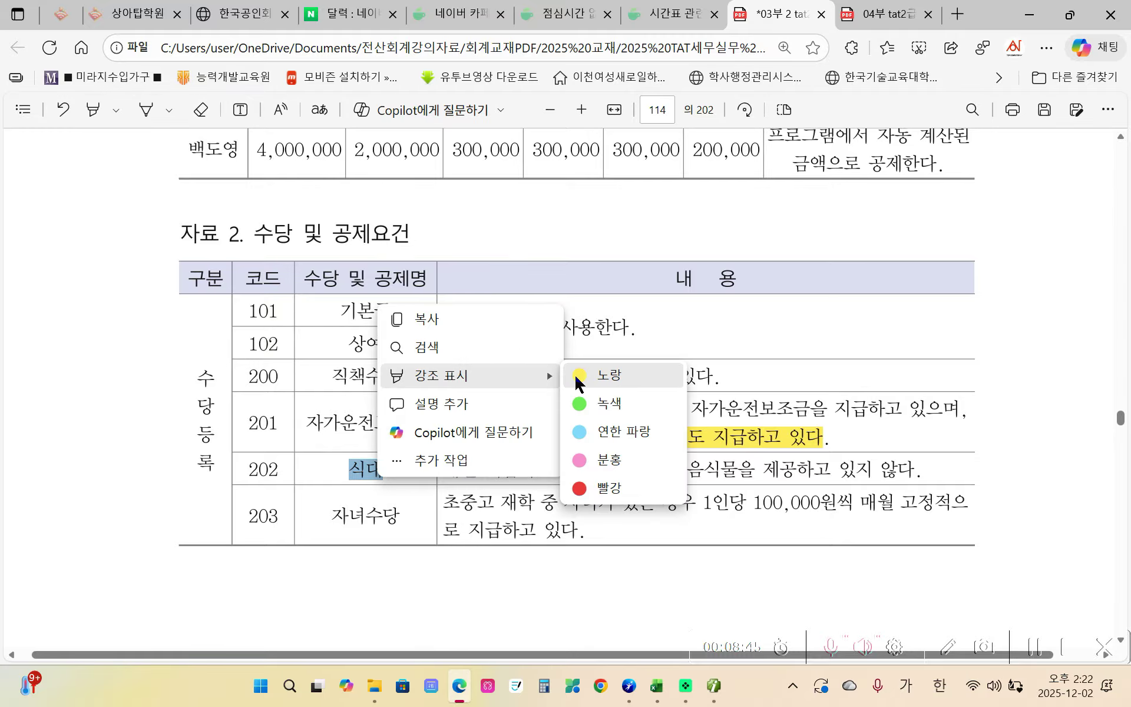
left_click(601, 373)
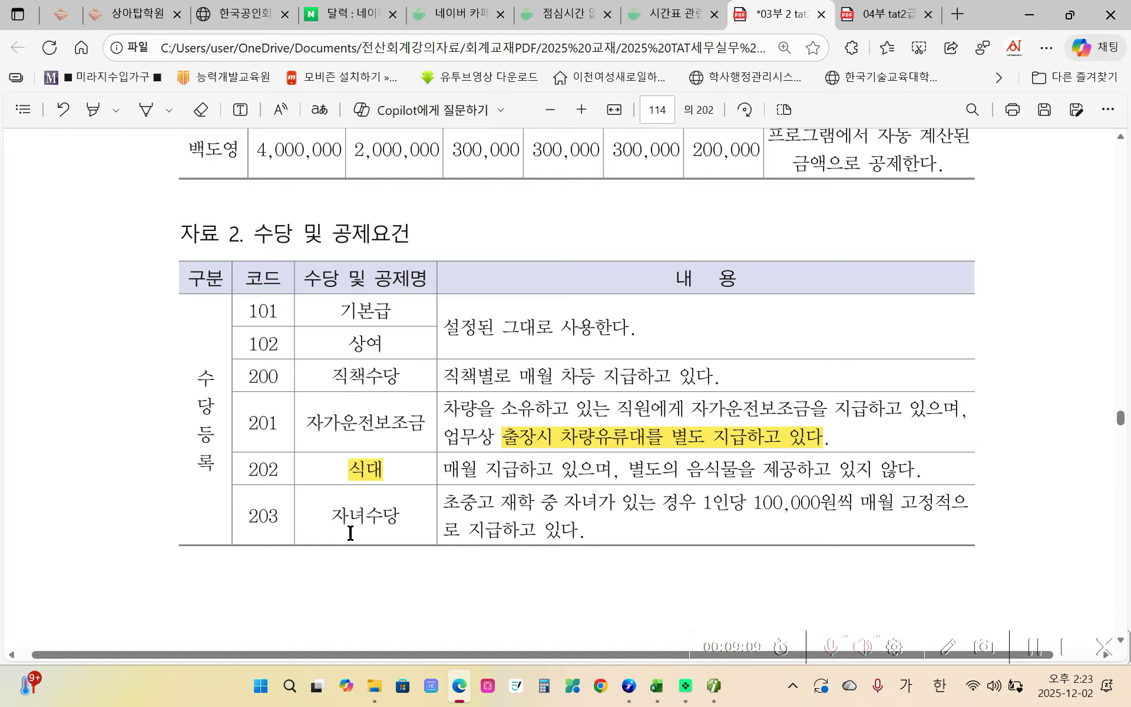
- In 수당등록, add the 직책수당 and 자가운전보조금 allowances with default tax settings
left_click(710, 688)
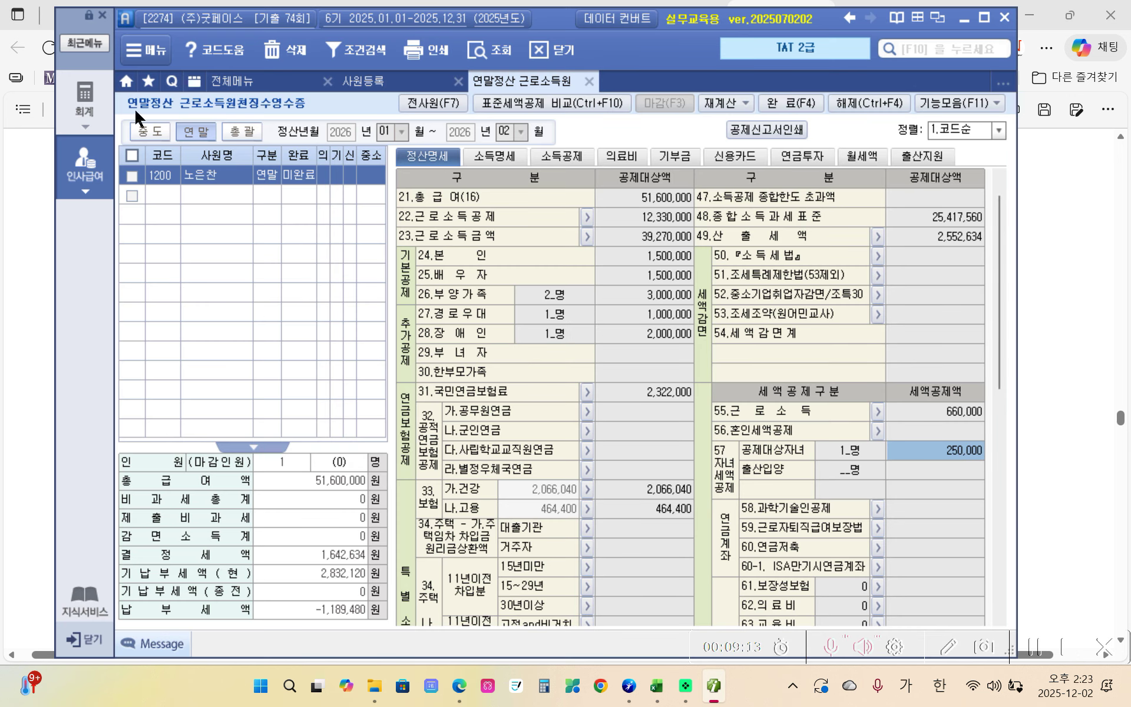
left_click(77, 172)
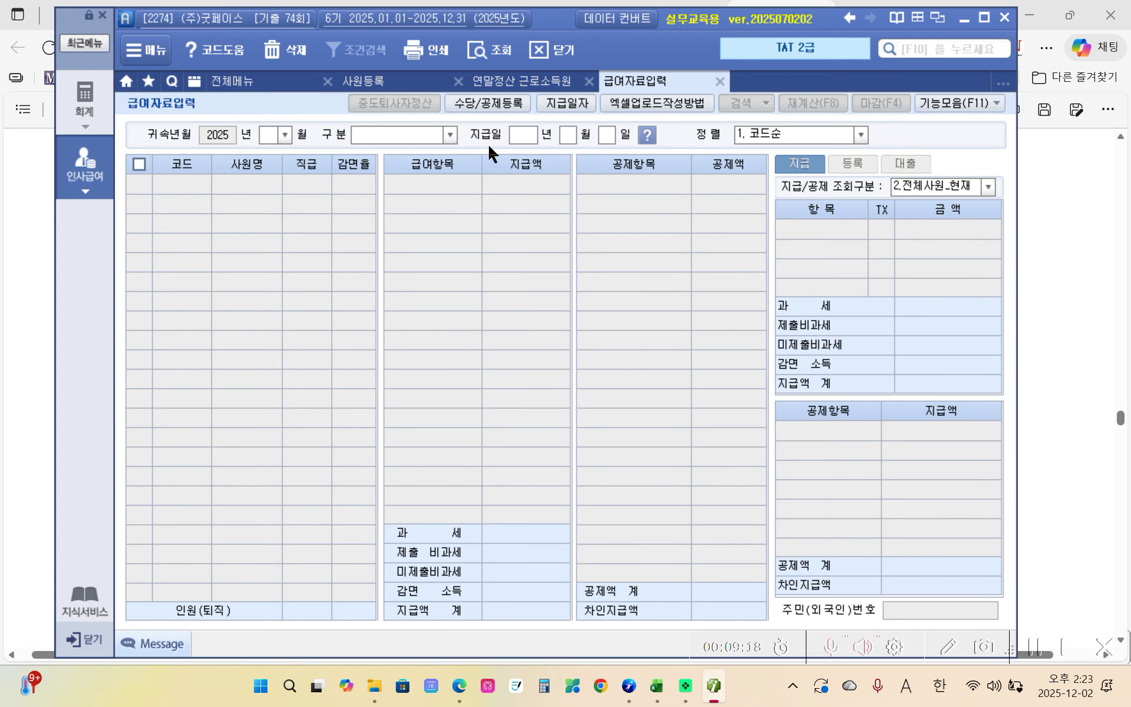
left_click(488, 103)
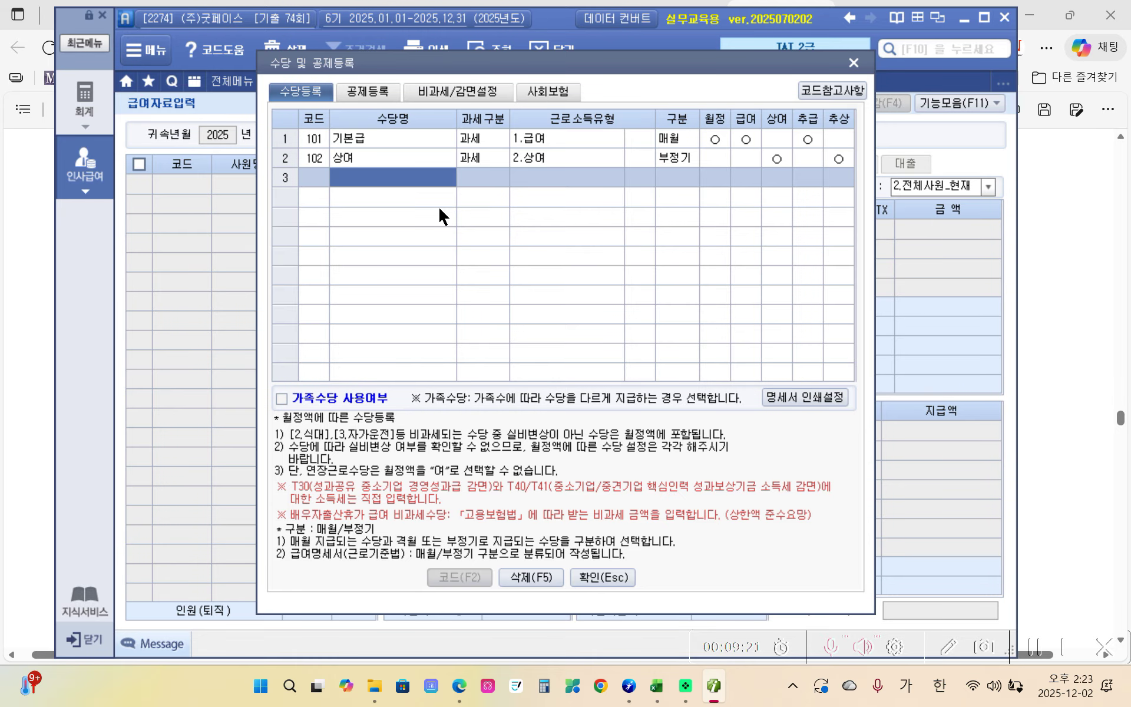
type("직책수")
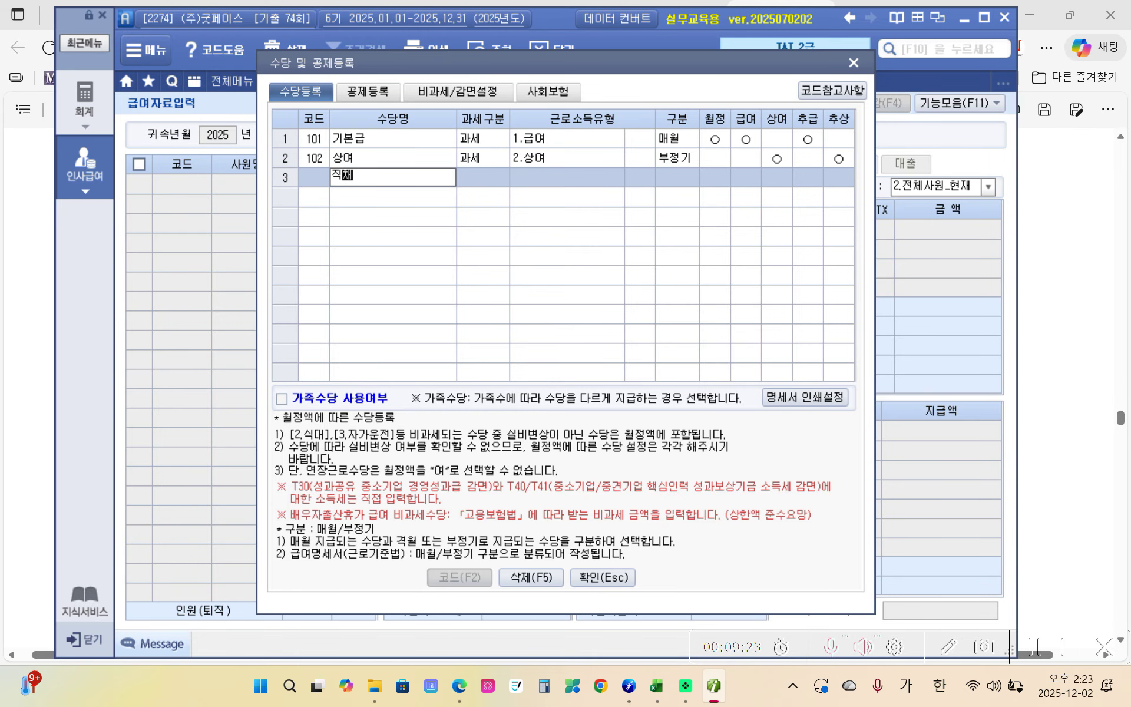
type("당")
key("Return")
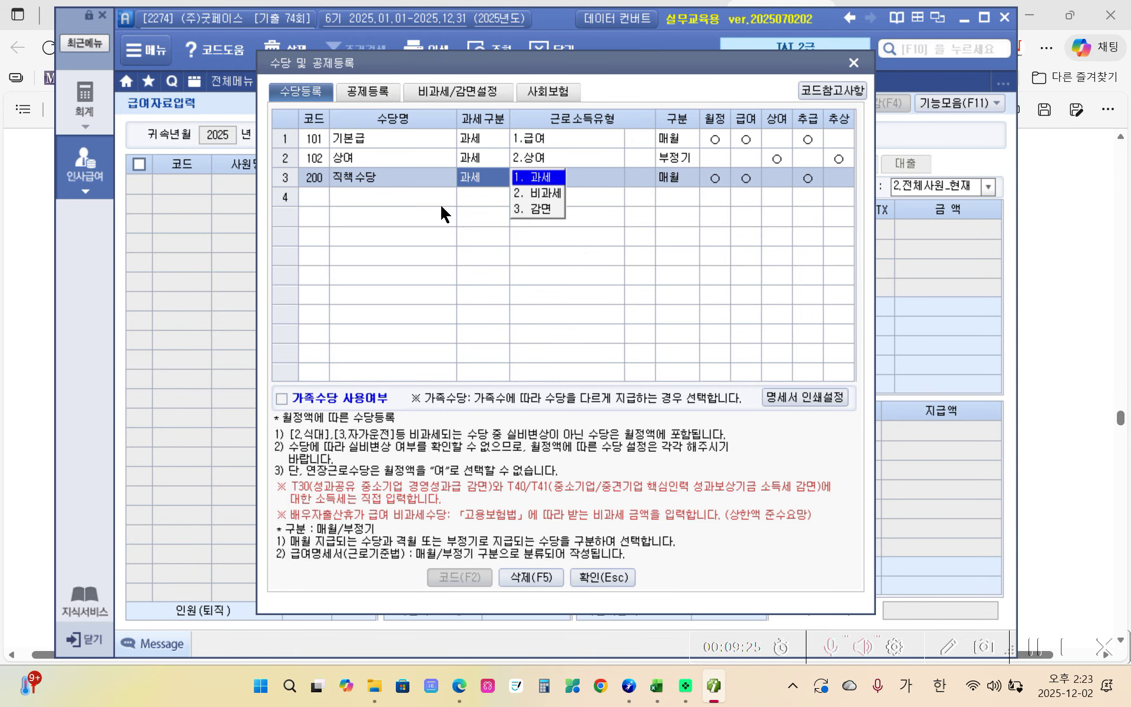
key("Return")
left_click(440, 203)
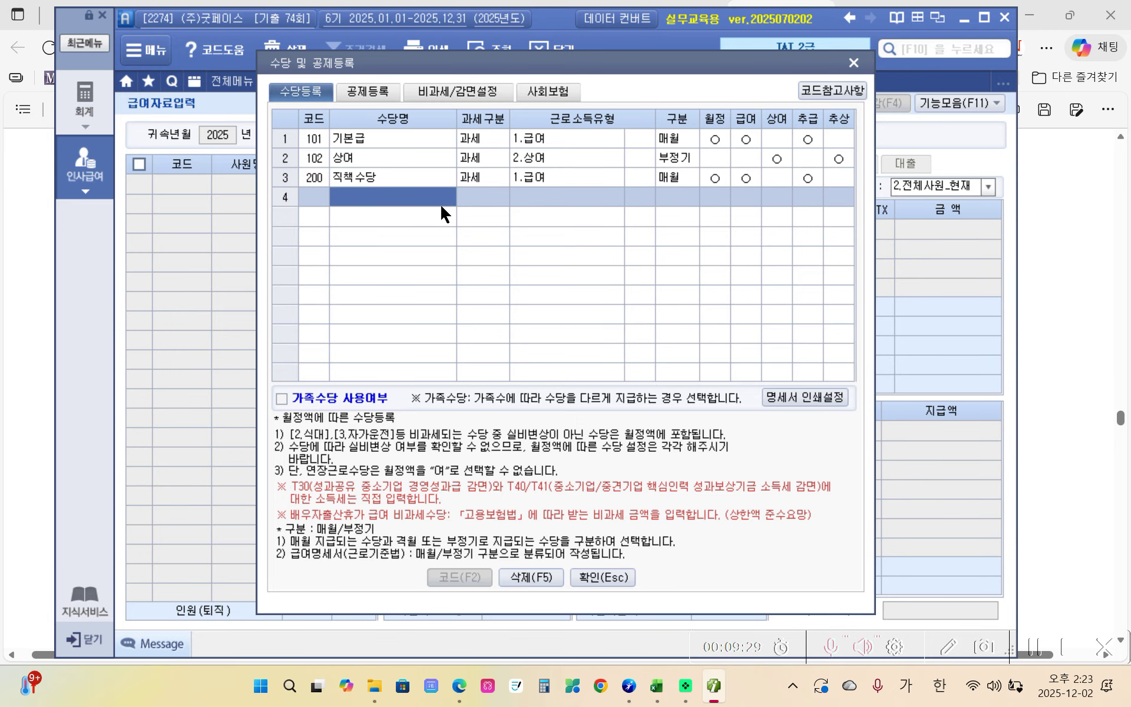
type("자가운전")
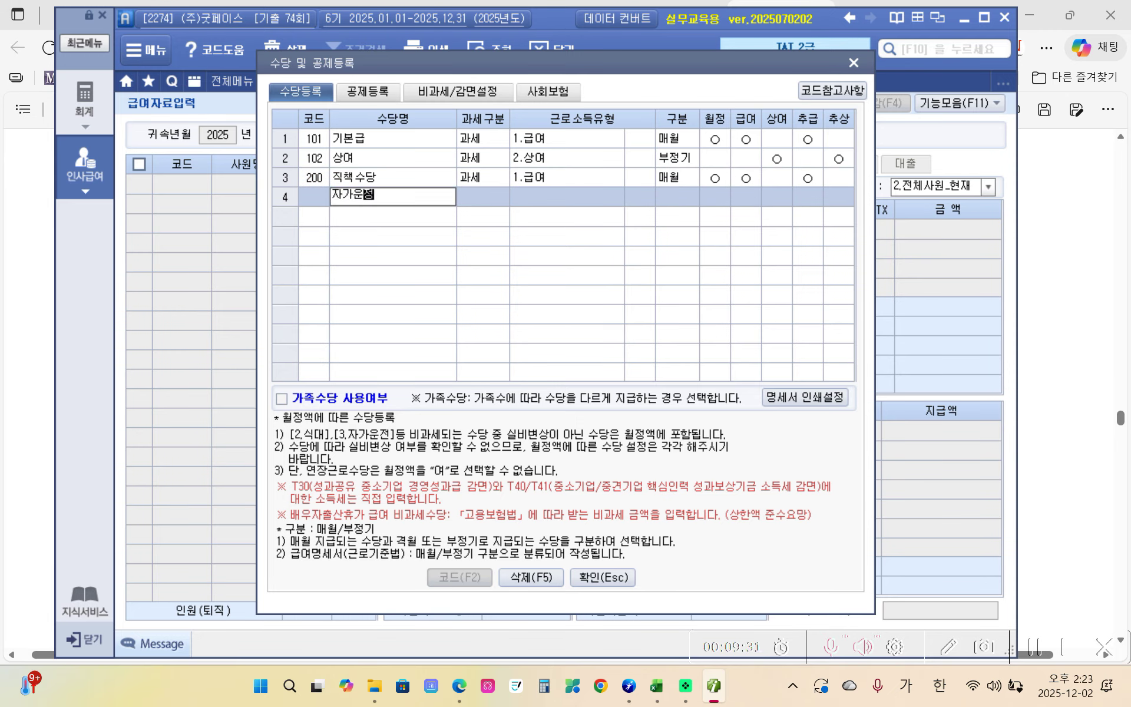
type("보조금")
key("Return")
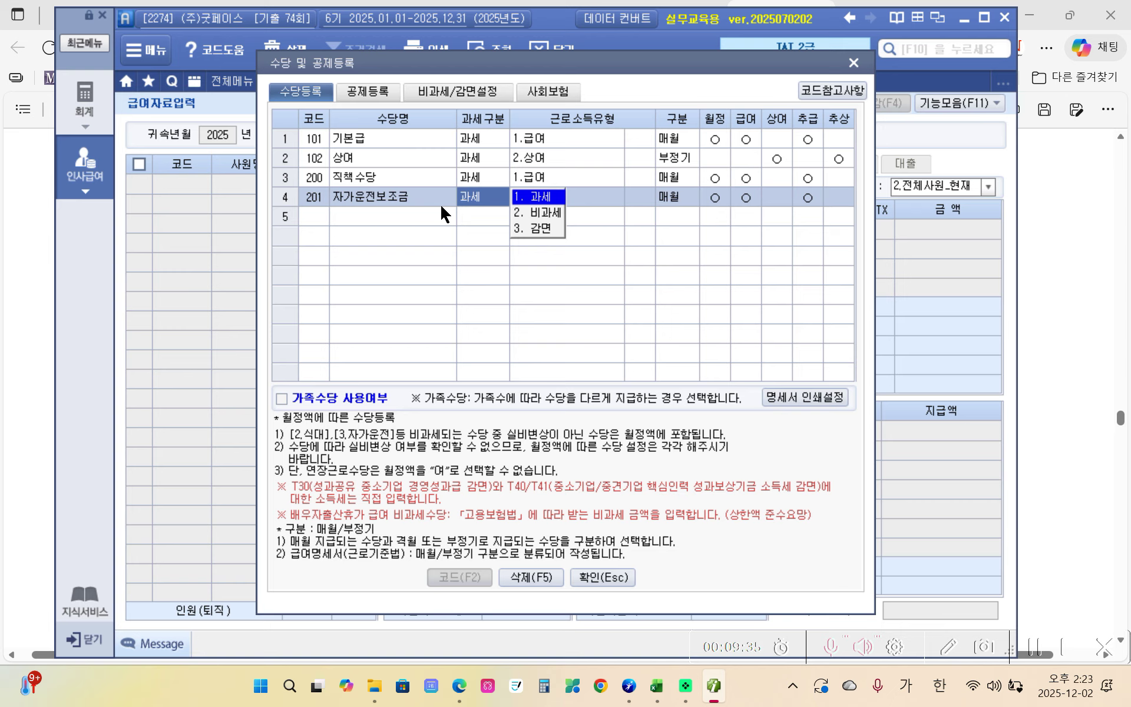
key("Return")
key("Return")
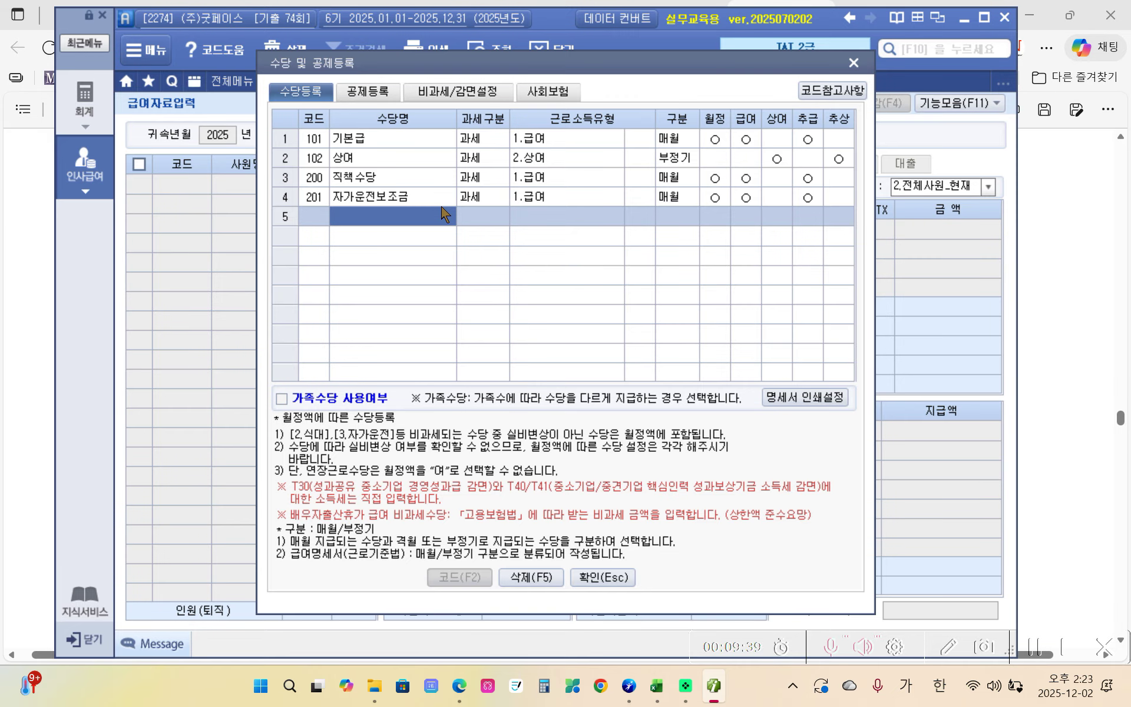
- Add 식대 as non-taxable with code P01 and 자녀수당 as a taxable salary allowance
type("식대")
key("Return")
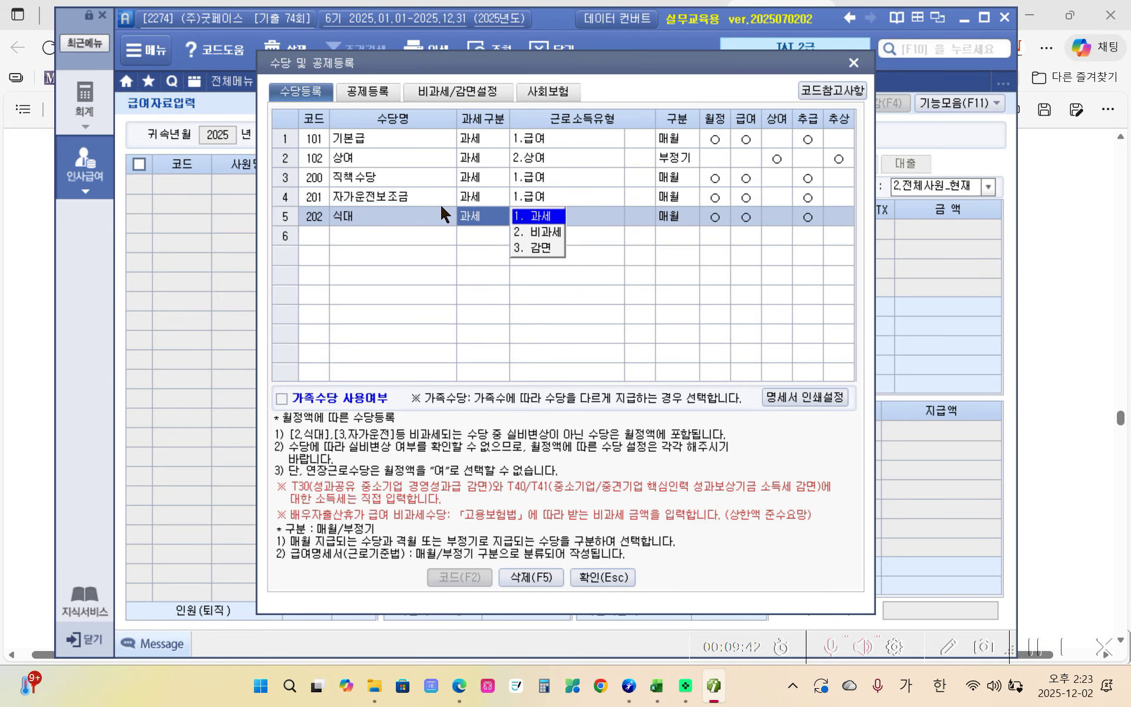
key("2")
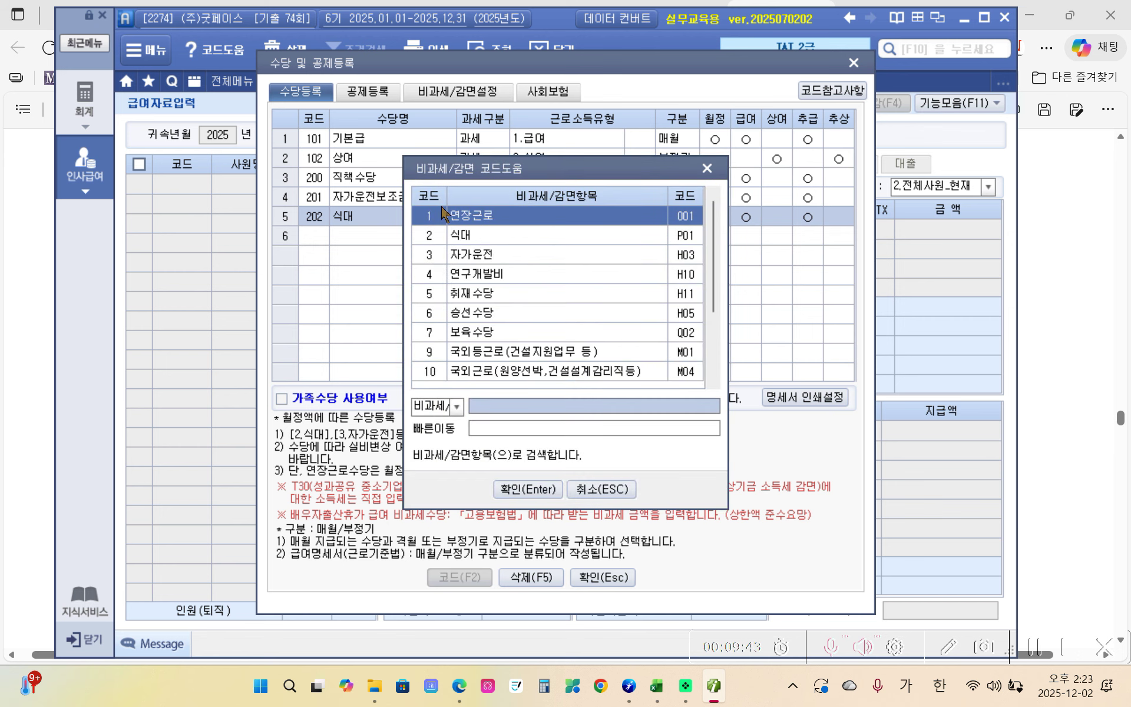
key("Down")
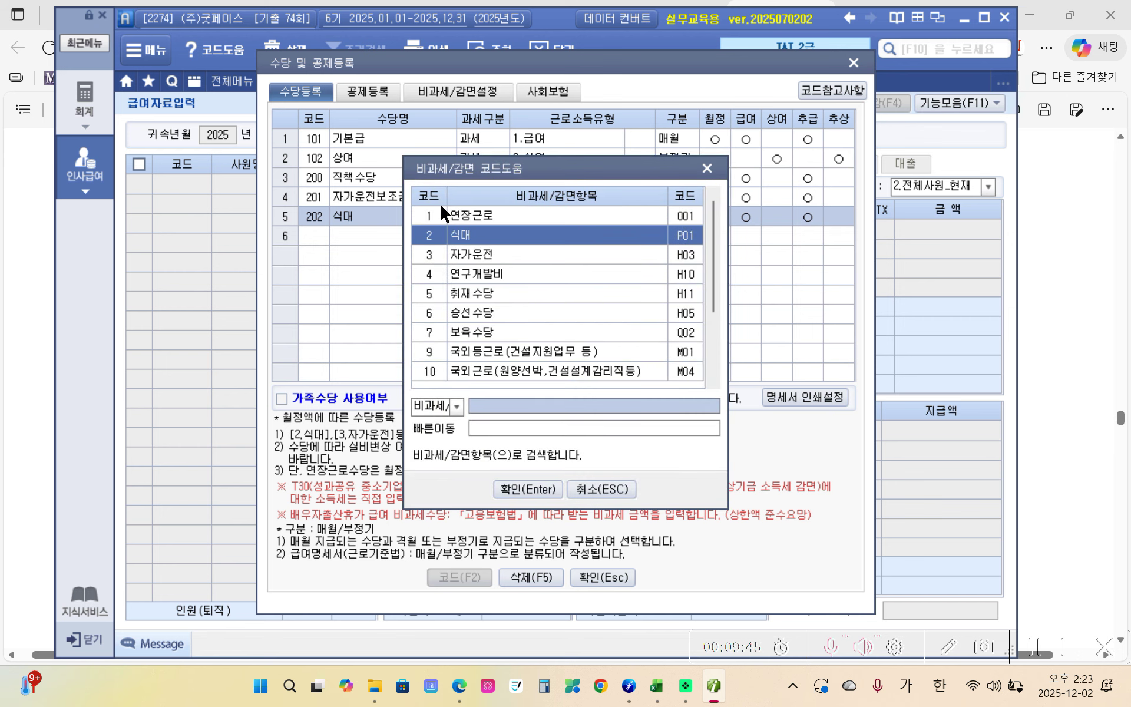
key("Return")
key("Return")
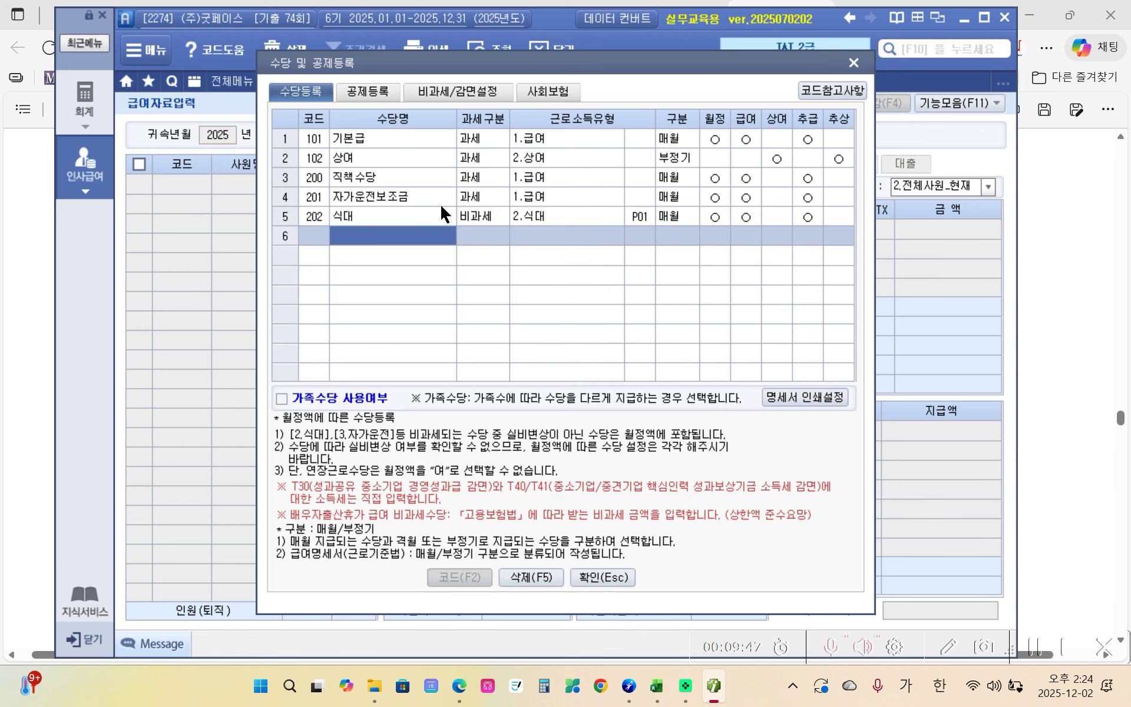
type("자녀")
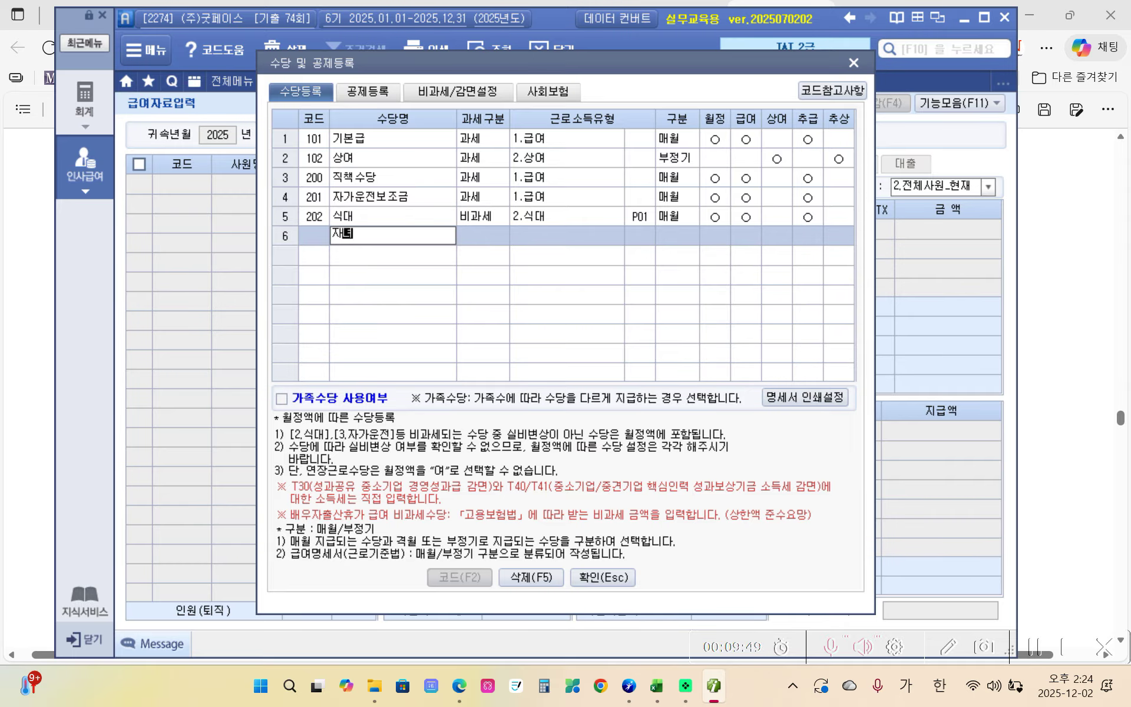
type("수당")
key("Return")
key("Return")
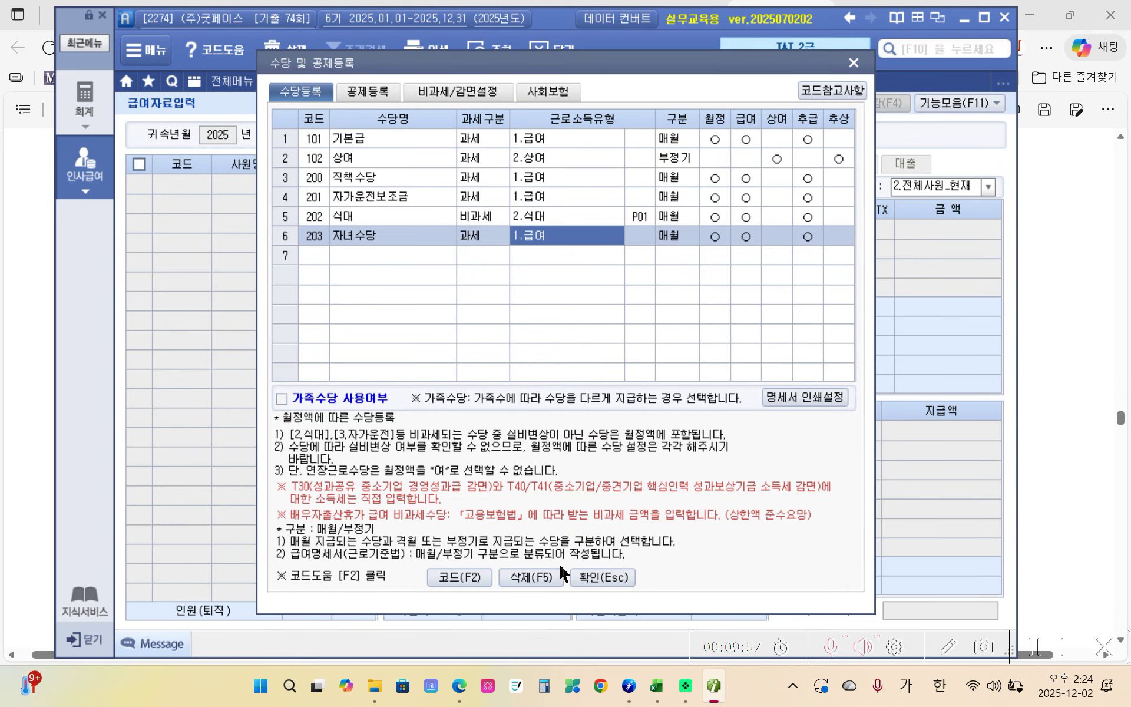
left_click(598, 576)
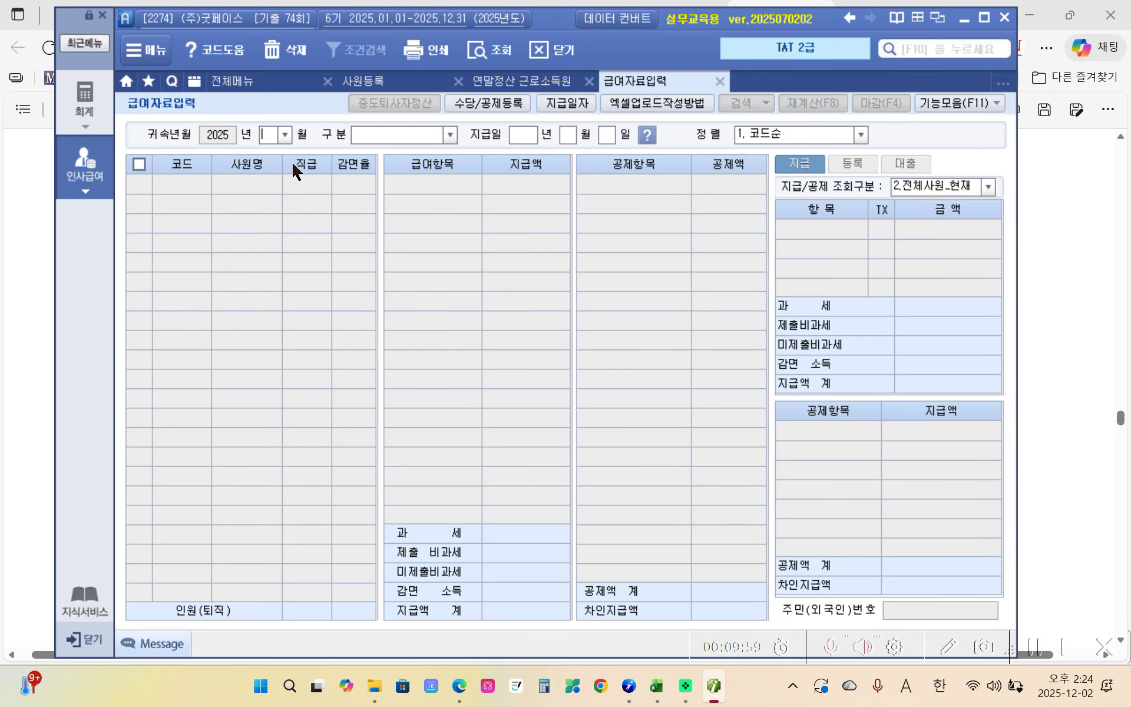
left_click(459, 686)
left_click(460, 686)
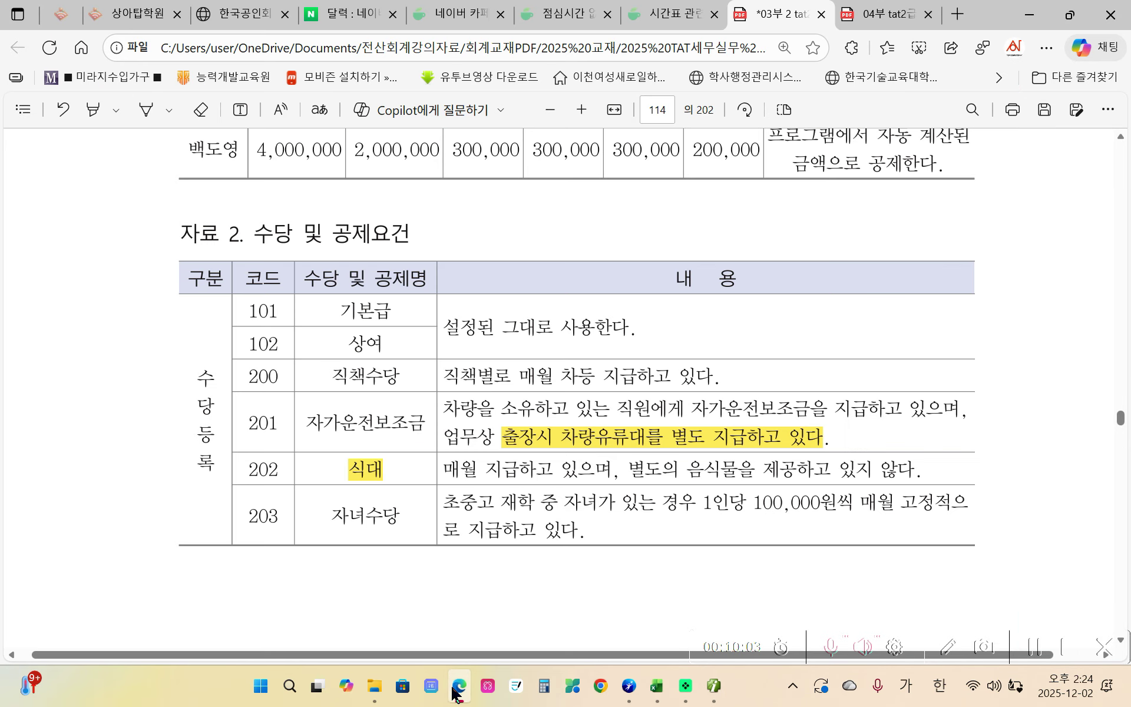
scroll(465, 521, "down", 5)
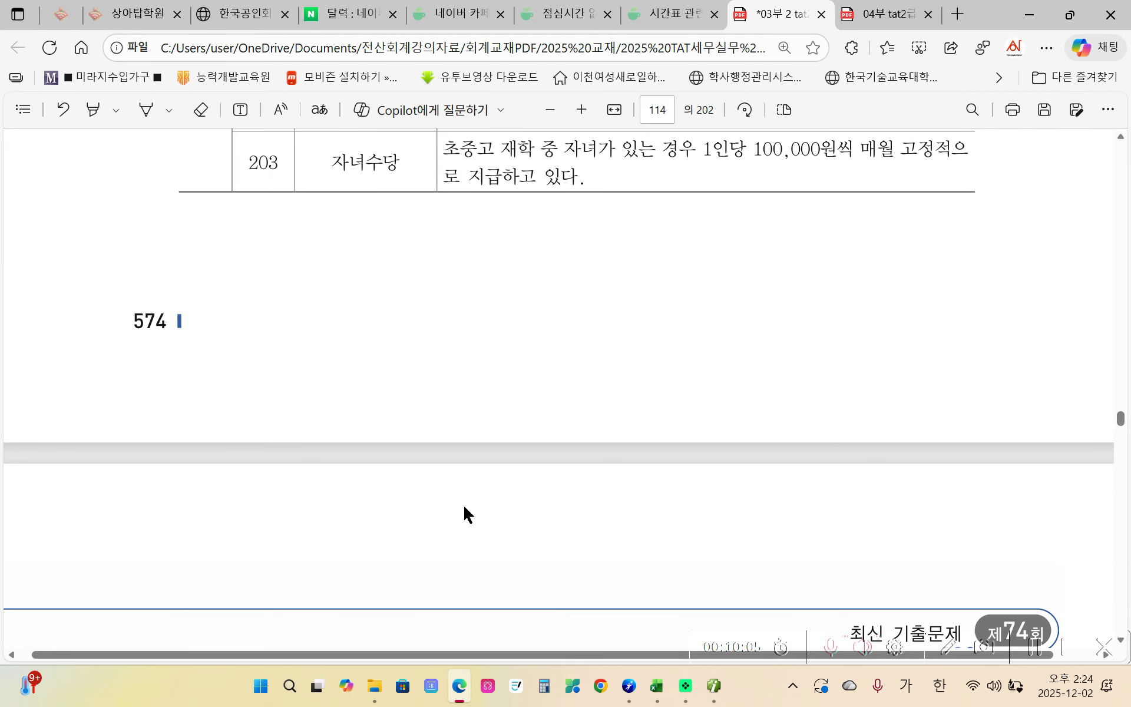
scroll(464, 507, "down", 6)
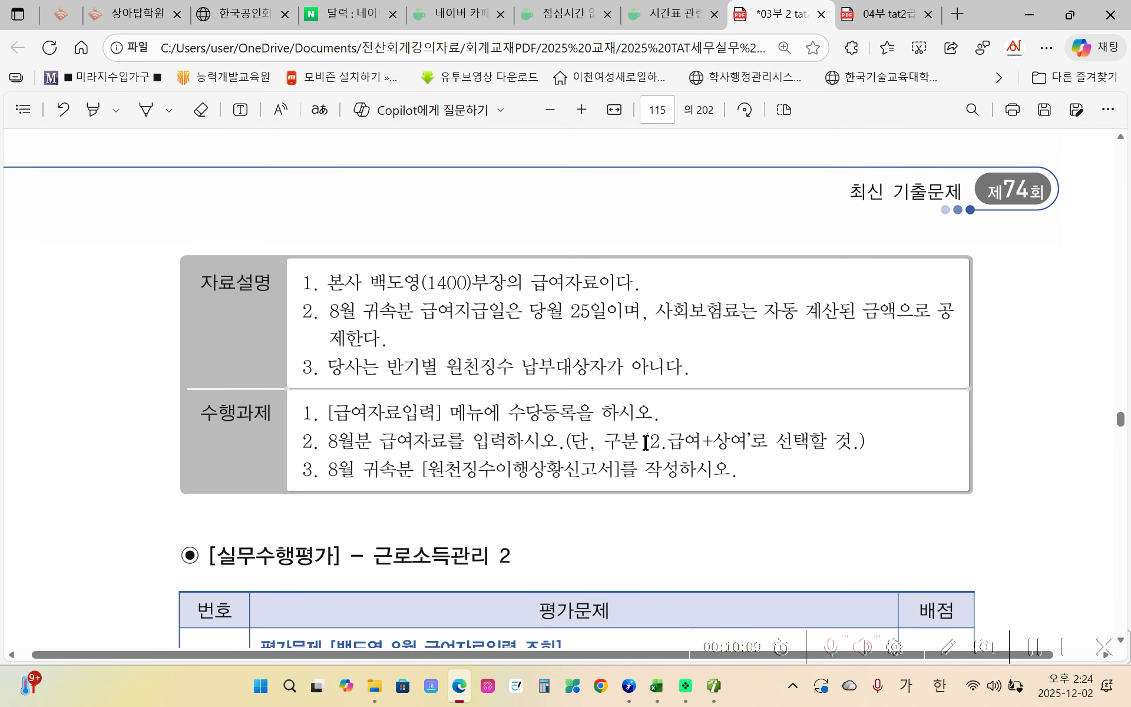
left_click(714, 685)
left_click(285, 134)
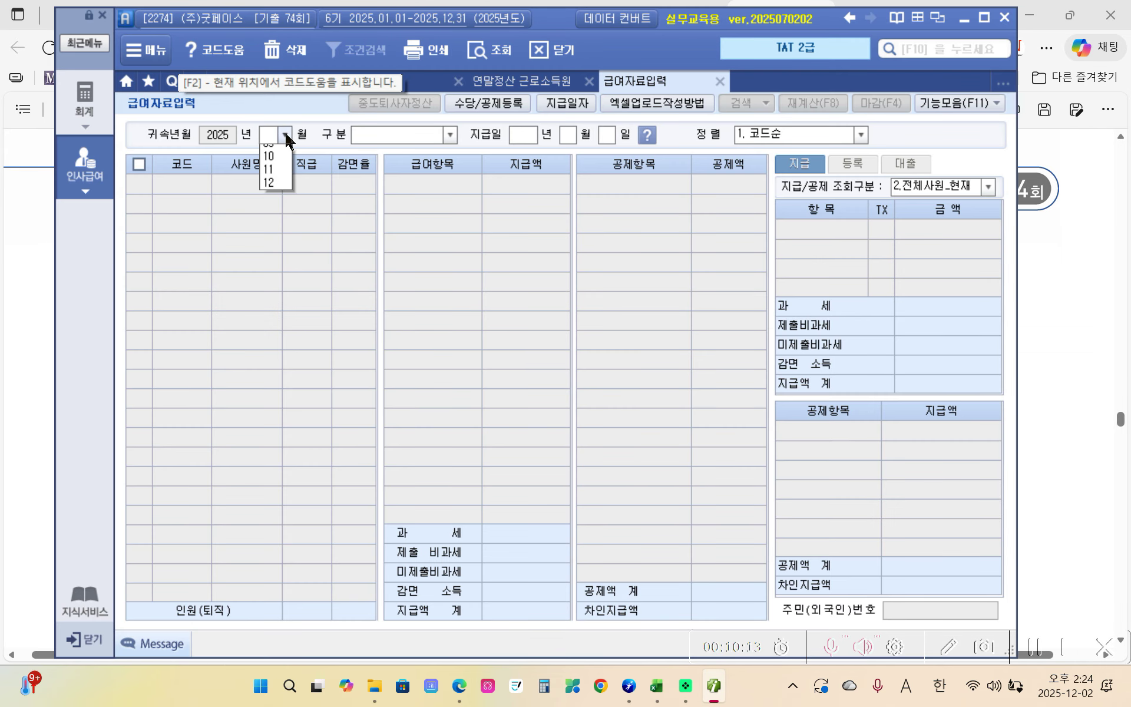
- Open employee 1400's August 2025 pay record under 2.급여+상여
left_click(276, 243)
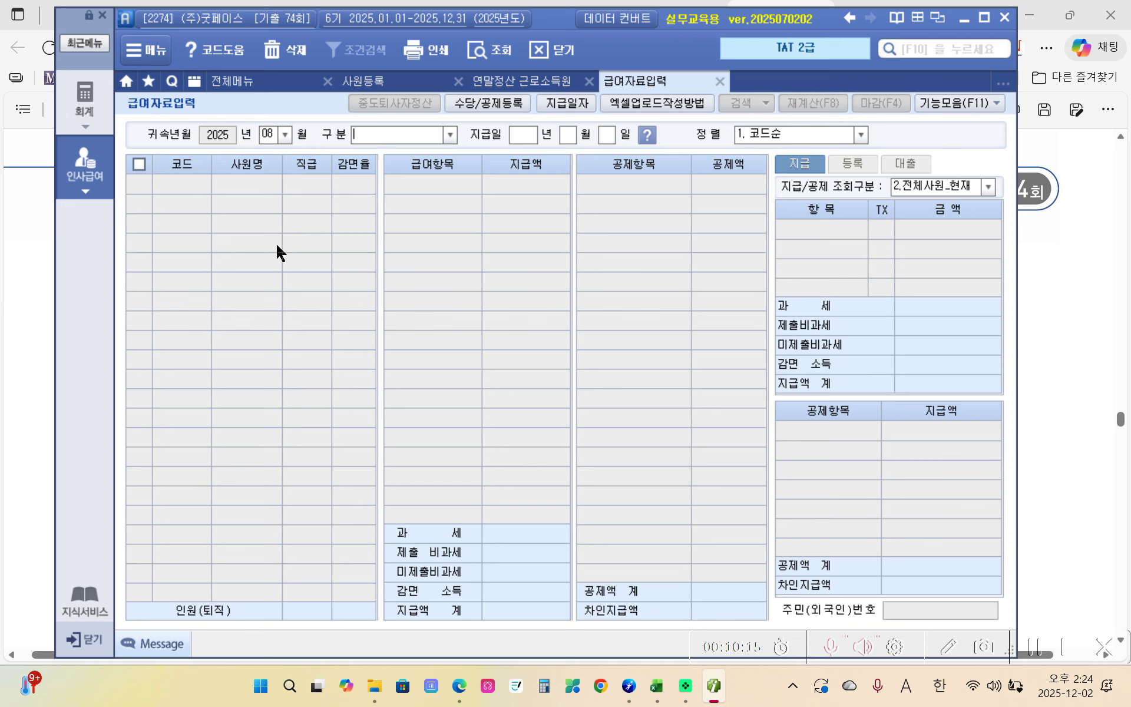
left_click(450, 135)
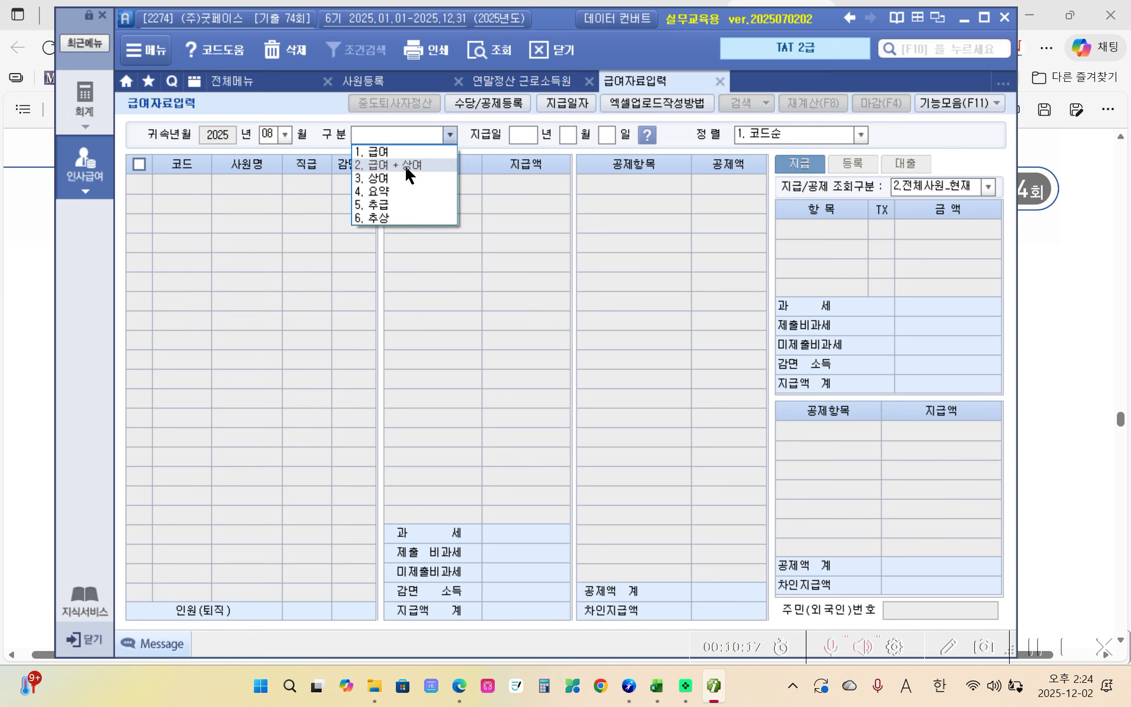
left_click(406, 165)
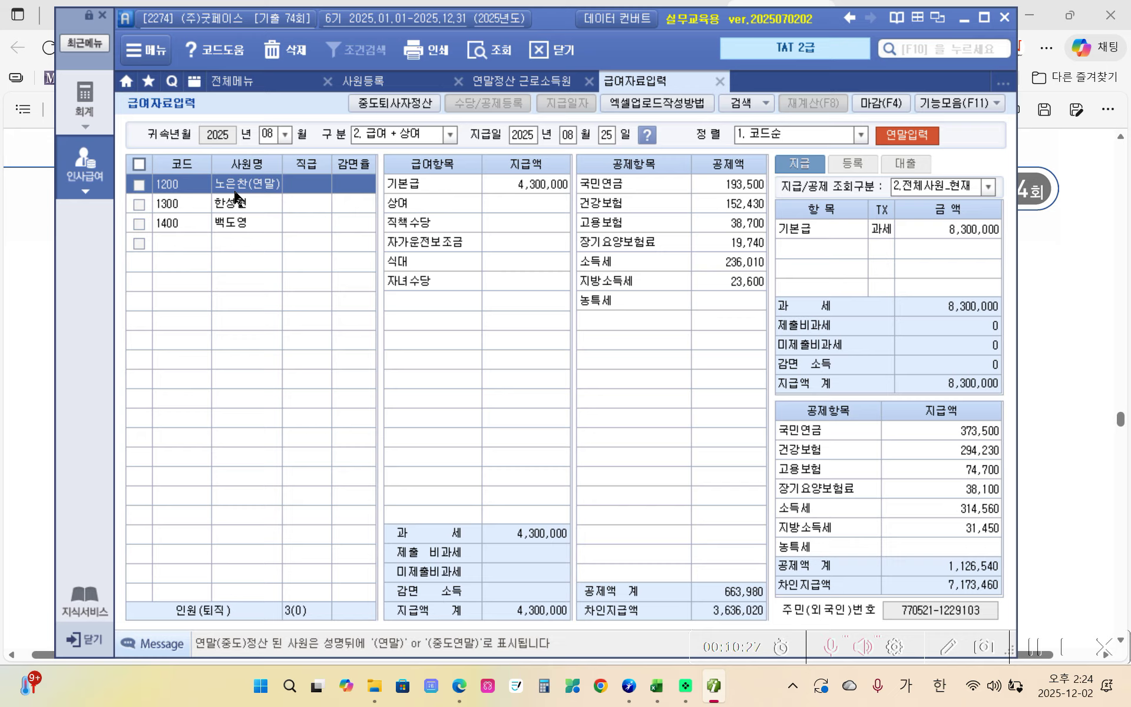
left_click(223, 224)
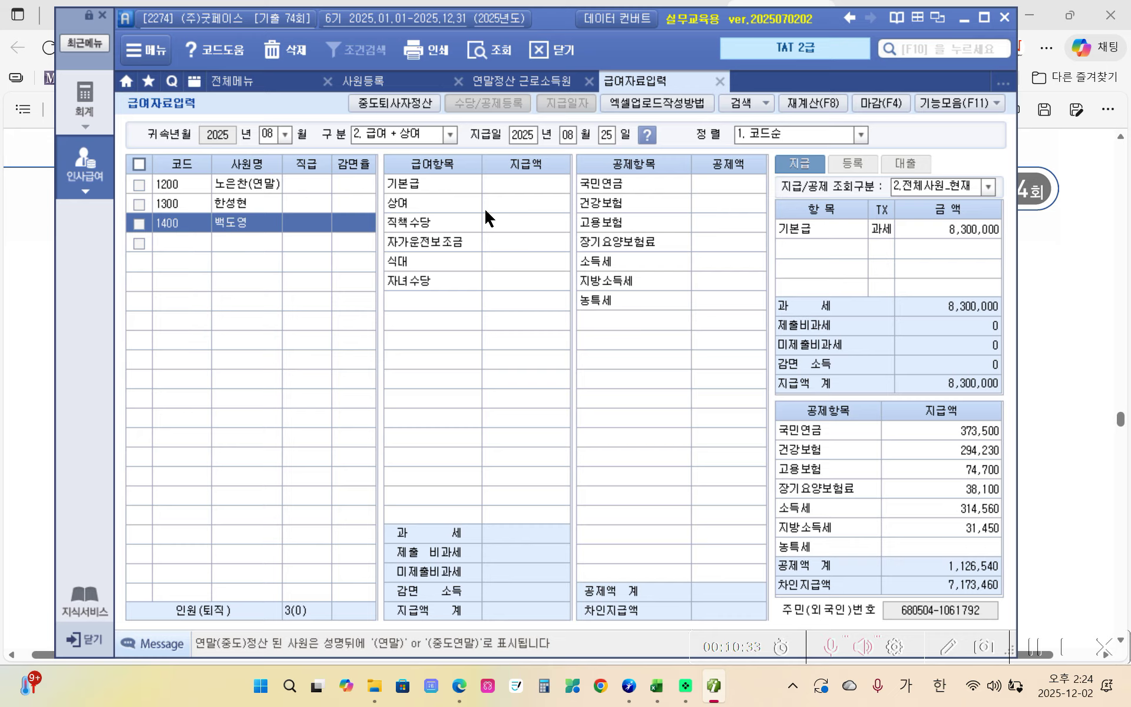
- Enter 기본급 4,000,000, 상여 2,000,000, three allowances of 300,000 each and 자녀수당 200,000
left_click(554, 187)
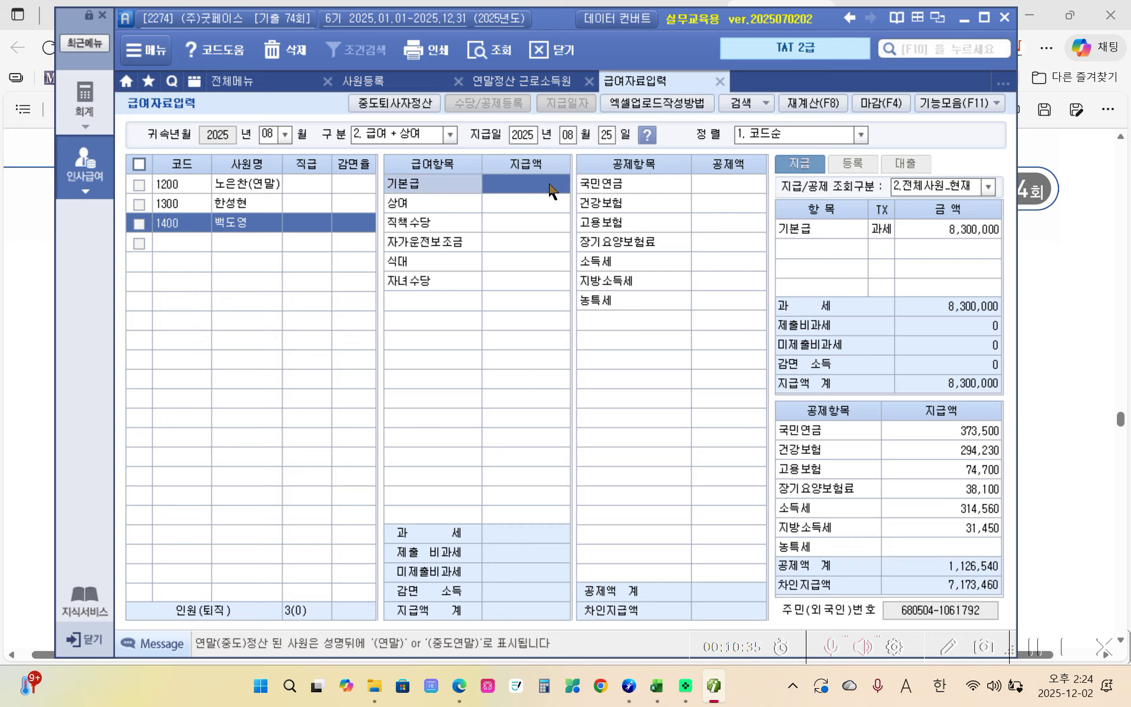
type("4000000")
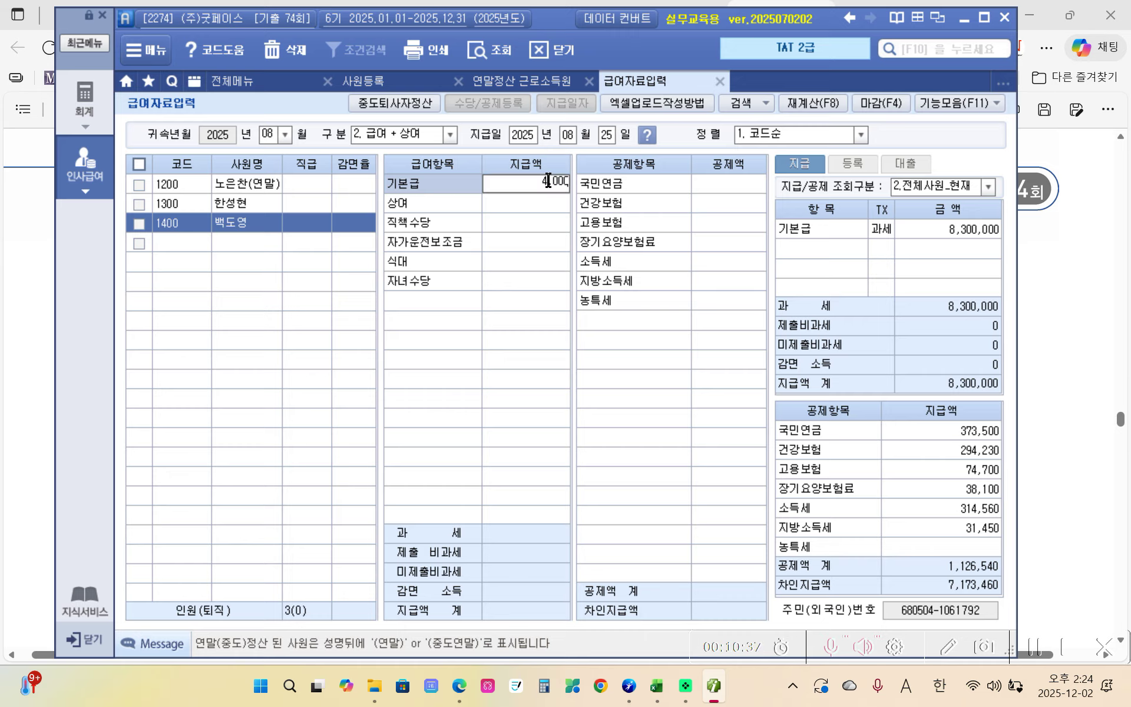
key("Return")
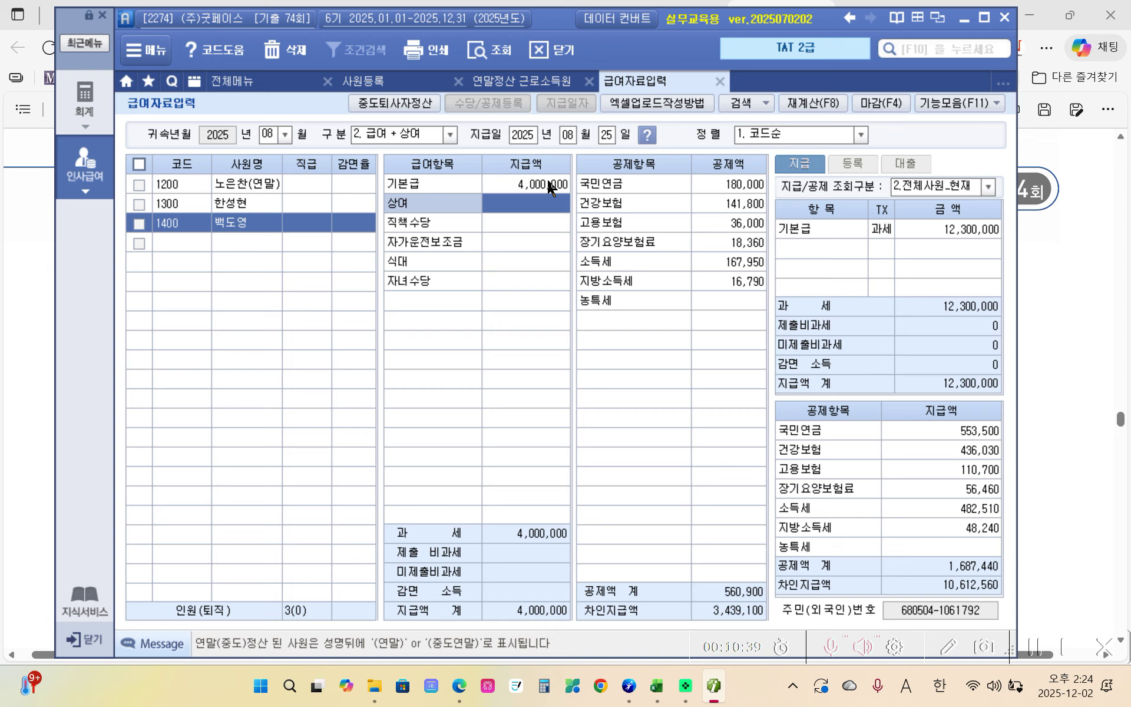
type("2000000")
key("Return")
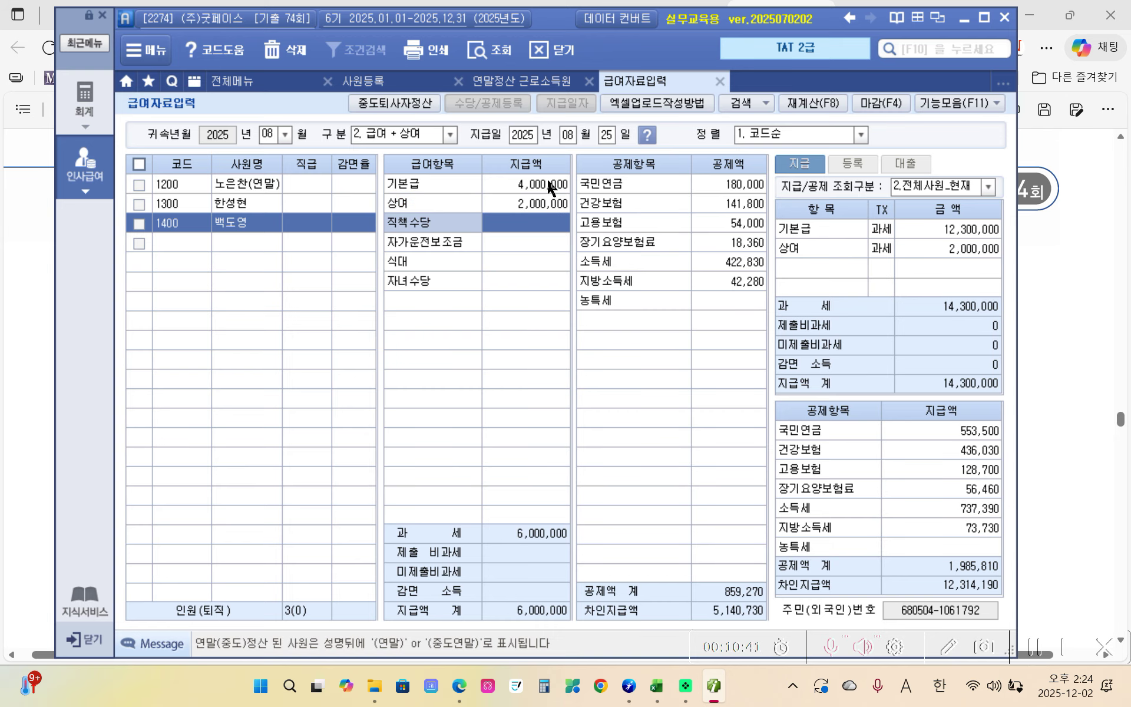
type("300")
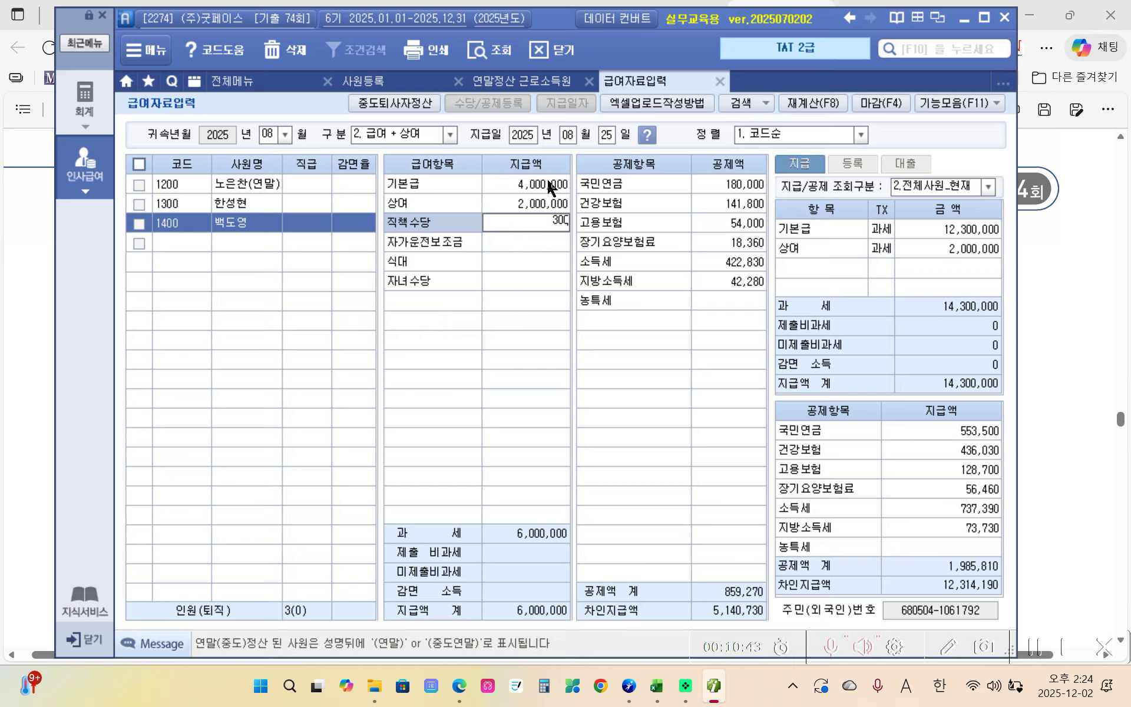
type(",000")
key("Return")
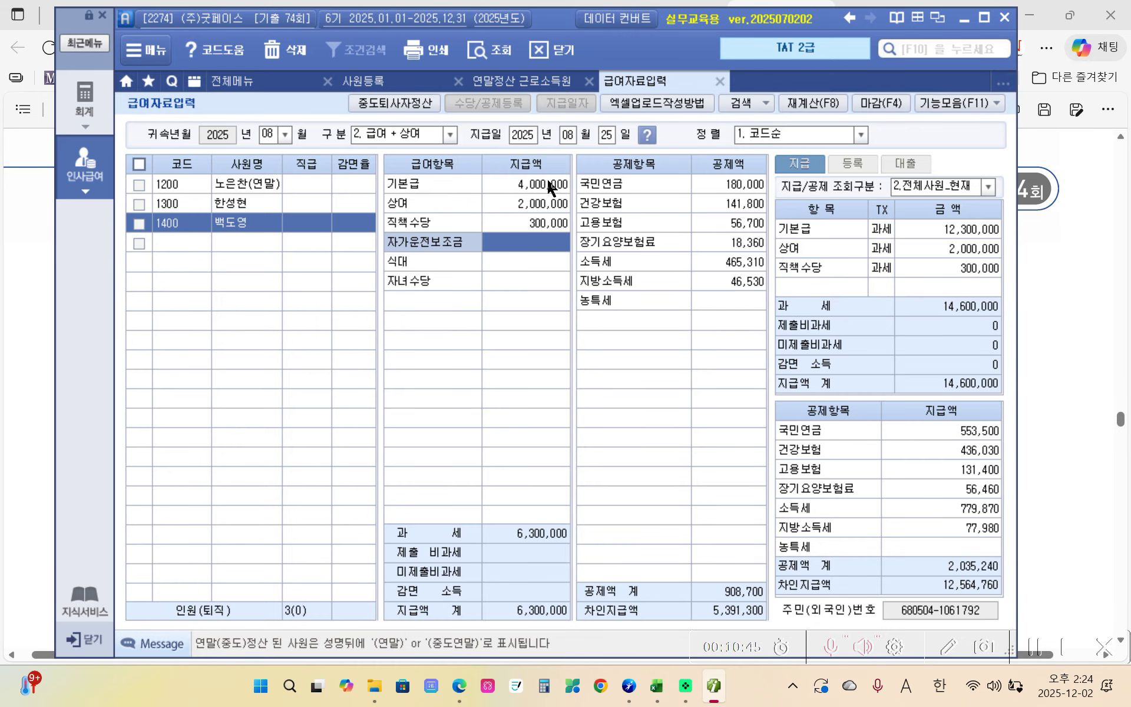
type("300,000")
key("Return")
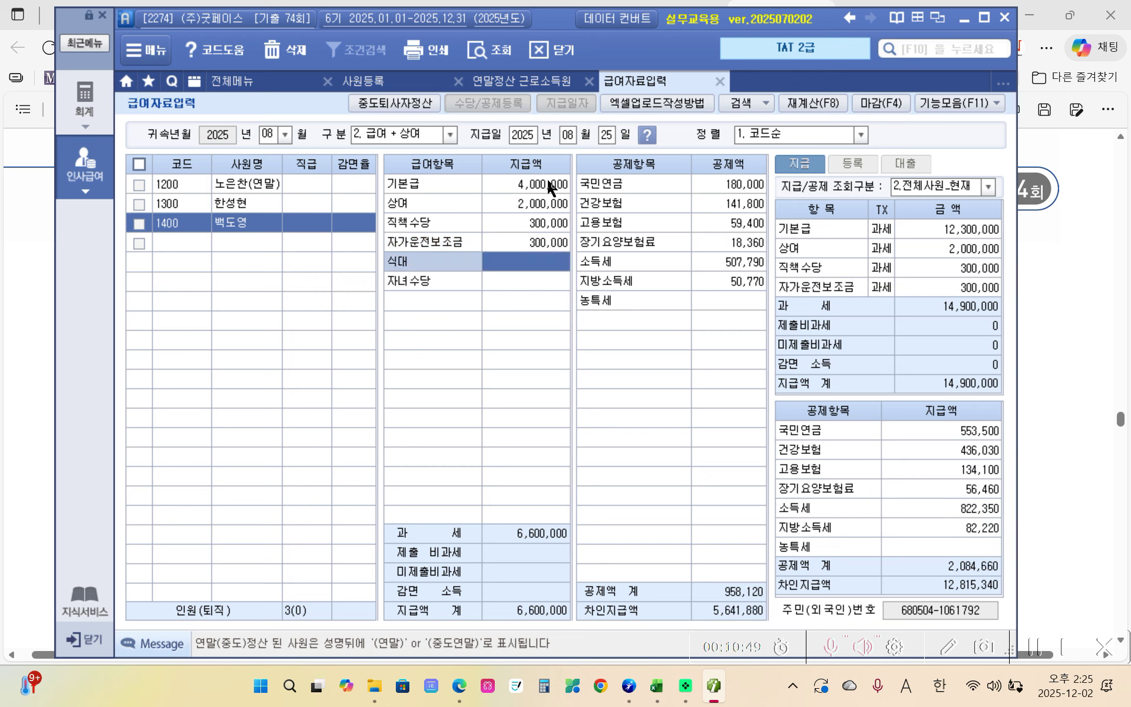
type("300,000")
key("Return")
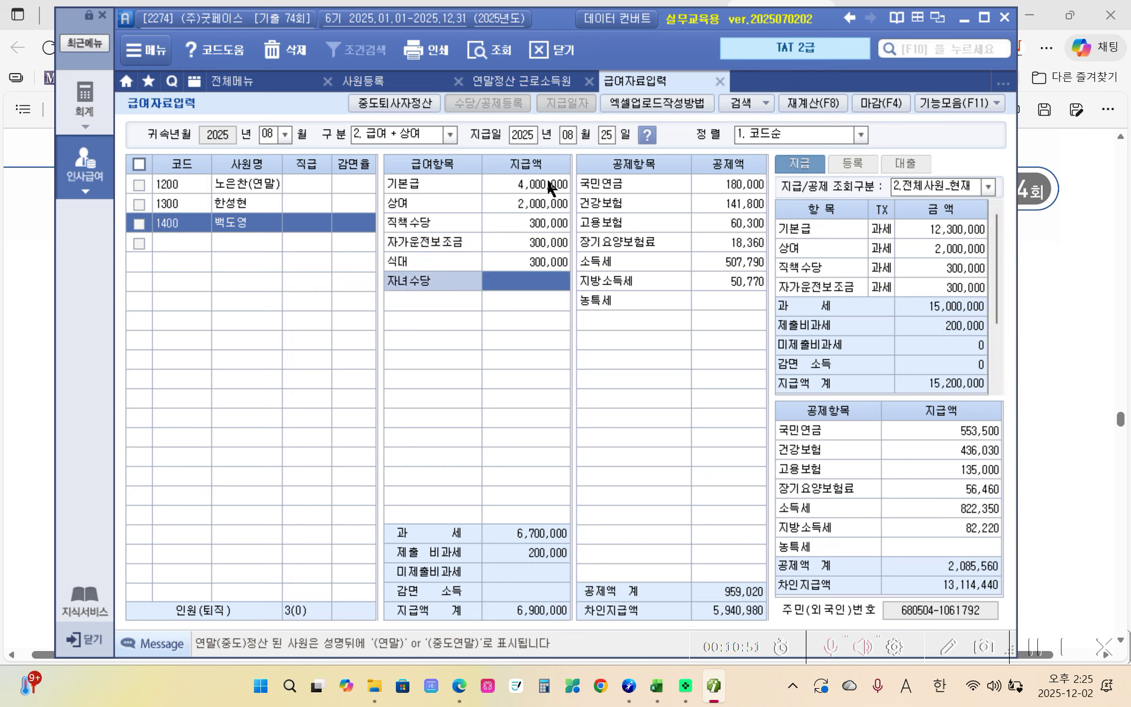
type("200000")
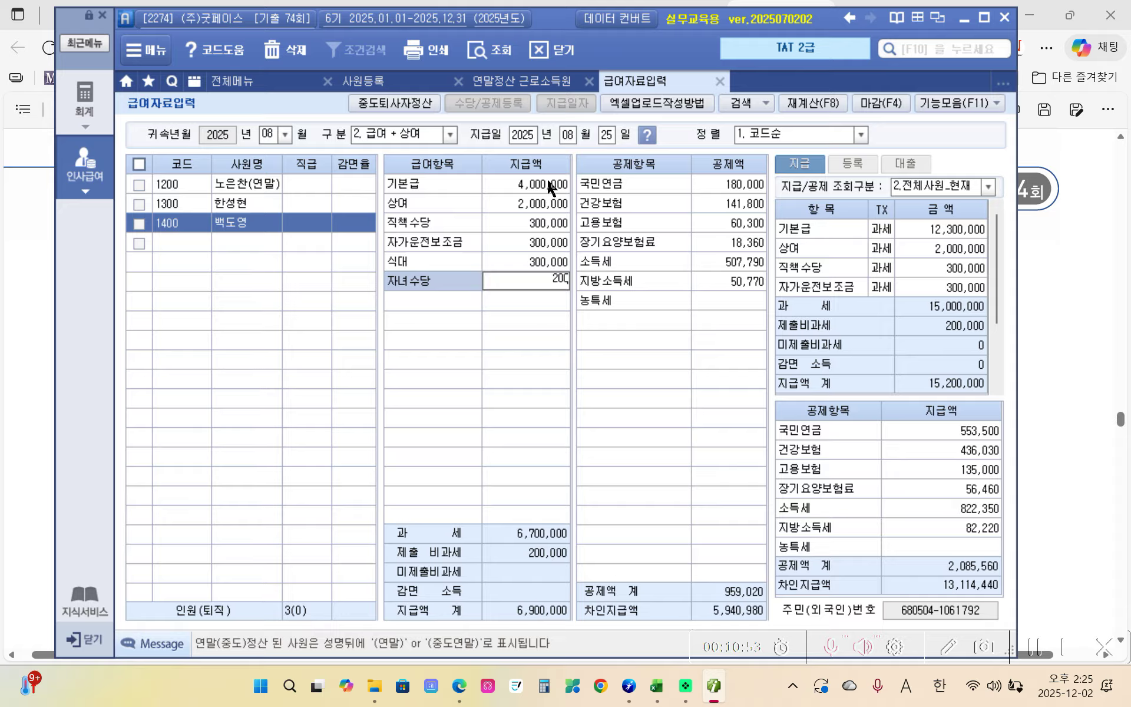
key("Return")
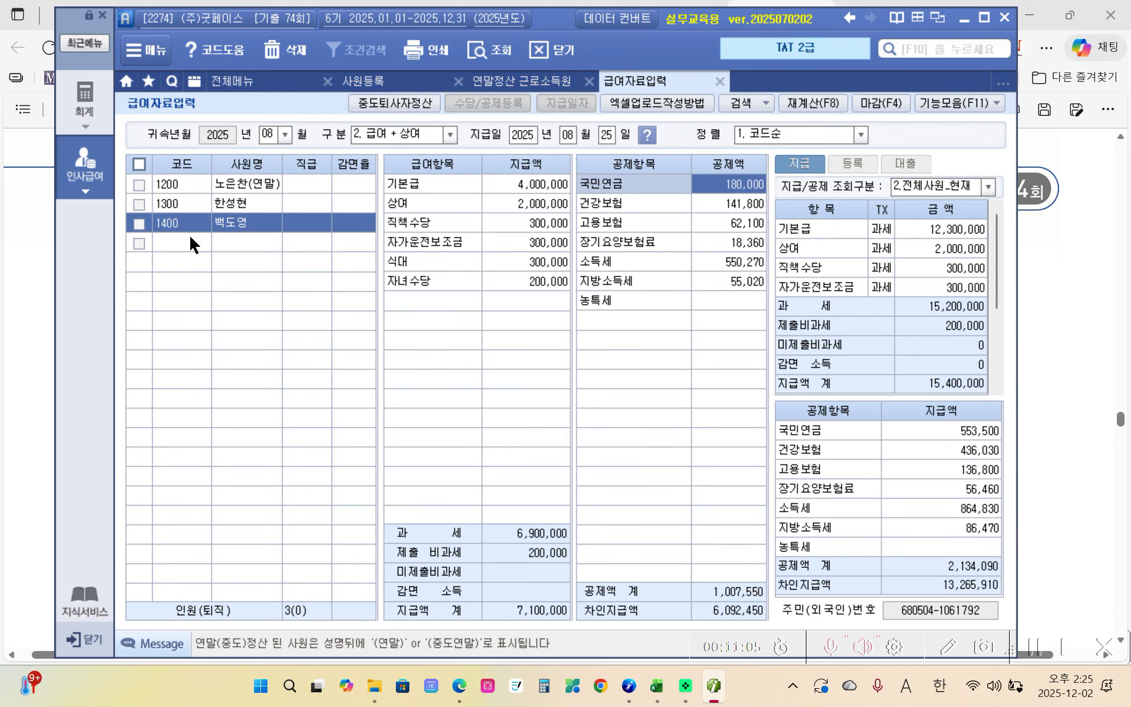
- Save the 원천징수이행상황신고서 for attribution and payment month 08
left_click(94, 188)
left_click(417, 271)
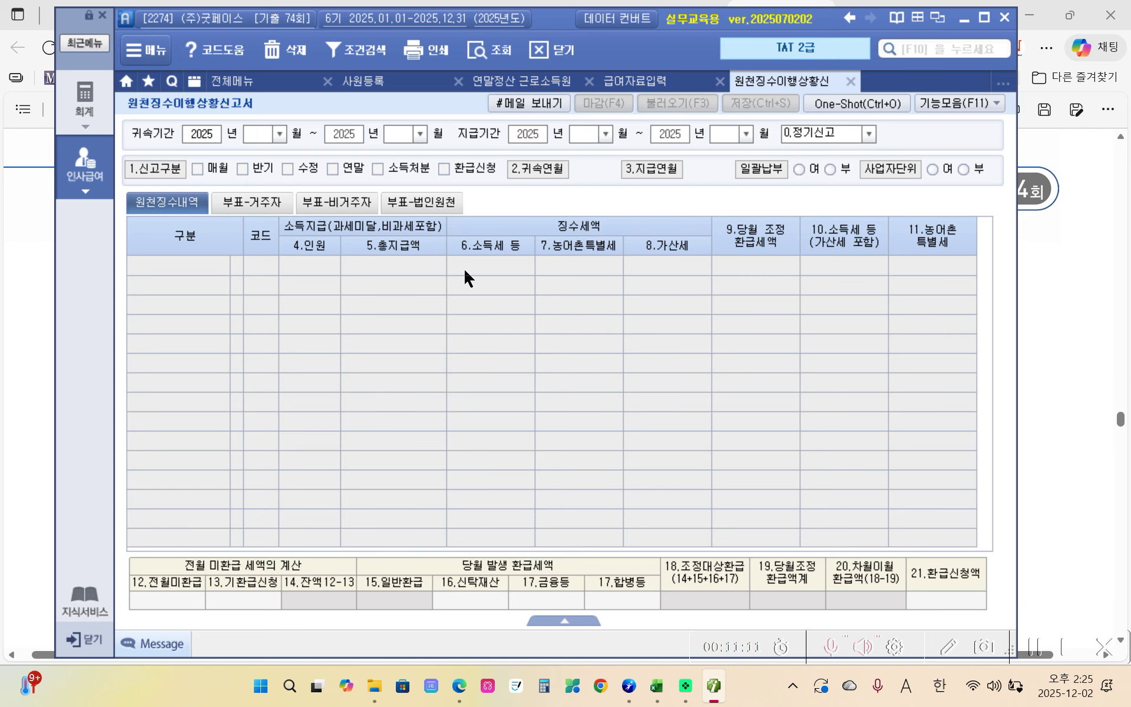
type("08")
key("Return")
key("Return")
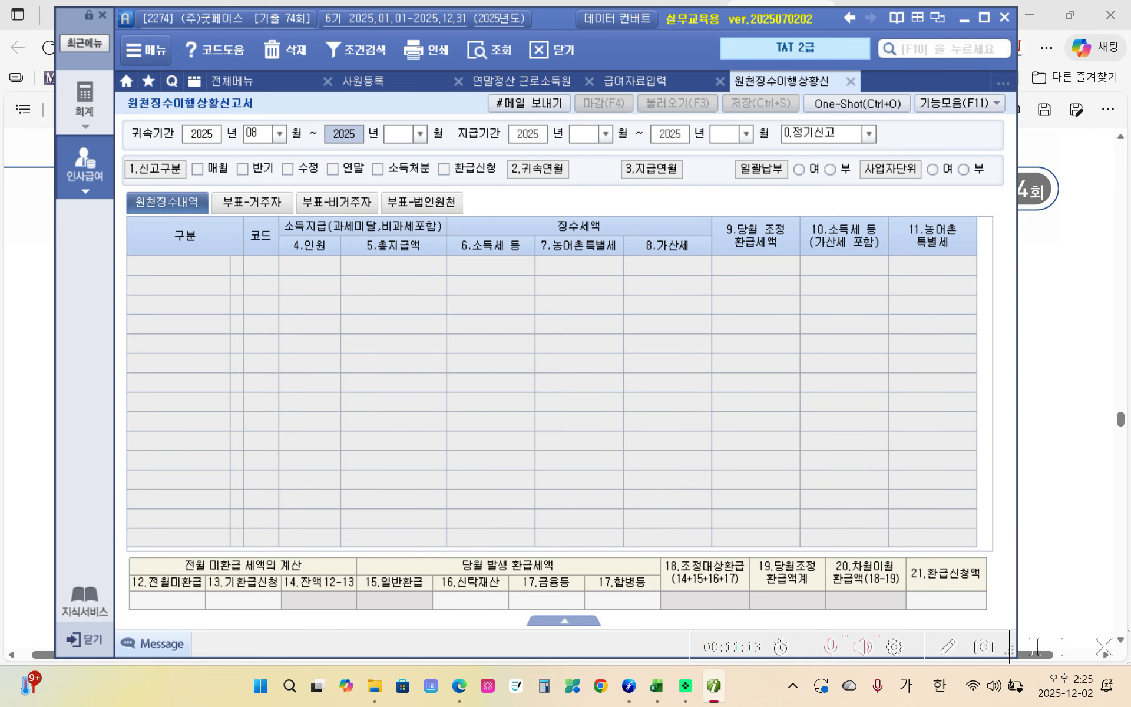
type("8")
key("Return")
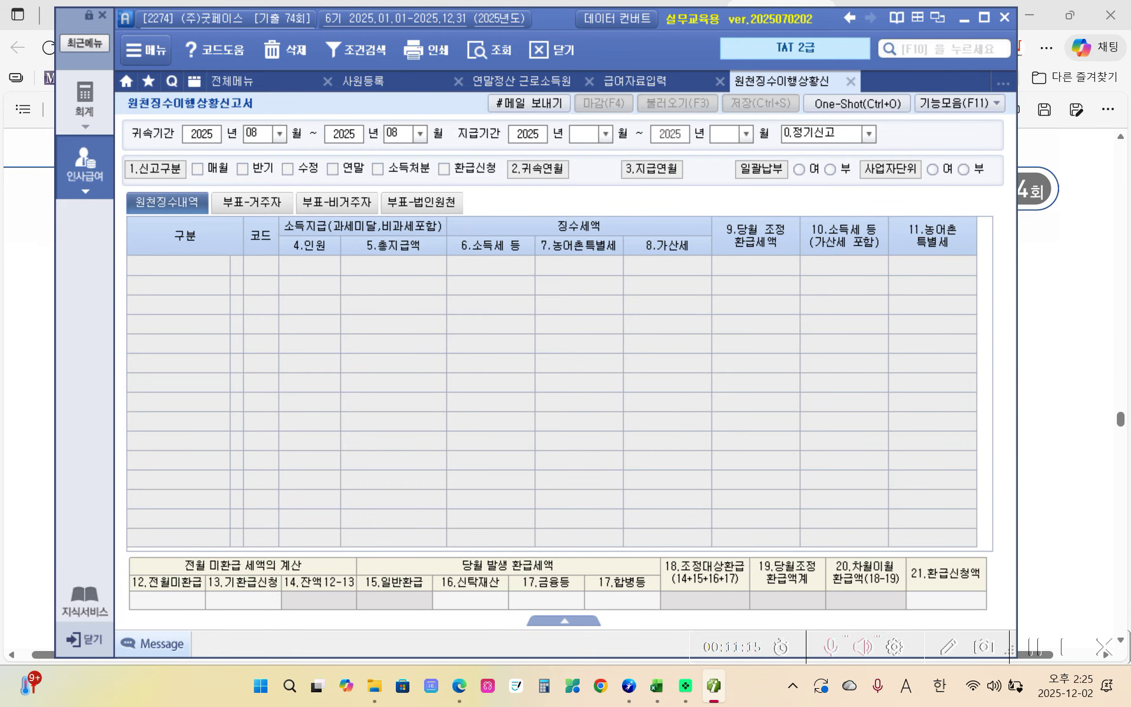
type("8")
key("Return")
key("Return")
type("8")
key("Return")
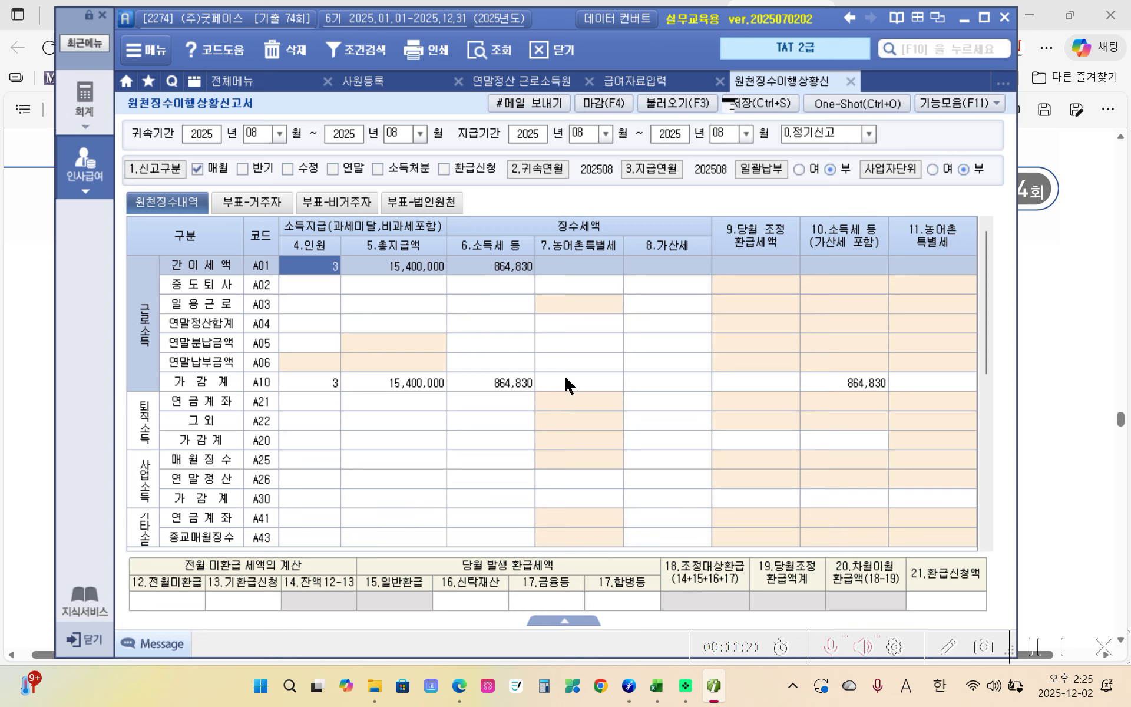
left_click(760, 103)
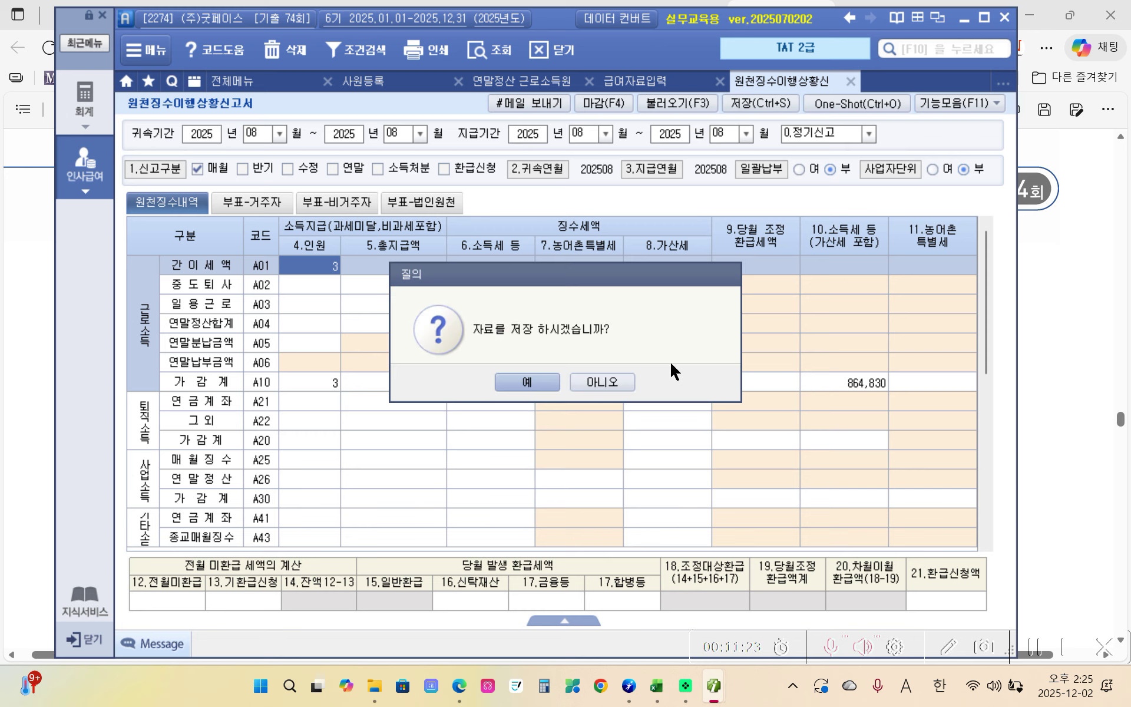
left_click(527, 382)
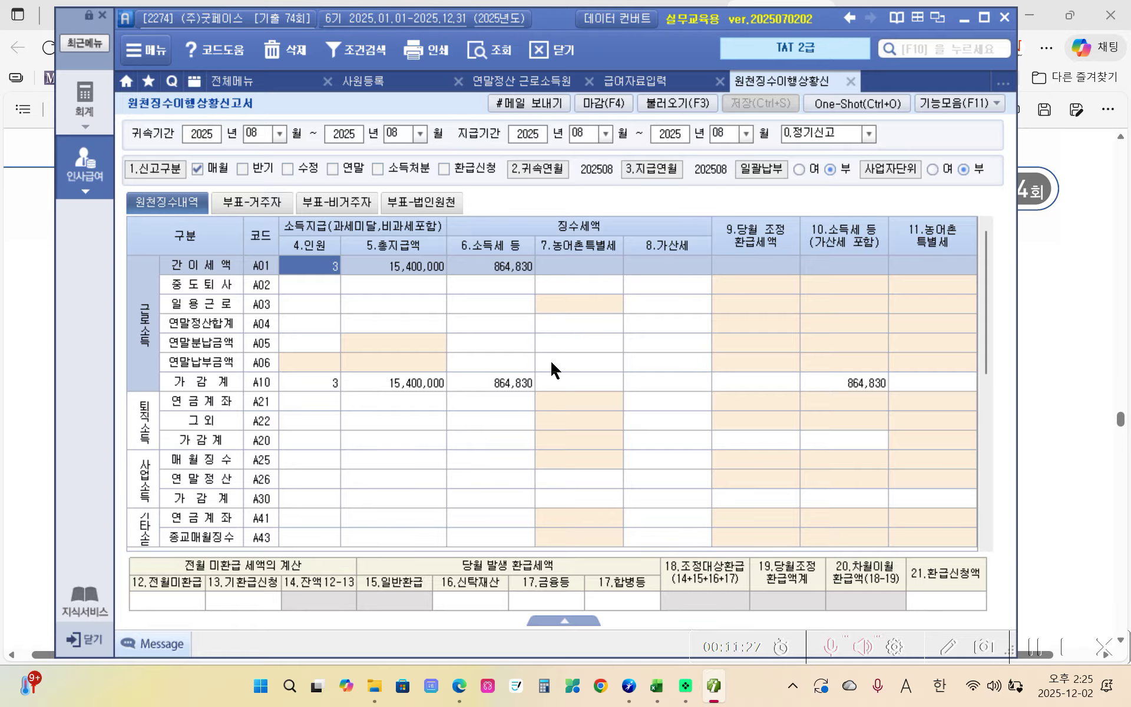
left_click(468, 687)
scroll(487, 431, "down", 4)
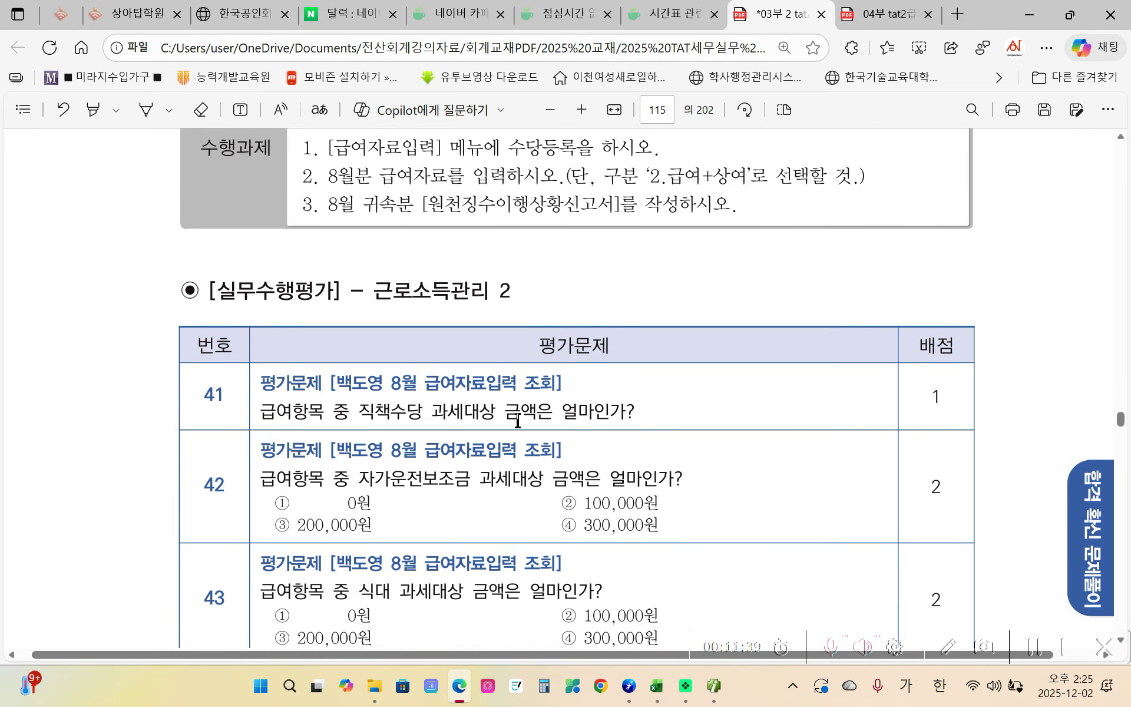
left_click(714, 685)
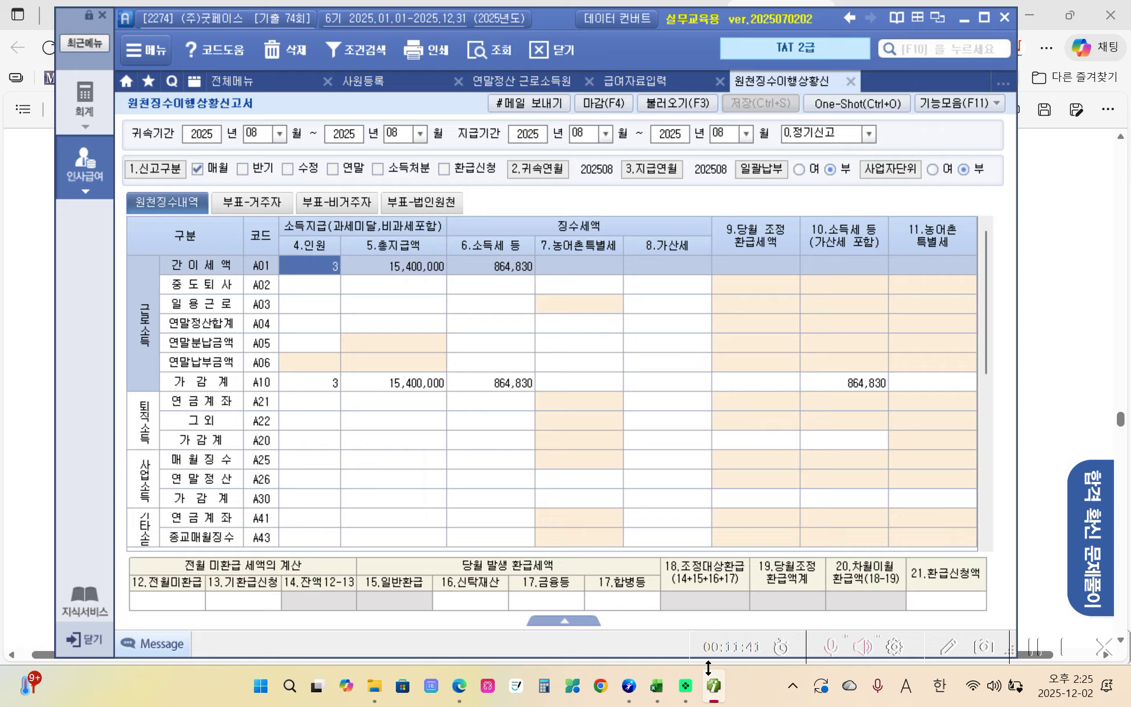
- Load employee 1400's August 2. 급여 + 상여 data and confirm 직책수당 is 300,000
left_click(648, 82)
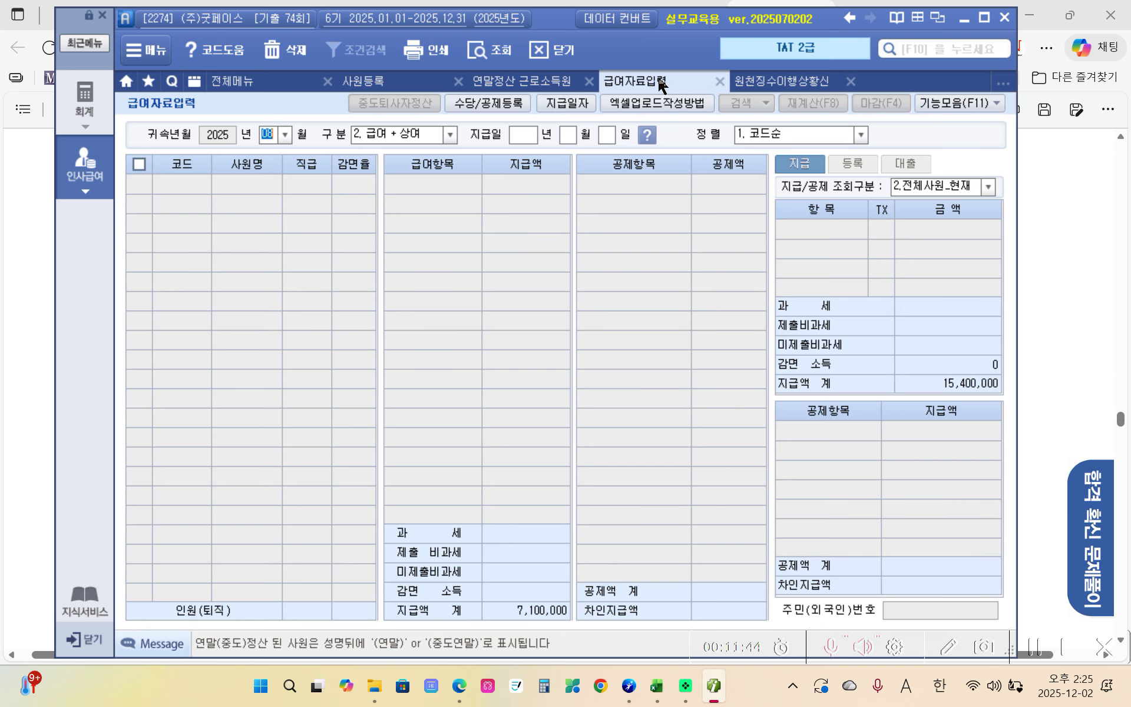
left_click(489, 50)
left_click(564, 383)
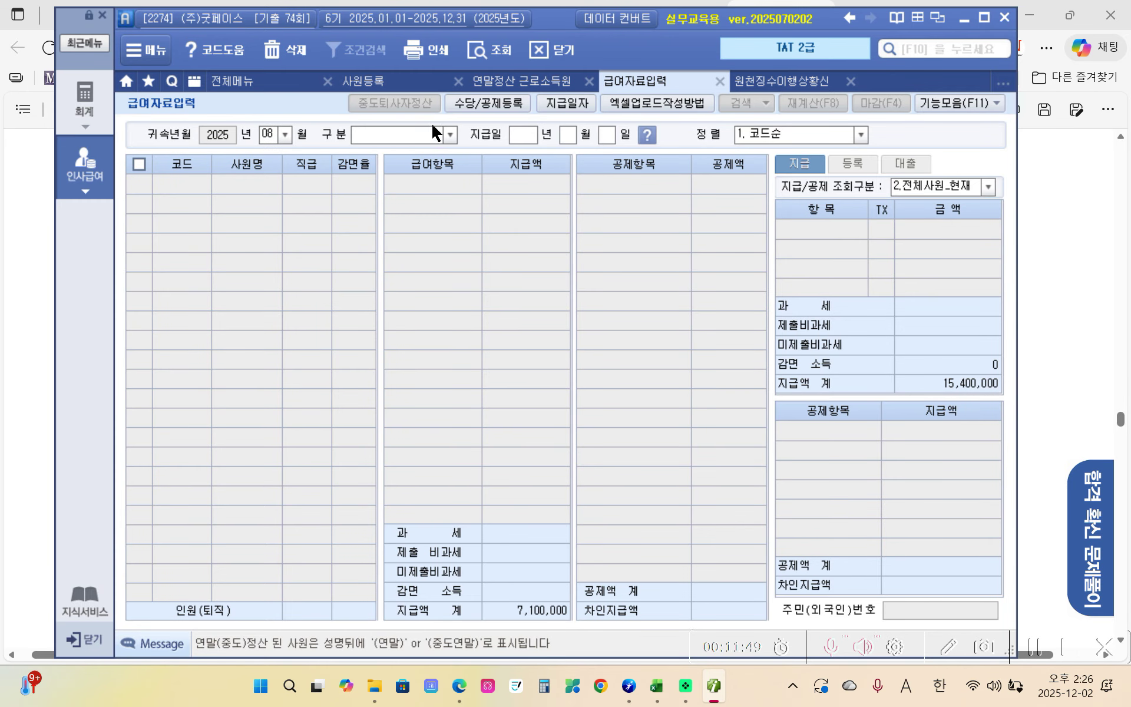
left_click(450, 135)
left_click(419, 165)
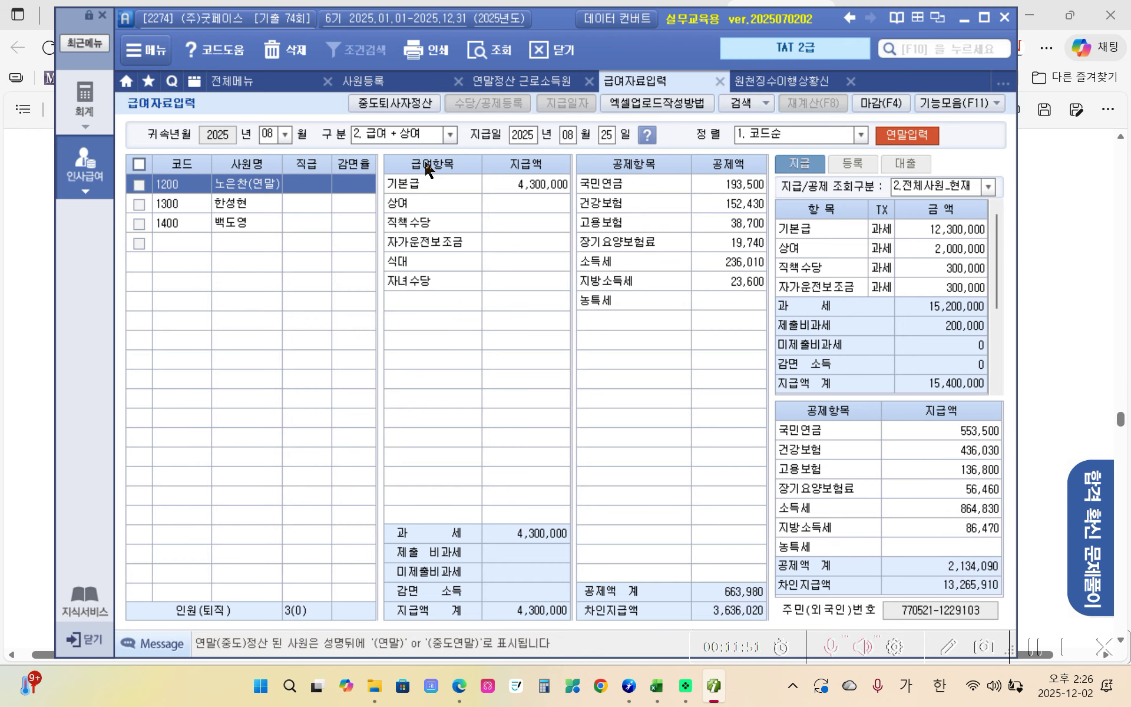
left_click(246, 225)
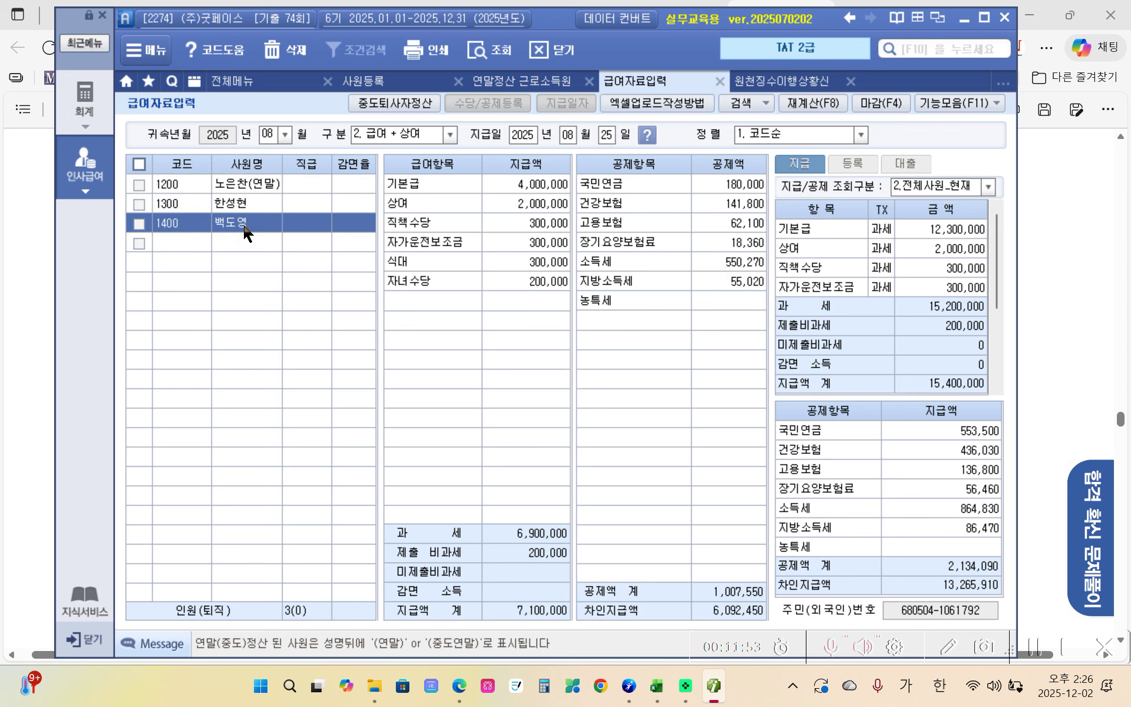
left_click(529, 225)
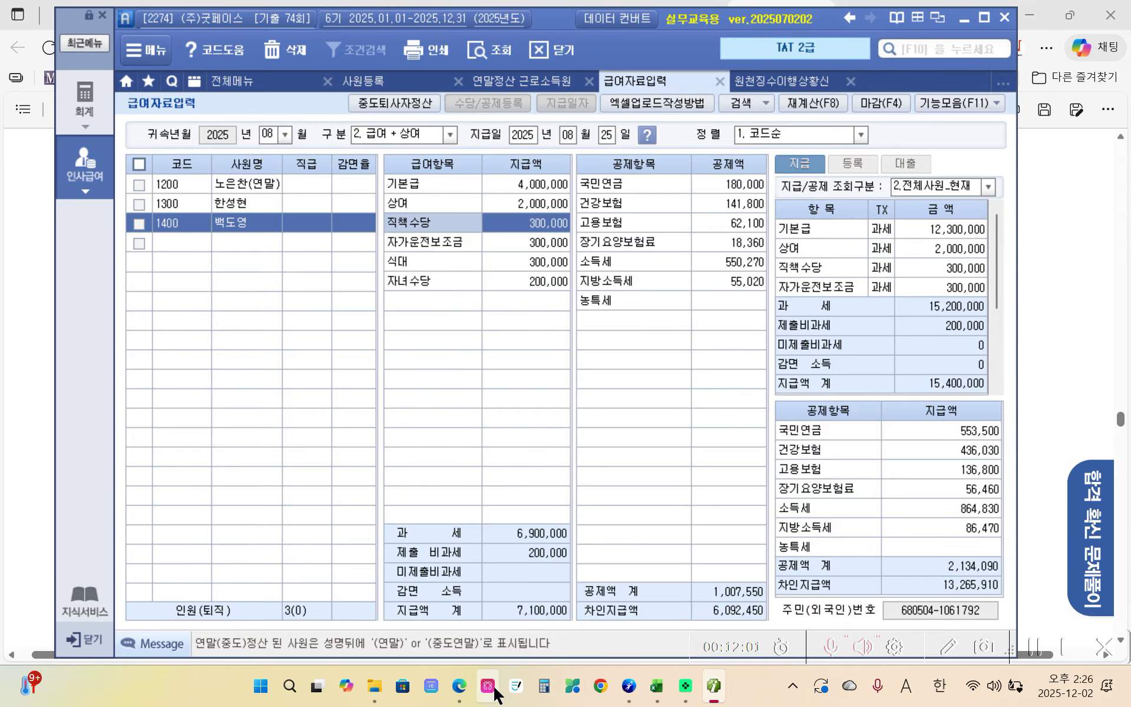
left_click(468, 686)
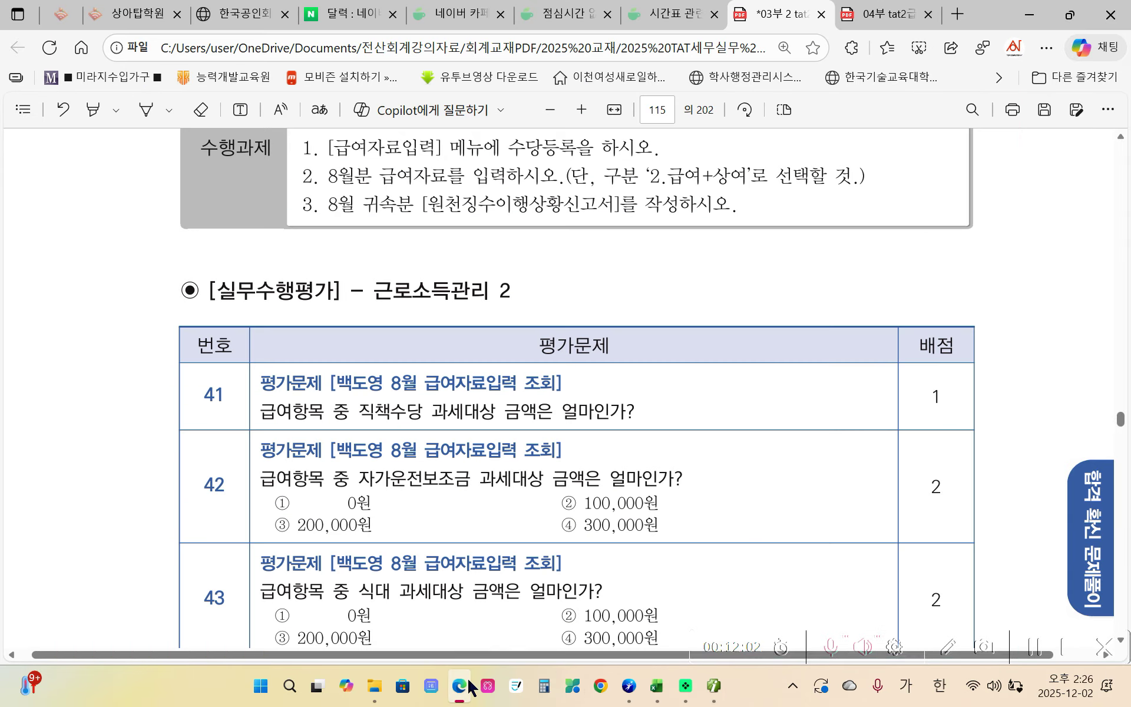
- Compare the first questions with the answer key and the payroll amounts
left_click(883, 15)
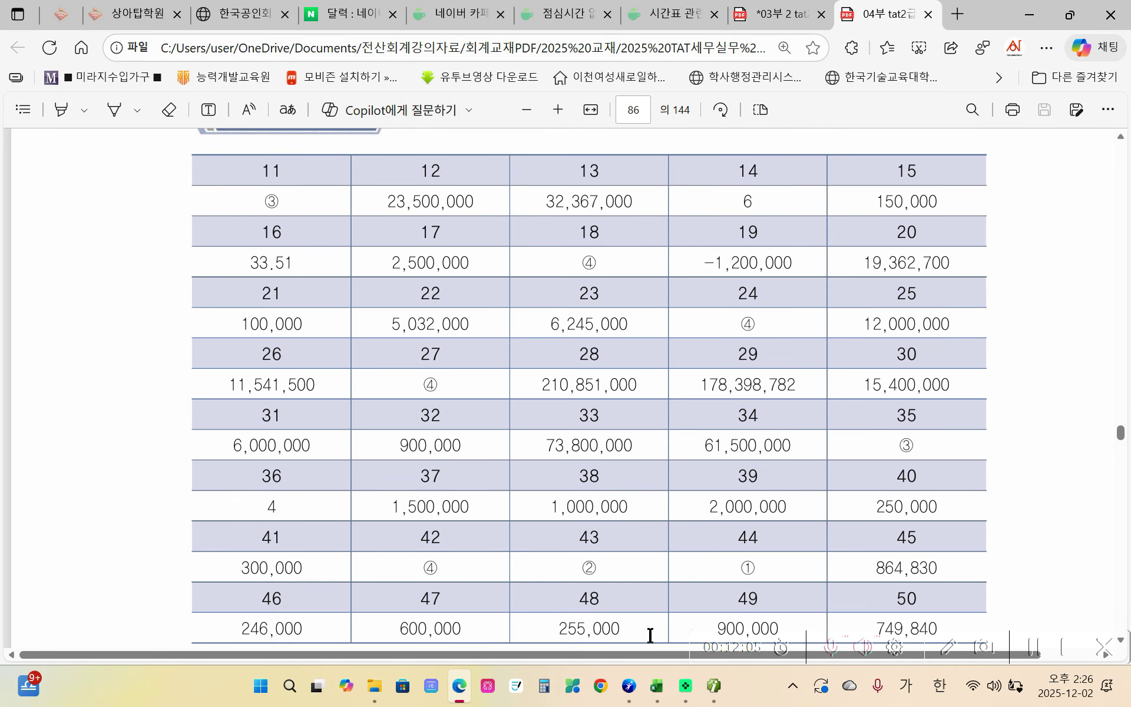
left_click(776, 18)
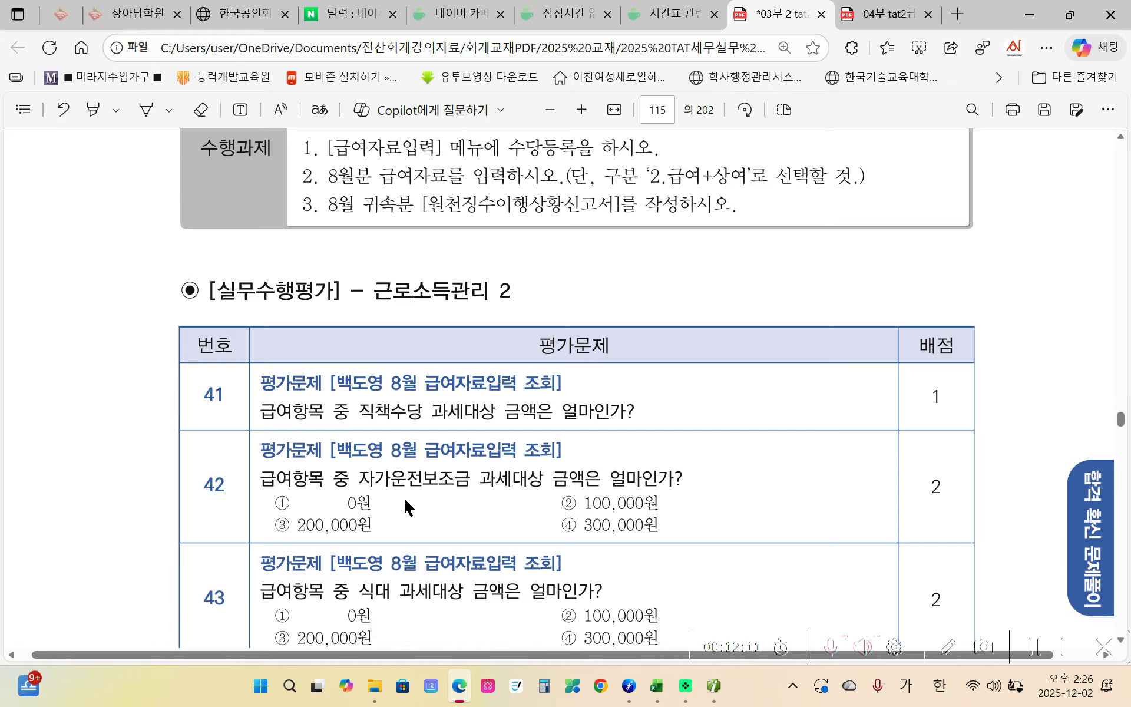
scroll(404, 499, "down", 1)
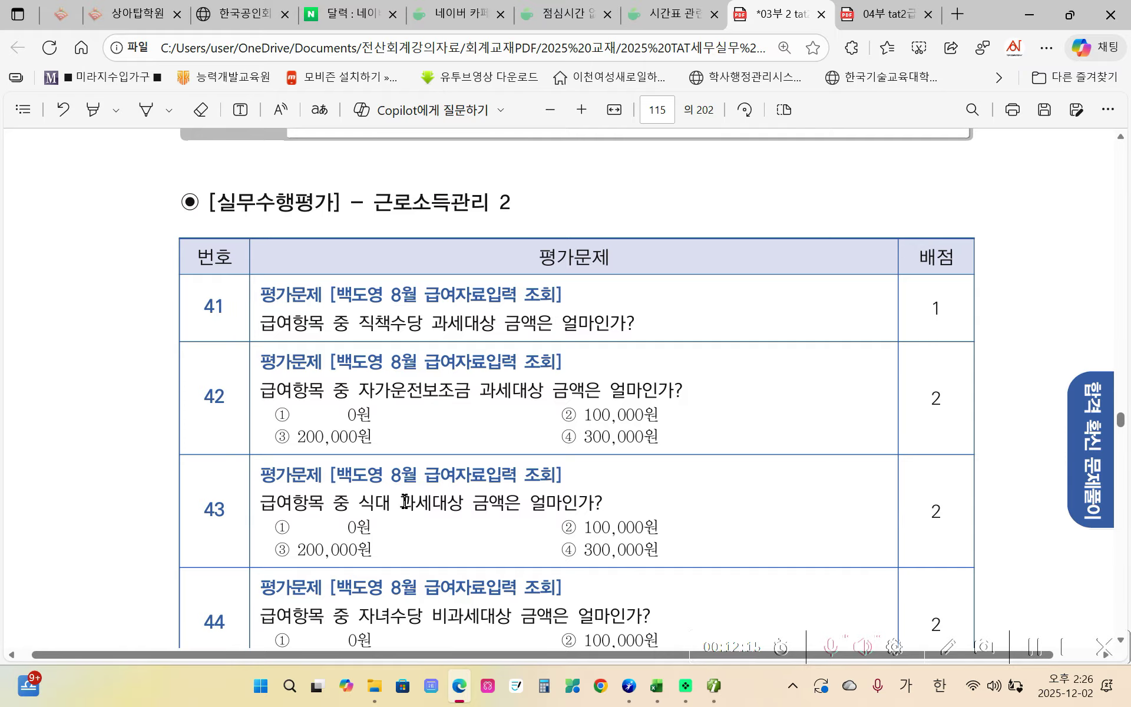
left_click(712, 690)
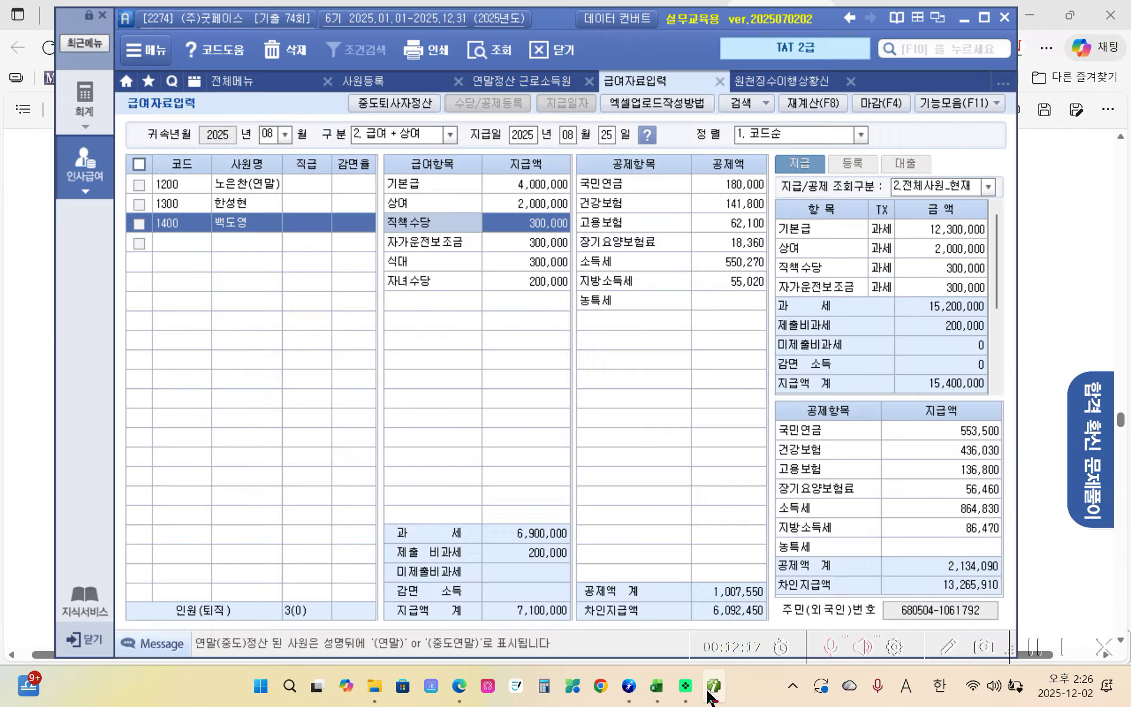
left_click(710, 691)
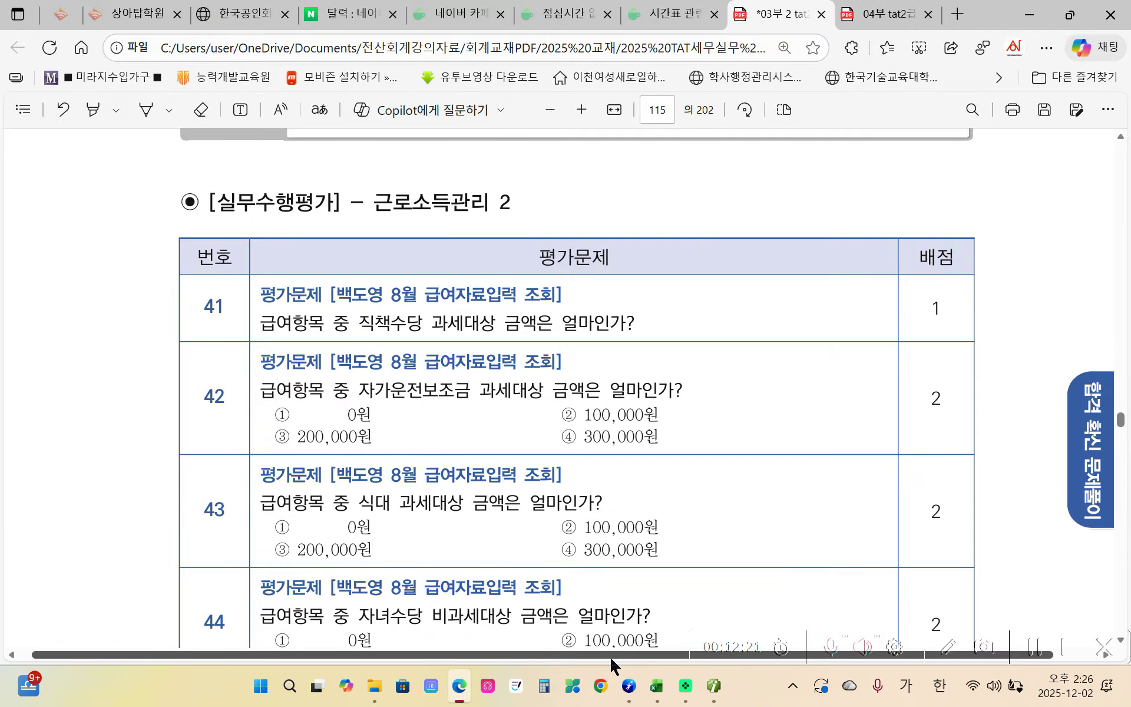
- Check the 식대 amount of 300,000 in the payroll screen against the answer key
left_click(879, 18)
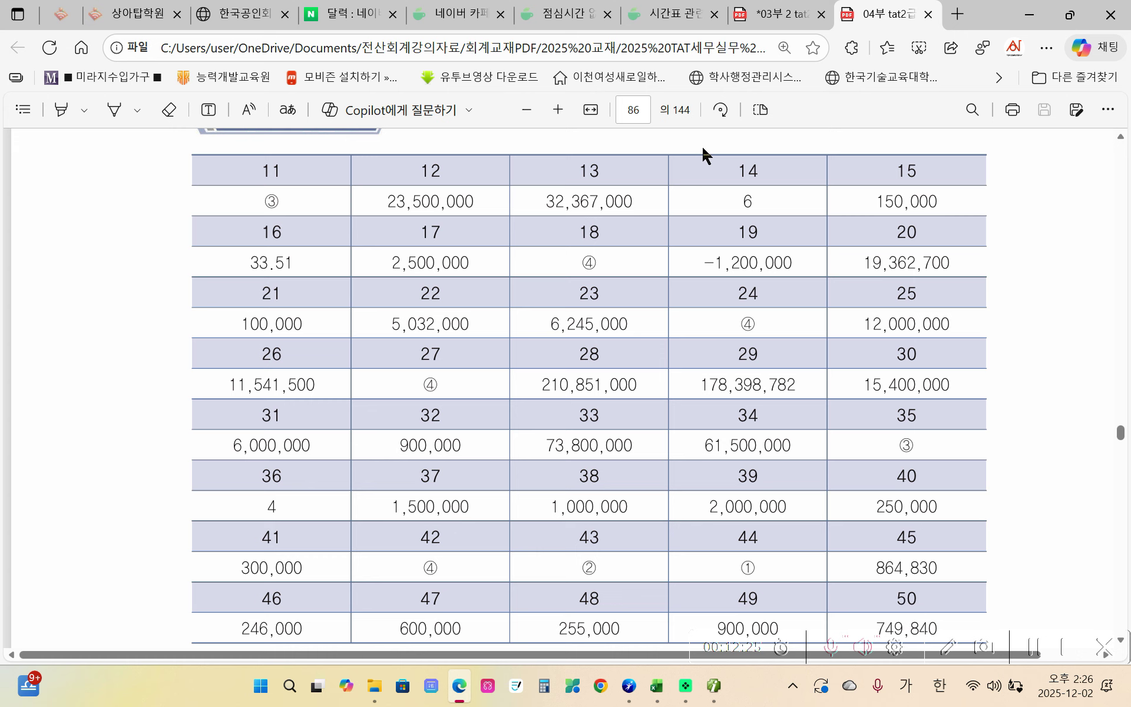
left_click(766, 14)
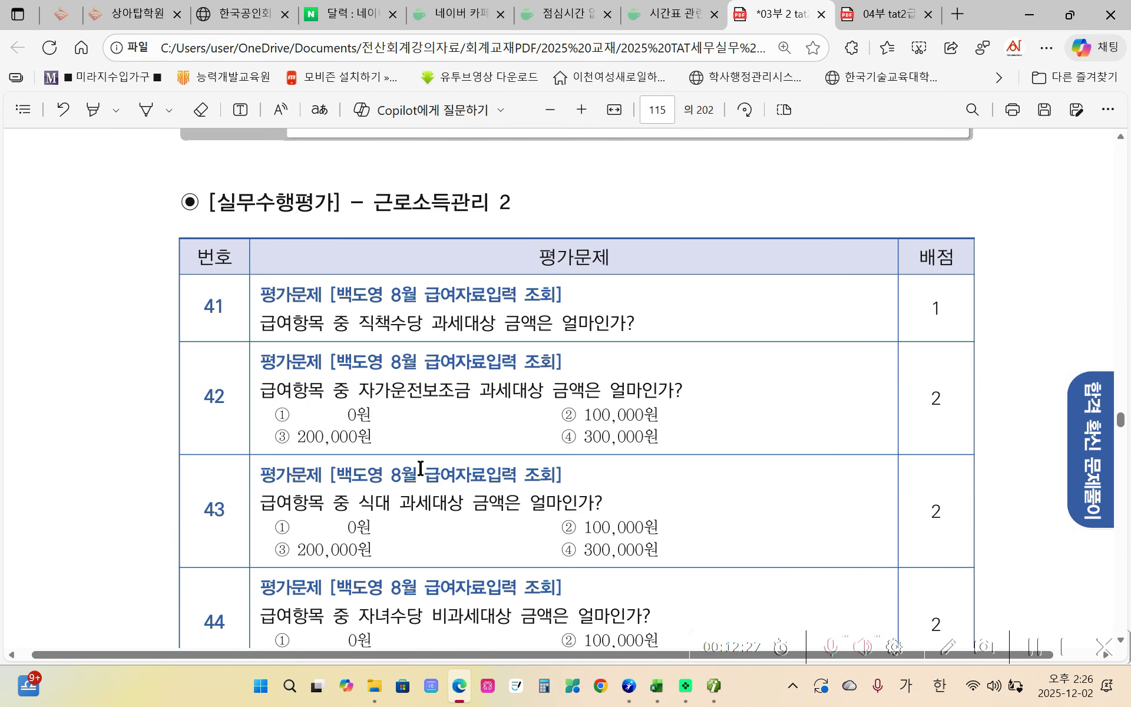
scroll(419, 466, "down", 3)
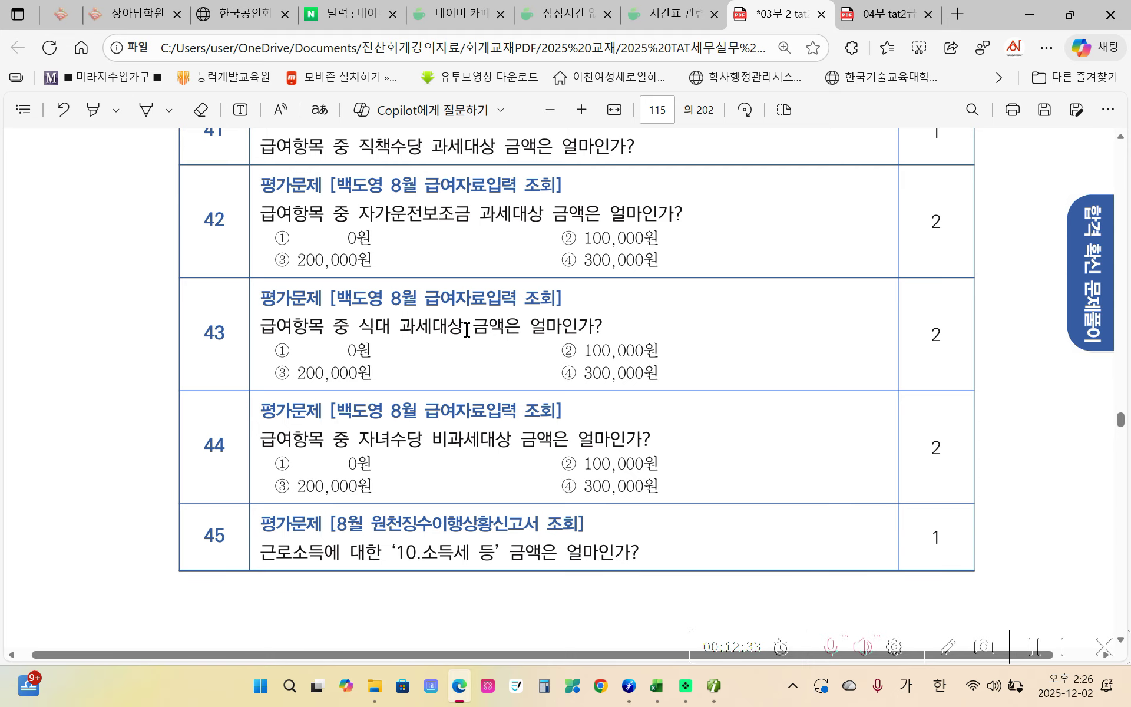
left_click(714, 685)
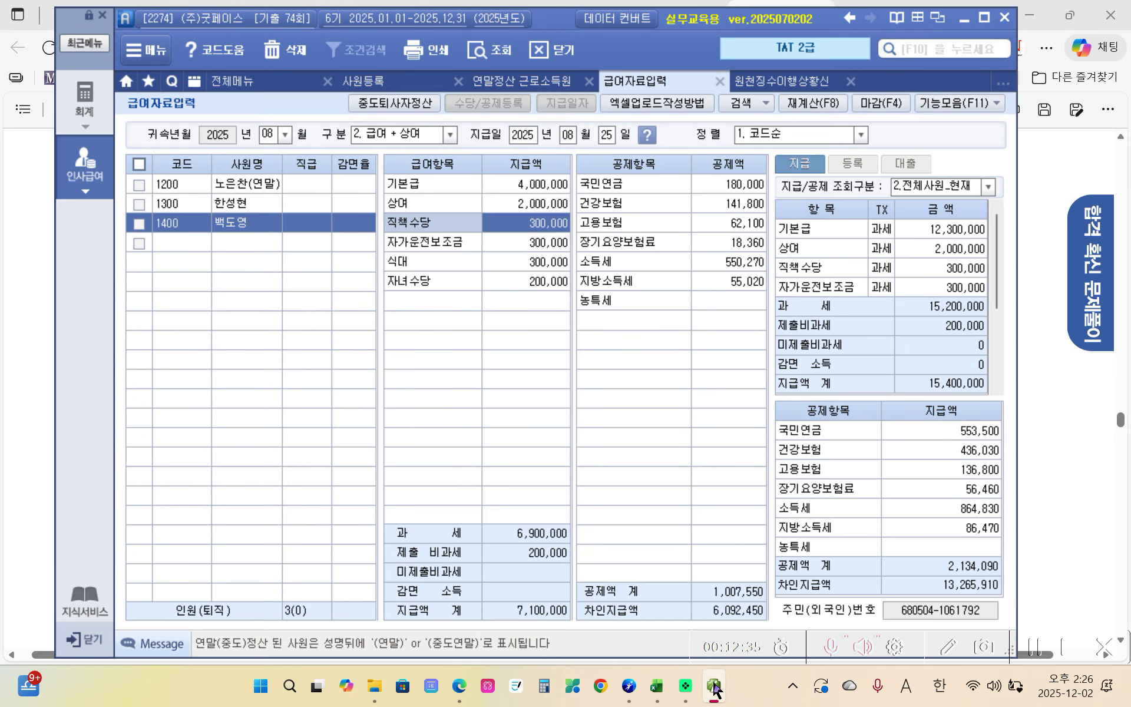
left_click(536, 268)
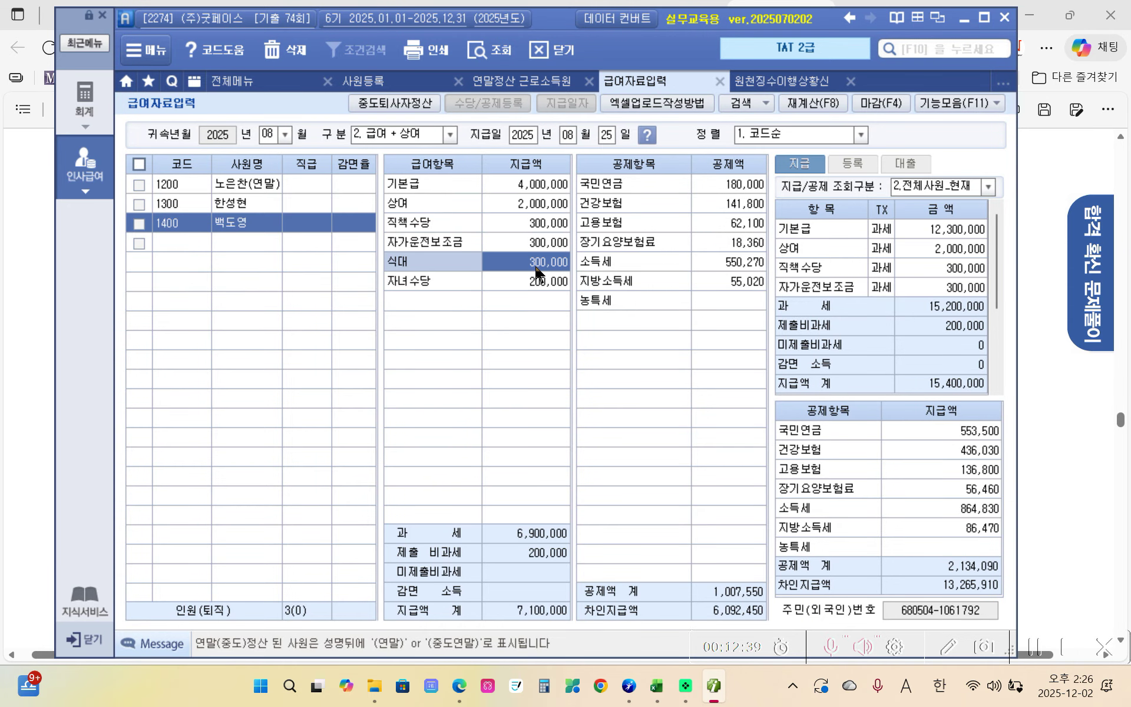
left_click(712, 687)
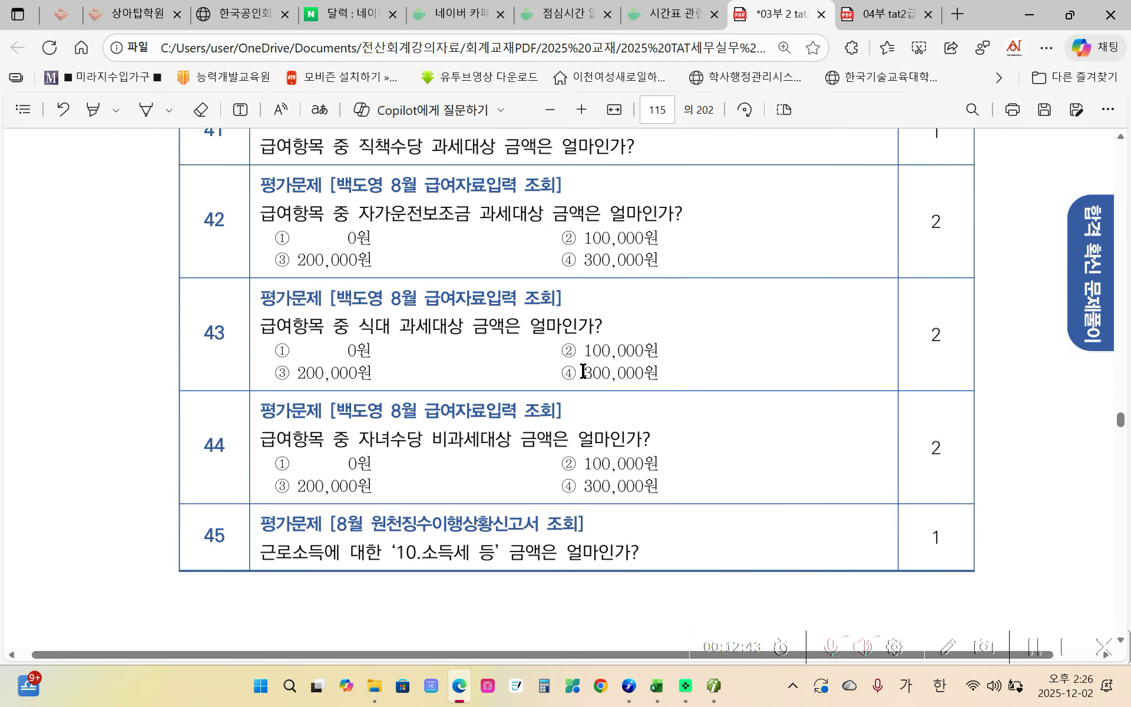
- Recheck the answer key on page 86 and scroll the questions to question 45
left_click(897, 18)
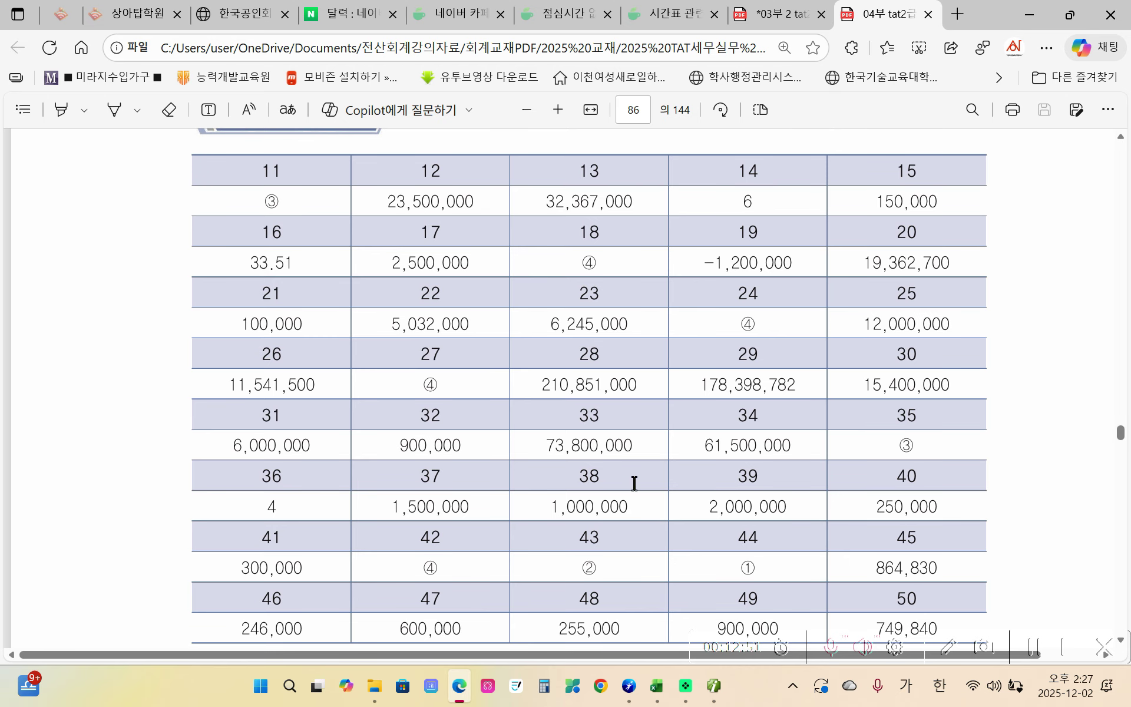
left_click(785, 14)
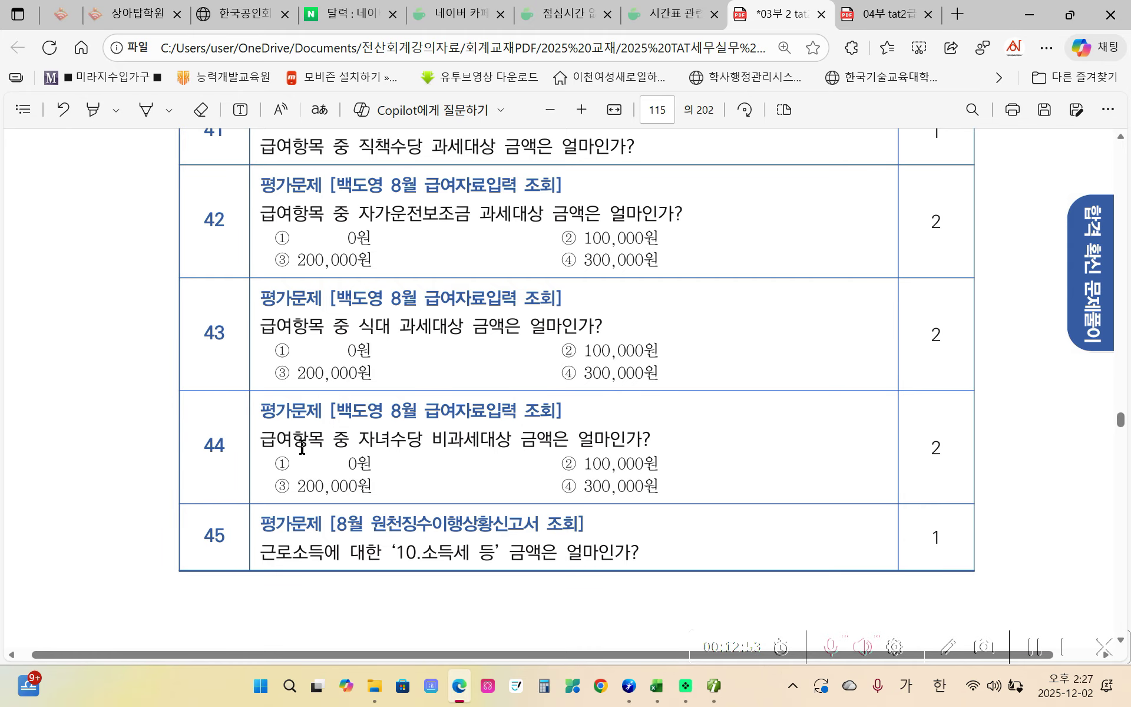
scroll(302, 447, "down", 1)
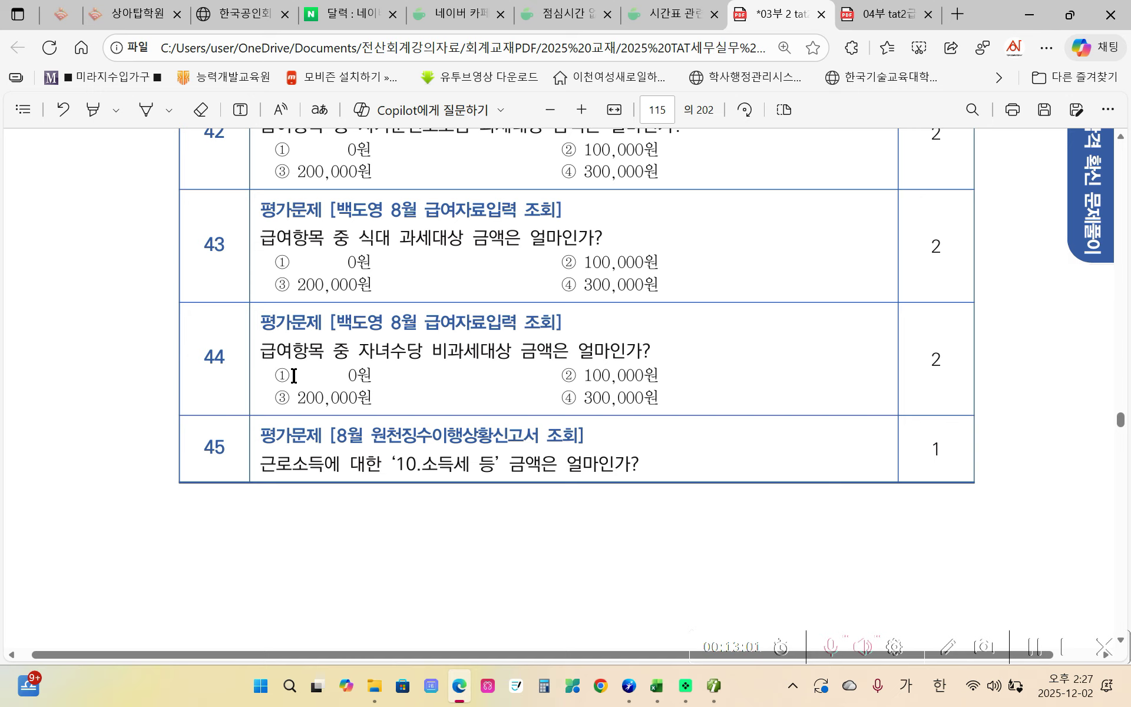
left_click(867, 16)
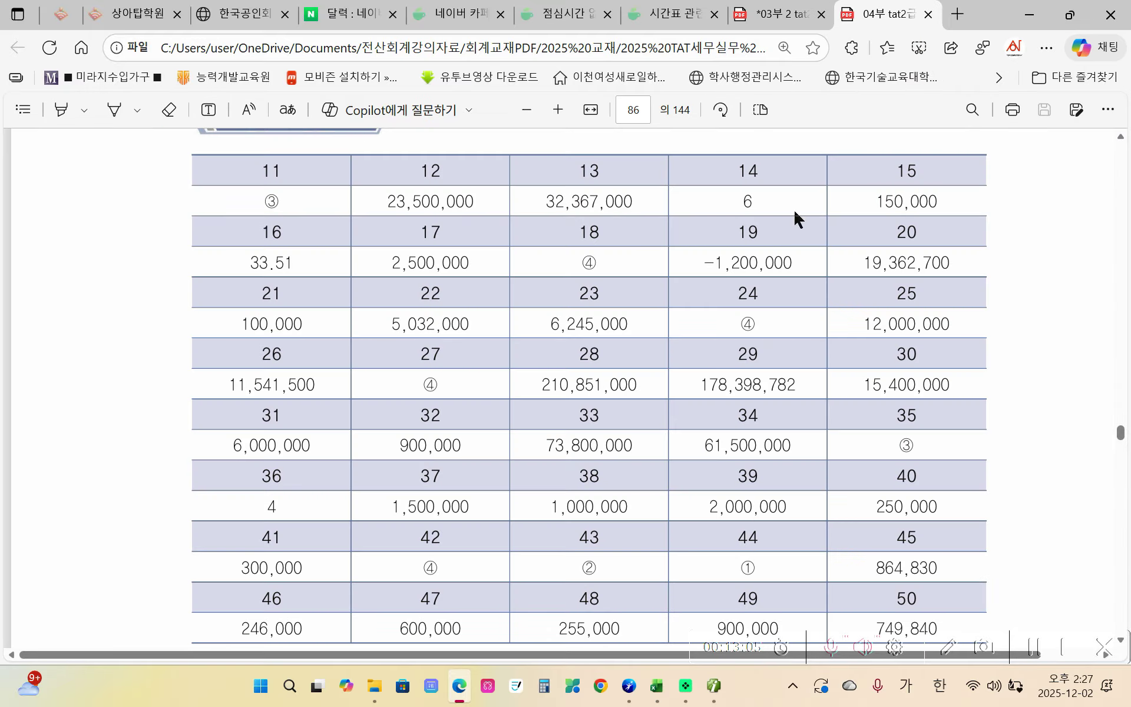
left_click(777, 15)
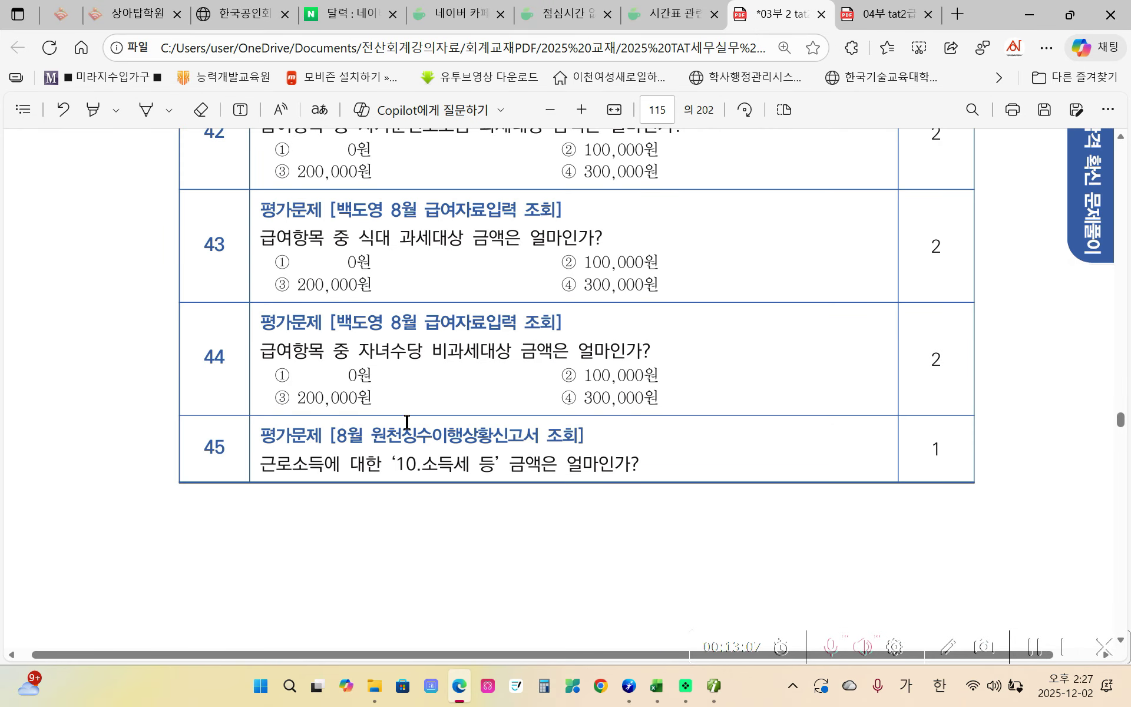
scroll(388, 444, "down", 1)
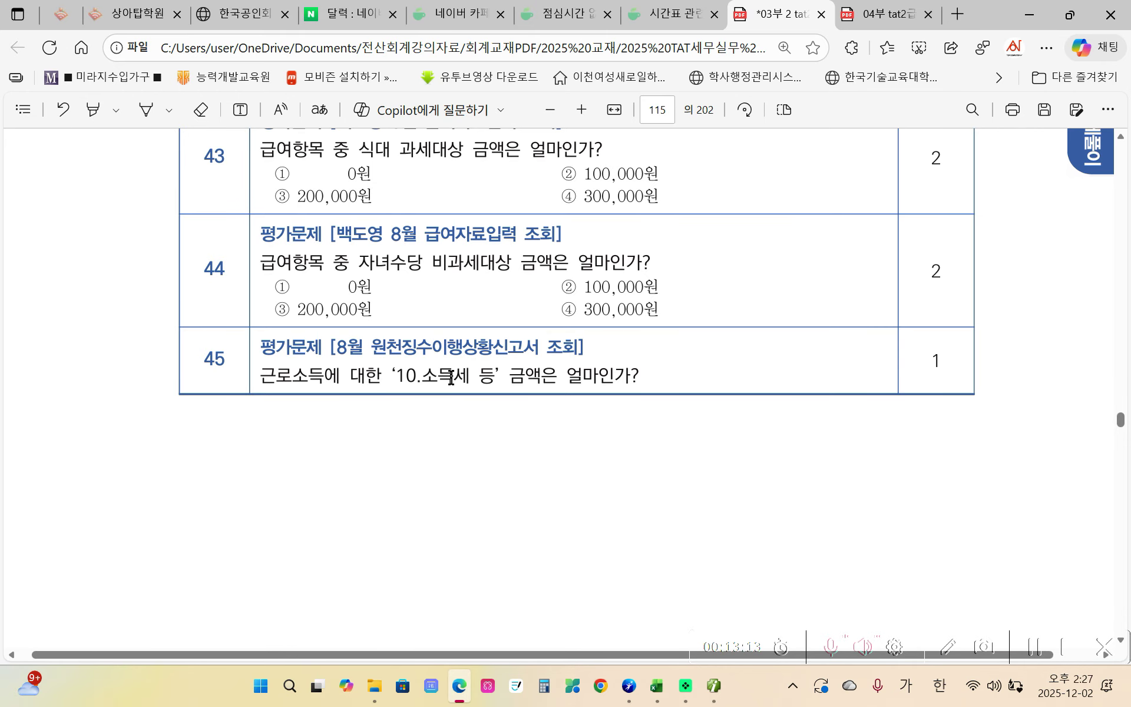
mouse_move(714, 686)
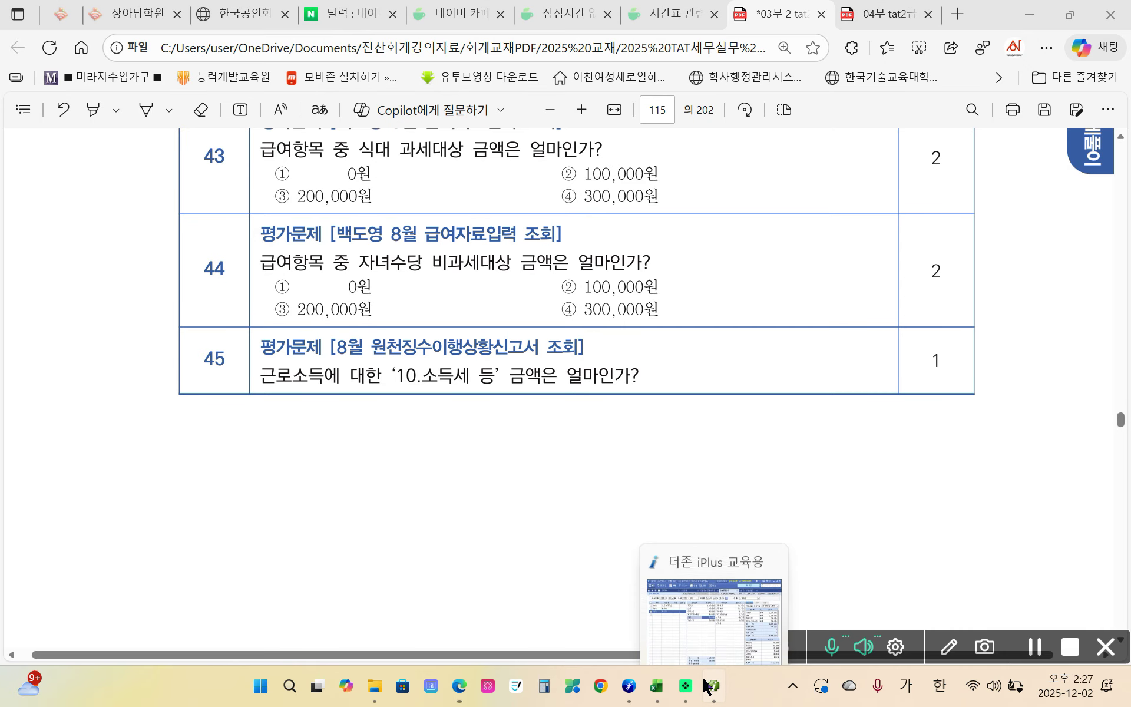
left_click(748, 573)
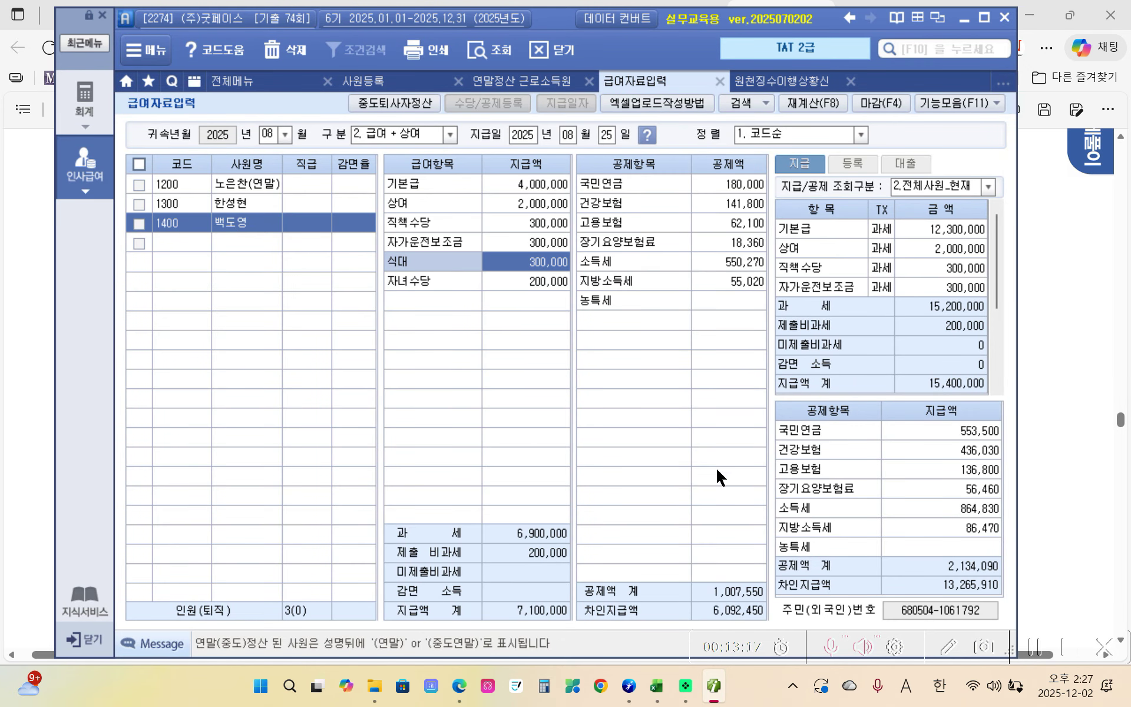
- Check the A10 row's 10.소득세 등 amount of 864,830 in the withholding report
mouse_move(476, 692)
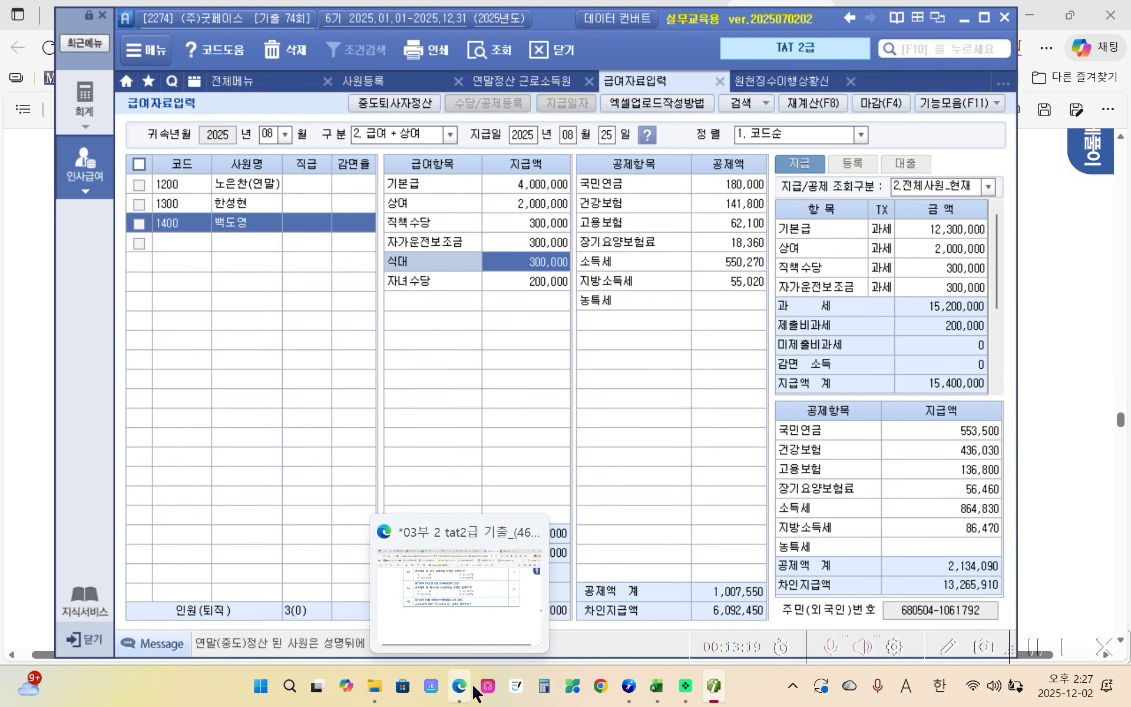
left_click(783, 83)
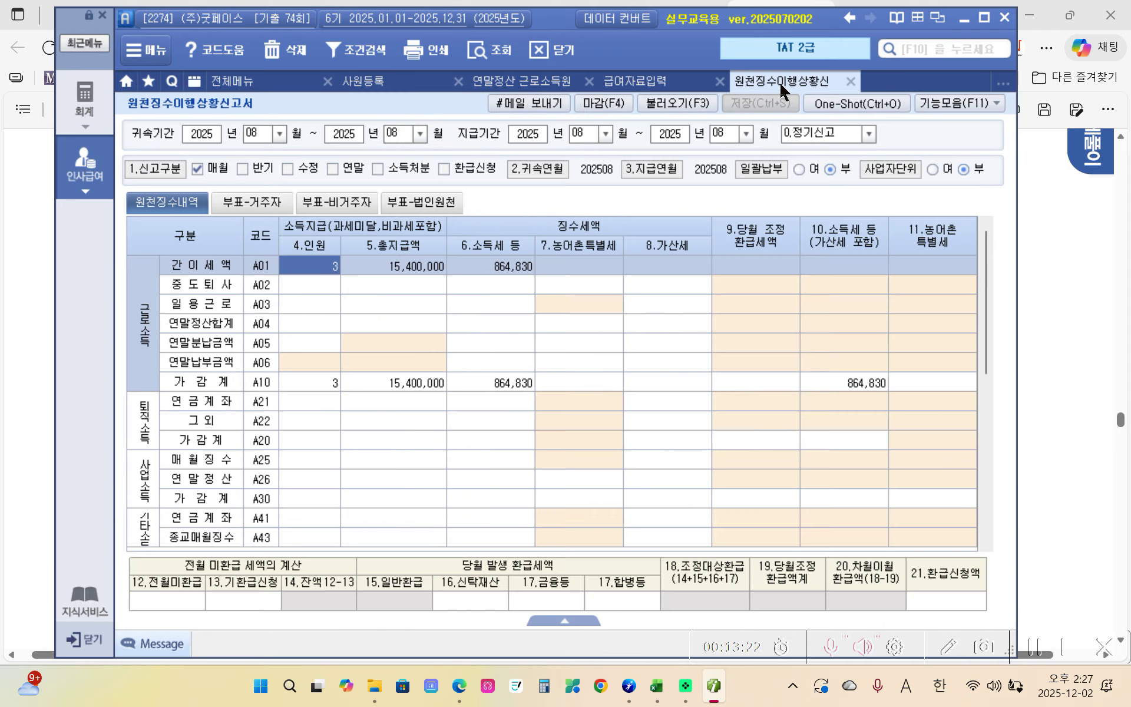
left_click(273, 383)
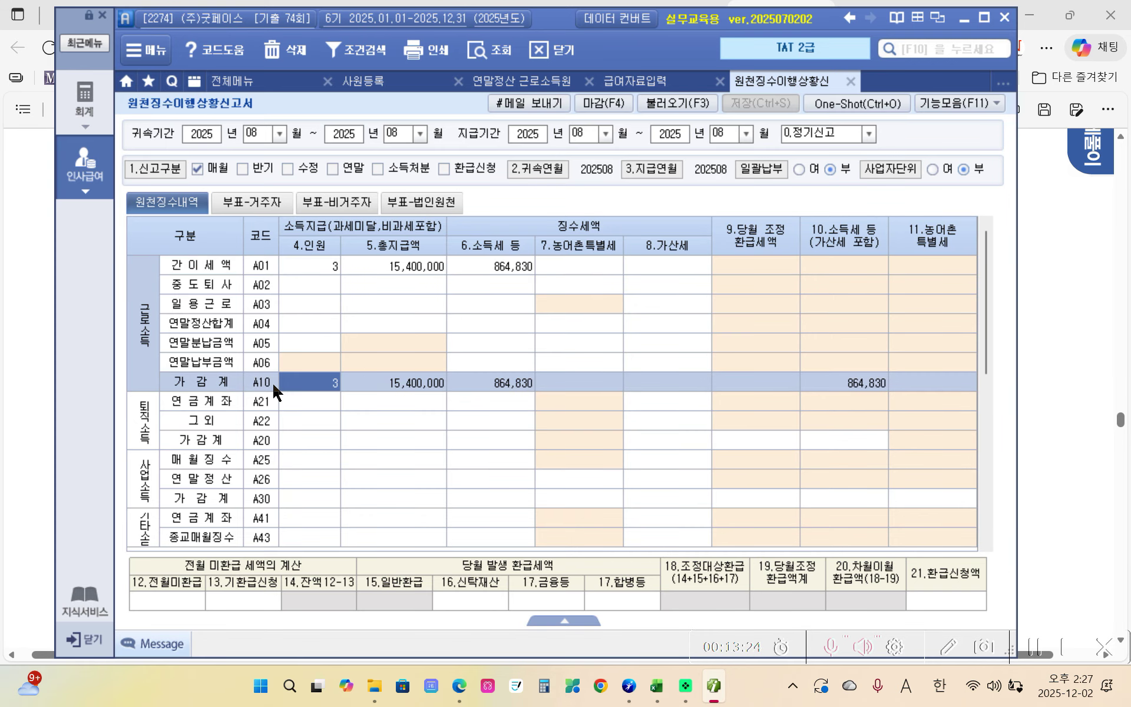
left_click(871, 378)
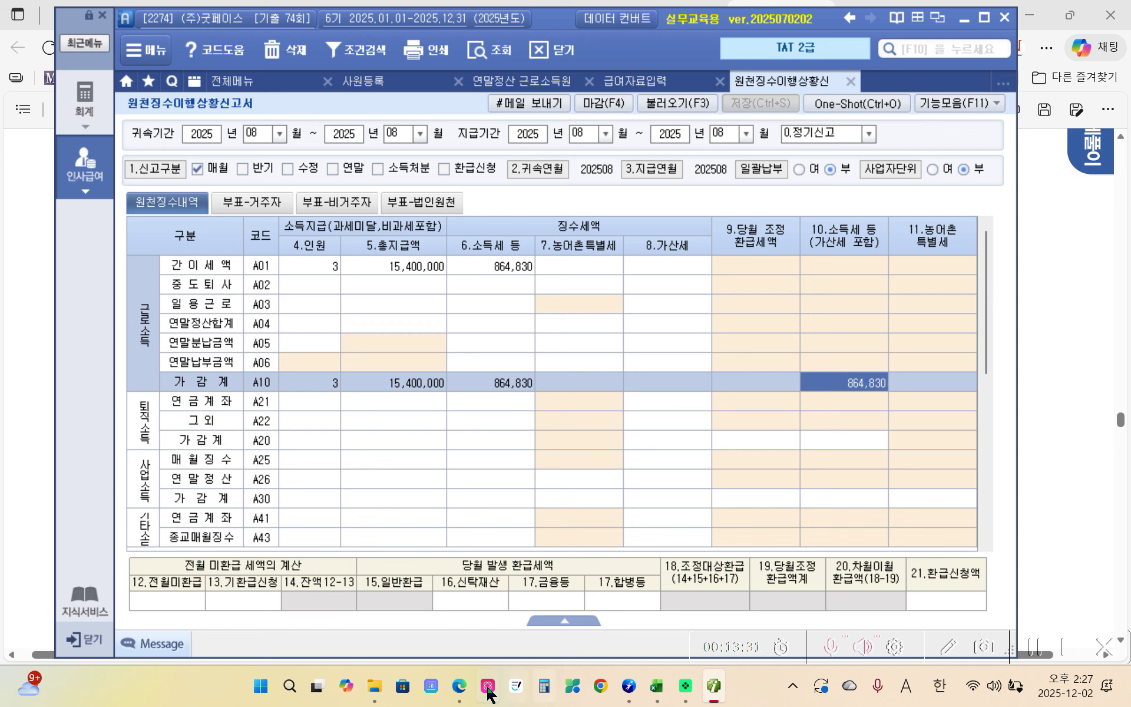
- Compare 864,830 with answer 45 in the answer key, then return to textbook page 116
left_click(500, 657)
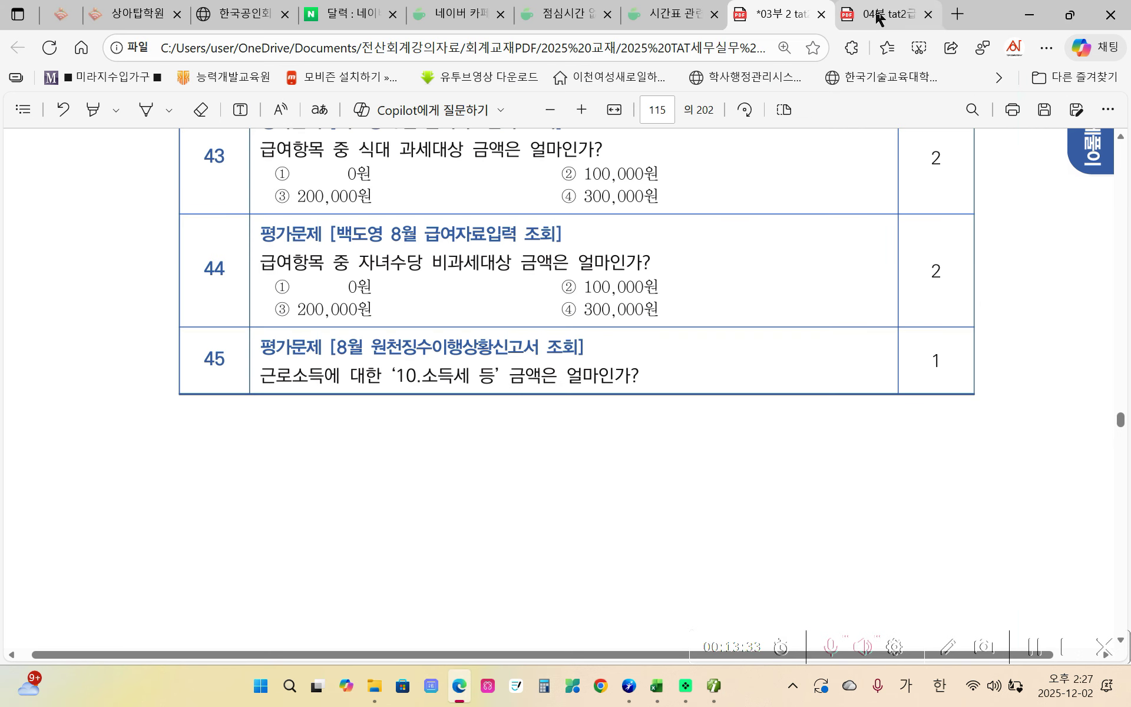
left_click(880, 15)
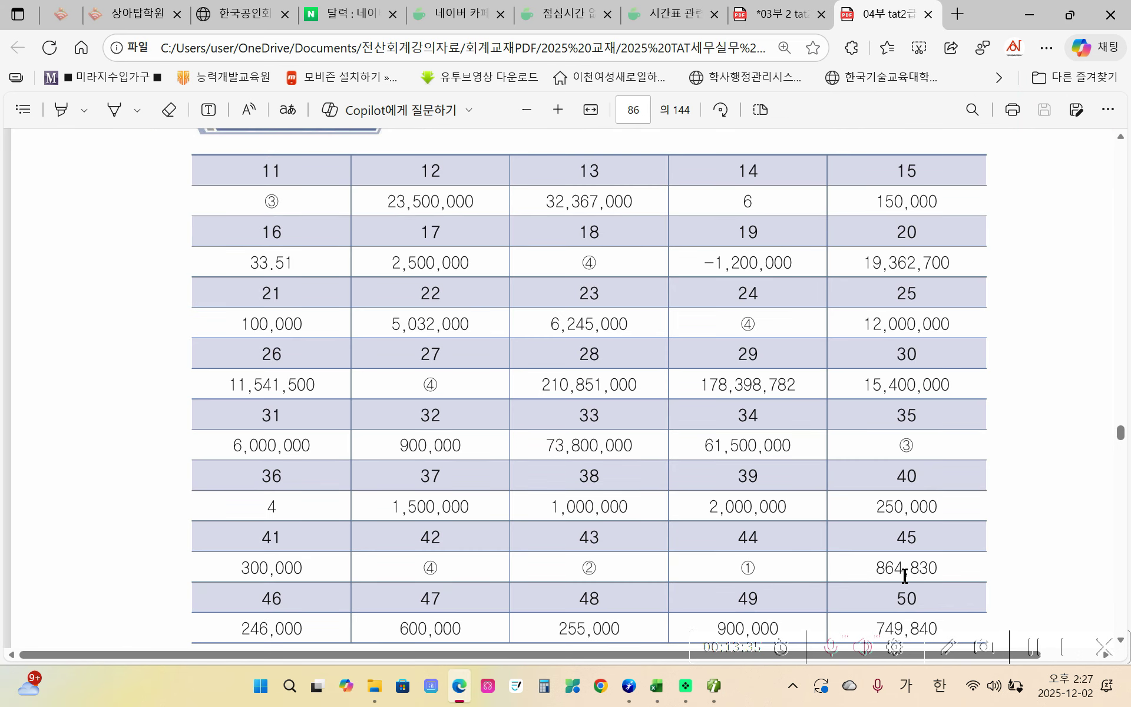
scroll(907, 568, "down", 3)
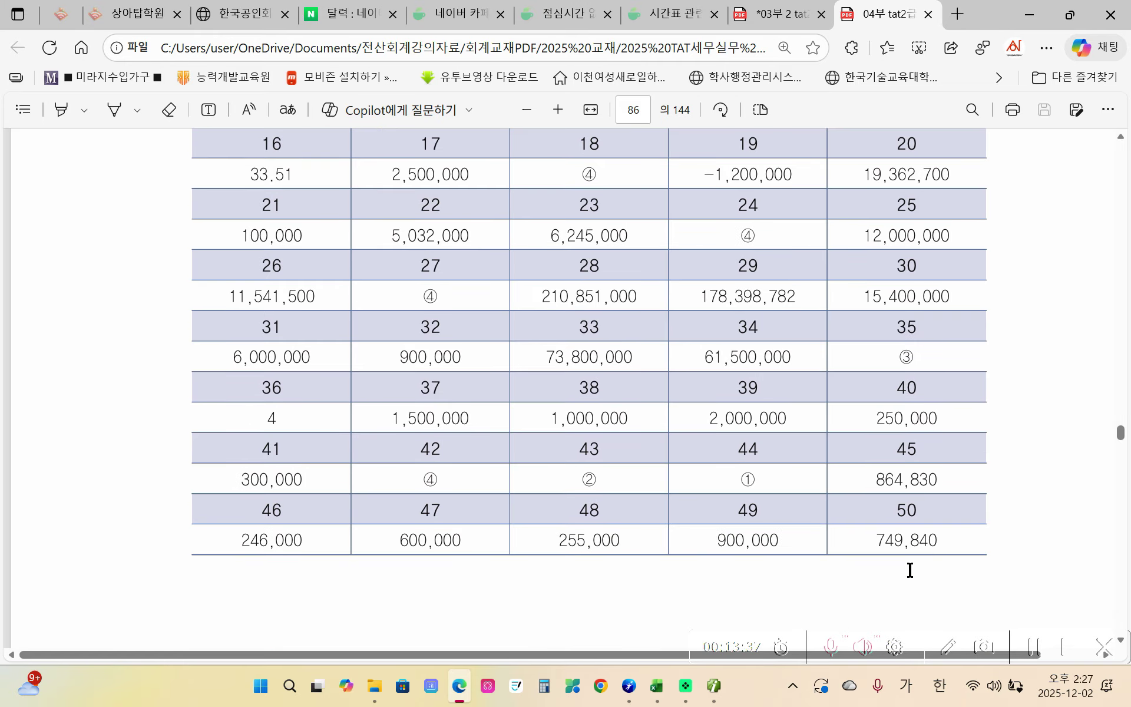
left_click(461, 687)
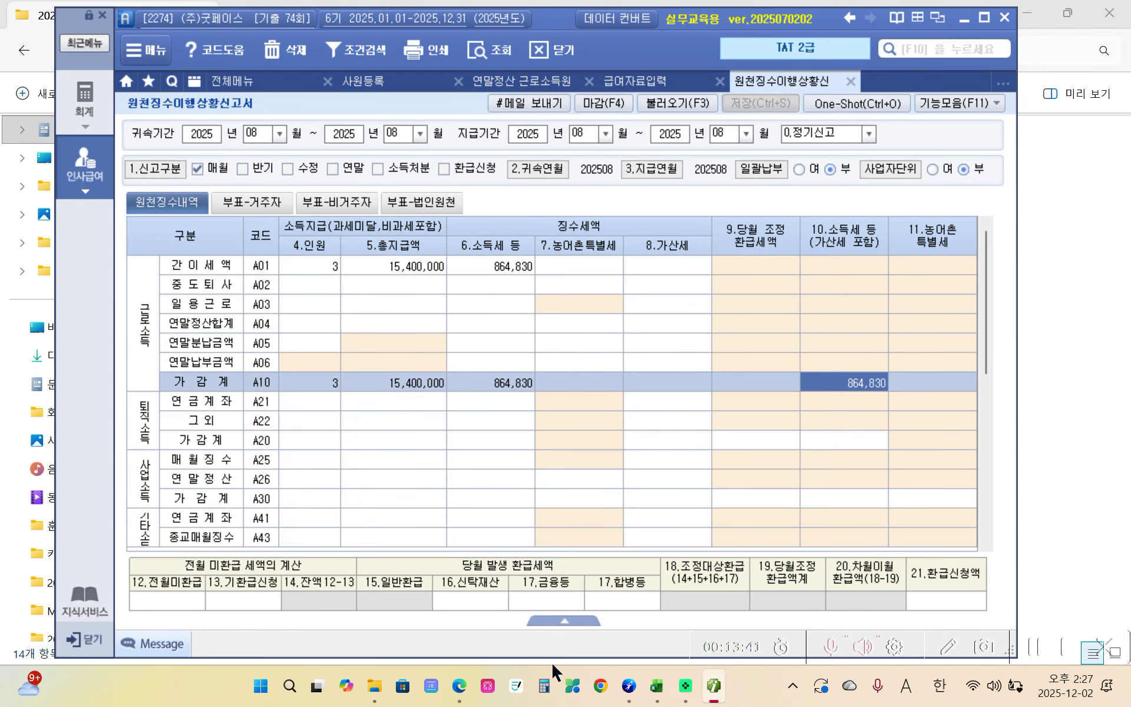
mouse_move(459, 686)
left_click(441, 617)
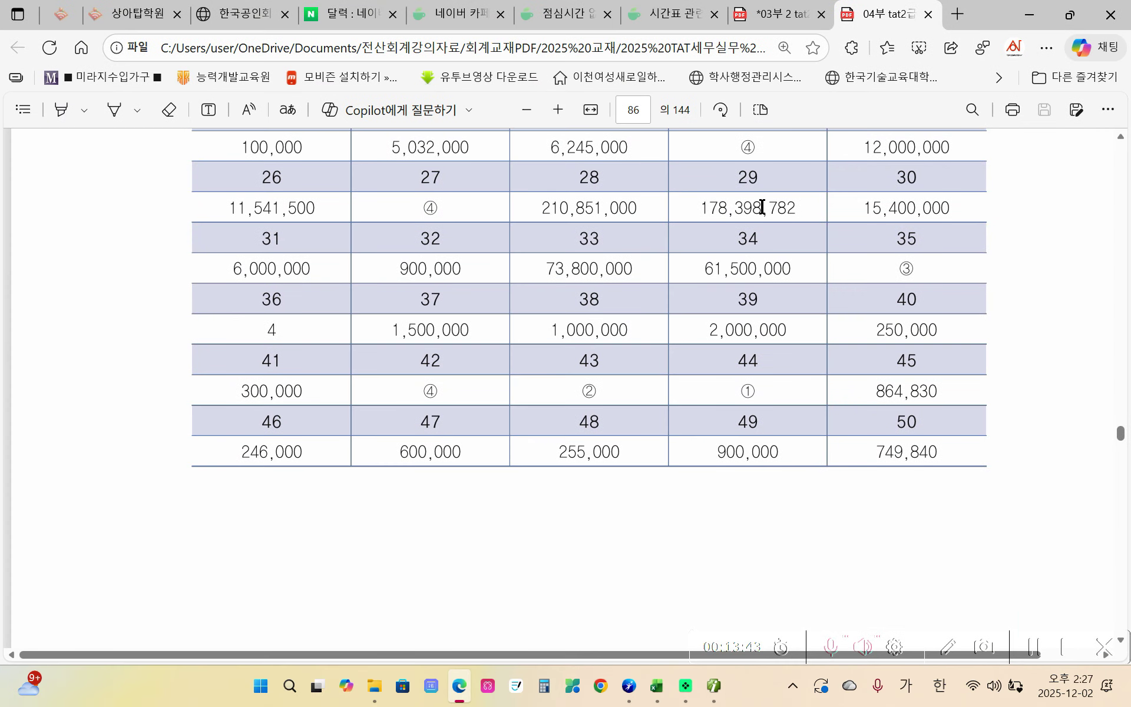
left_click(772, 15)
scroll(425, 407, "down", 3)
- Highlight '총급여는 8천만원 이하이다' in yellow
scroll(426, 412, "down", 10)
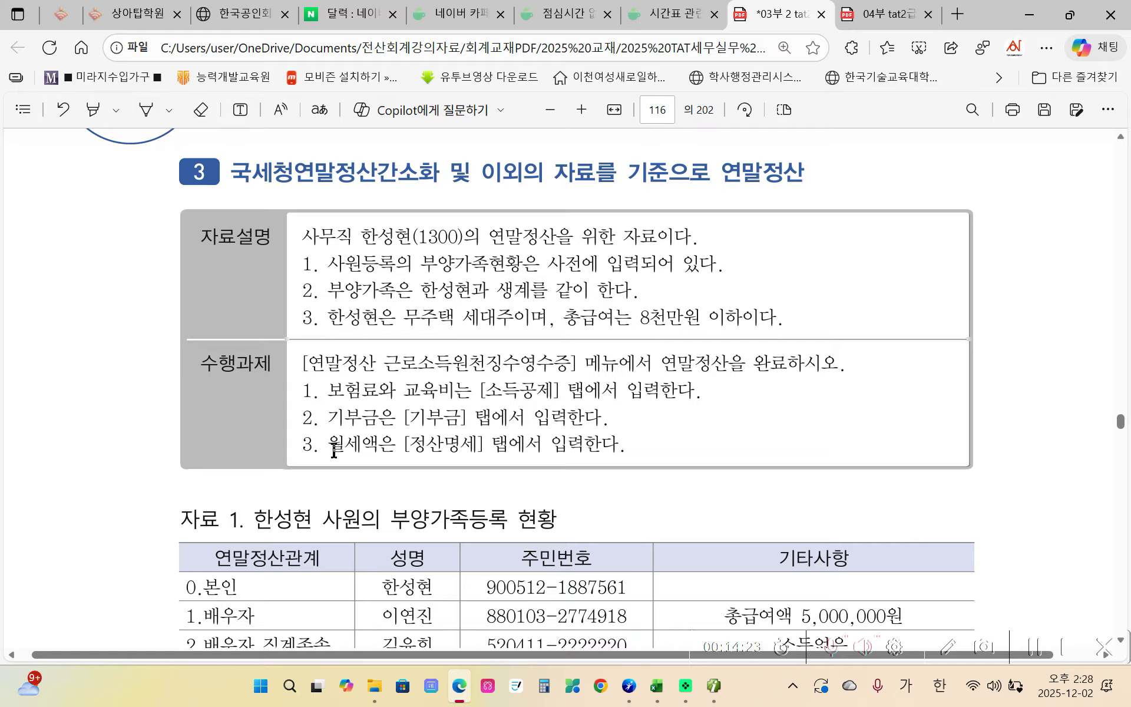
left_click_drag(329, 450, 394, 451)
right_click(393, 451)
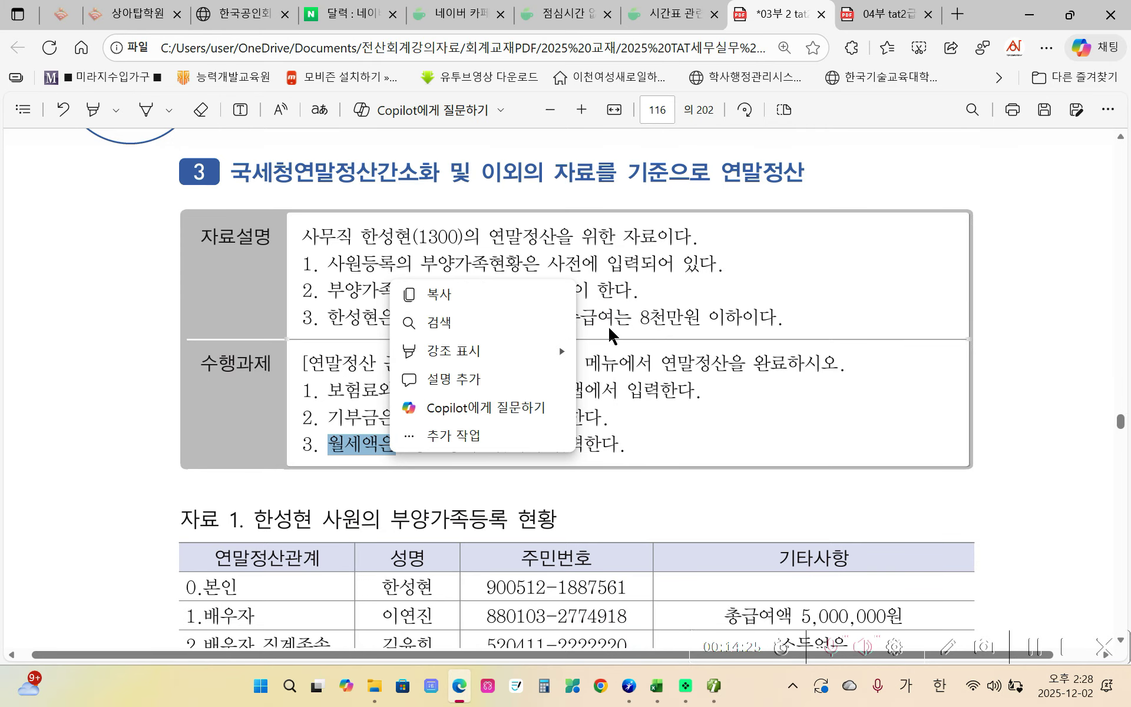
left_click(643, 325)
left_click_drag(564, 319, 778, 321)
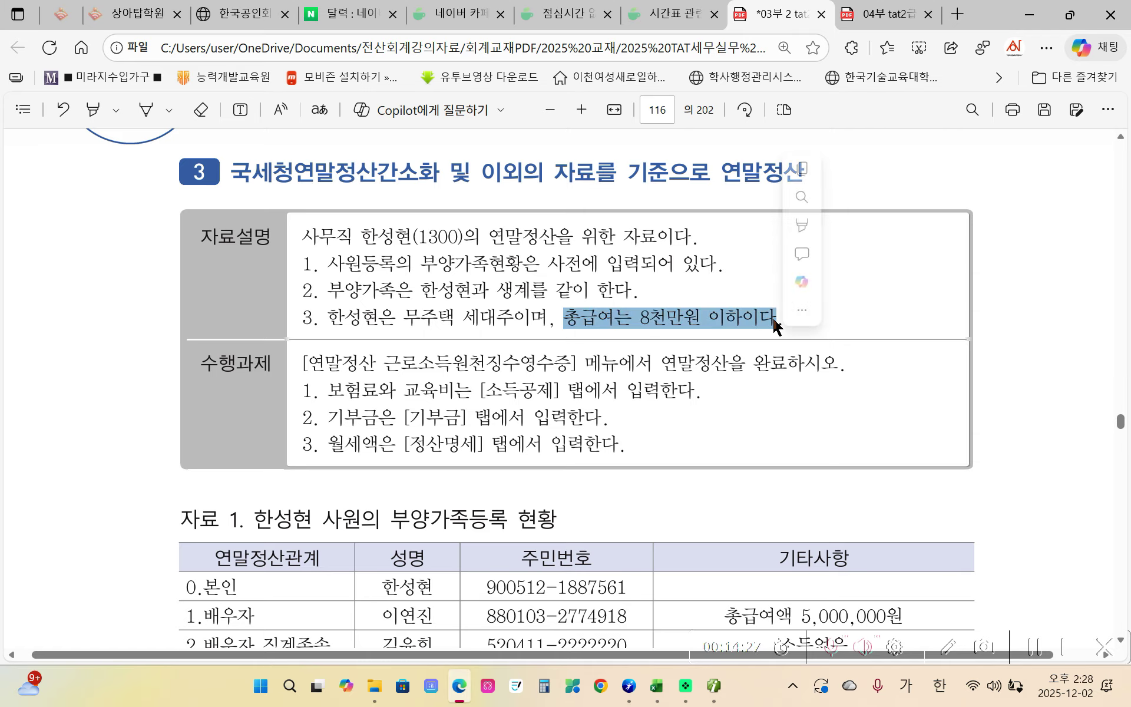
left_click(813, 233)
mouse_move(825, 223)
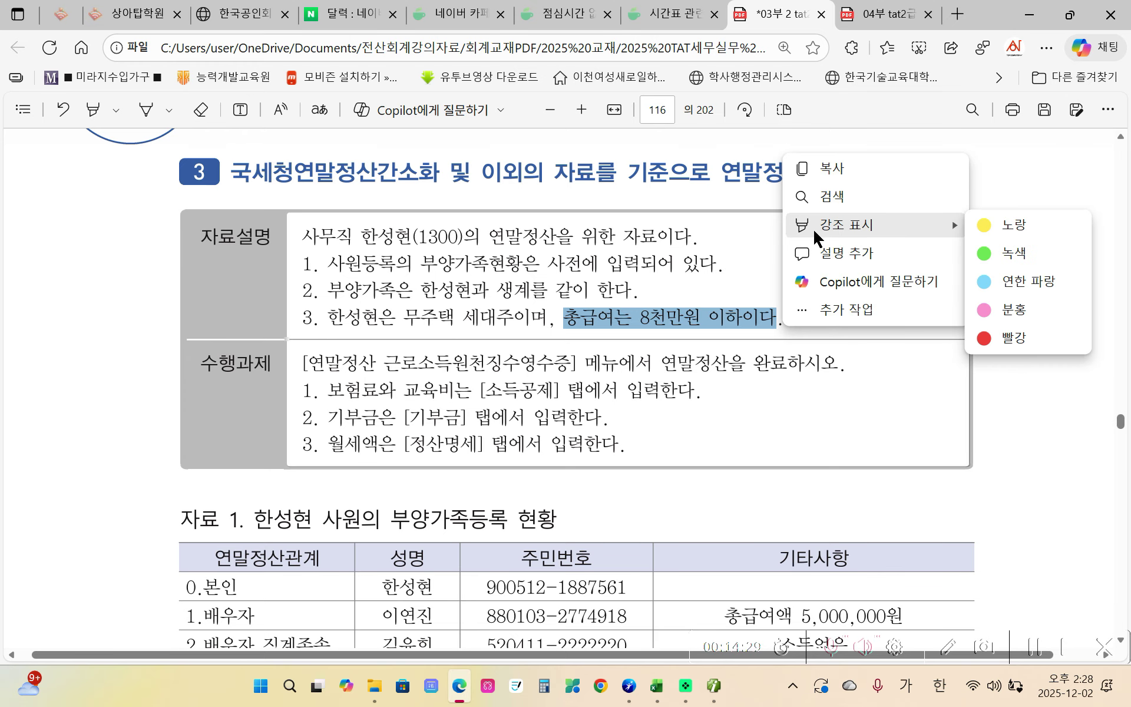
left_click(990, 223)
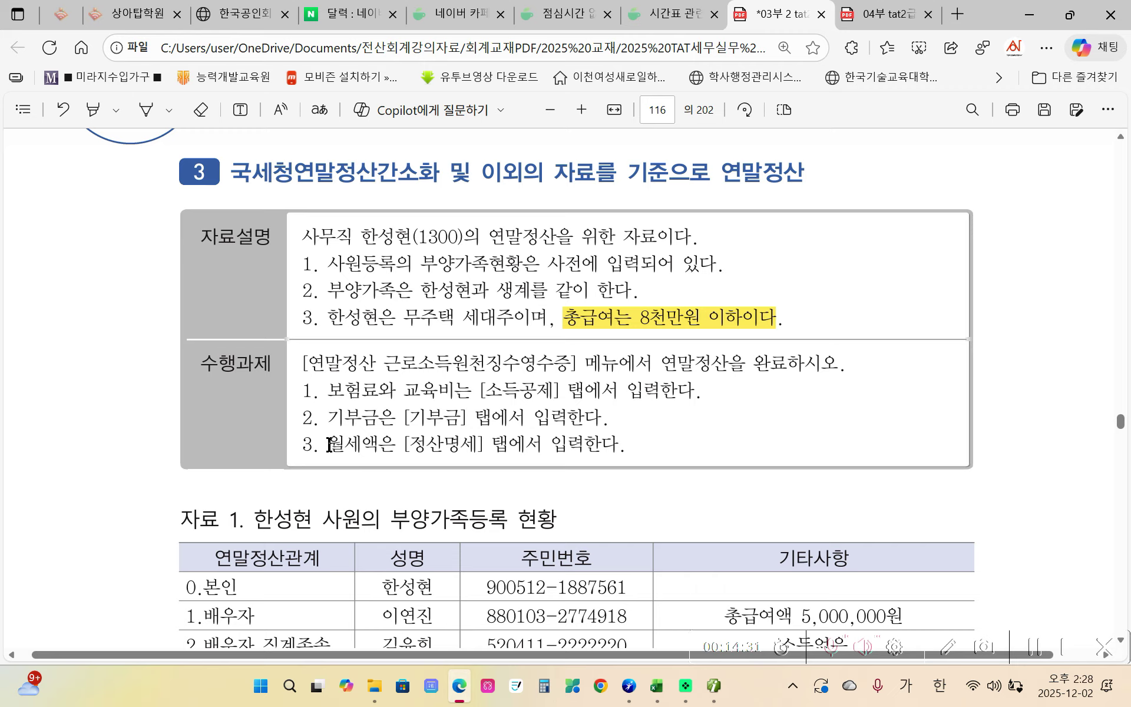
- Highlight '월세액은' in yellow
left_click_drag(328, 445, 393, 446)
left_click(417, 348)
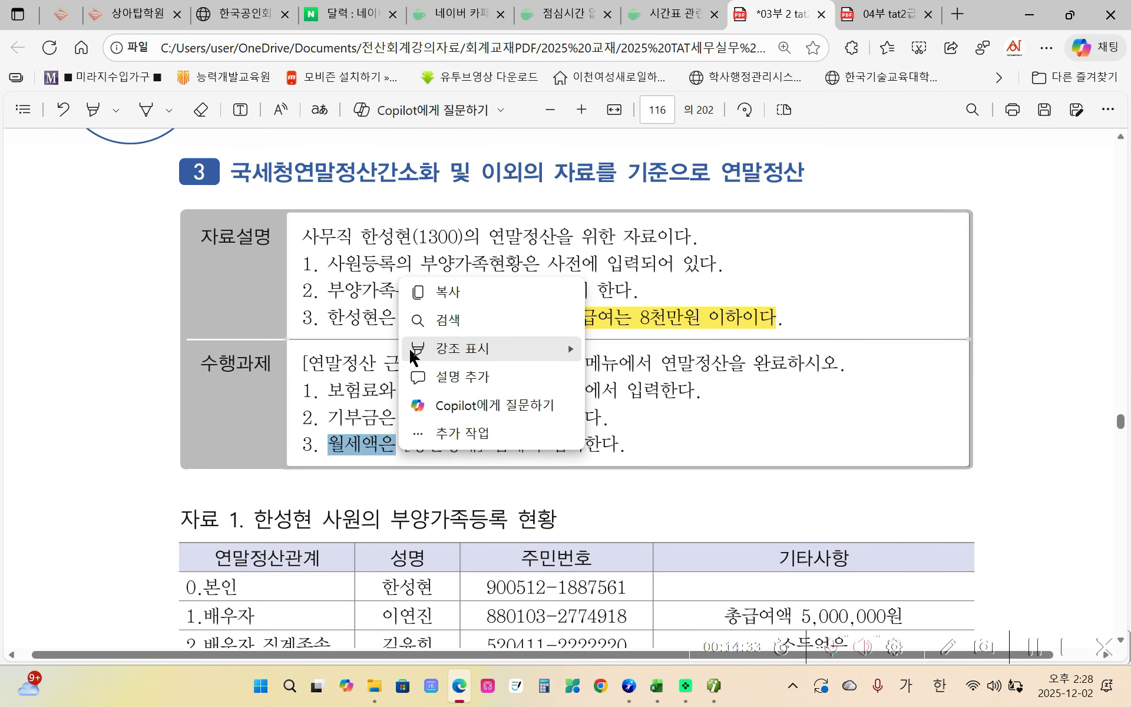
mouse_move(466, 349)
left_click(630, 349)
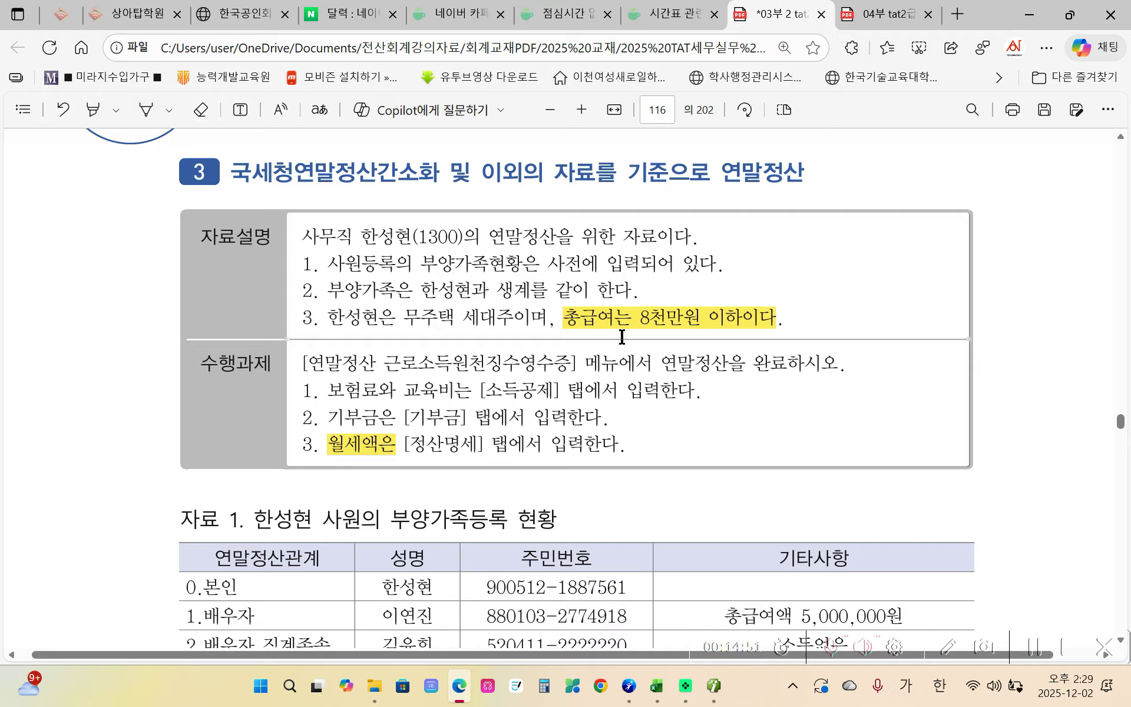
scroll(518, 458, "down", 3)
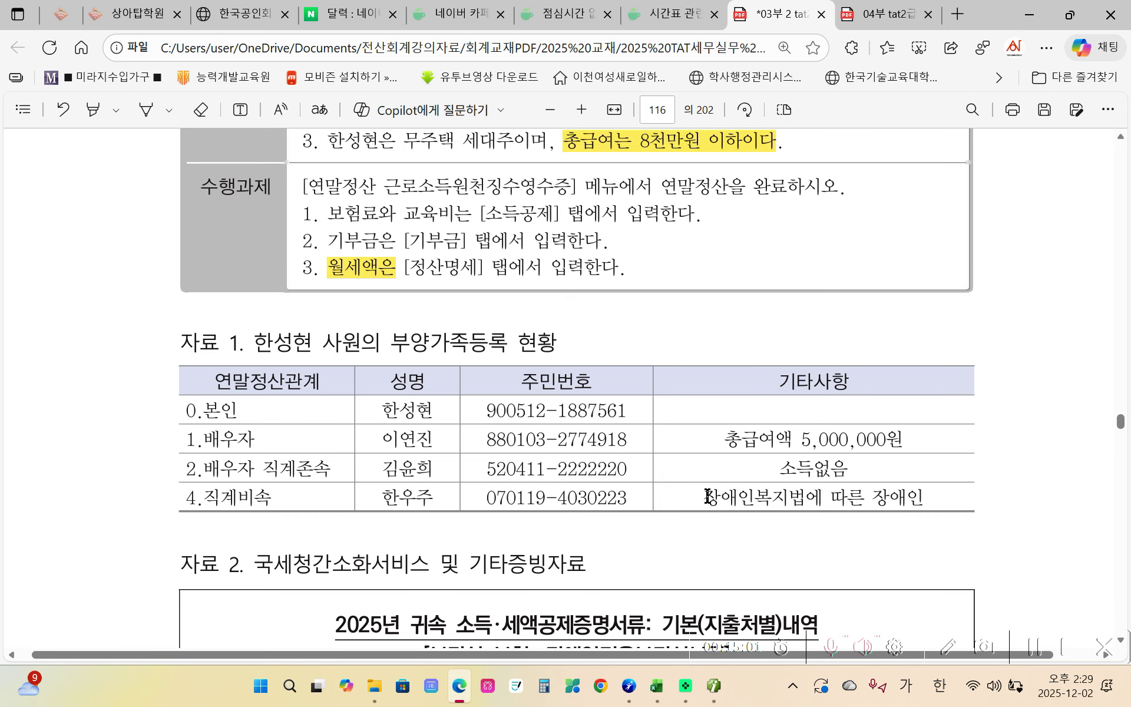
- Scroll through the exercise and highlight the employee's name in the description in yellow
scroll(707, 491, "down", 1)
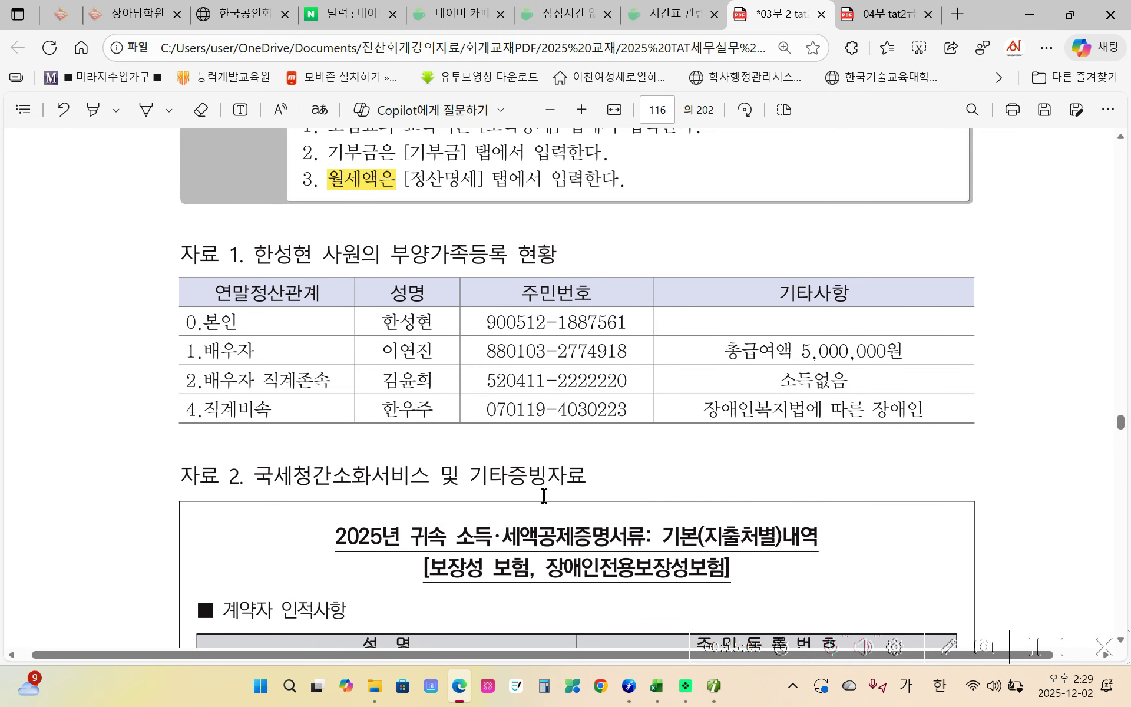
scroll(544, 495, "down", 1)
scroll(543, 495, "down", 1)
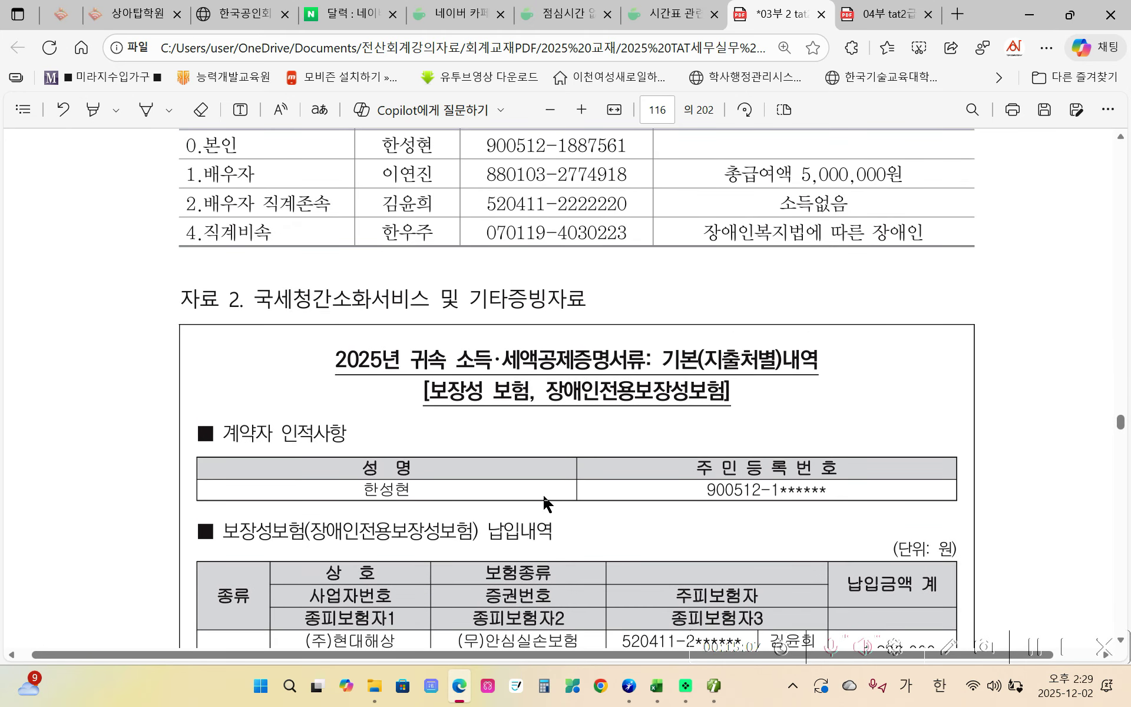
scroll(544, 496, "down", 1)
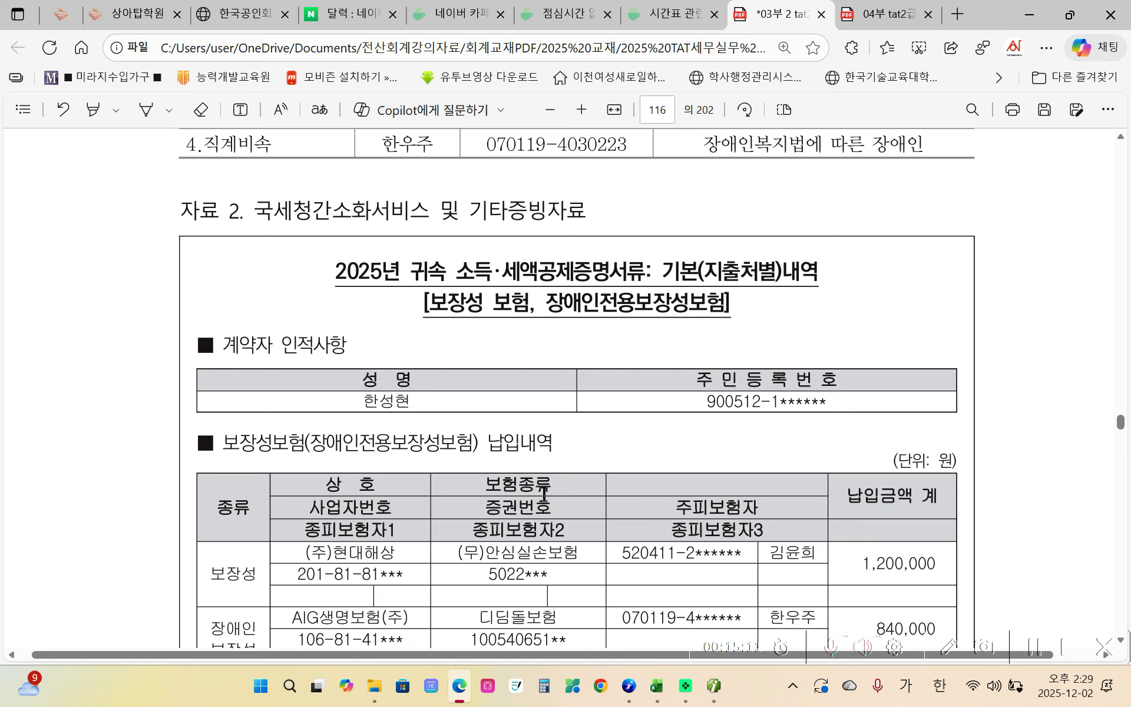
scroll(544, 496, "down", 1)
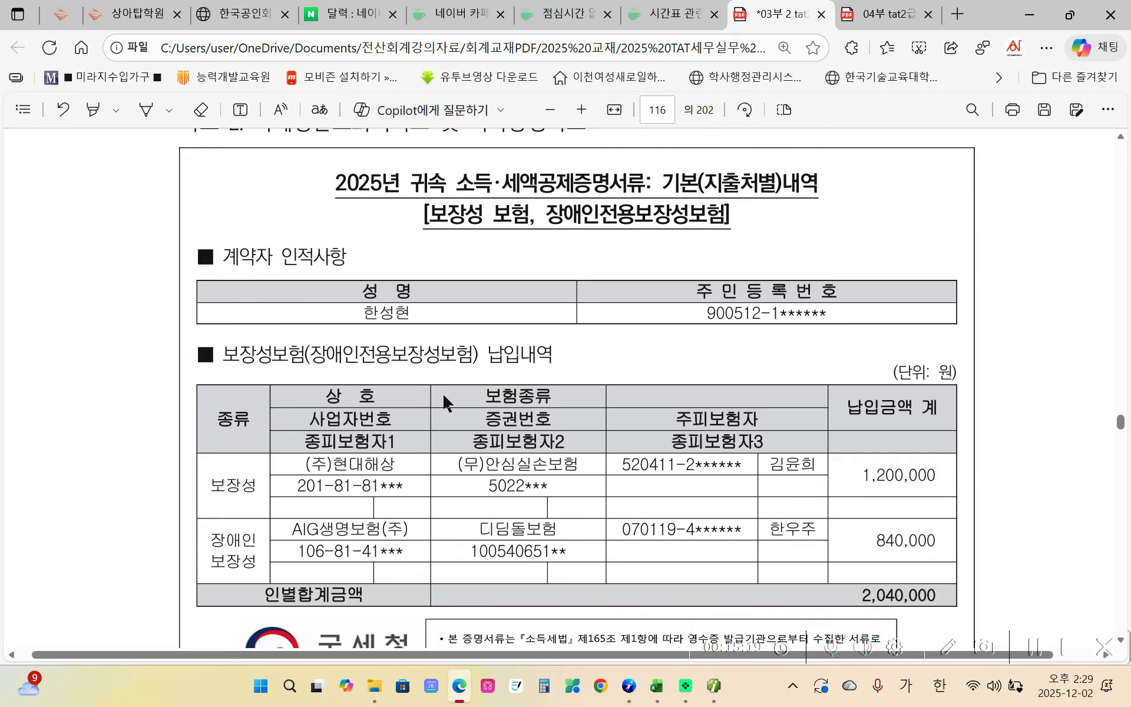
scroll(441, 391, "up", 3)
scroll(450, 404, "up", 5)
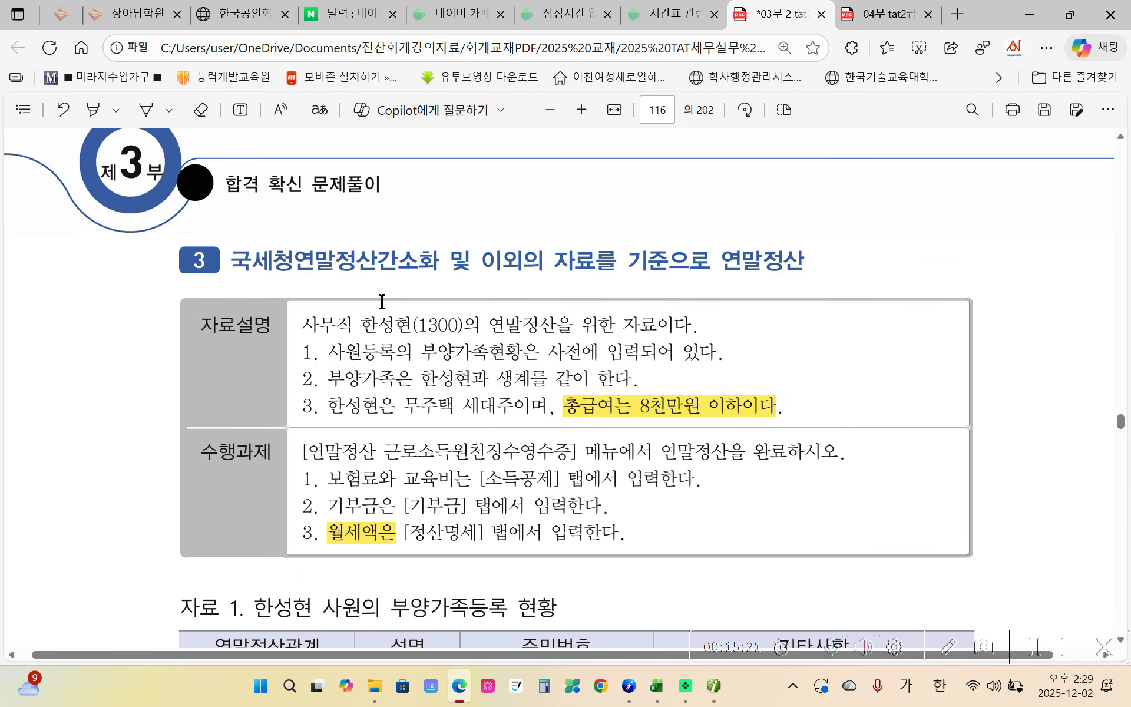
left_click_drag(361, 328, 400, 327)
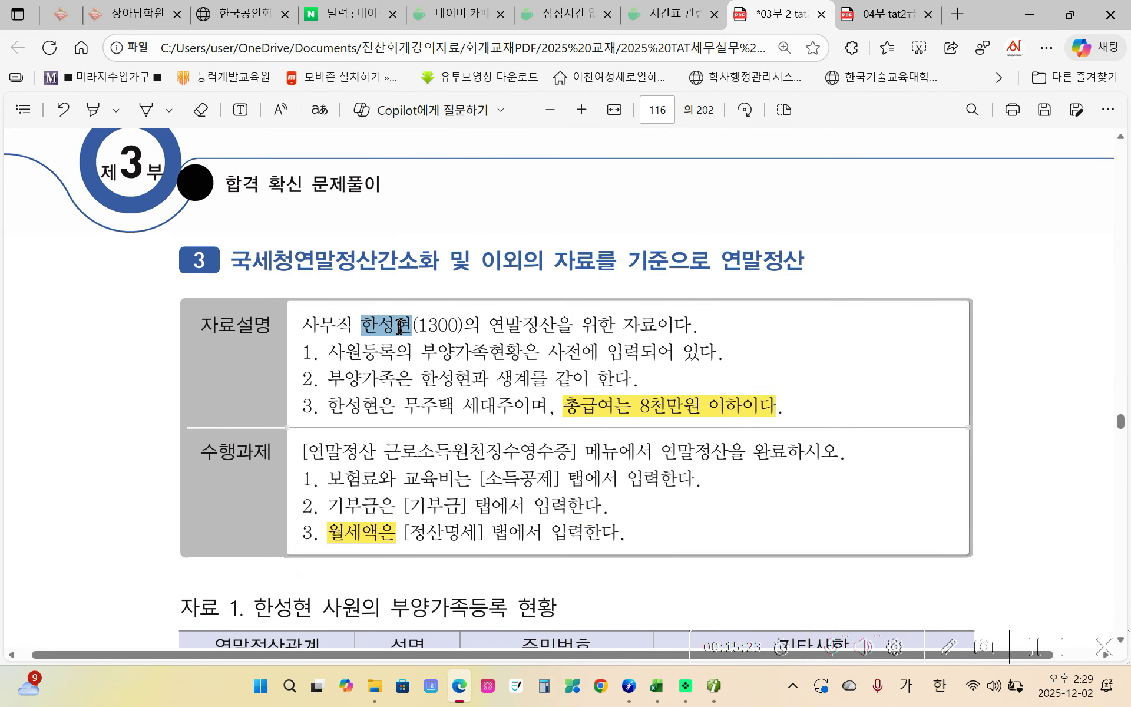
mouse_move(472, 231)
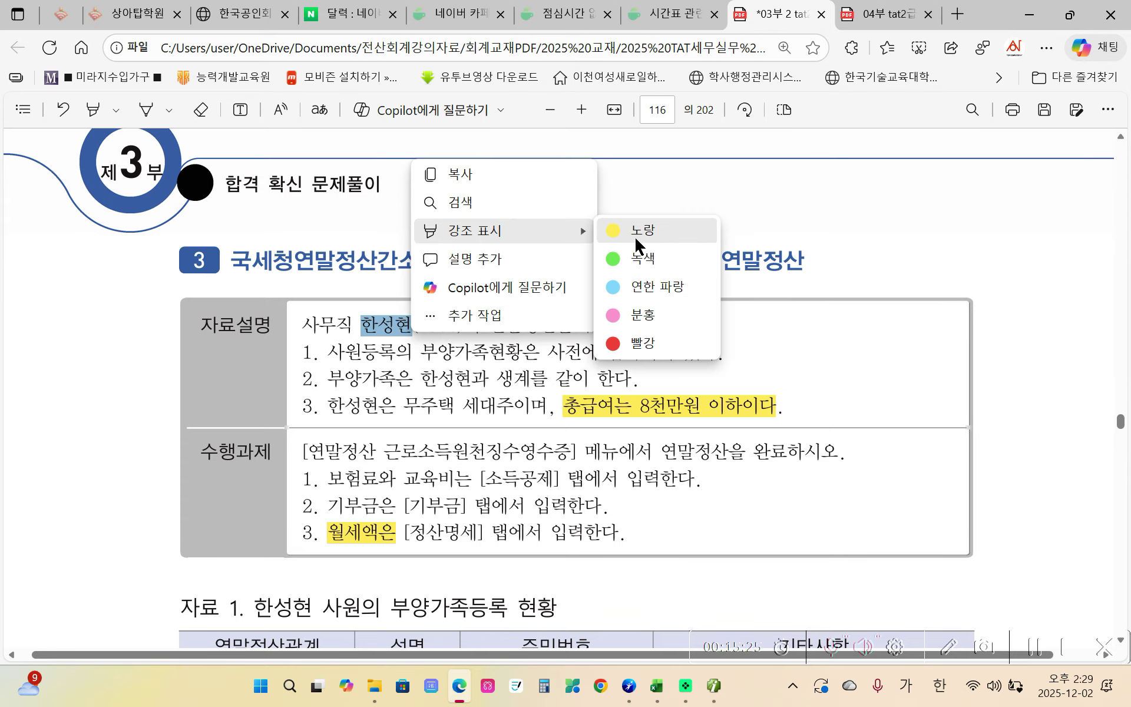
left_click(637, 242)
- Review the 2,040,000-won insurance payment statement, then return to the accounting program
scroll(510, 436, "down", 8)
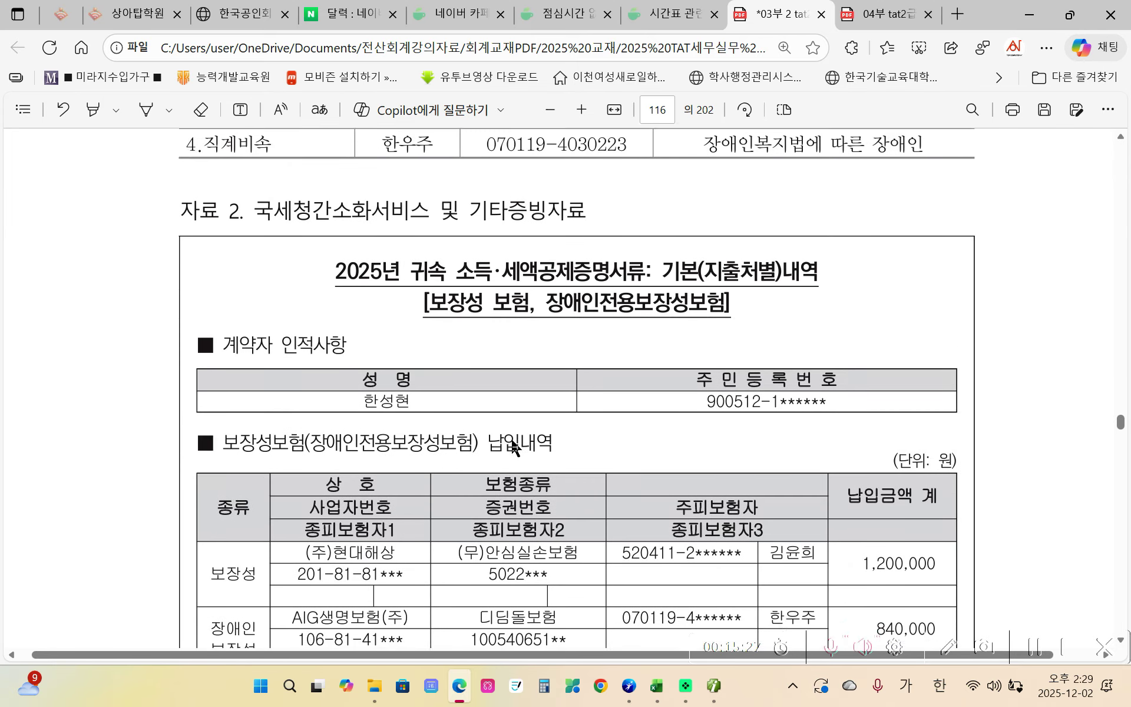
scroll(512, 442, "down", 4)
scroll(510, 437, "up", 2)
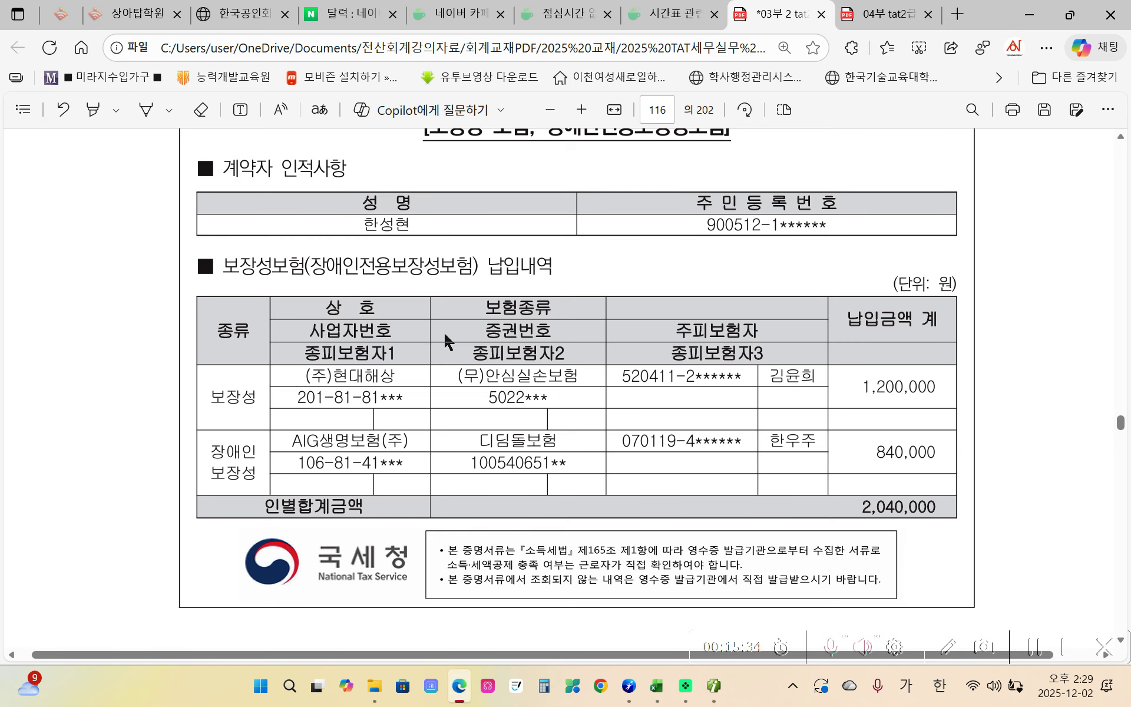
scroll(424, 330, "up", 2)
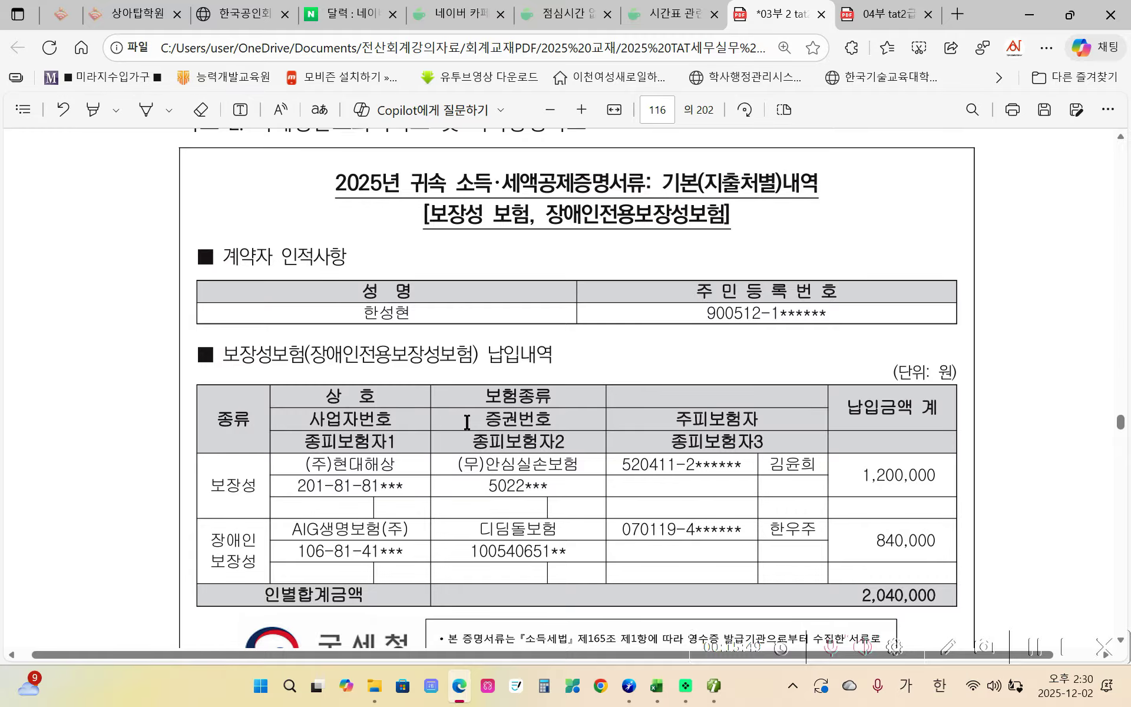
scroll(468, 419, "down", 2)
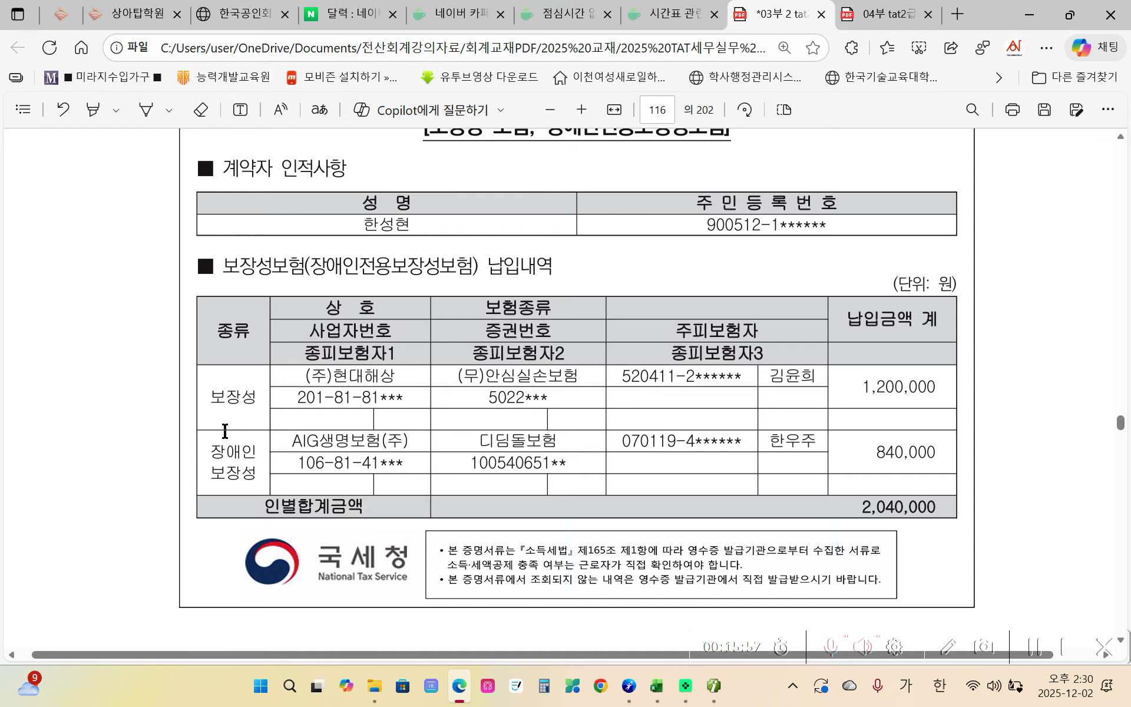
scroll(224, 430, "up", 2)
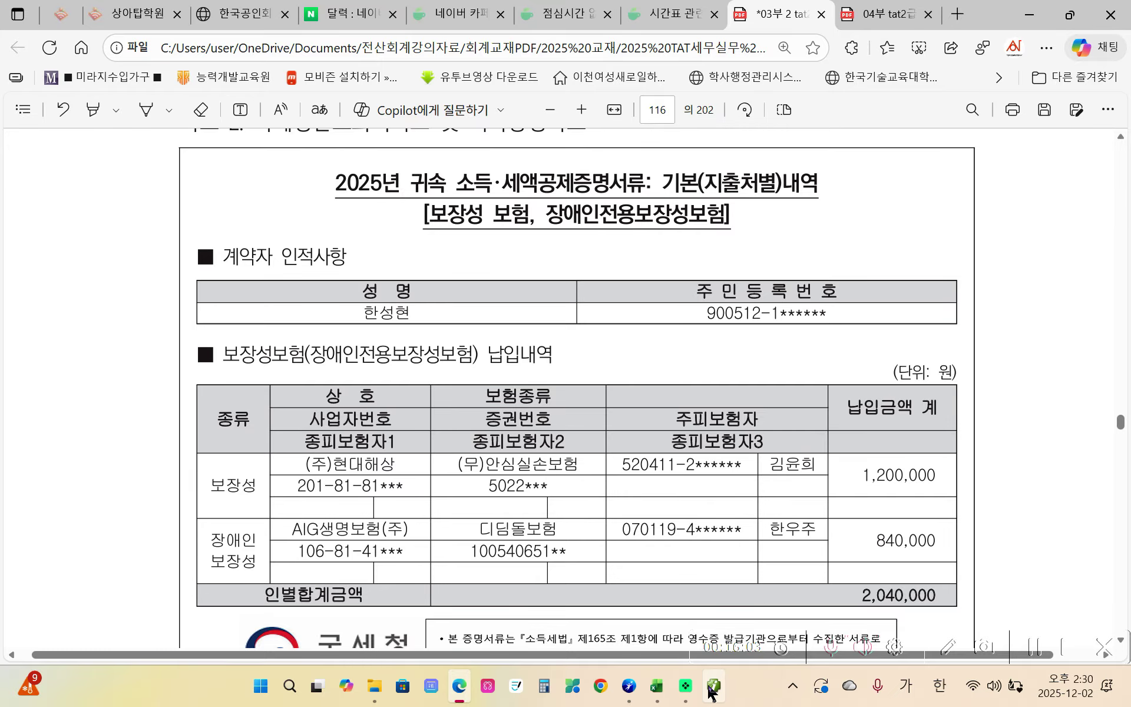
left_click(714, 685)
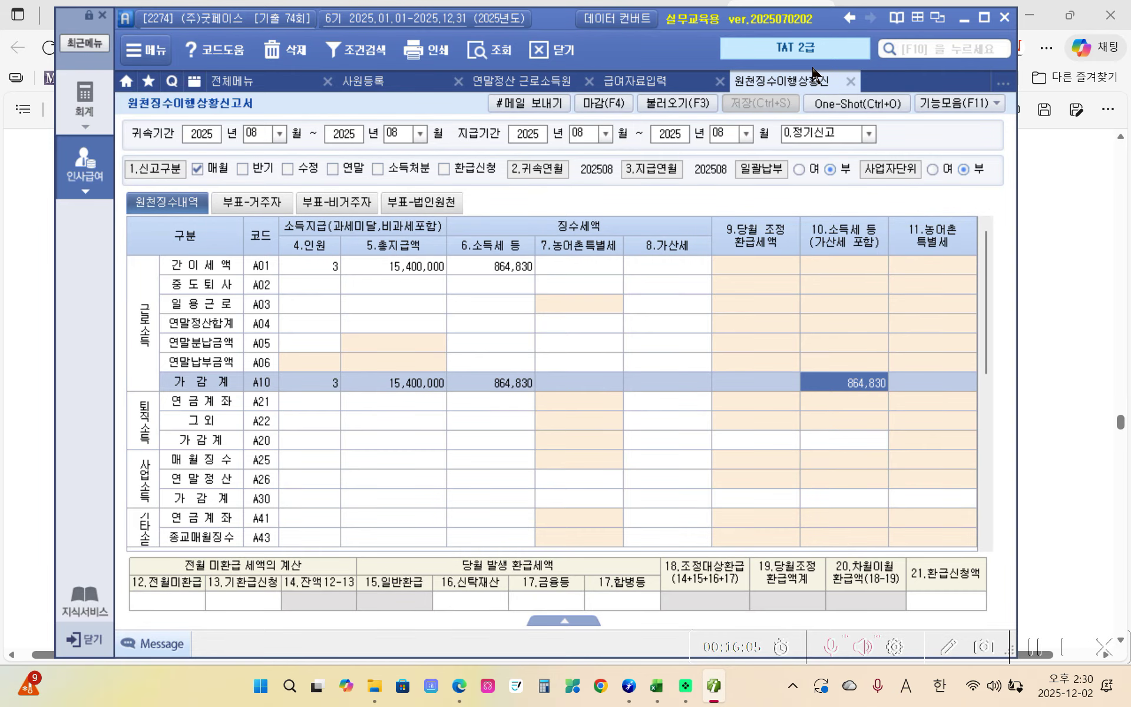
- Close the report and payroll tabs, load employee 1300 into 연말정산, and show 소득공제
left_click(850, 81)
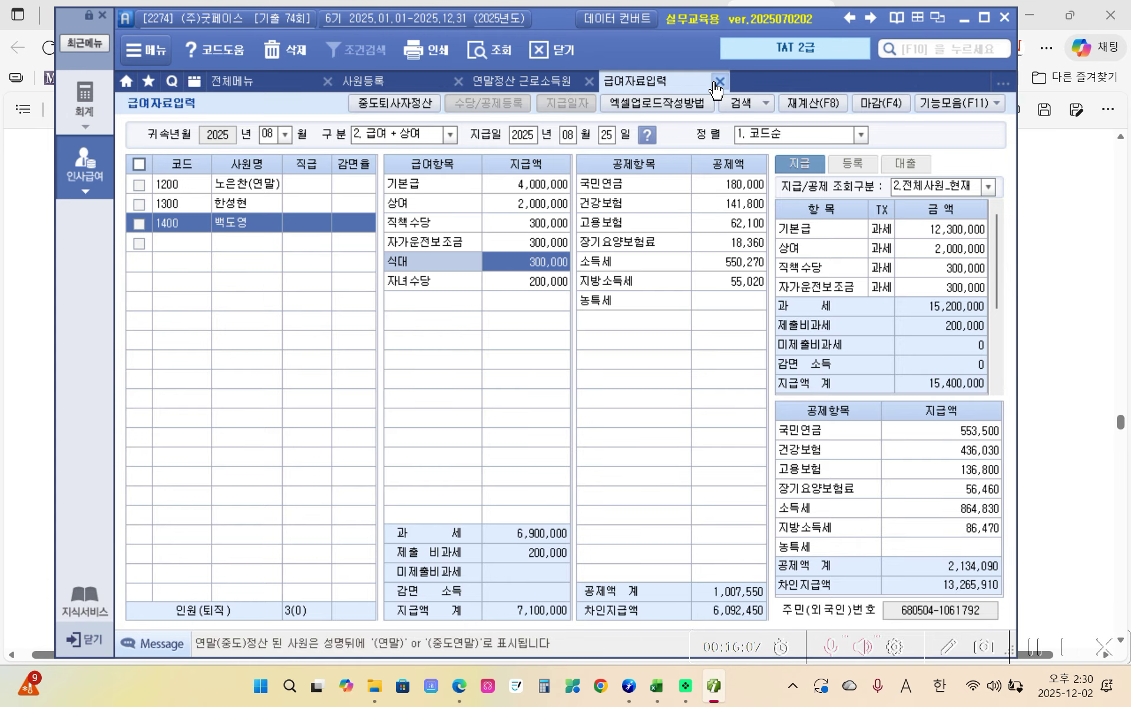
left_click(720, 82)
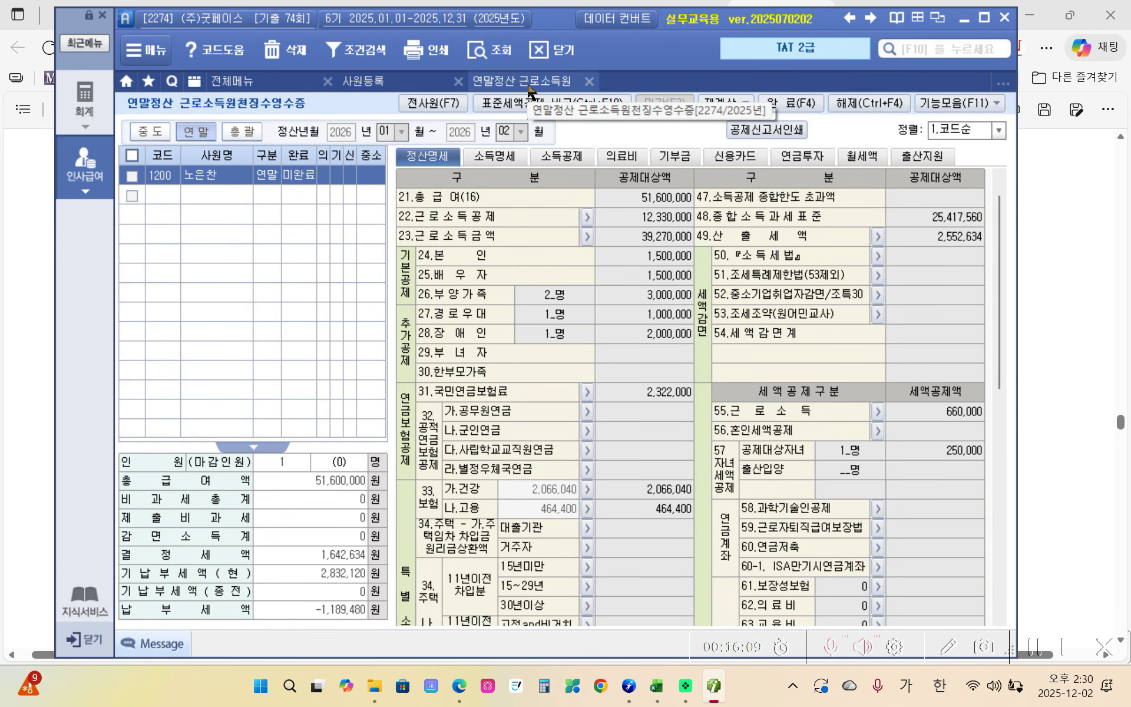
left_click(165, 198)
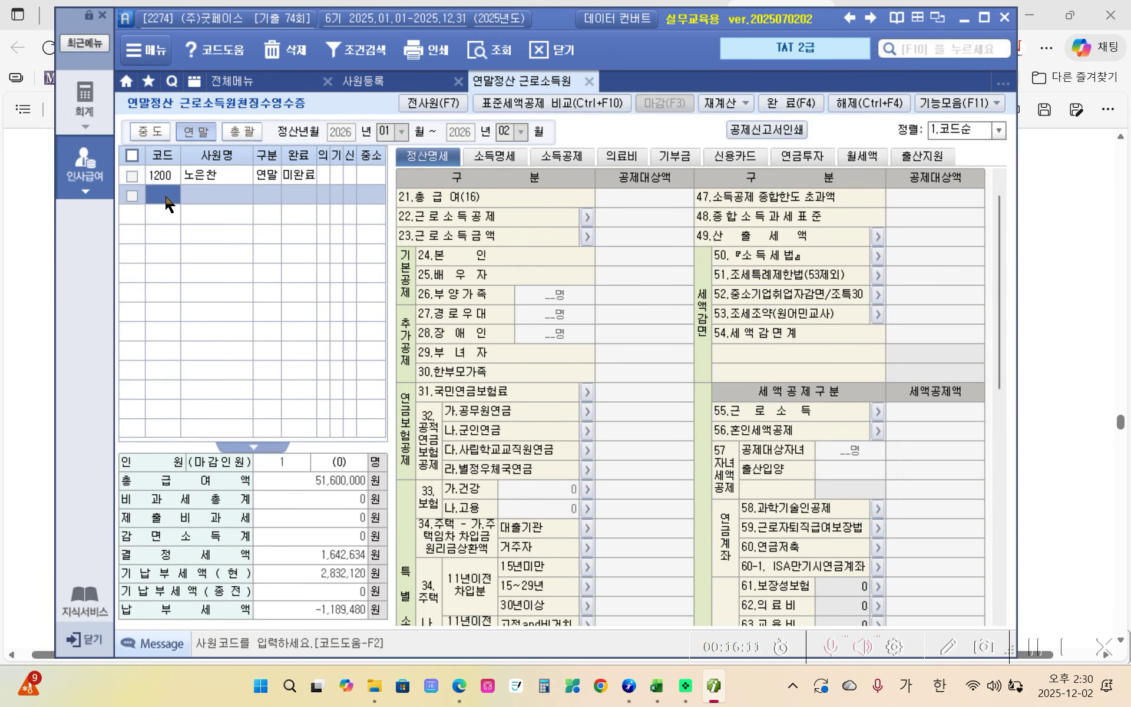
key("F2")
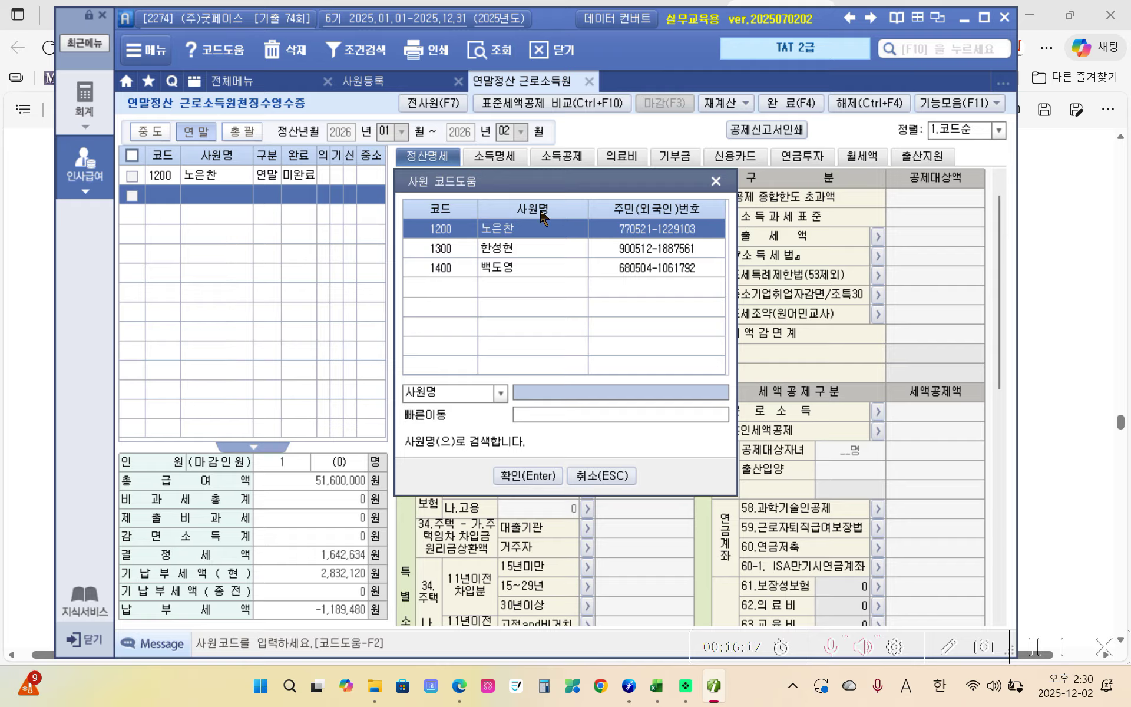
left_click(517, 250)
left_click(536, 475)
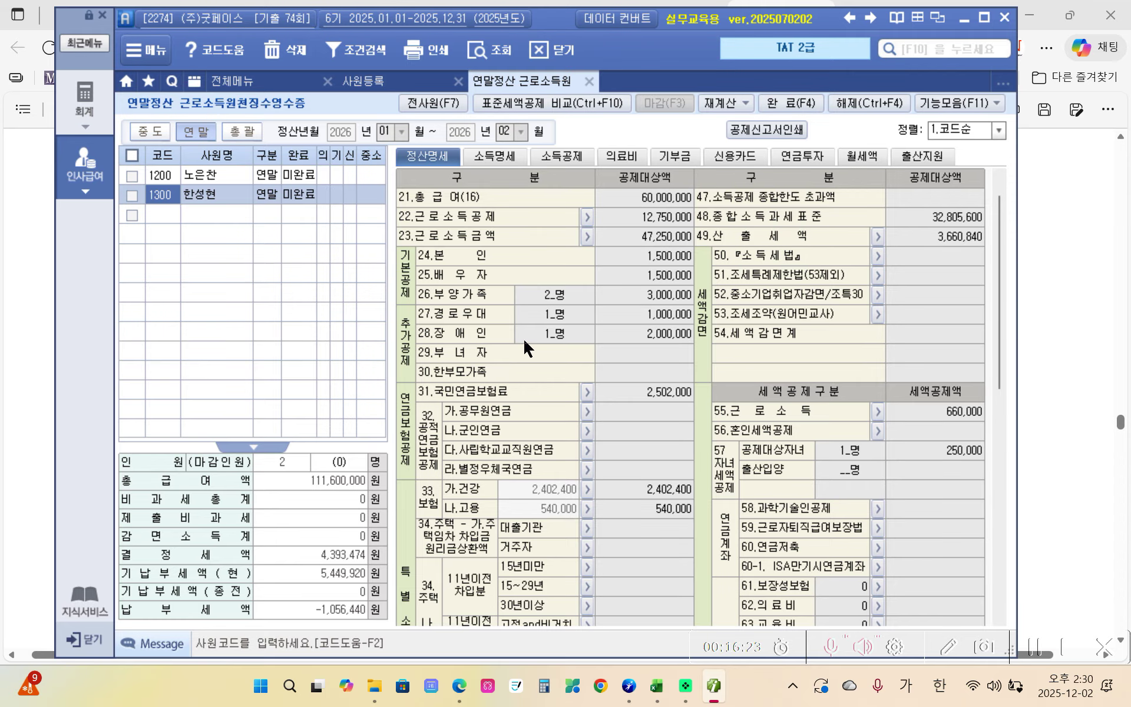
left_click(567, 159)
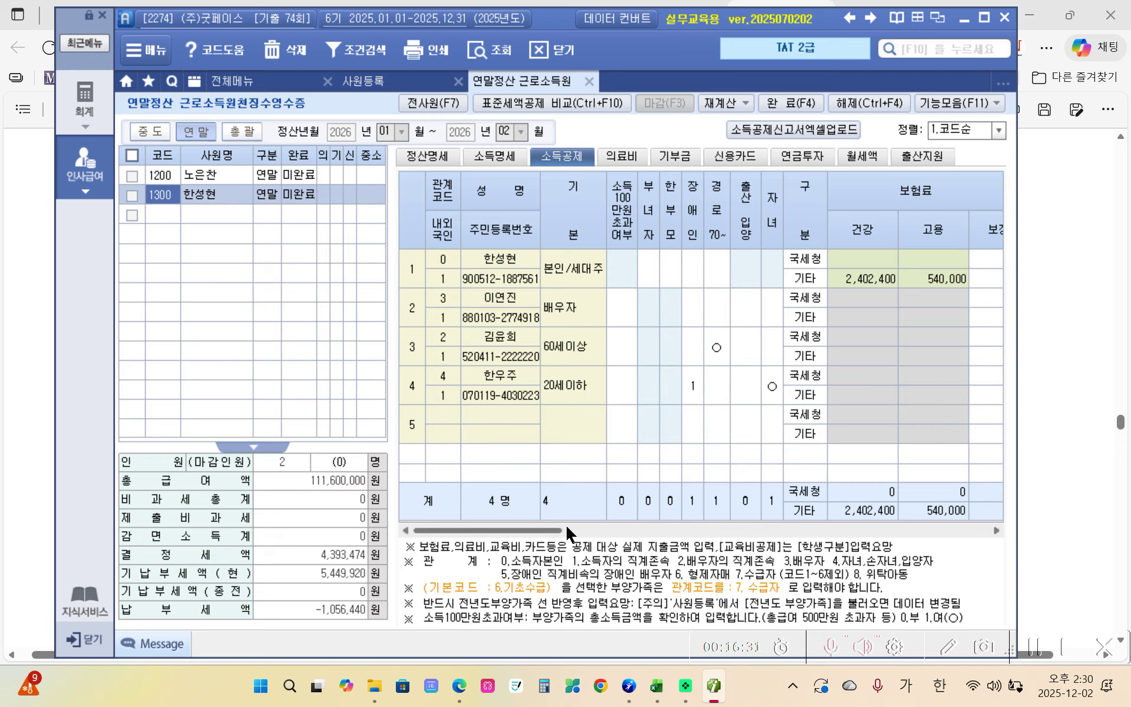
- Enter 1,200,000 coverage insurance for the parent-in-law and 840,000 disability insurance for the child
left_click_drag(552, 531, 612, 533)
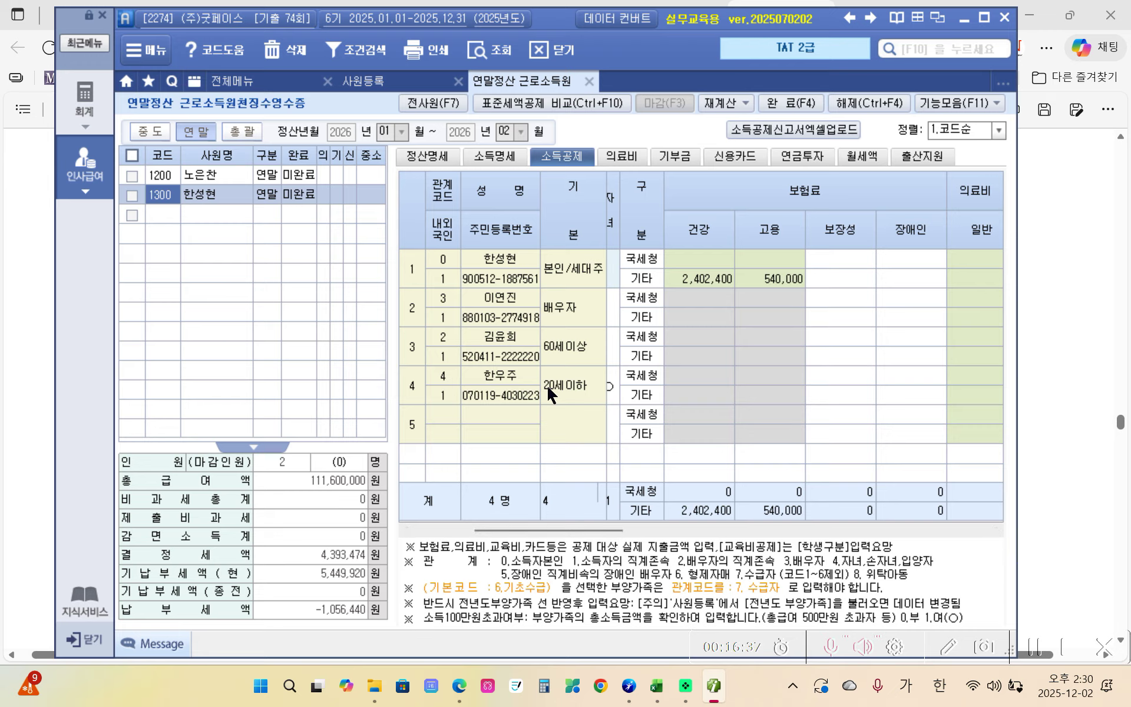
left_click(828, 341)
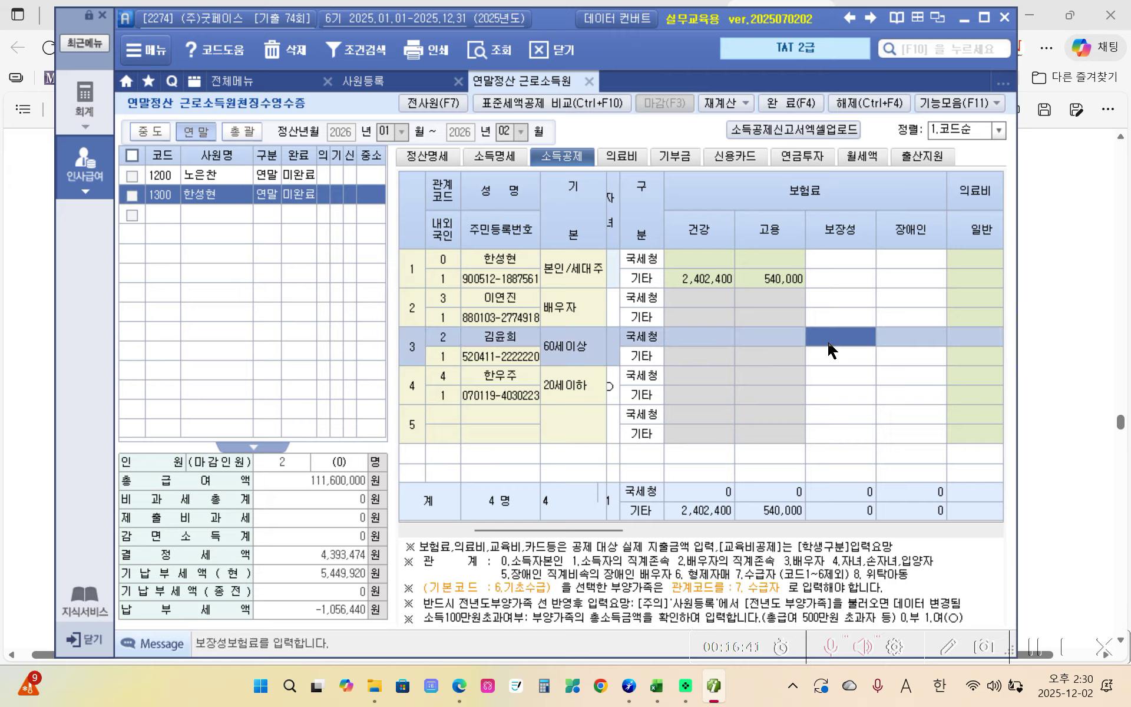
type("1200000")
key("Return")
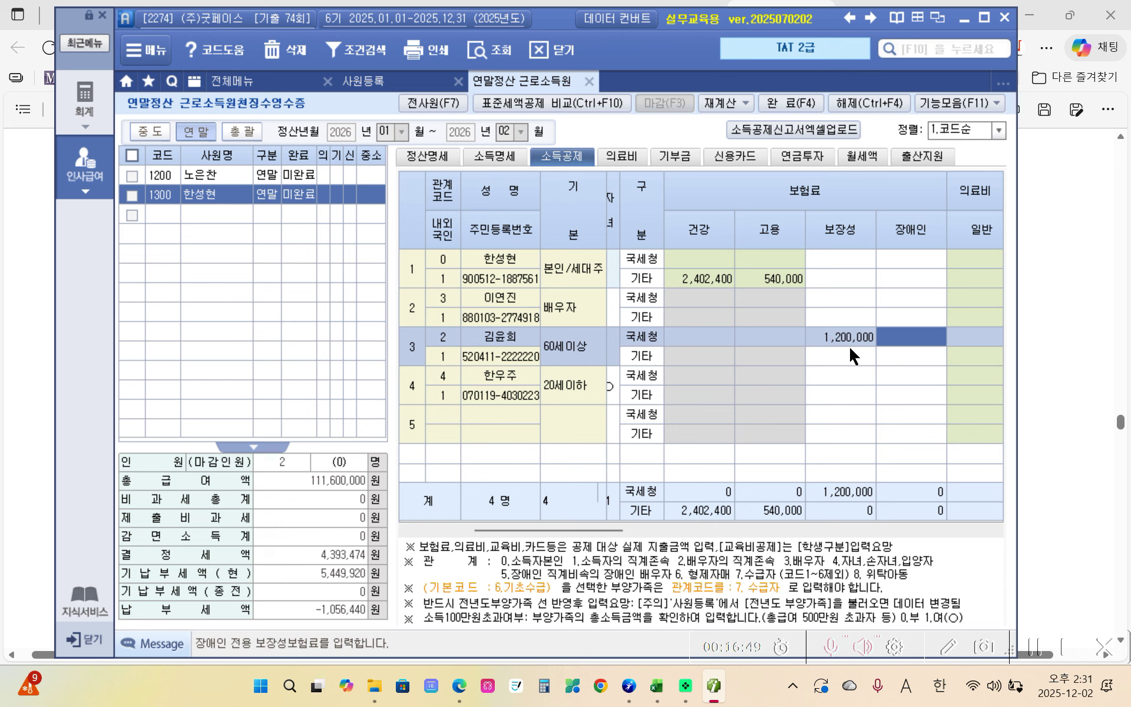
left_click(893, 381)
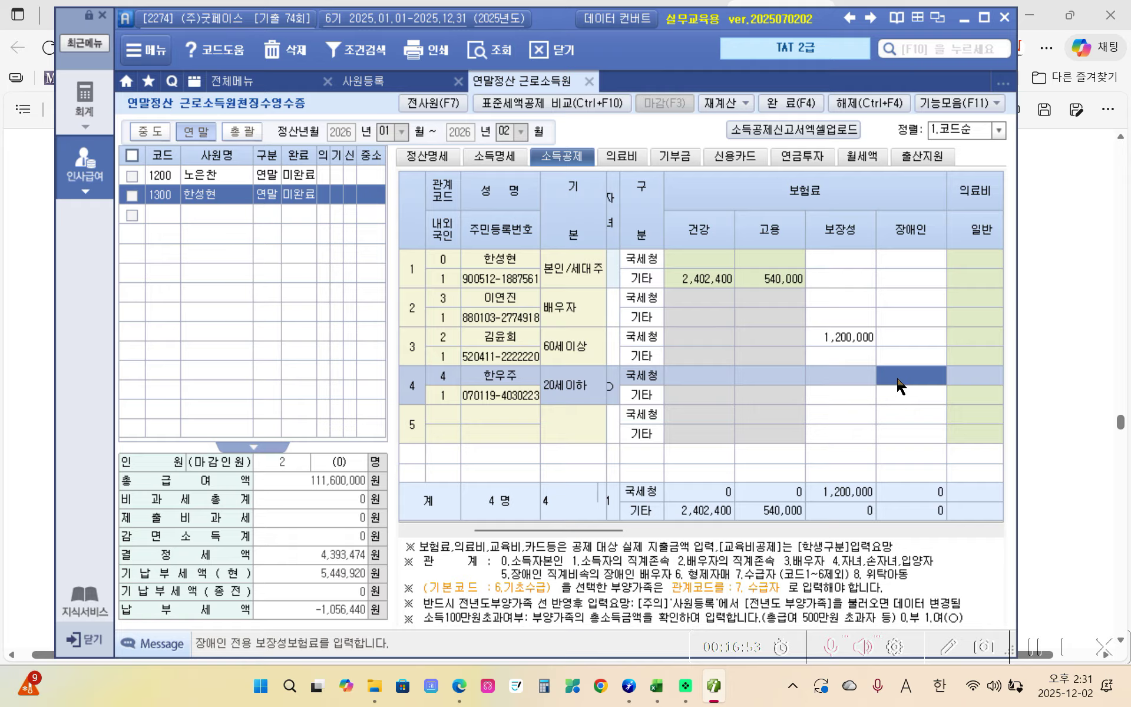
type("8400000")
key("Return")
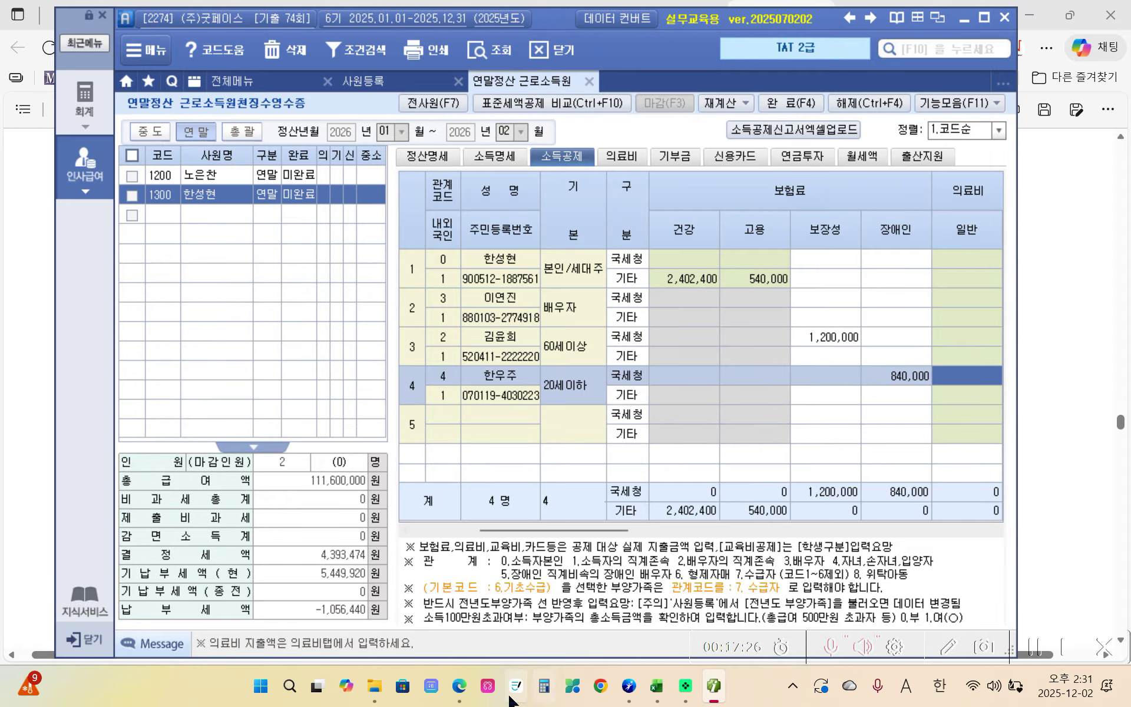
mouse_move(472, 698)
left_click(436, 550)
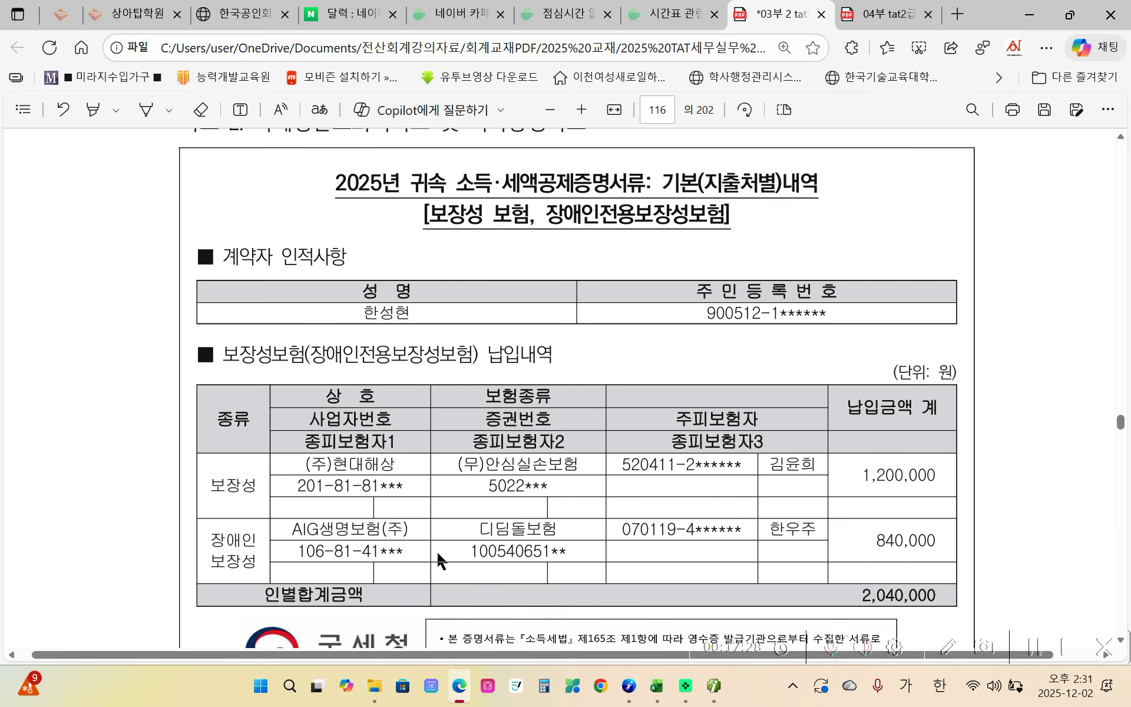
scroll(443, 557, "down", 10)
scroll(443, 558, "down", 5)
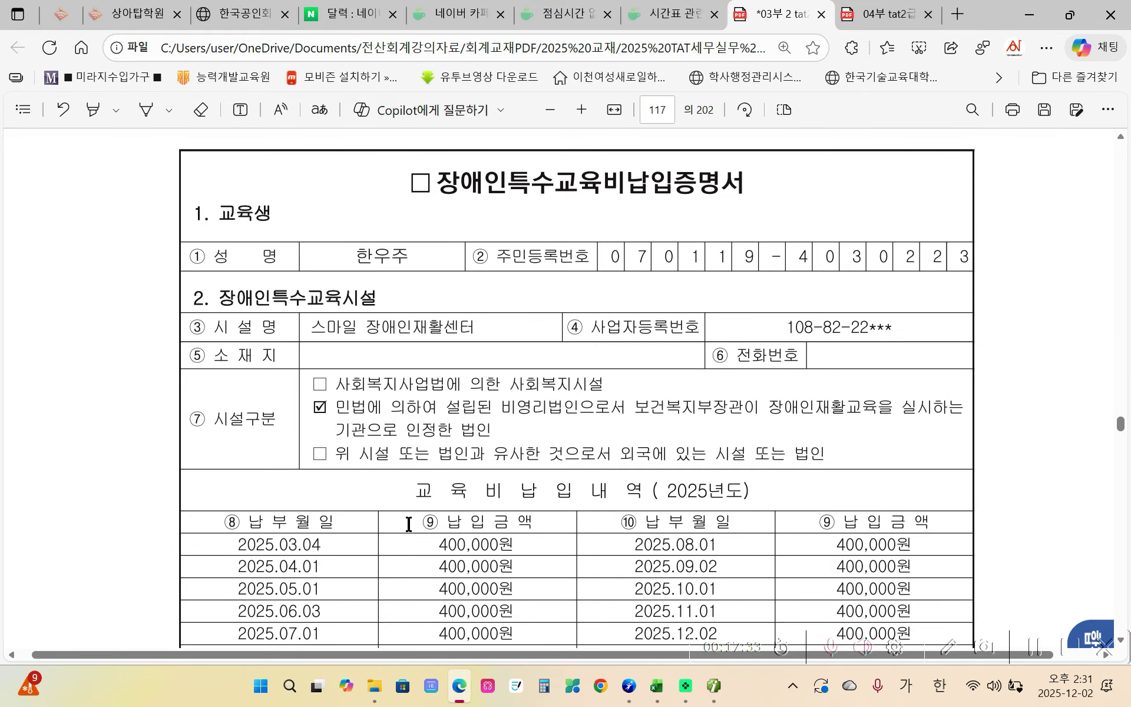
scroll(404, 454, "down", 4)
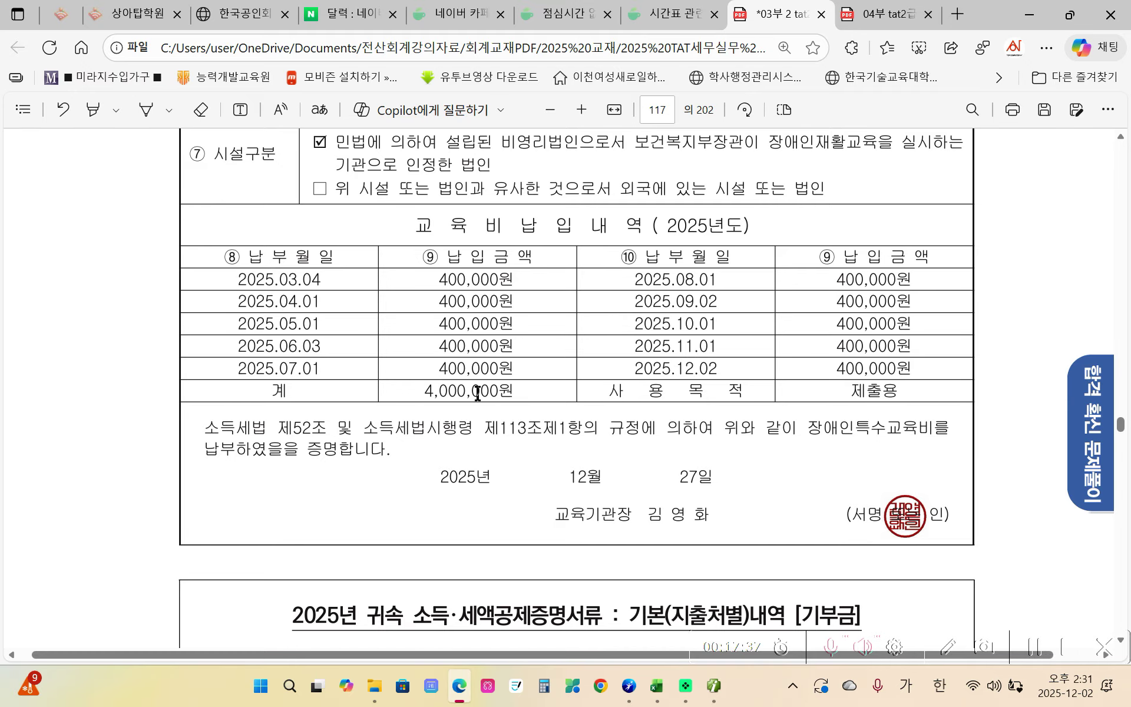
scroll(444, 455, "down", 4)
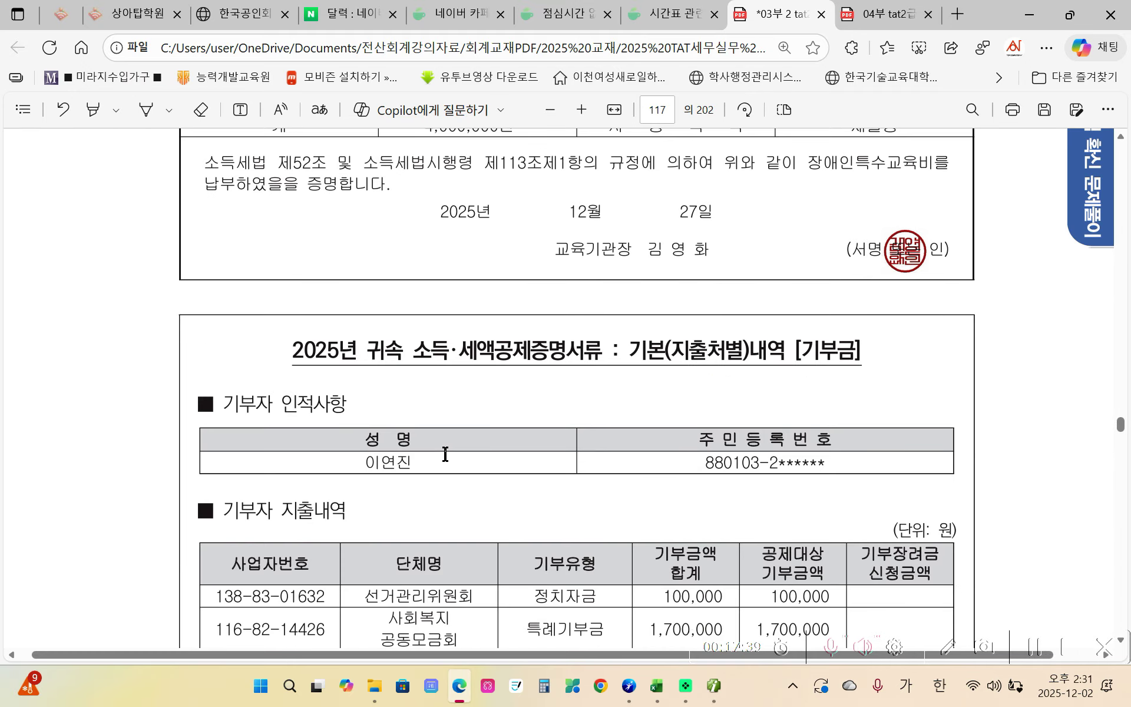
scroll(445, 454, "down", 1)
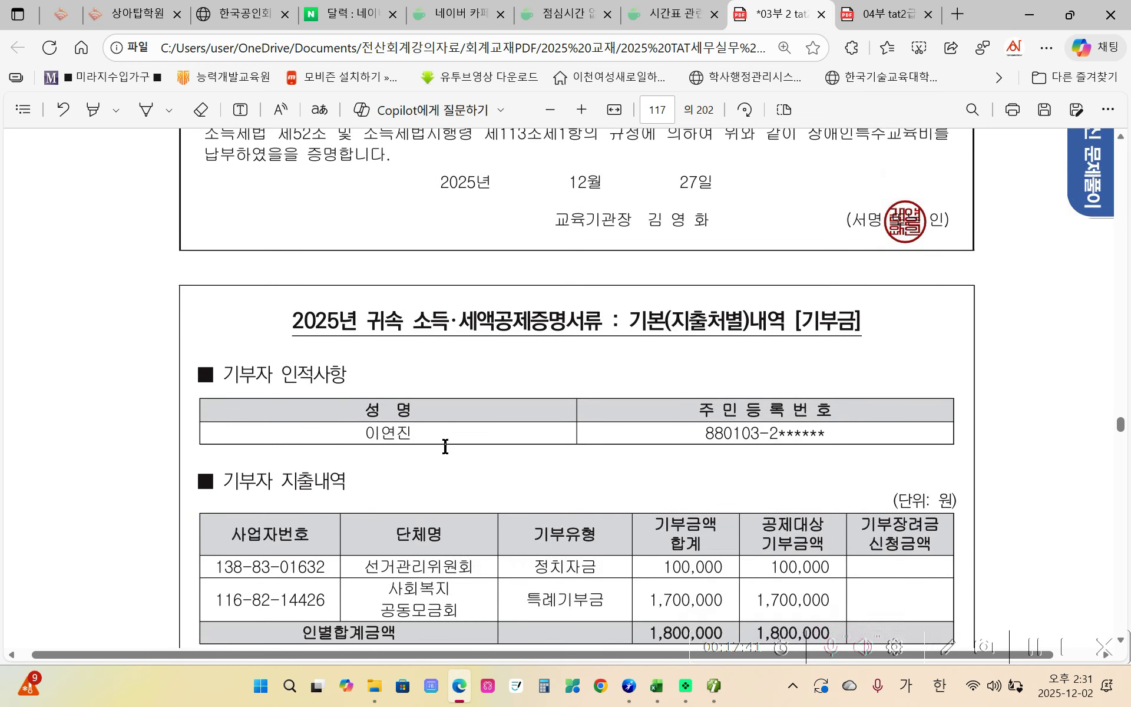
scroll(445, 447, "up", 5)
left_click(713, 685)
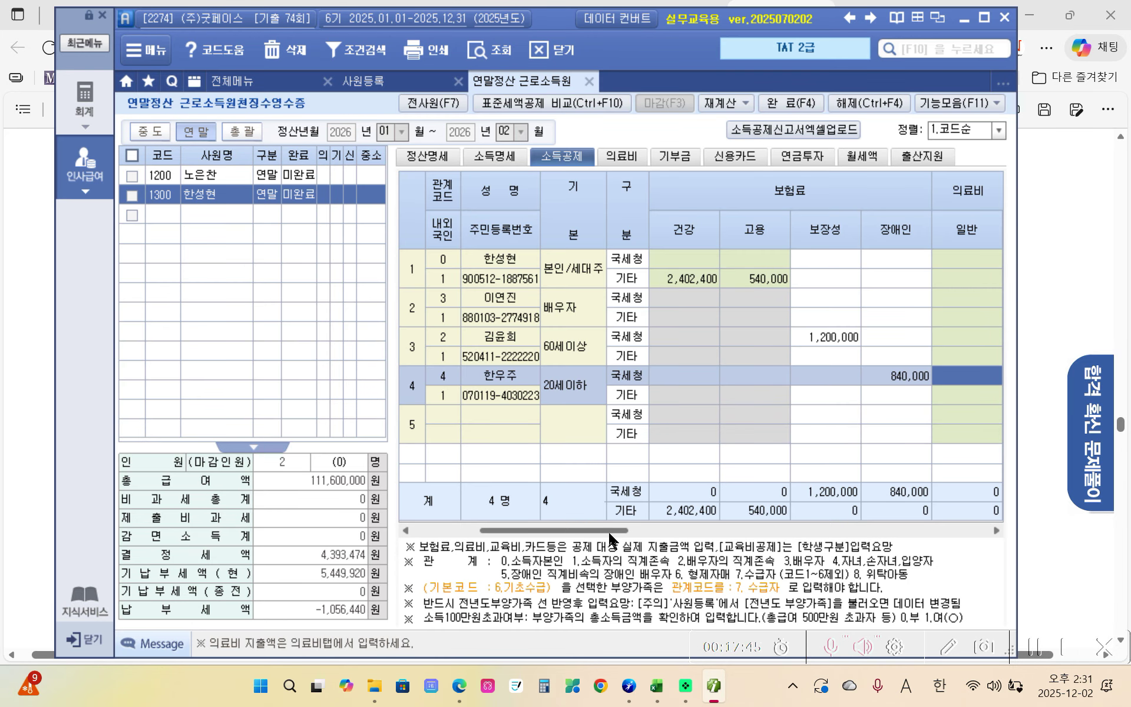
- Enter 4,000,000 as the child's disability special education cost in row 4, then bring up the donation page
left_click_drag(611, 537, 793, 543)
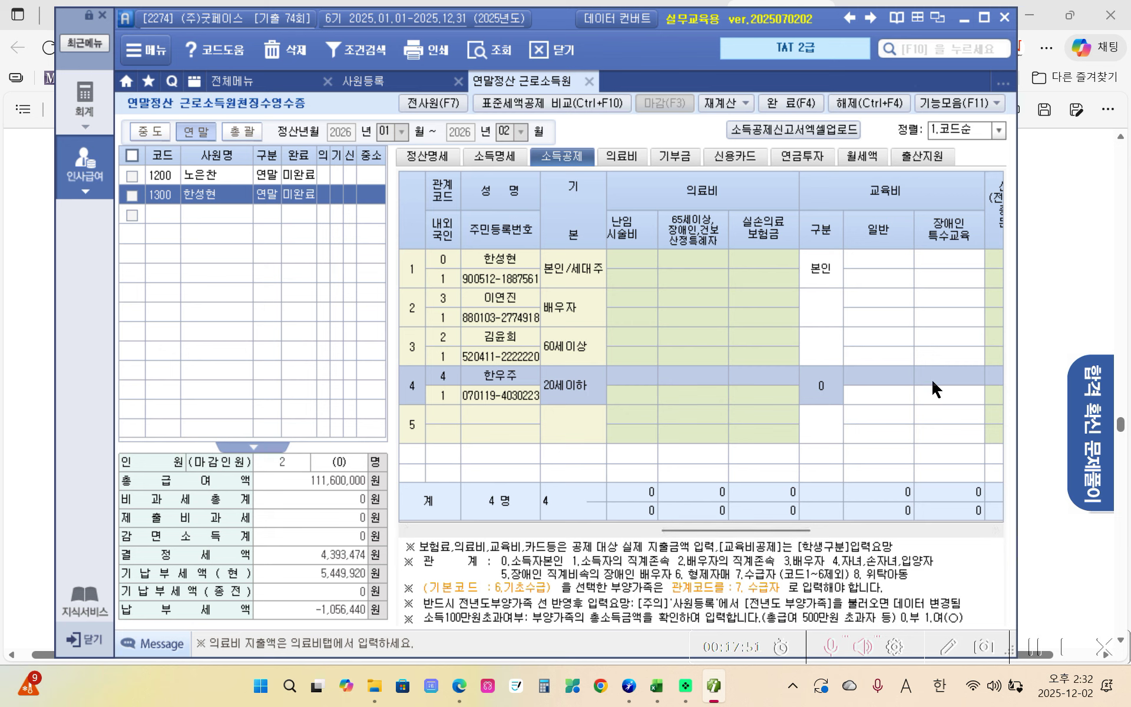
left_click(933, 400)
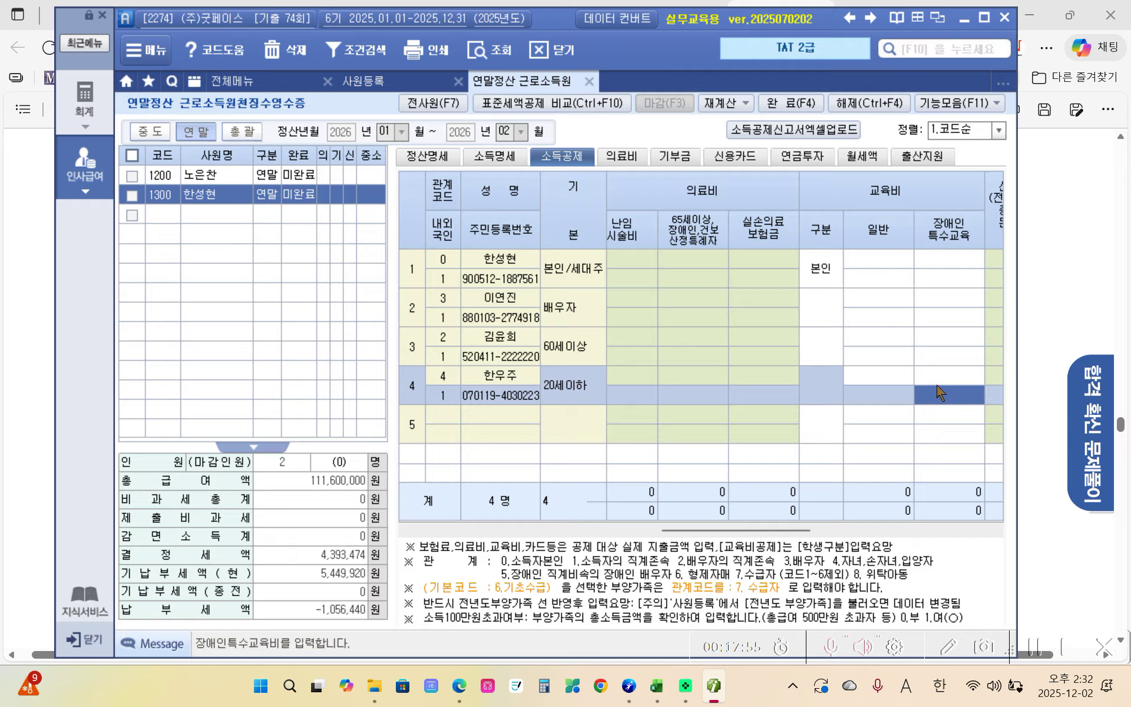
type("4,000,000")
key("Return")
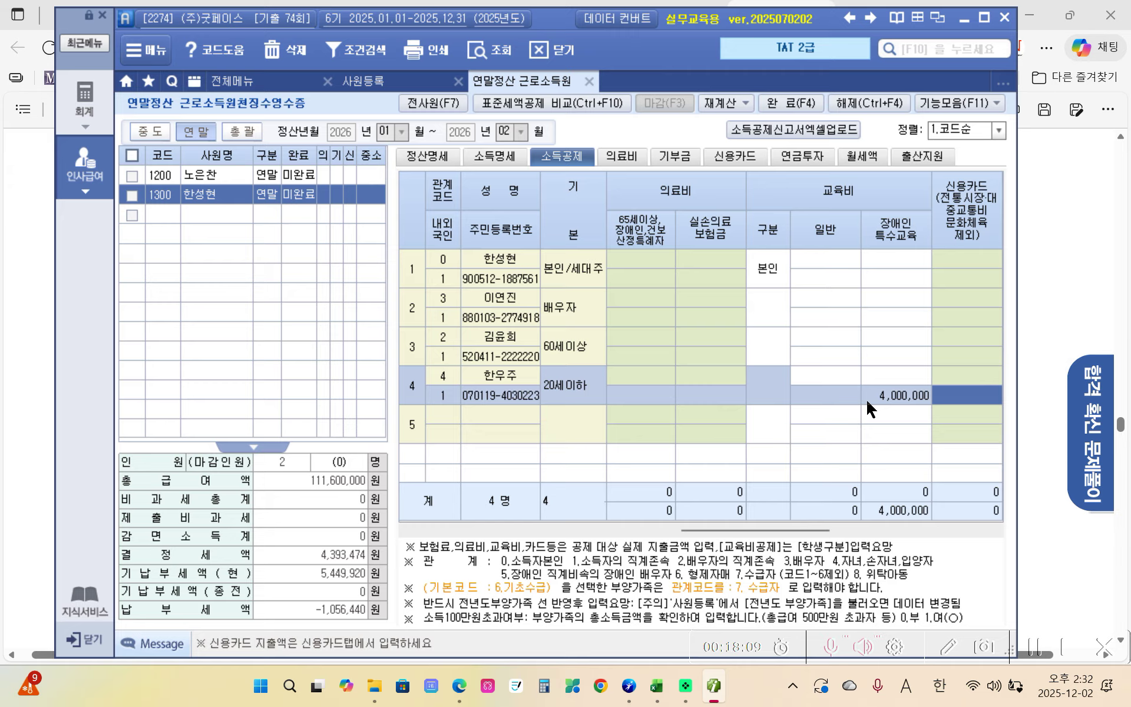
left_click(670, 157)
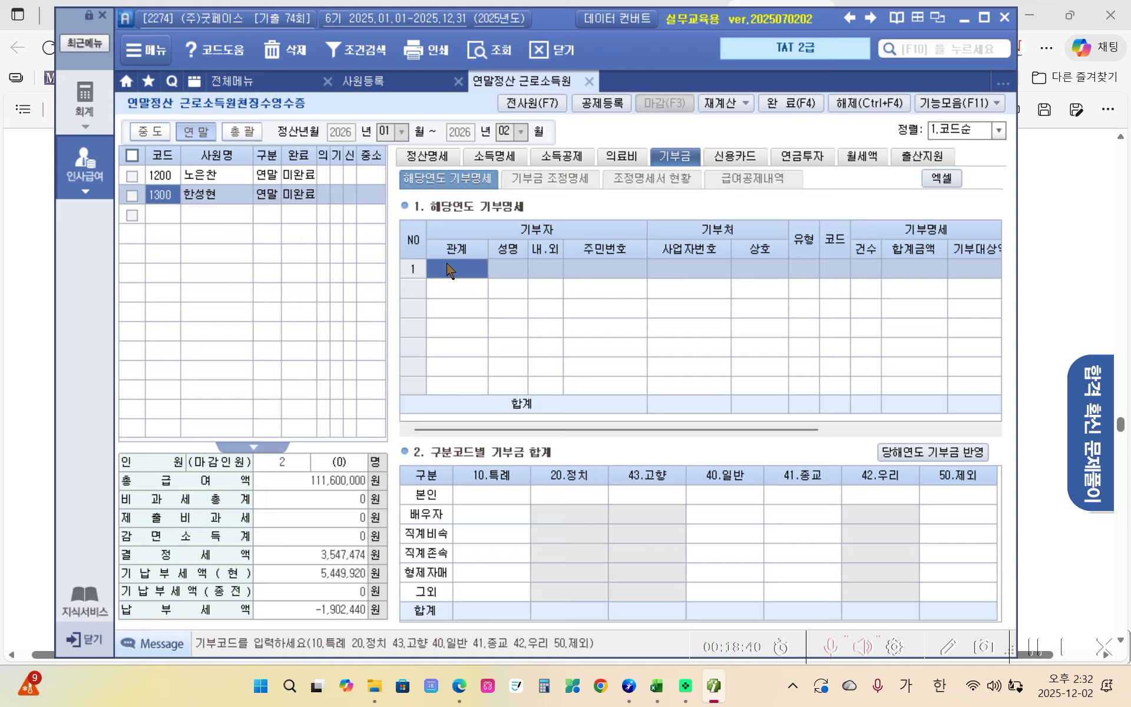
- Pick the spouse as donor and enter recipient 사회복지공동모금회 with its registration number
key("F2")
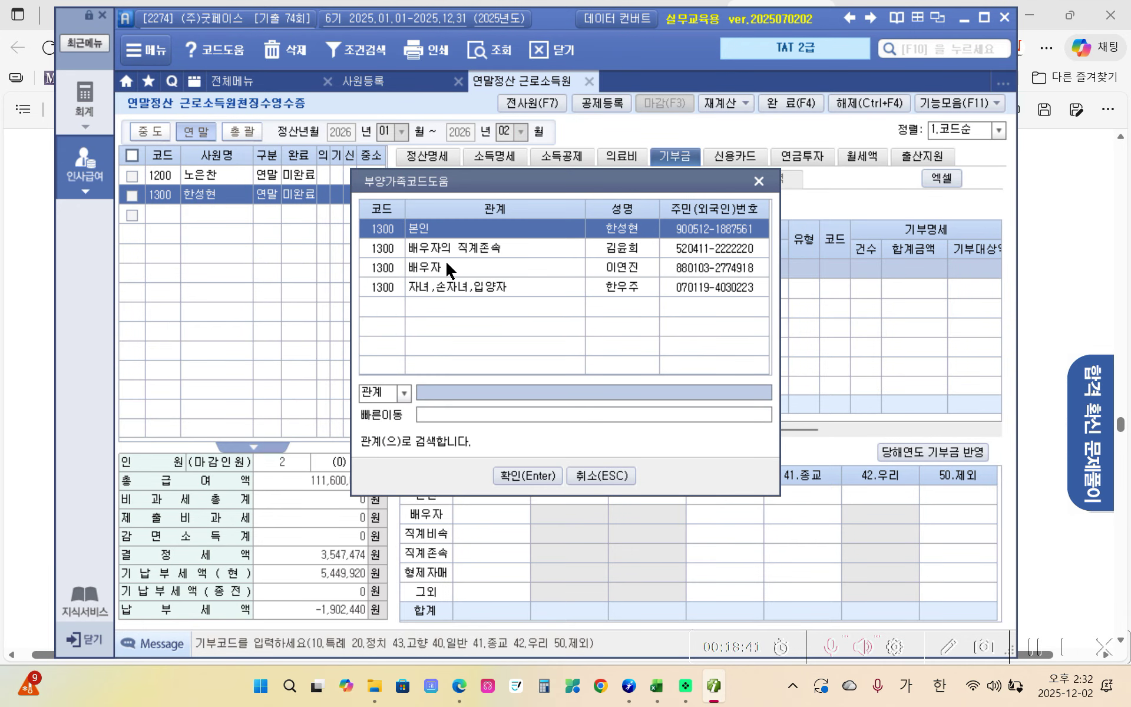
left_click(451, 246)
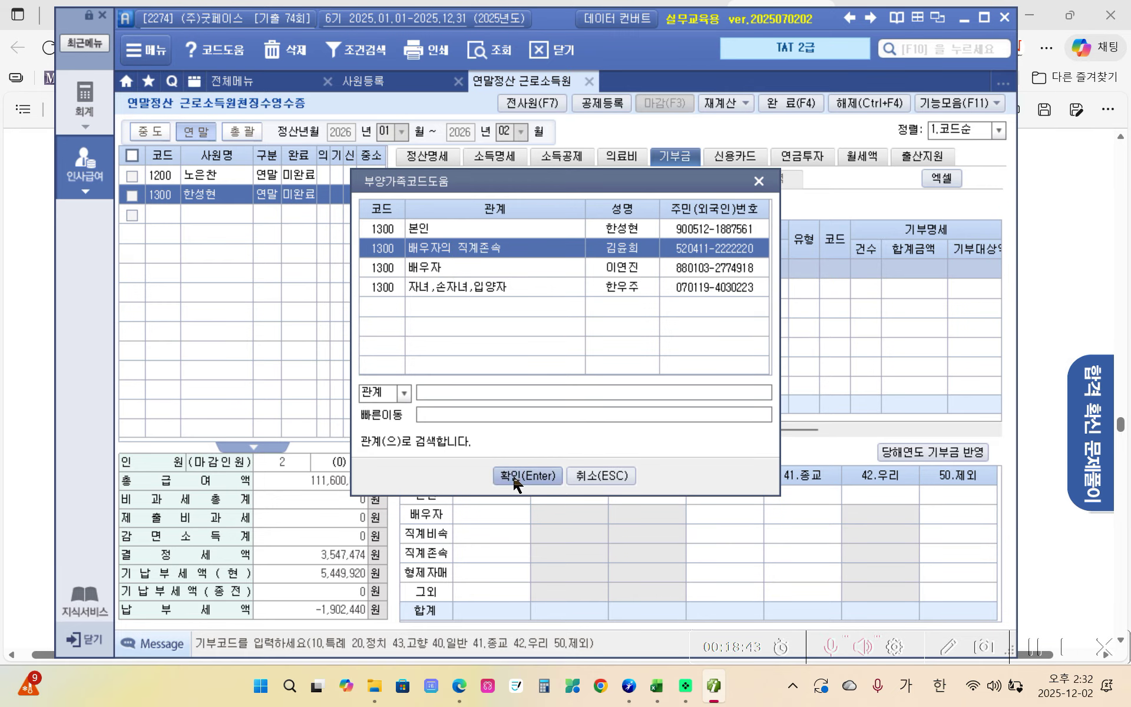
left_click(433, 274)
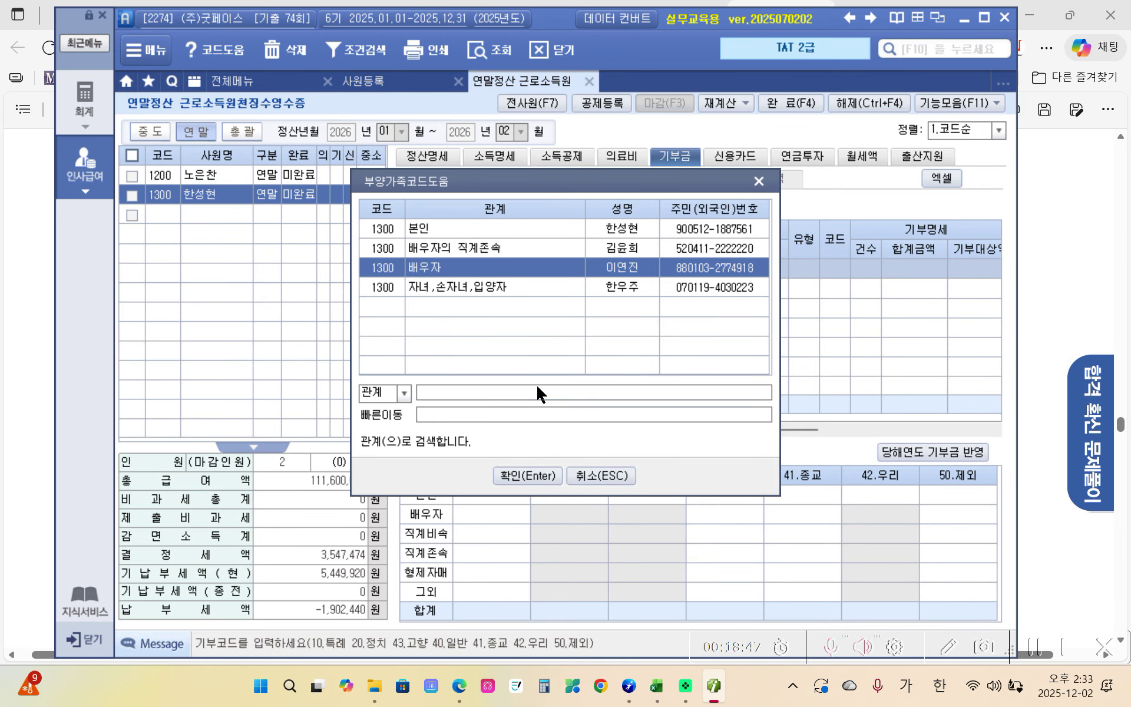
left_click(521, 476)
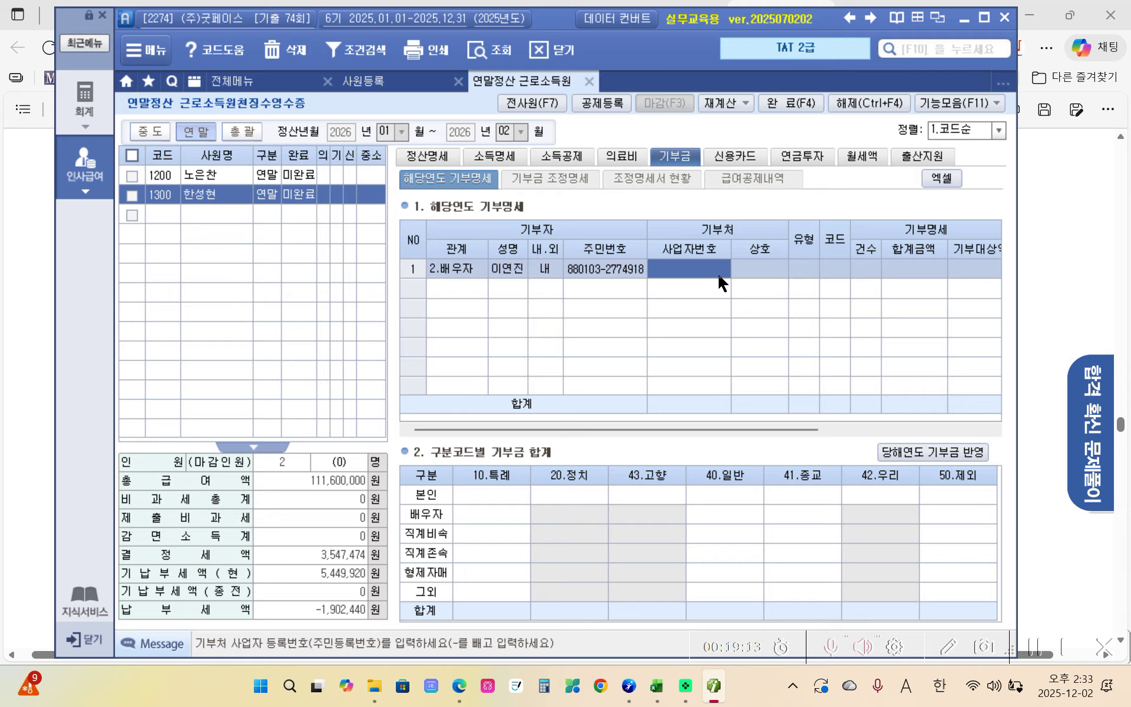
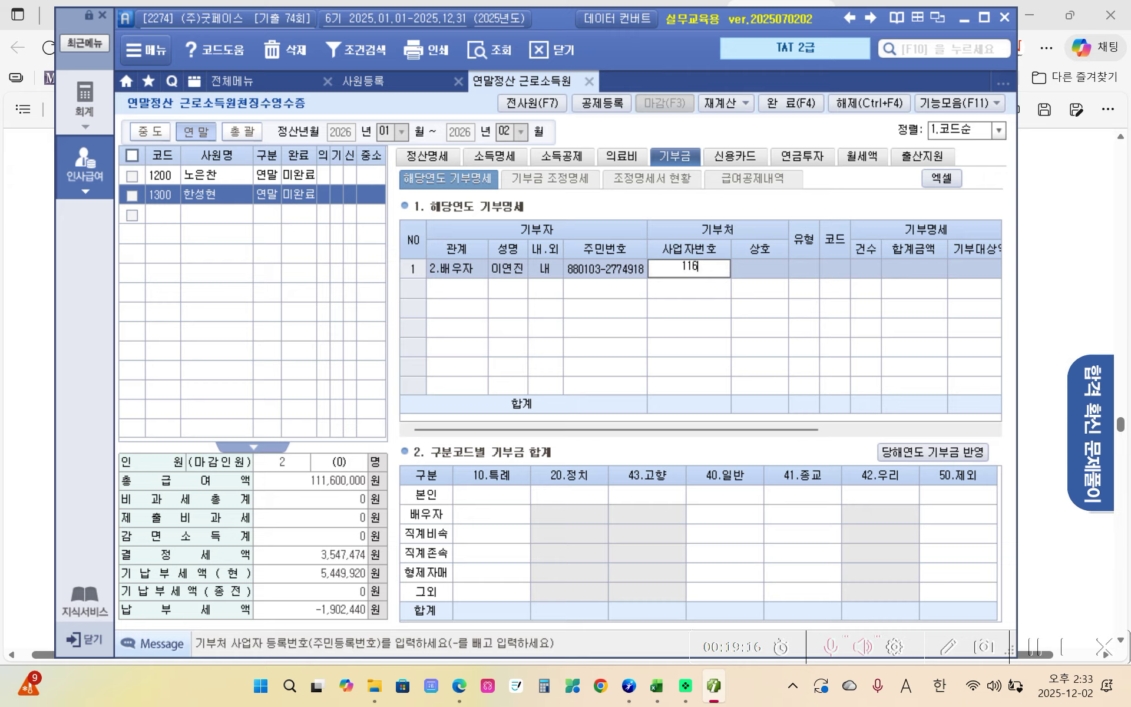
key("Return")
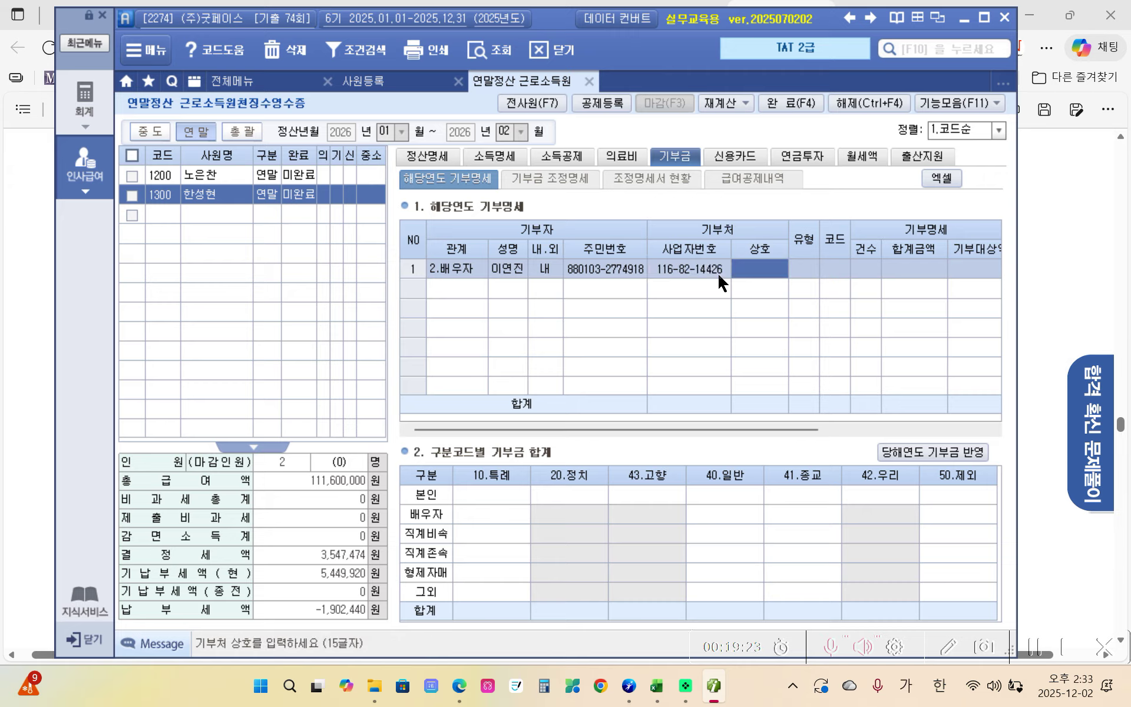
type("사회복")
type("지공동")
type("모금회")
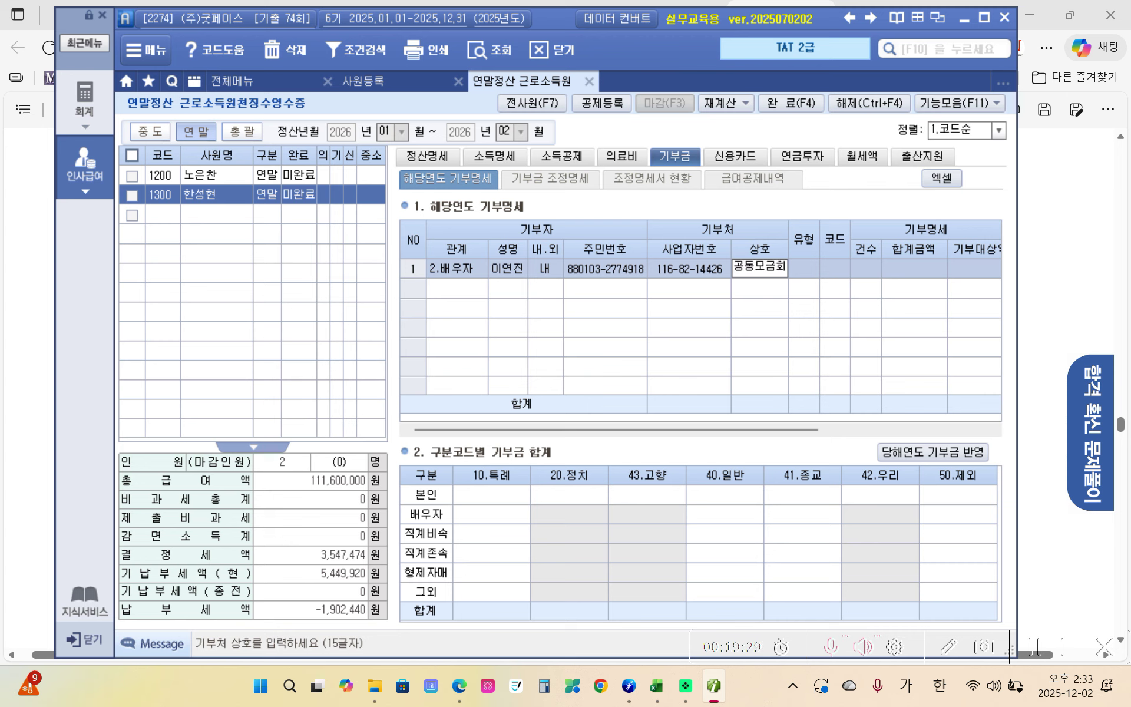
key("Return")
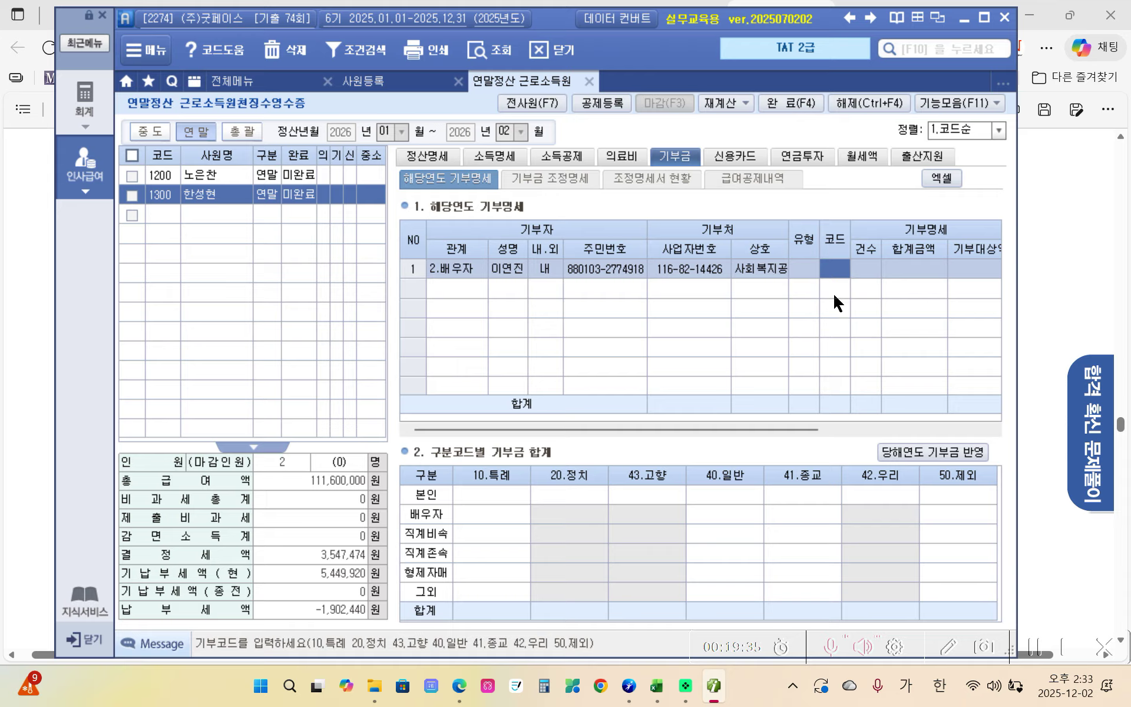
- Record the donation as code 10 (특례), count 1, amount 1,700,000
type("10")
key("Return")
type("1")
key("Return")
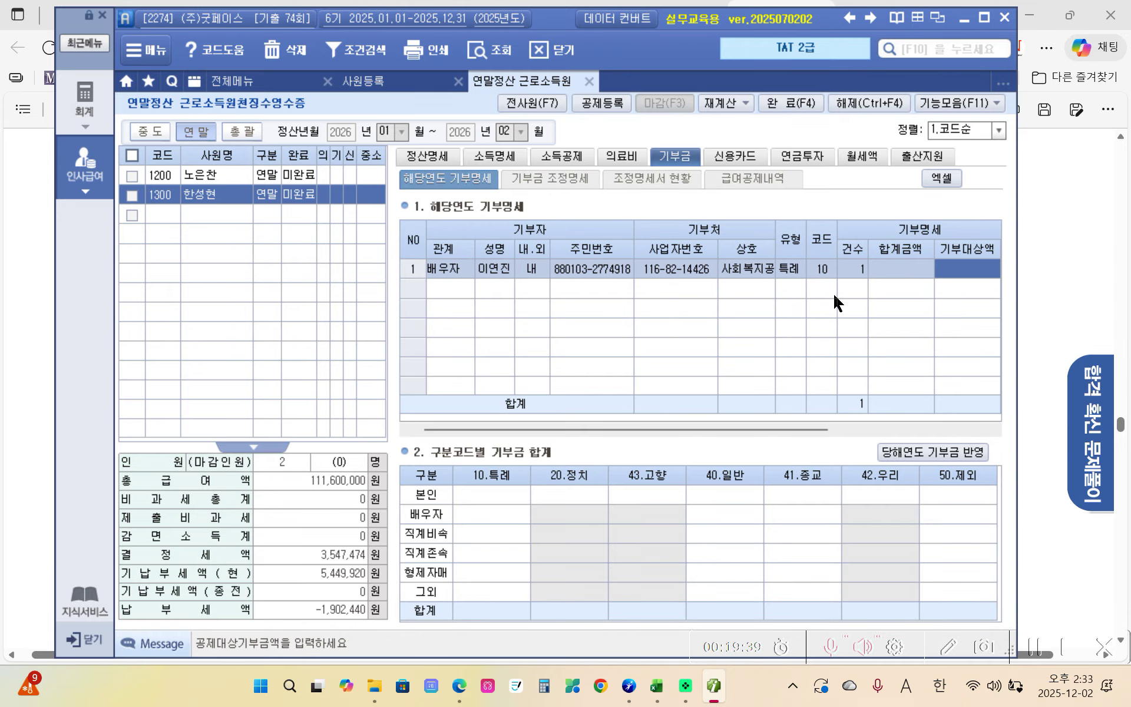
type("1,700,000")
key("Return")
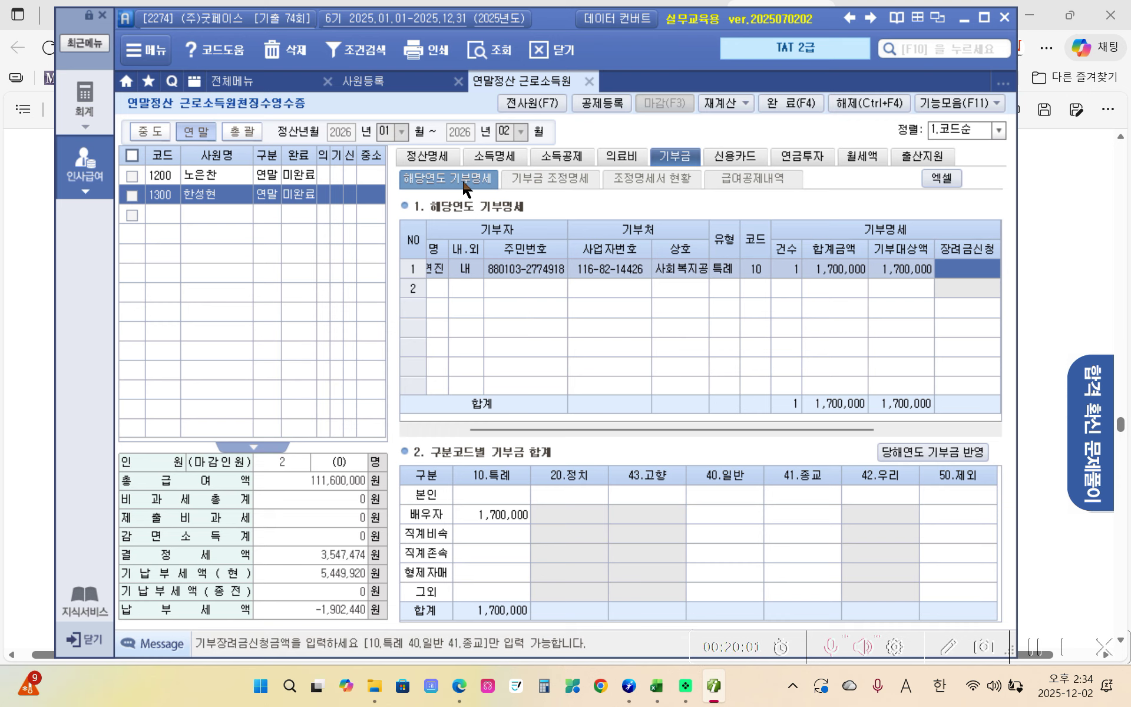
left_click(431, 156)
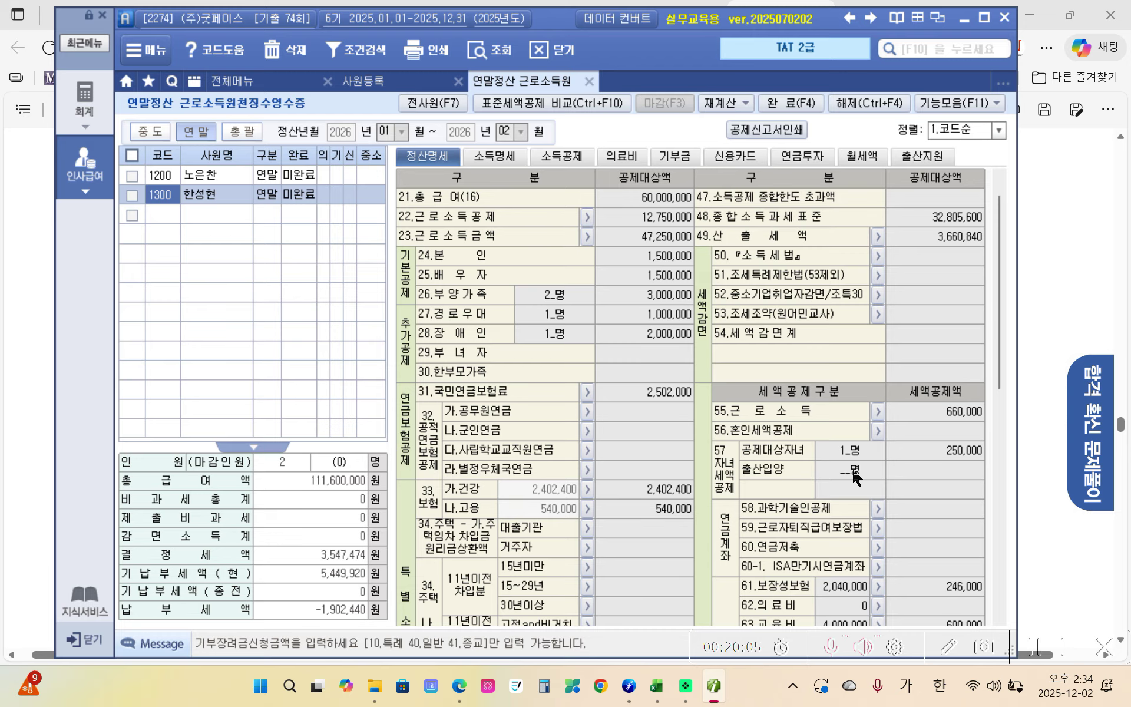
scroll(857, 474, "down", 2)
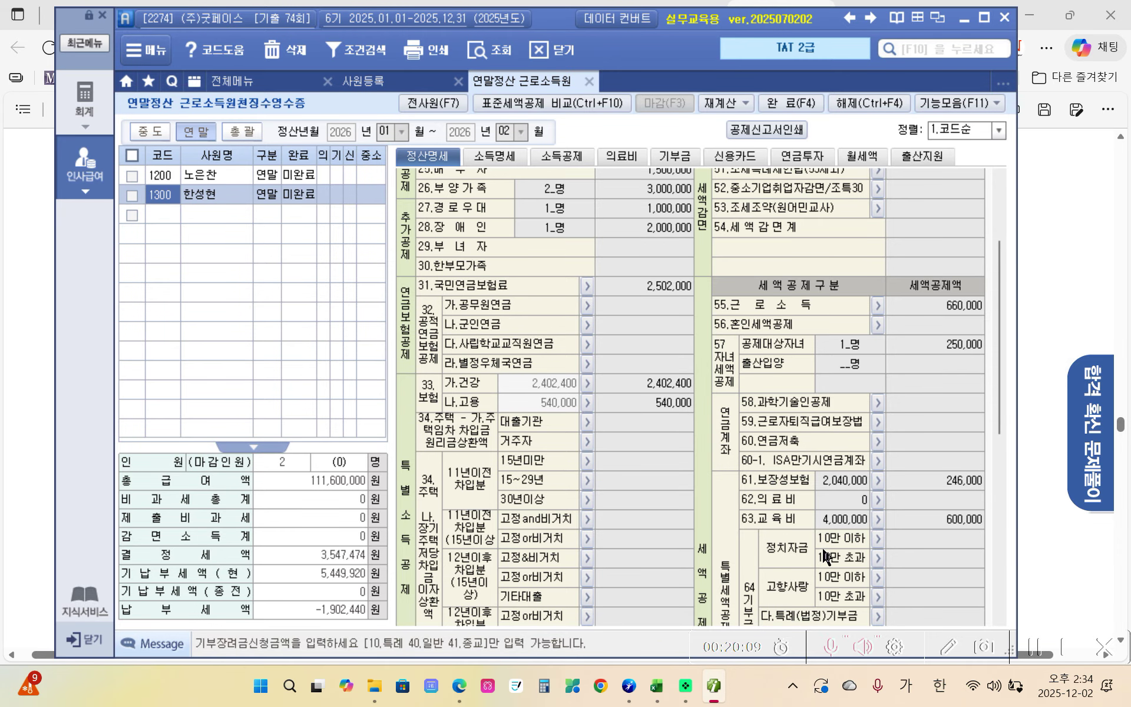
scroll(825, 557, "down", 2)
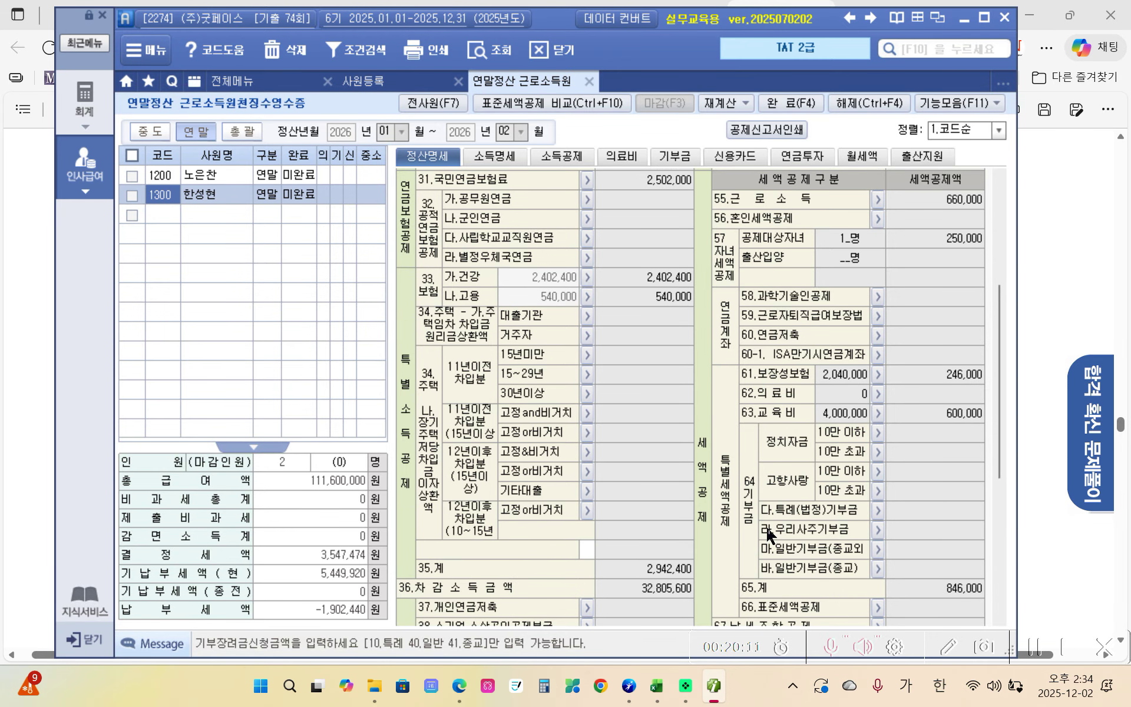
left_click(928, 511)
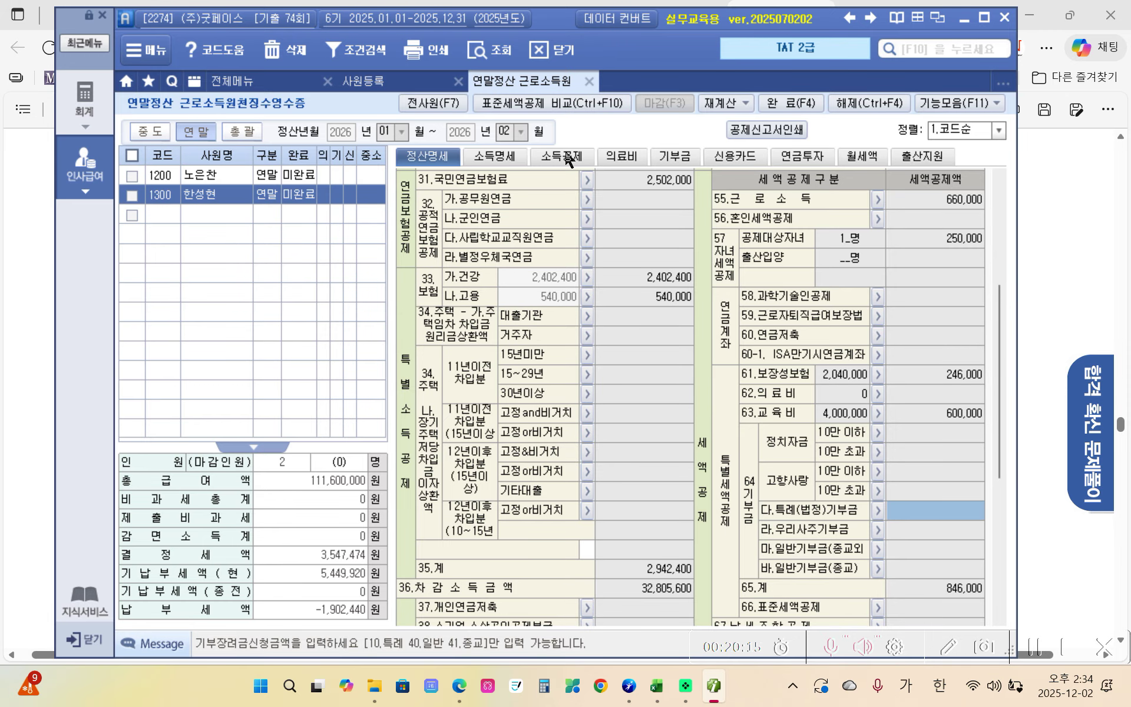
left_click(672, 157)
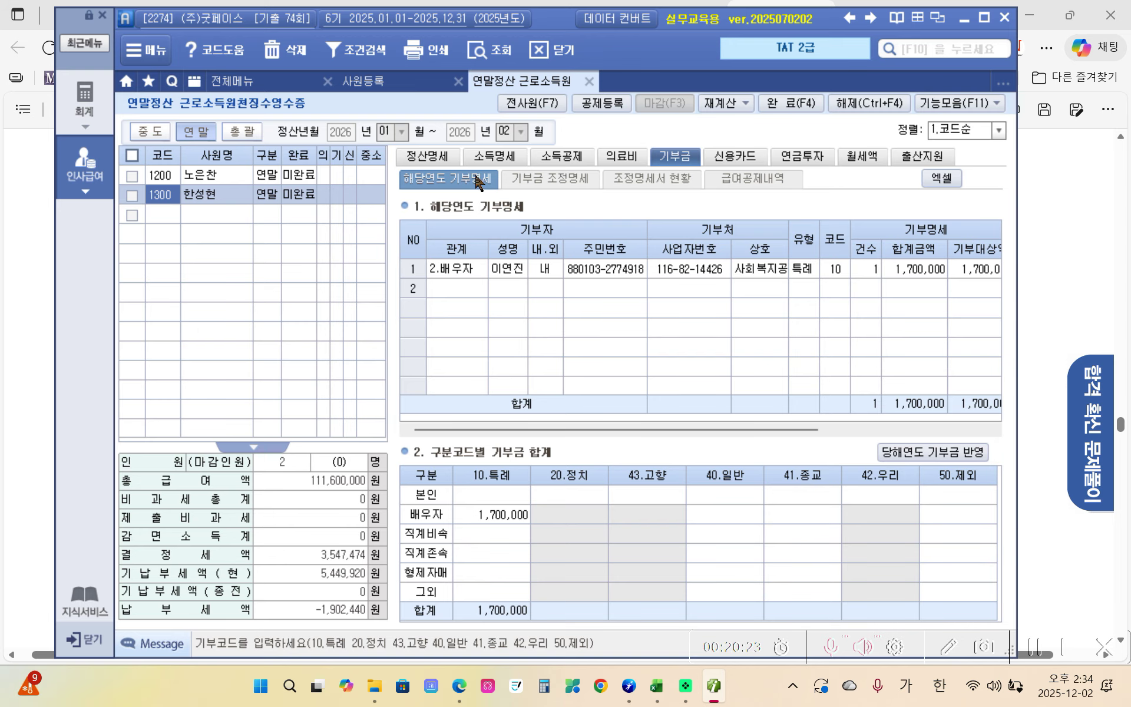
- Calculate the donation deduction in 기부금 조정명세 and apply it to the settlement sheet
left_click(536, 182)
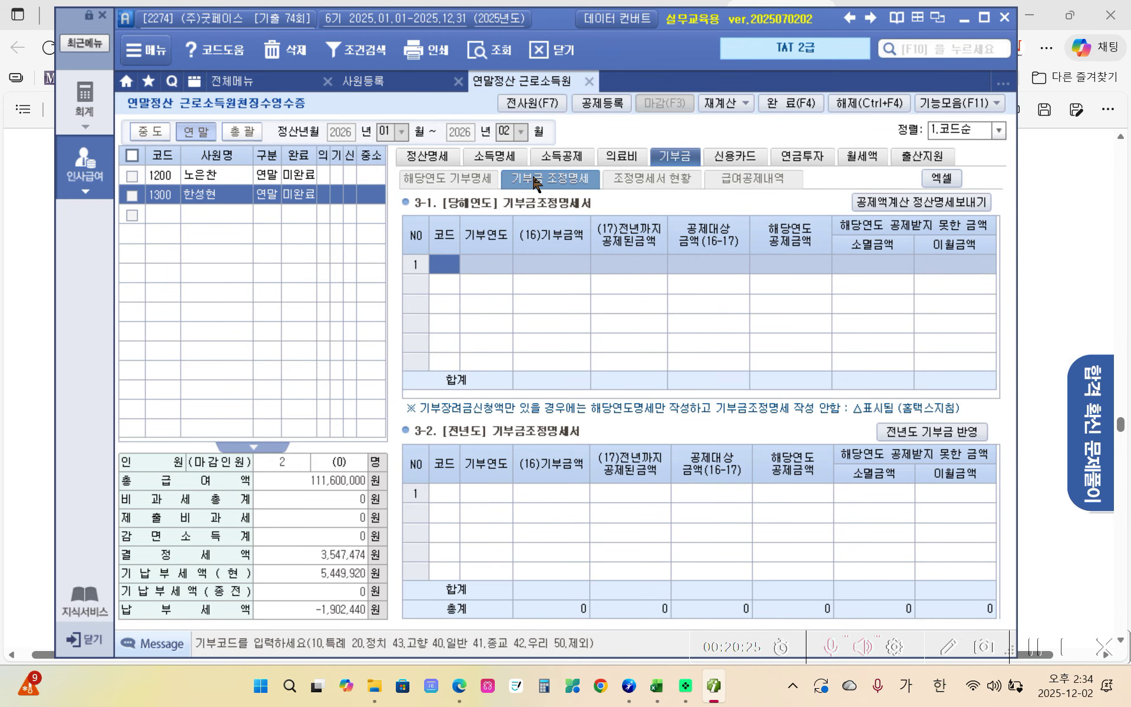
left_click(932, 202)
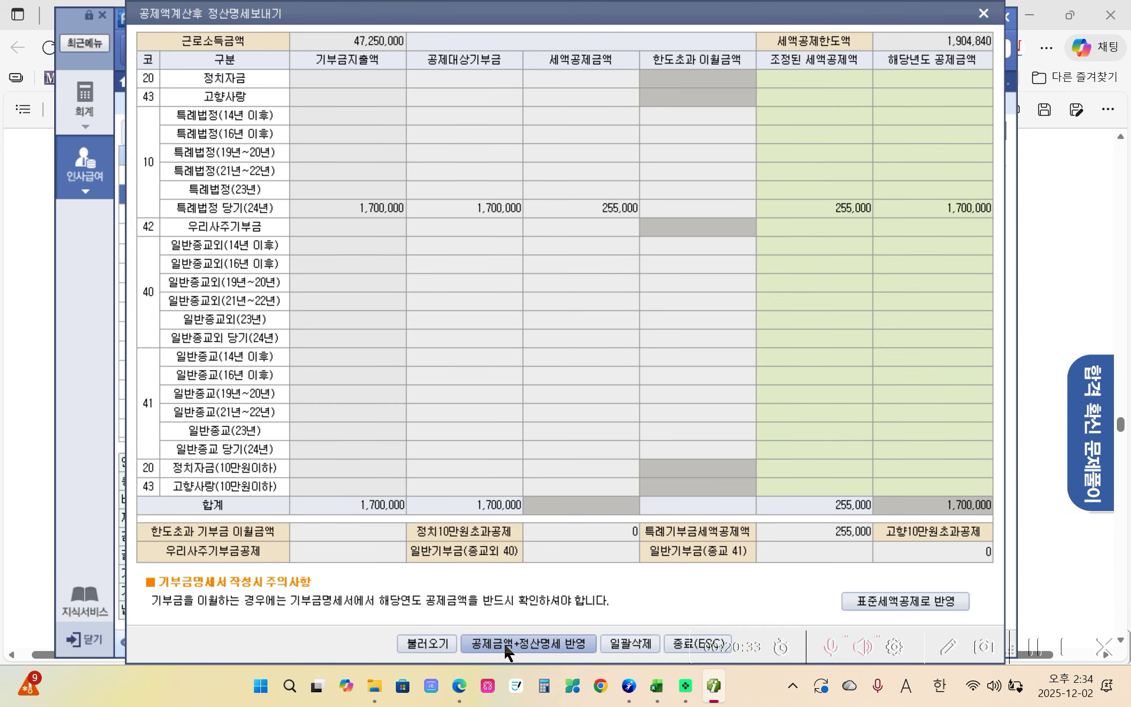
left_click(543, 649)
left_click(528, 382)
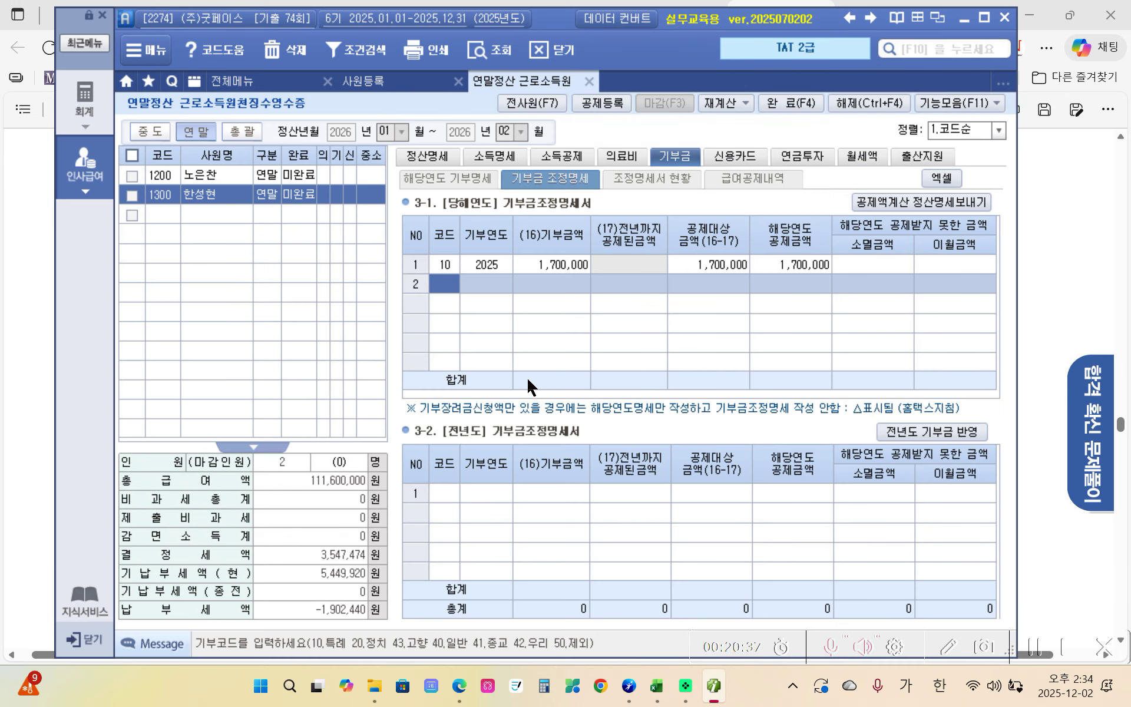
- Verify the 특례 donation tax credit shows 255,000 in the 정산명세 sheet
left_click(436, 158)
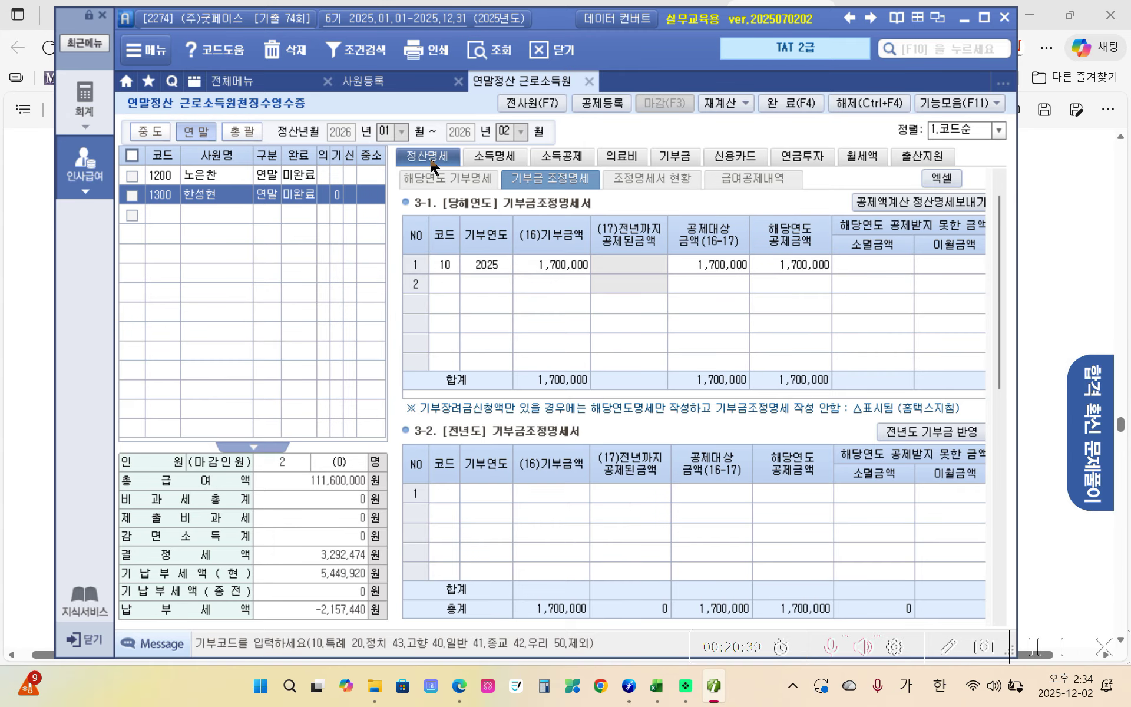
scroll(816, 476, "down", 5)
scroll(907, 507, "down", 3)
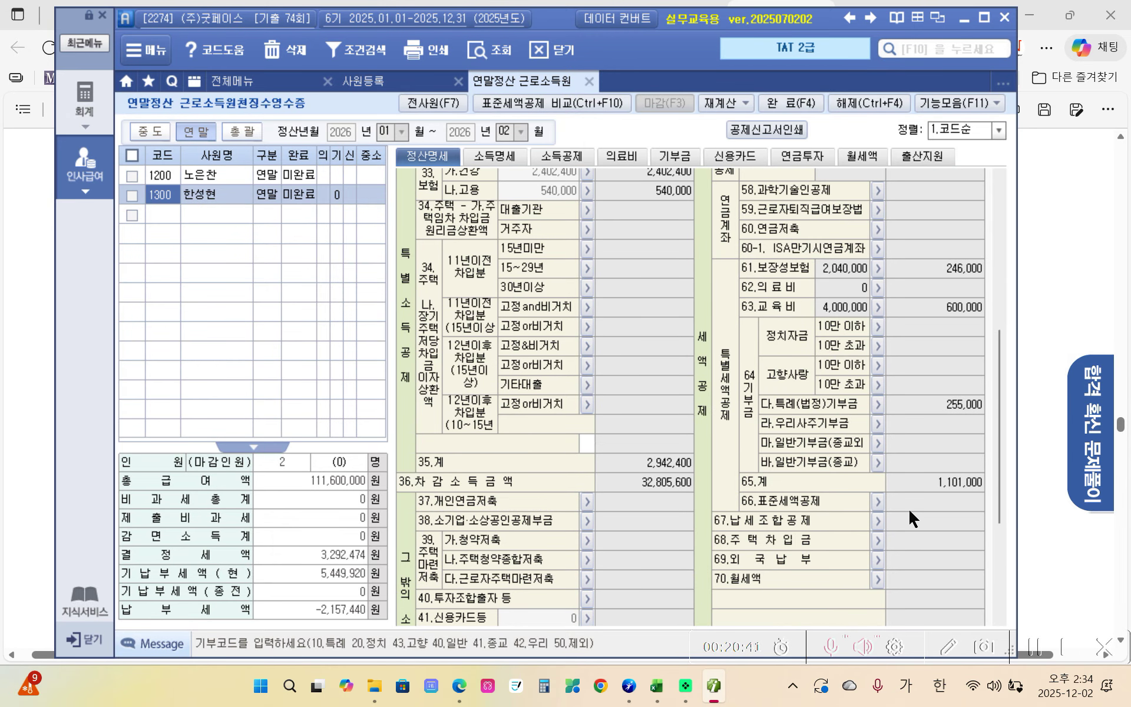
left_click(950, 402)
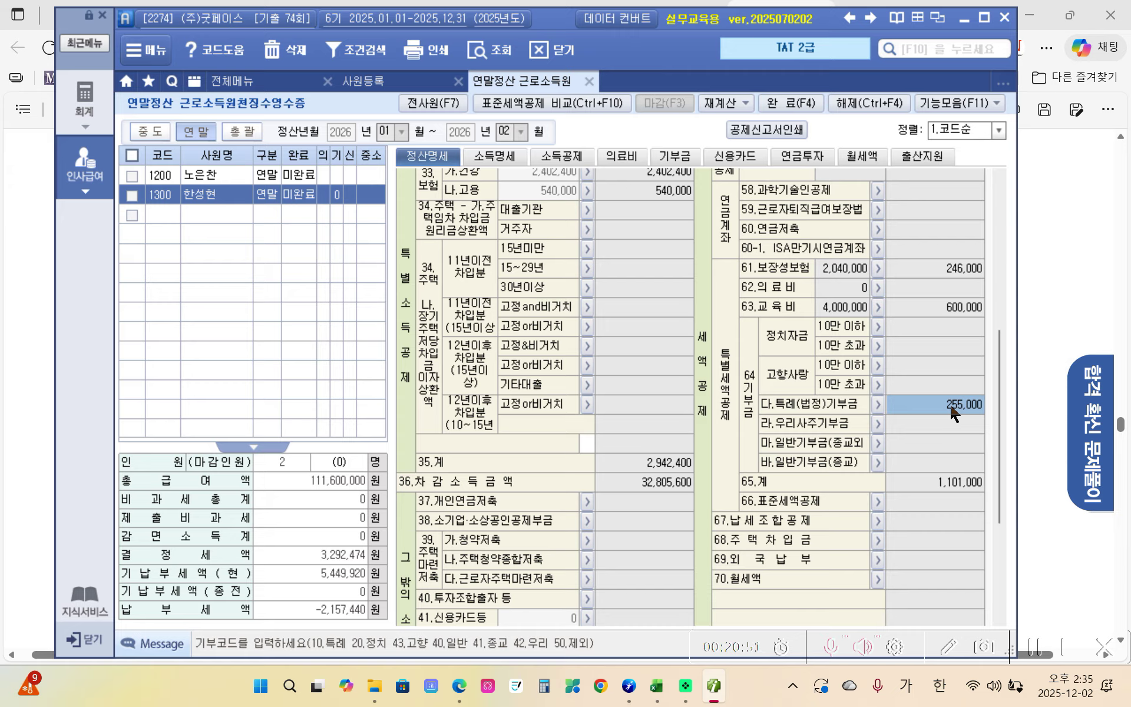
mouse_move(459, 685)
left_click(476, 562)
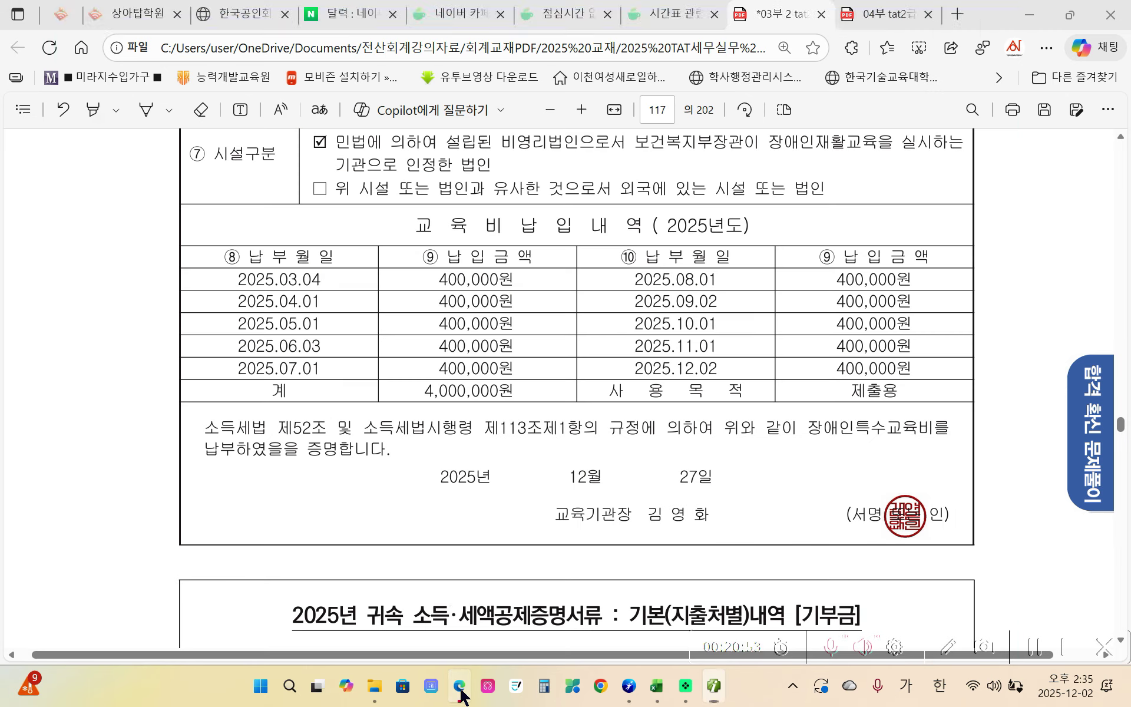
- Highlight the tenant's name in yellow on the page 118 monthly rent receipt
scroll(476, 566, "down", 5)
scroll(493, 560, "down", 6)
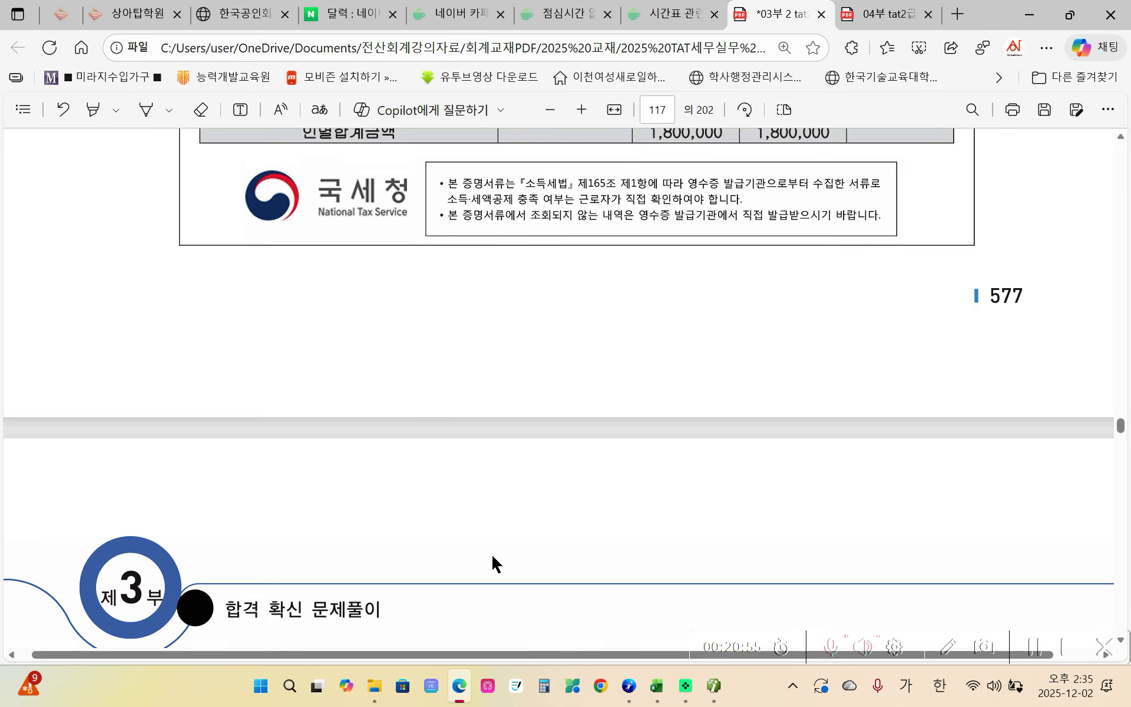
scroll(492, 557, "down", 4)
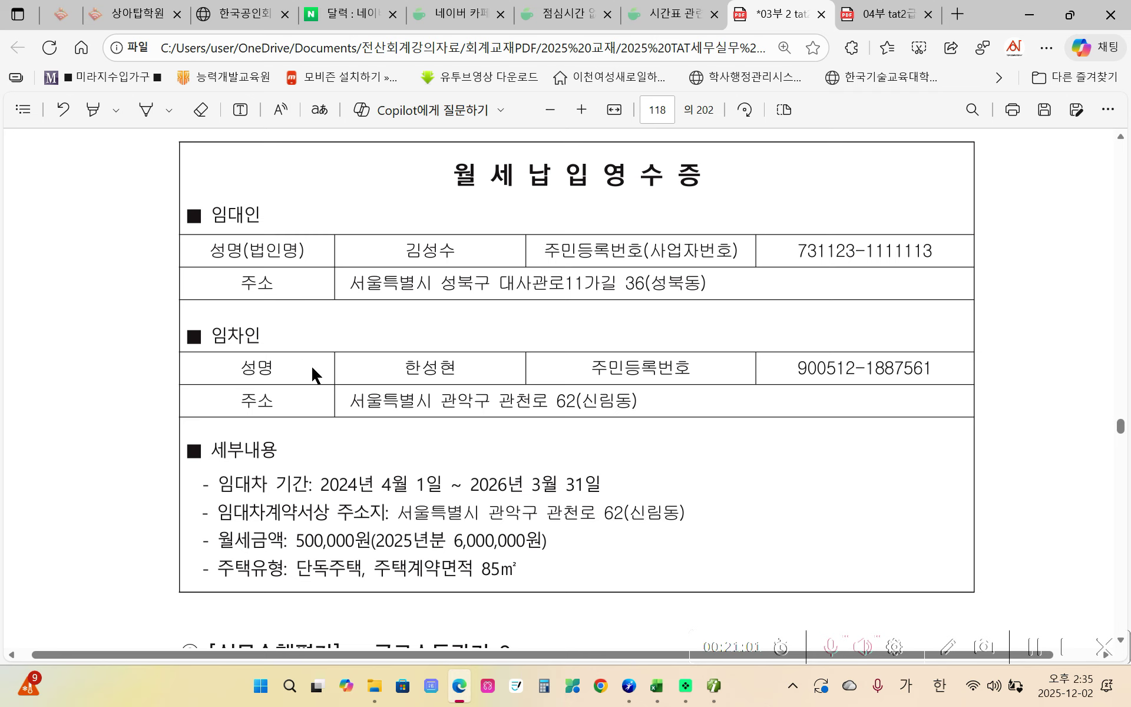
left_click_drag(402, 363, 456, 368)
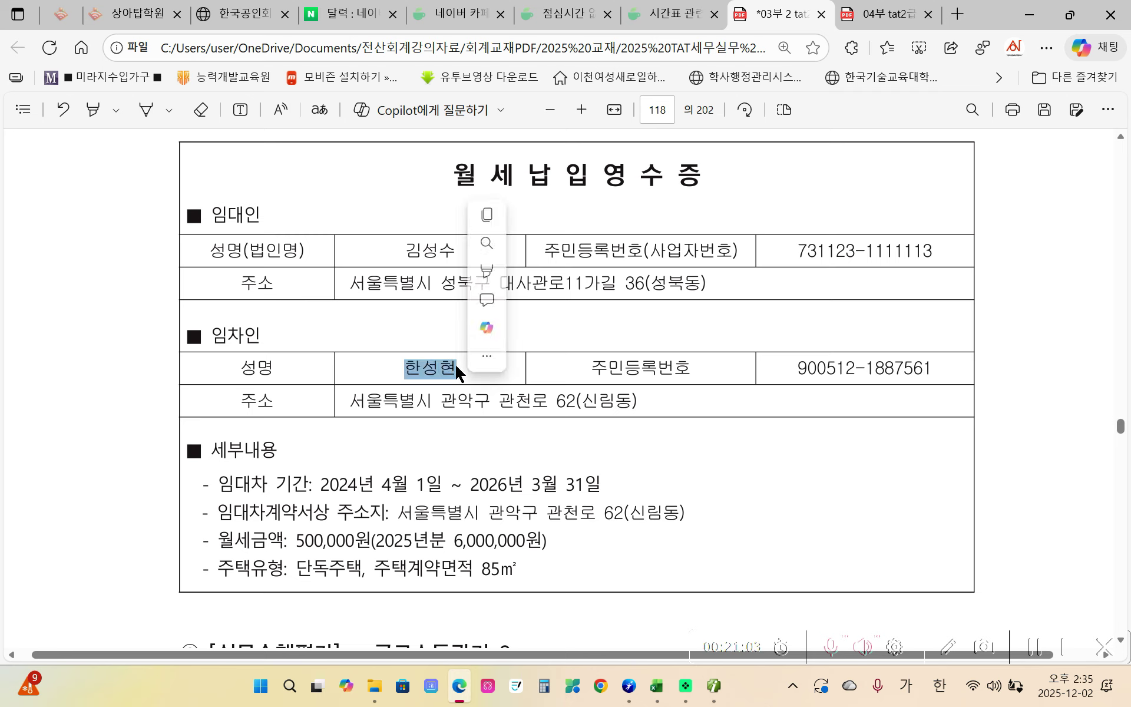
mouse_move(498, 274)
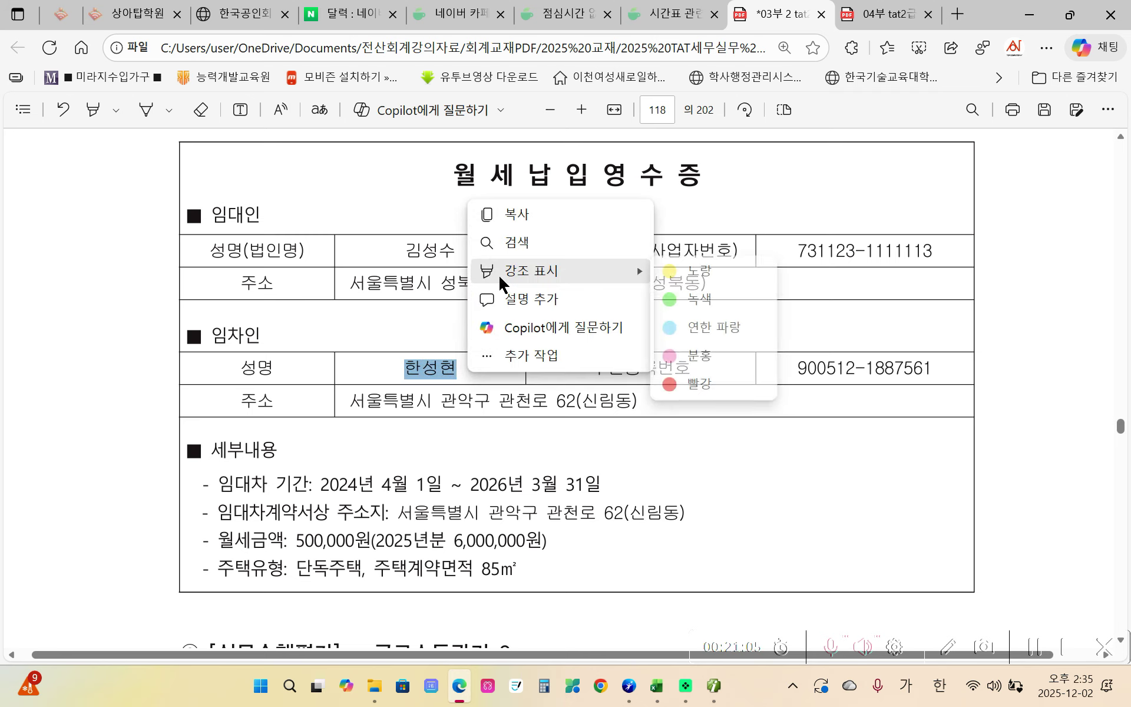
left_click(726, 269)
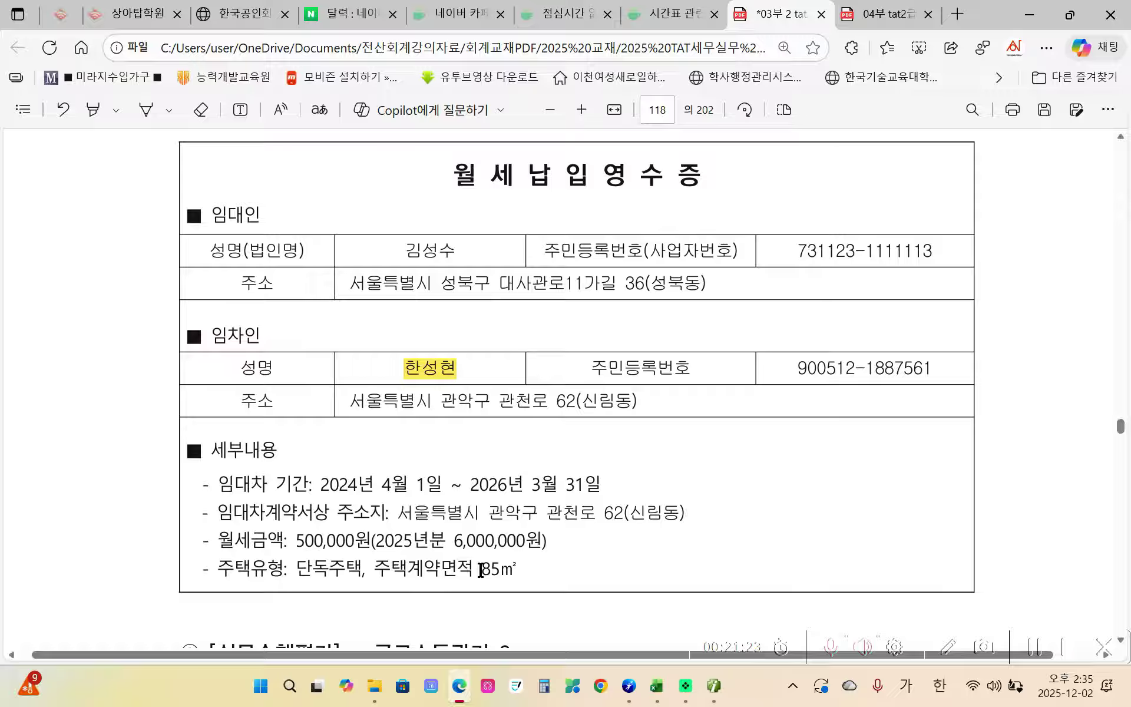
- Highlight the 85㎡ contract area in yellow
left_click_drag(518, 569, 476, 570)
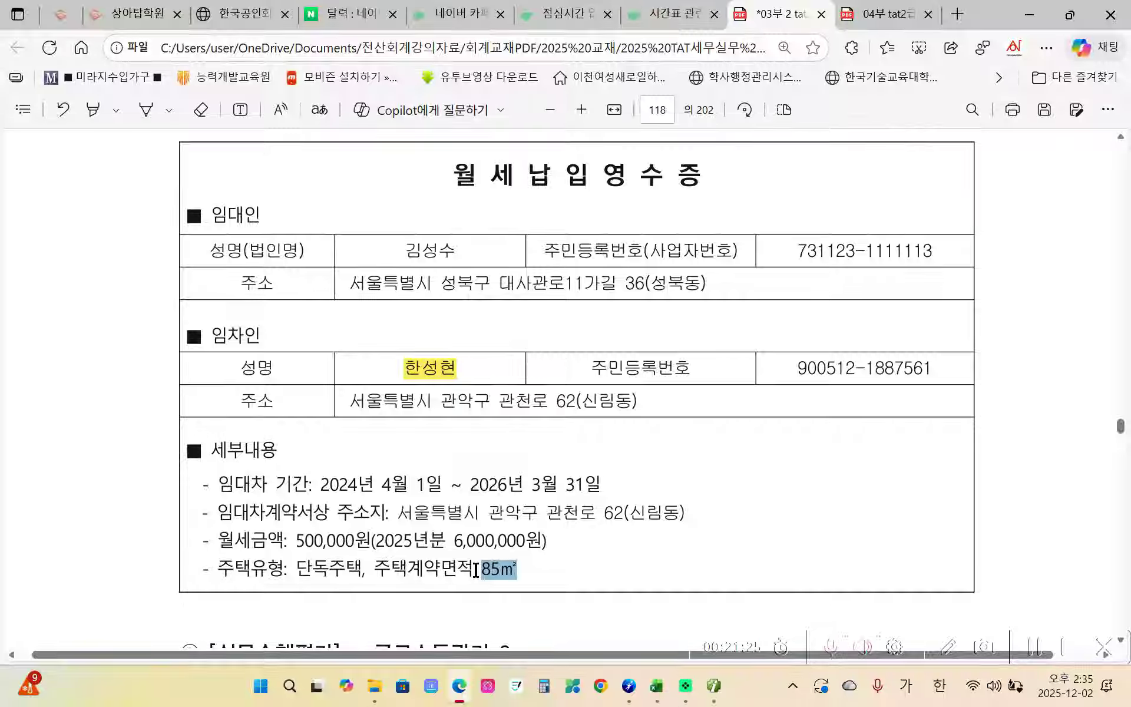
right_click(495, 569)
mouse_move(532, 480)
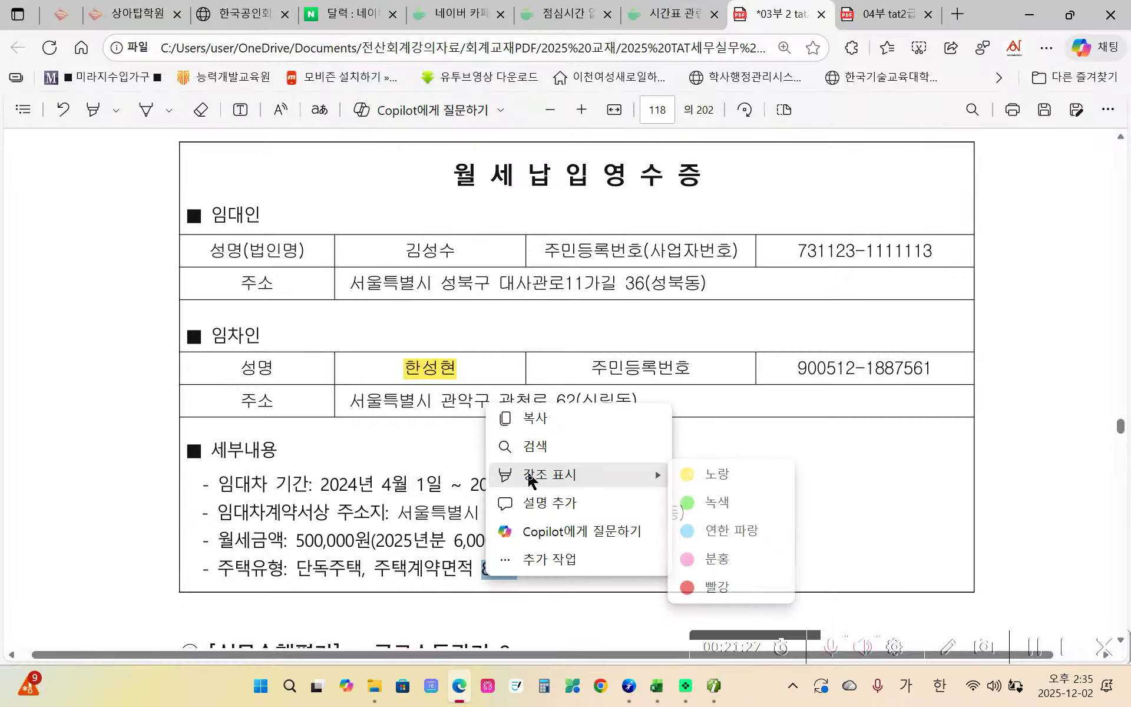
left_click(690, 475)
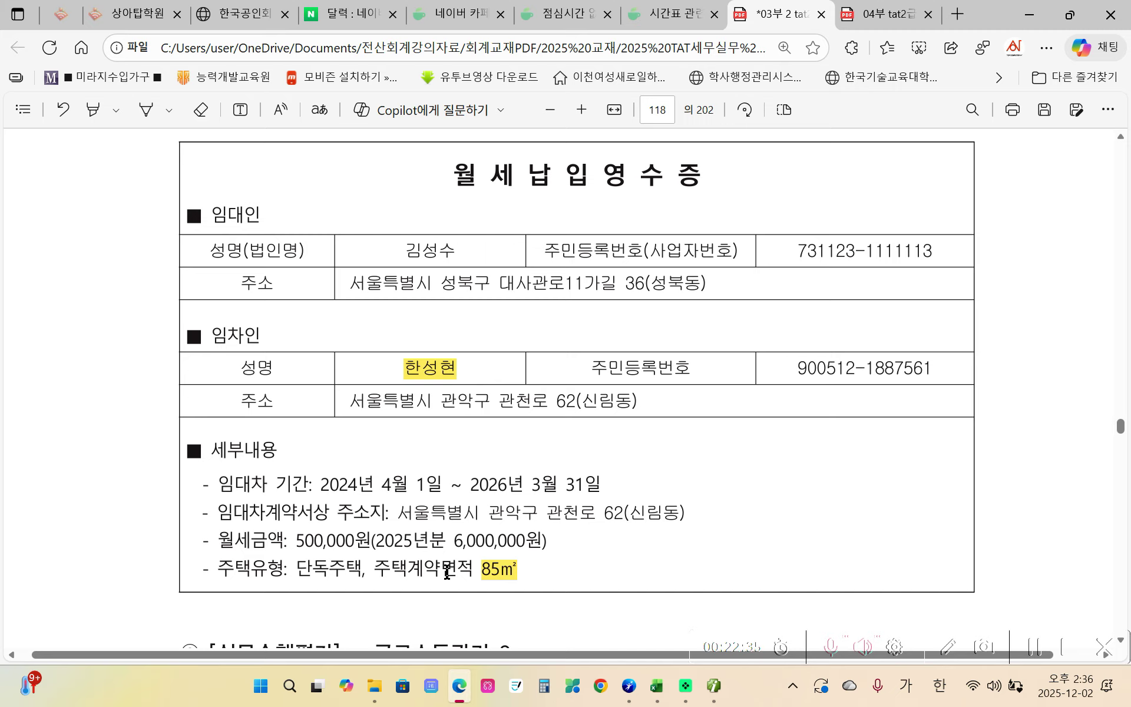
- Leave the page 118 rent receipt and switch back to the payroll program
left_click(699, 689)
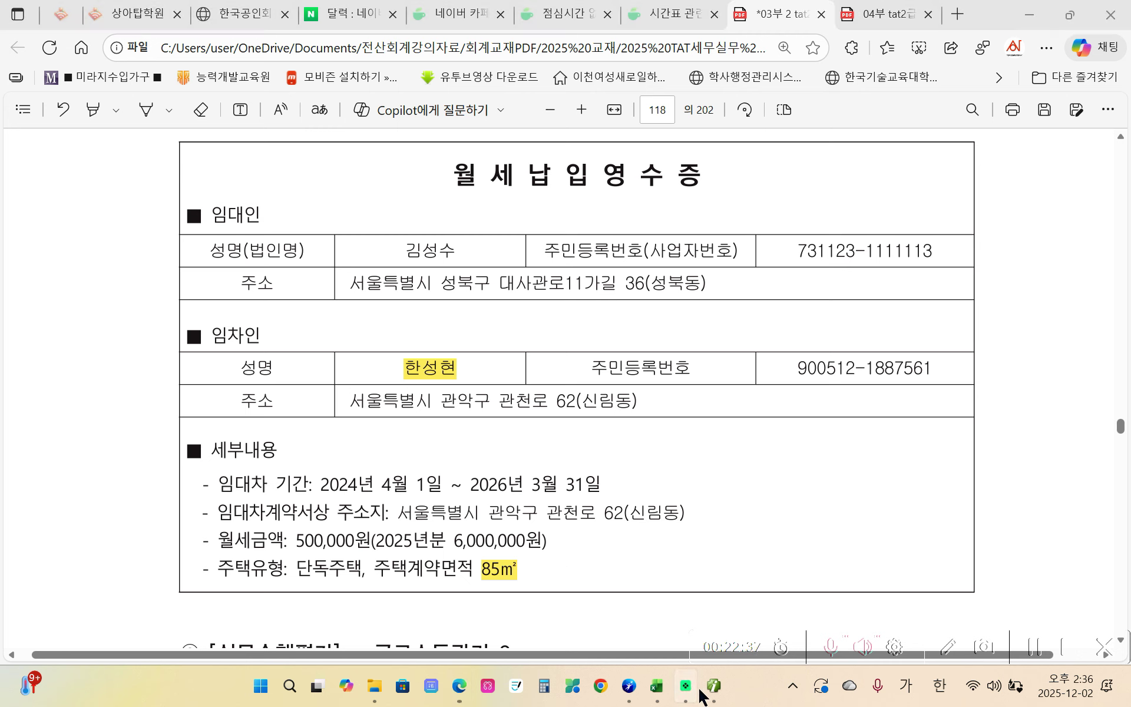
- Open the 70.월세액 details and enter the landlord's name and resident registration number
left_click(713, 686)
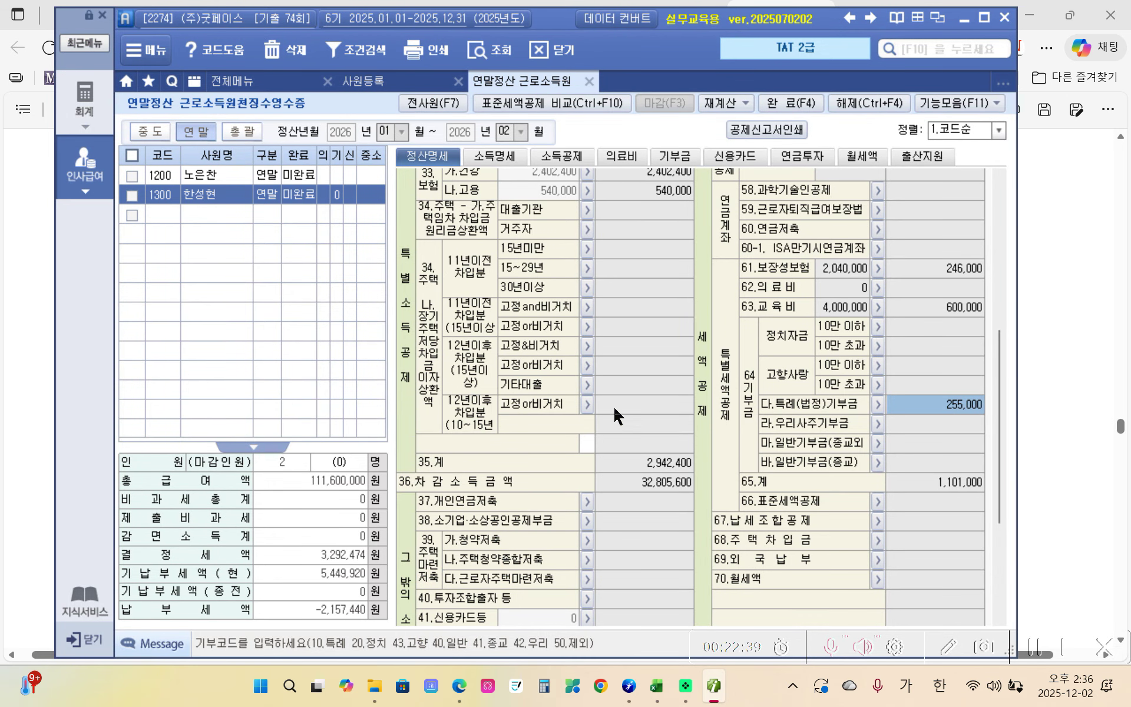
scroll(845, 439, "down", 3)
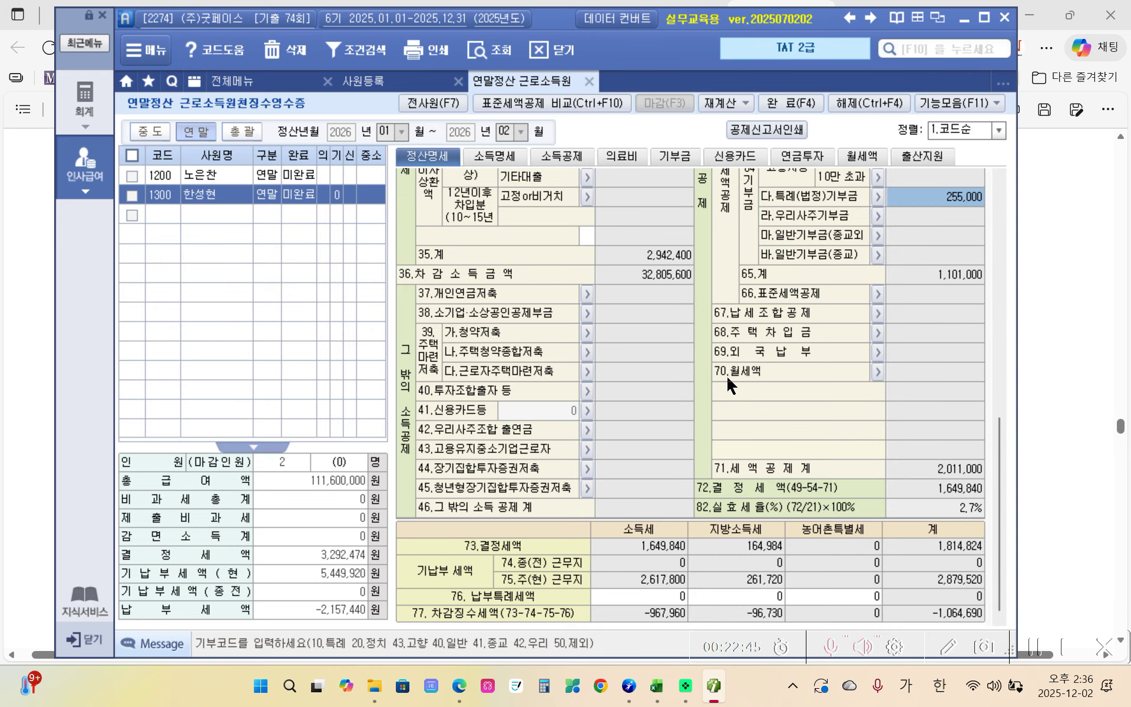
left_click(874, 372)
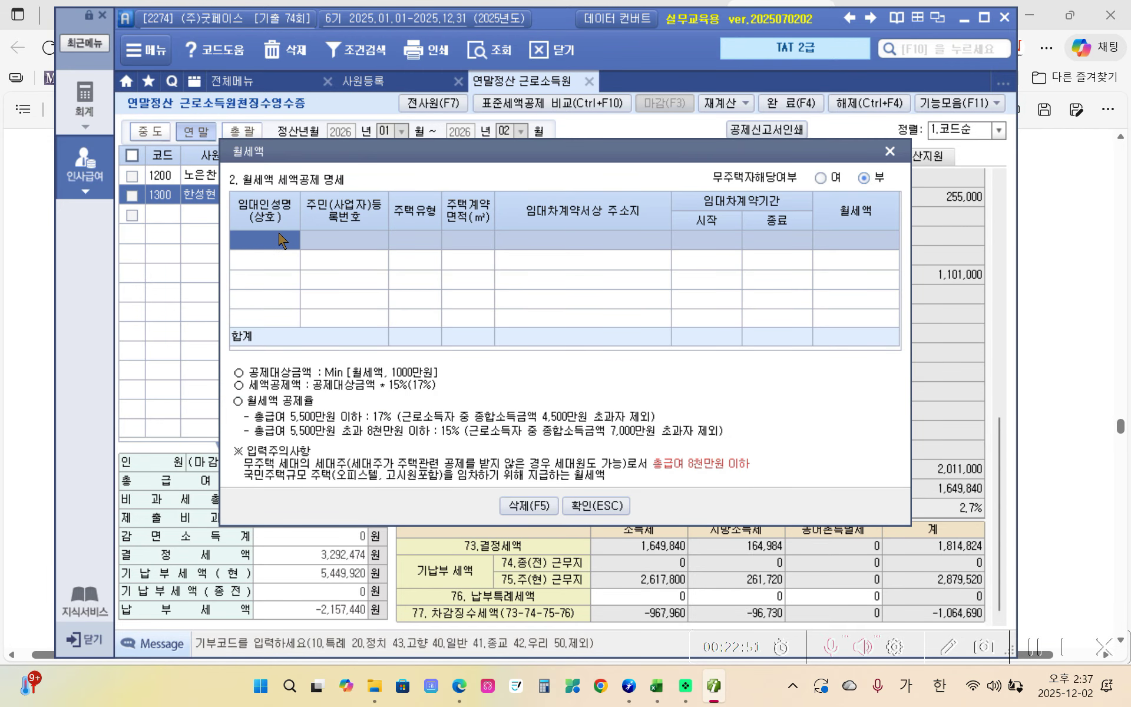
key("Return")
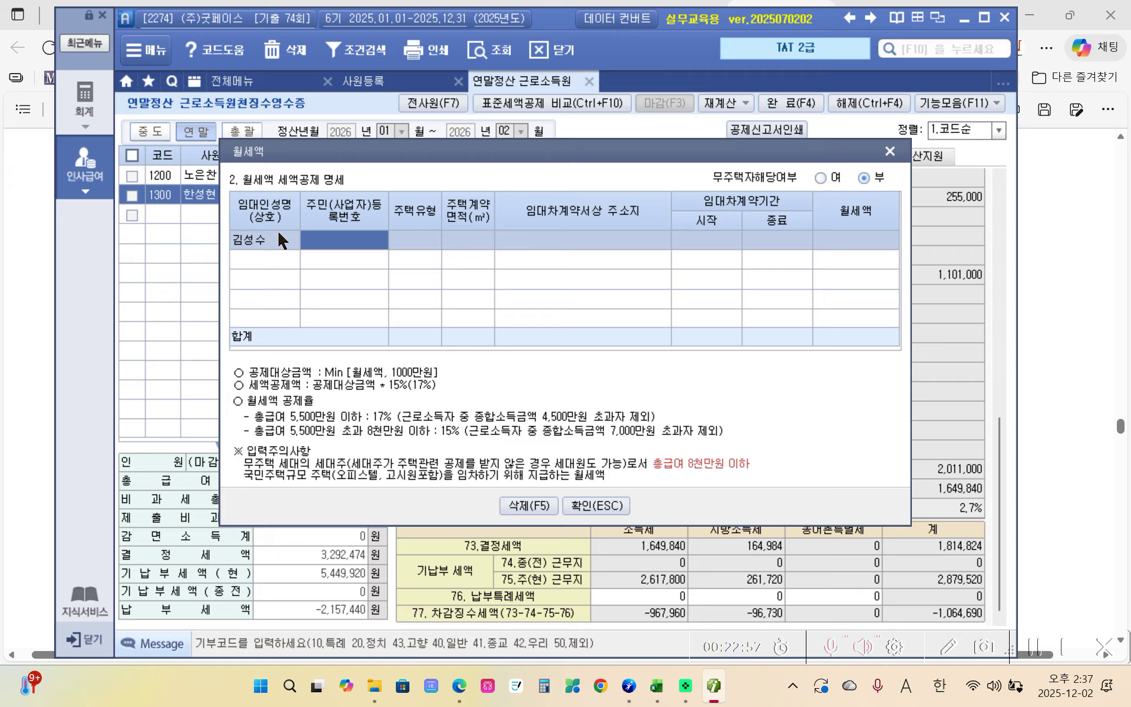
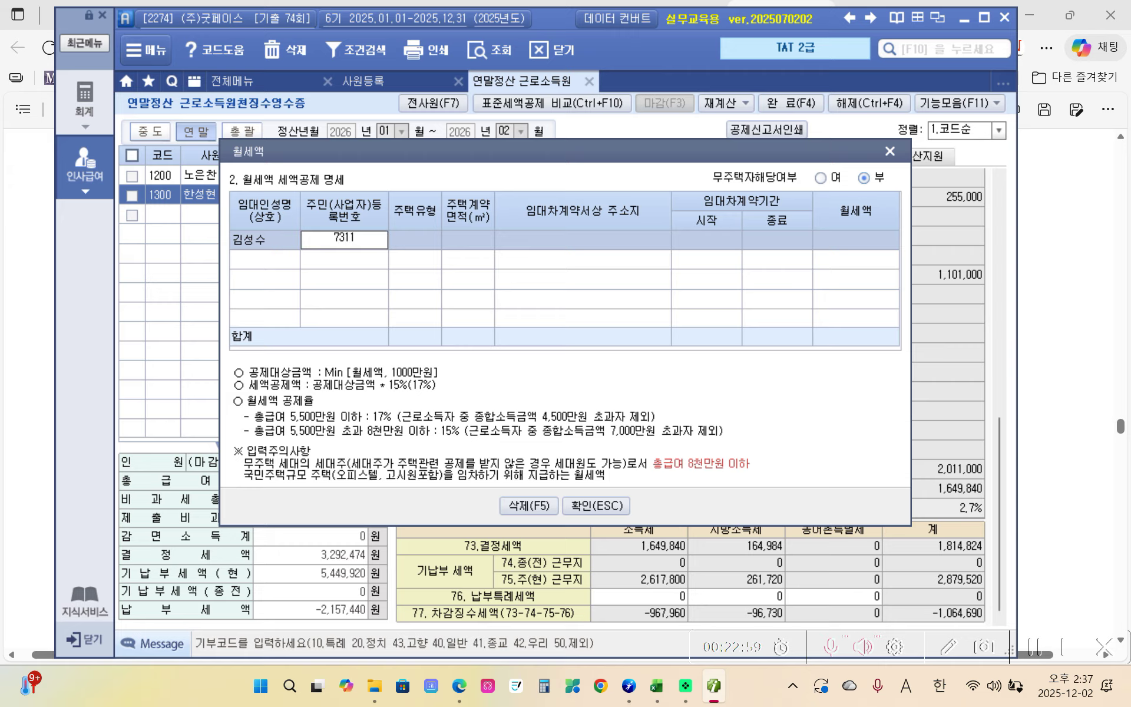
key("Return")
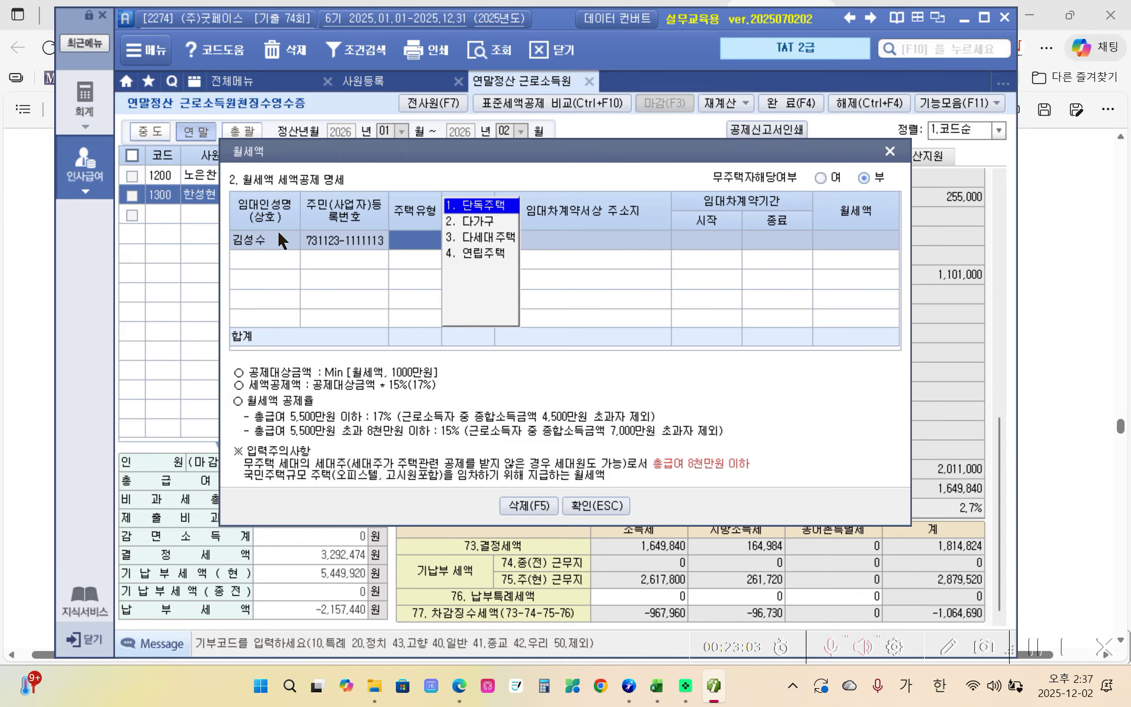
- Set housing type 단독주택, contract area 85㎡, and enter the leased property's address
key("Return")
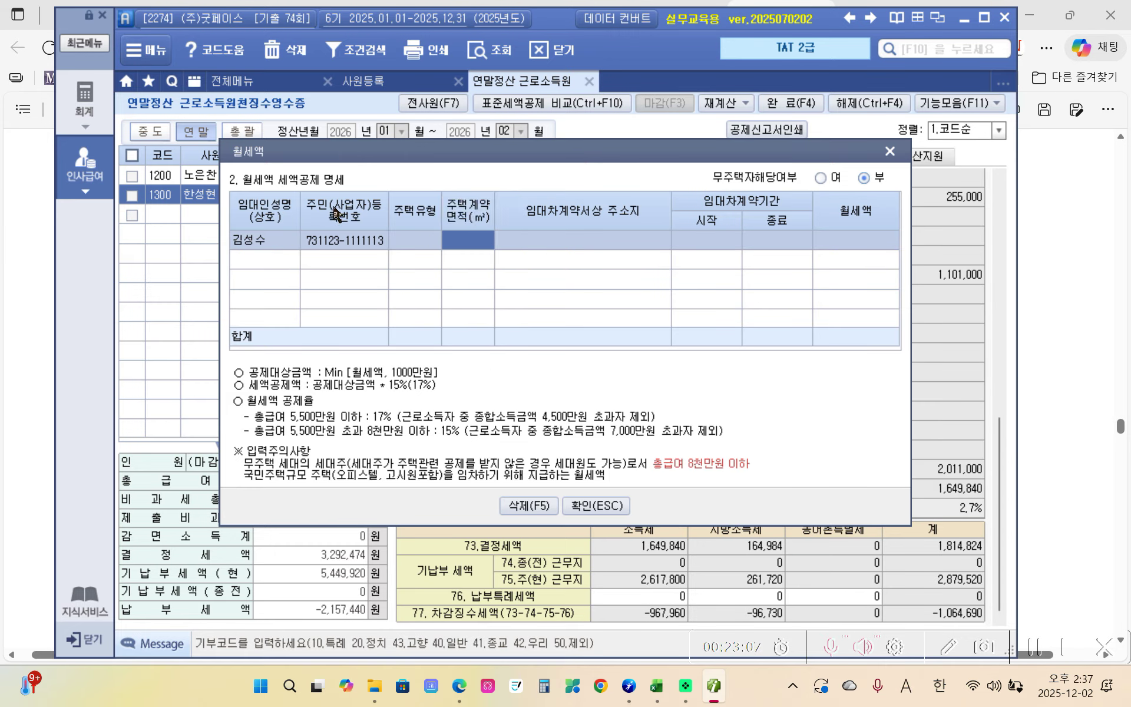
left_click(404, 241)
left_click(455, 203)
type("85")
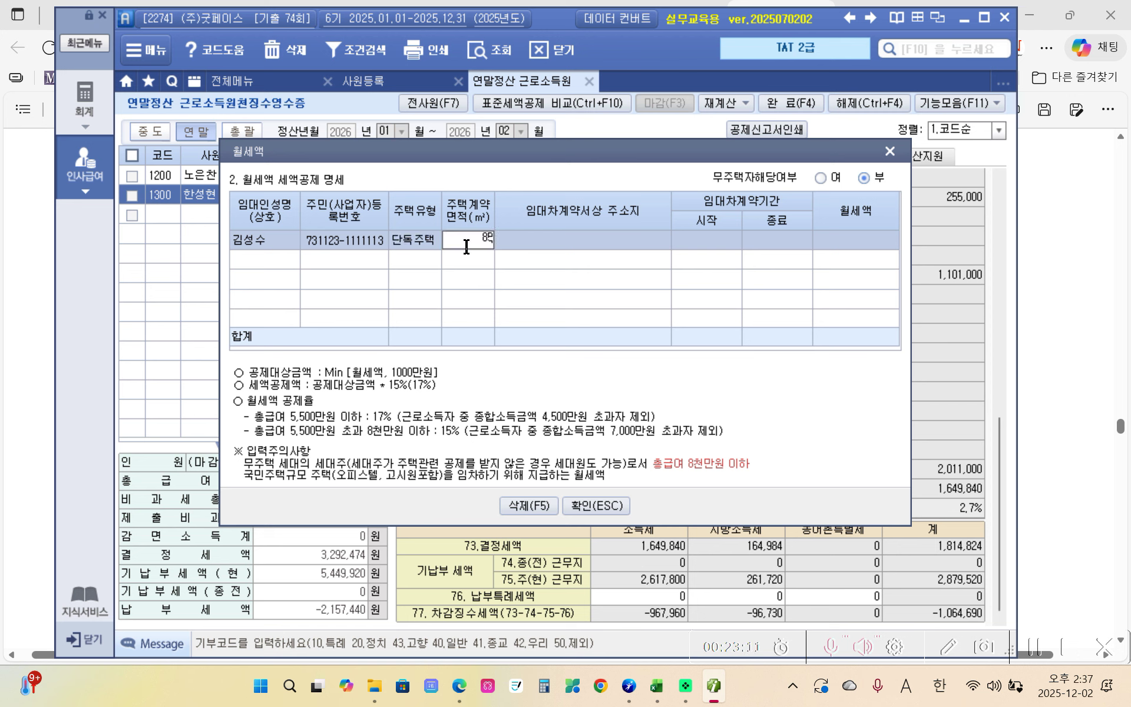
key("Return")
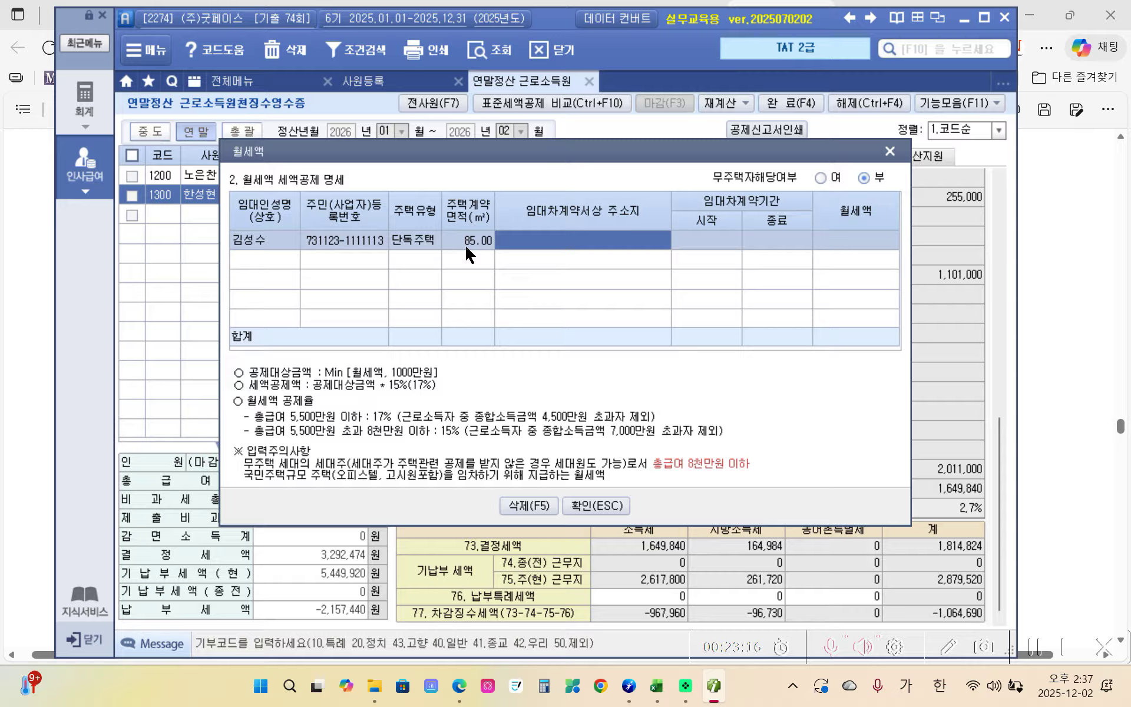
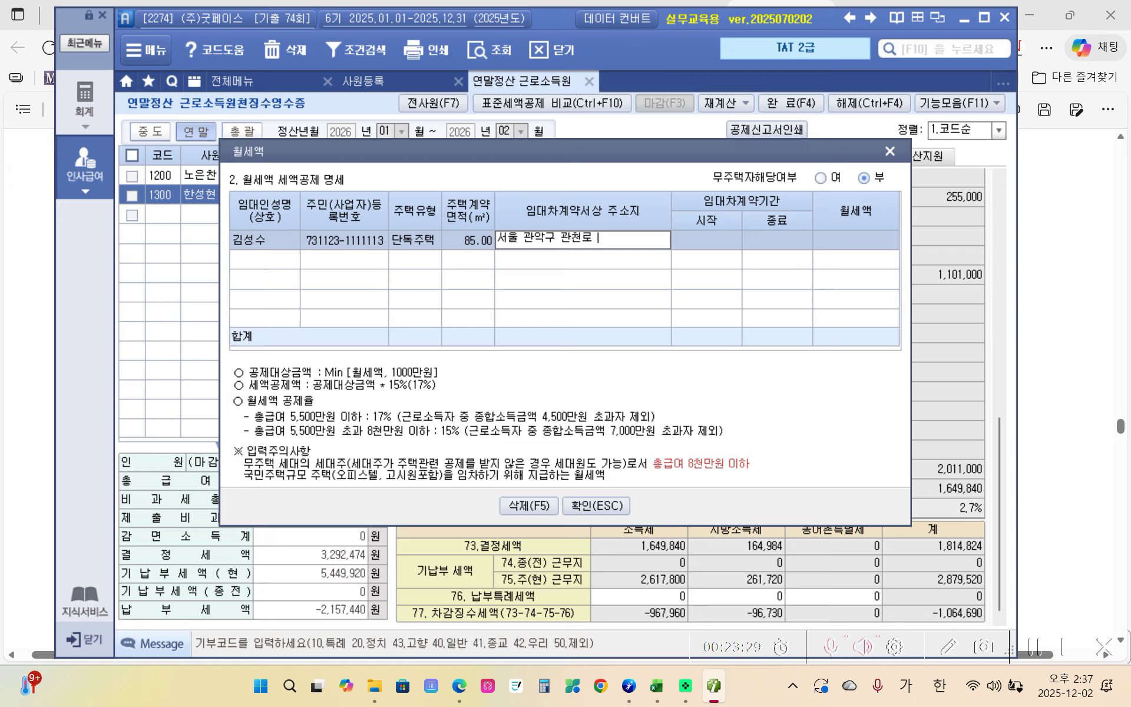
key("Return")
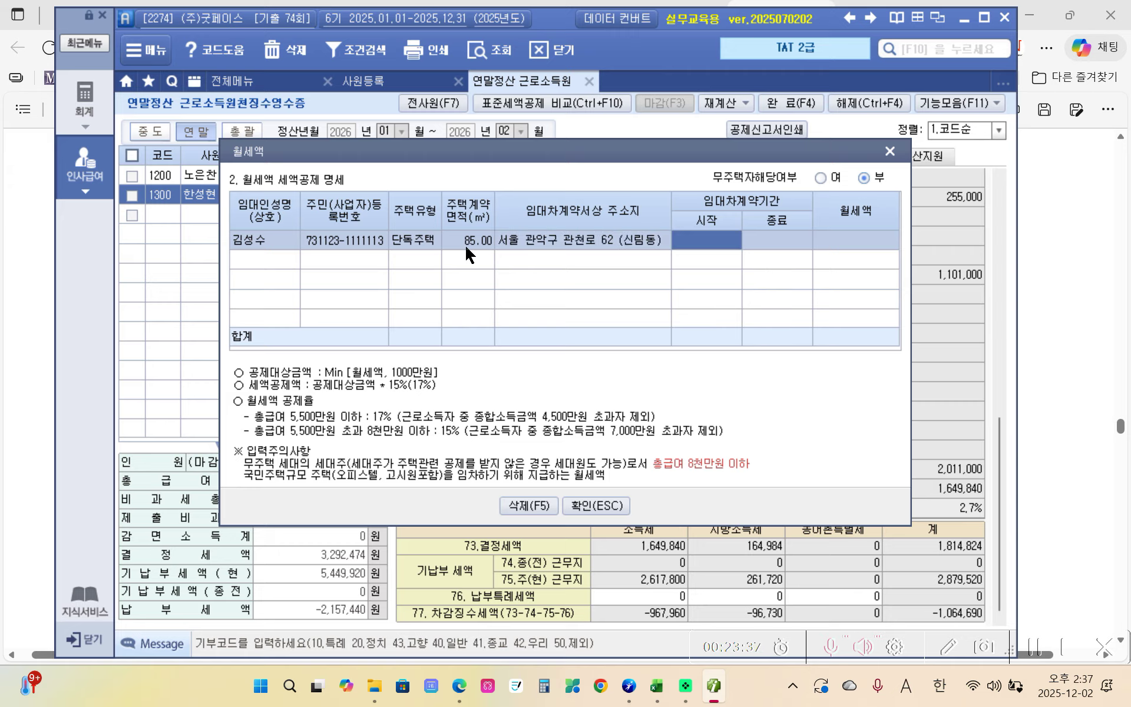
- Enter lease period 2024-04-01 to 2026-03-31 and 6,000,000 won rent, then confirm
type("20240")
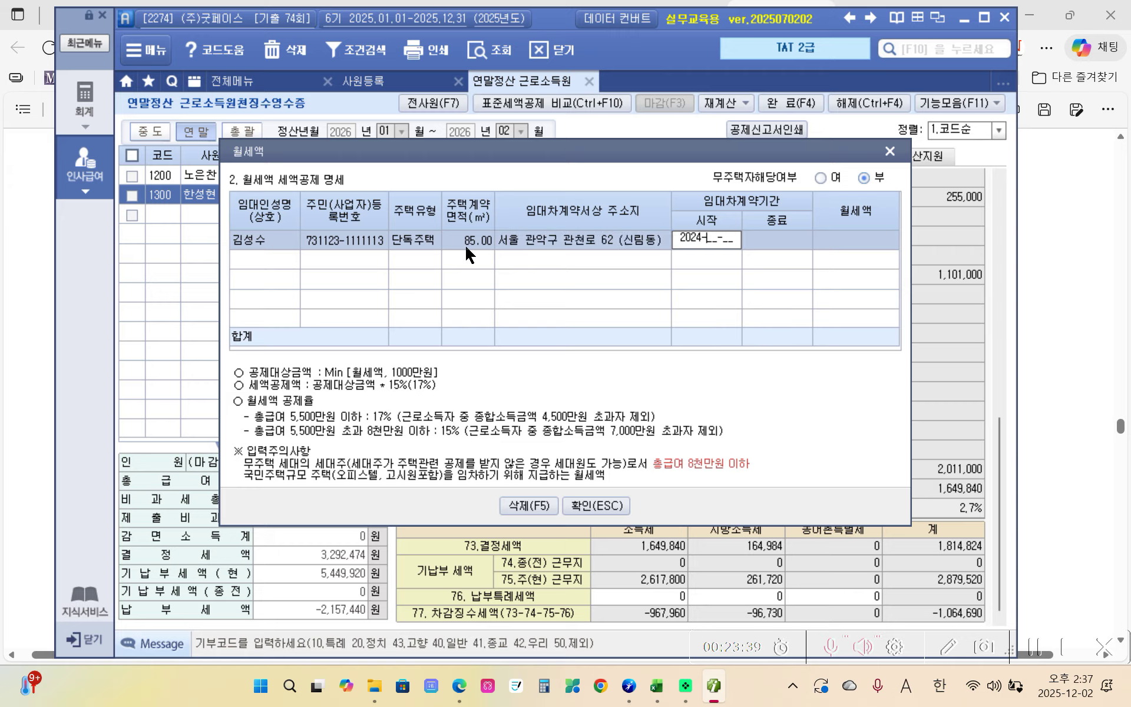
type("01")
key("Return")
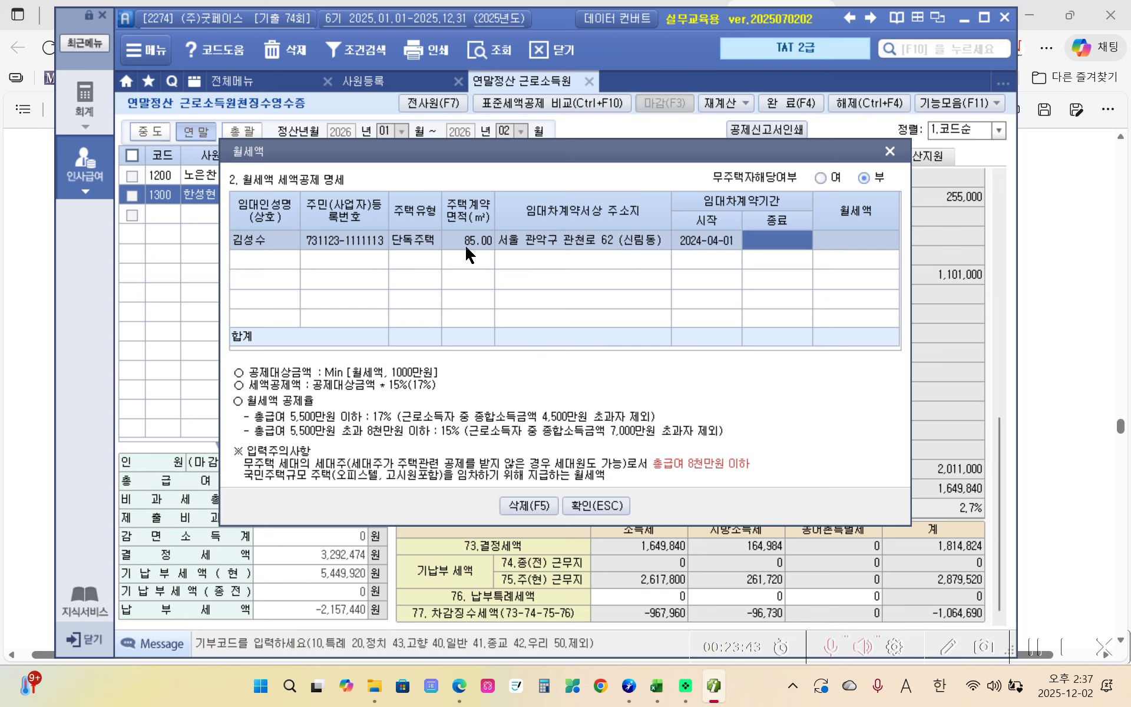
type("2026-03-31")
key("Return")
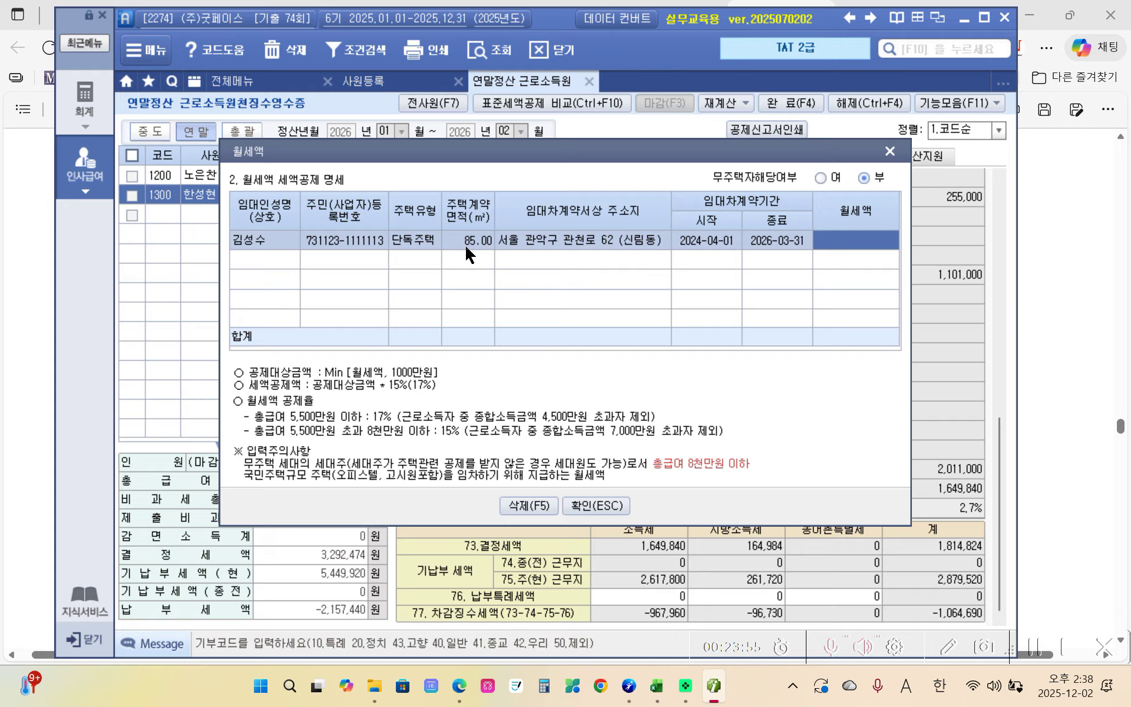
type("6000000")
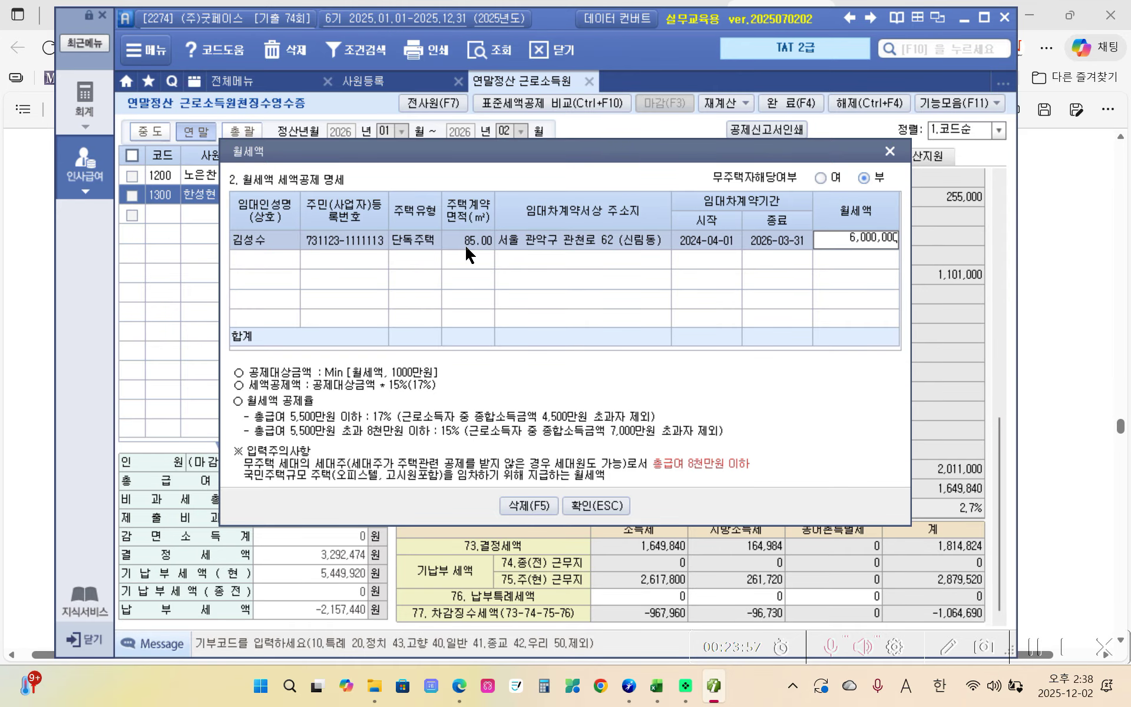
key("Return")
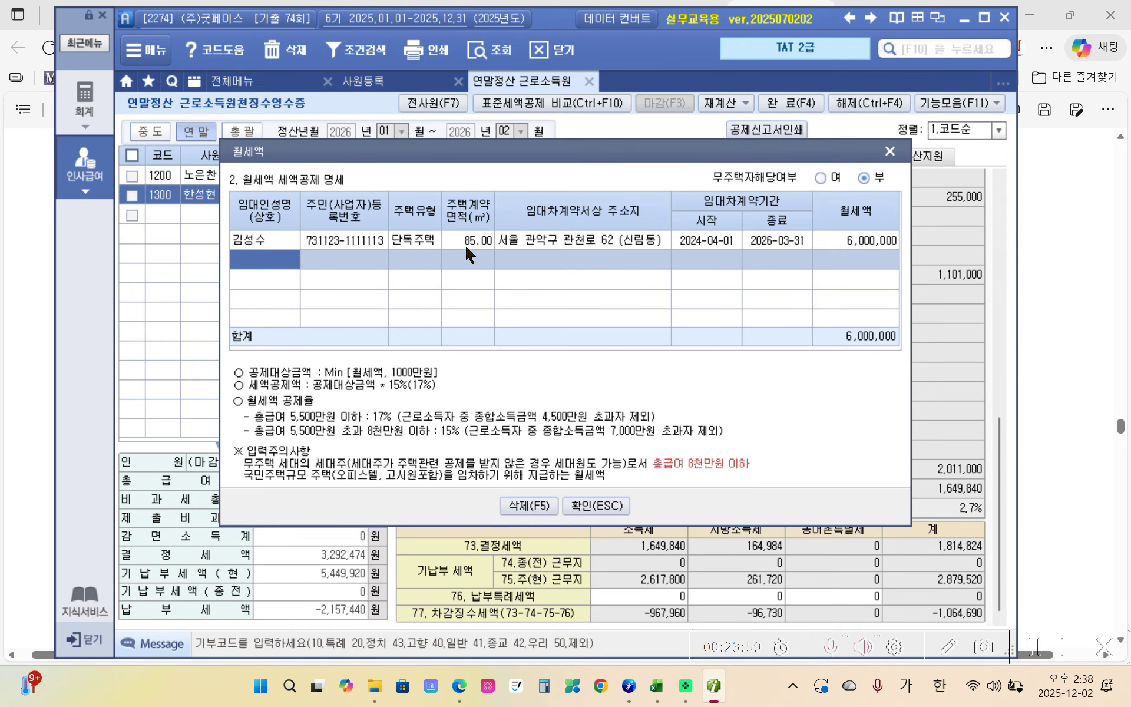
left_click(590, 504)
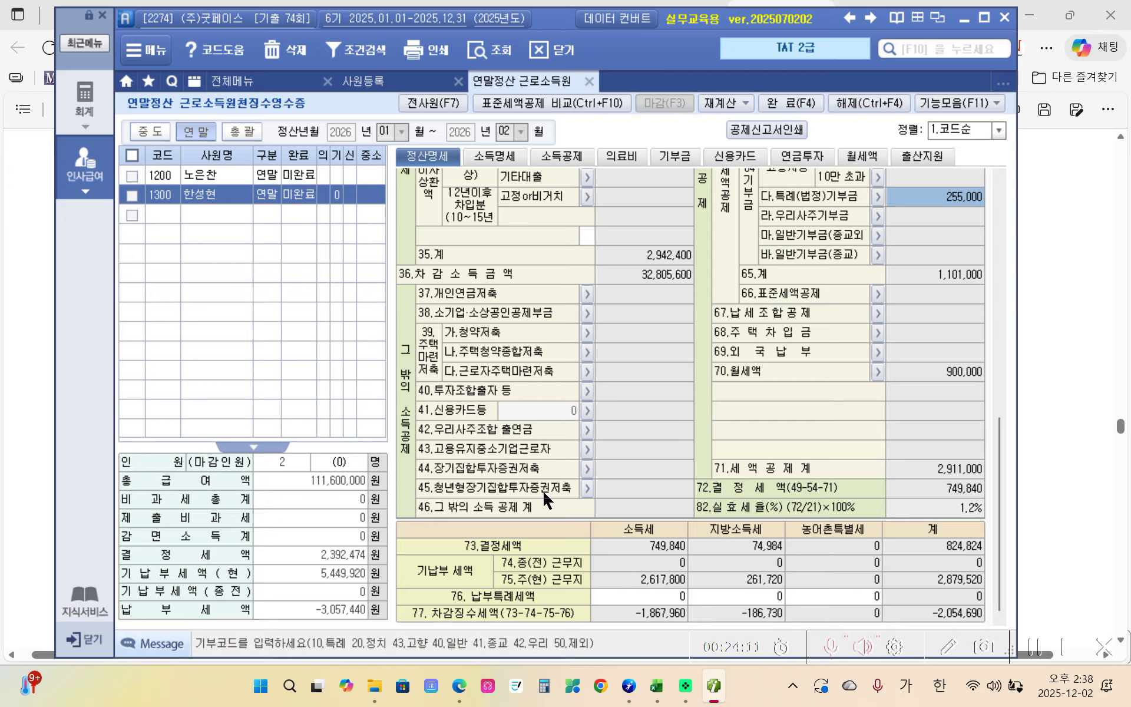
- Switch to the textbook PDF showing evaluation questions 46–50
left_click(459, 685)
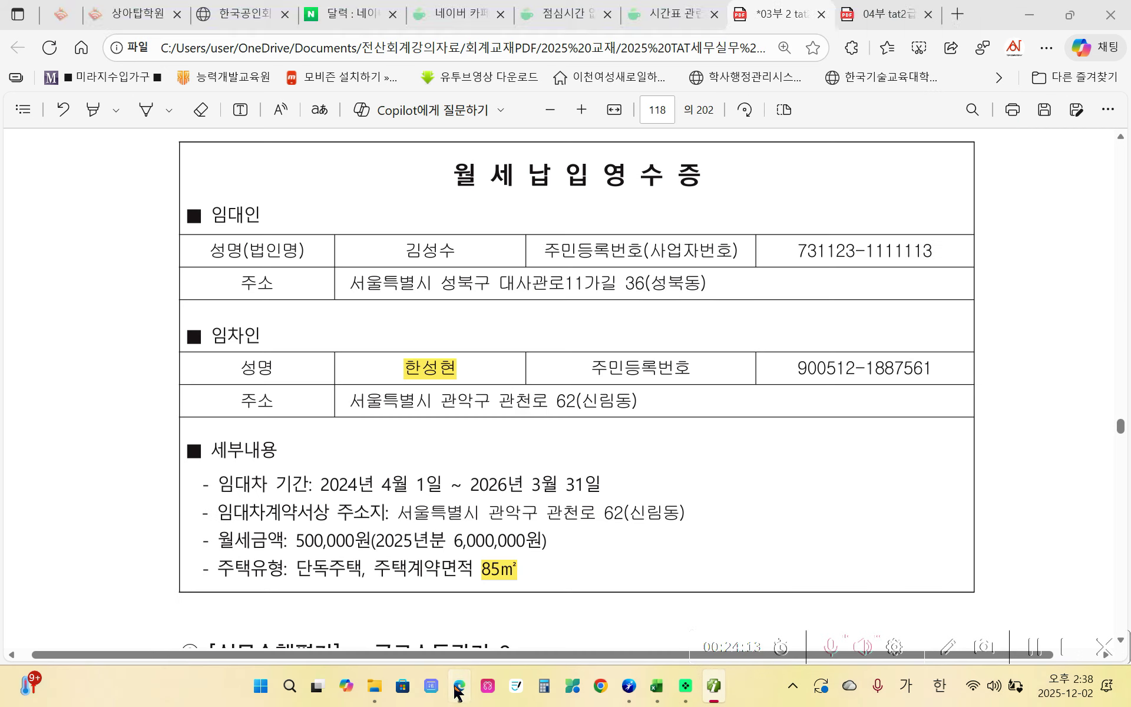
scroll(448, 489, "down", 12)
scroll(449, 464, "up", 4)
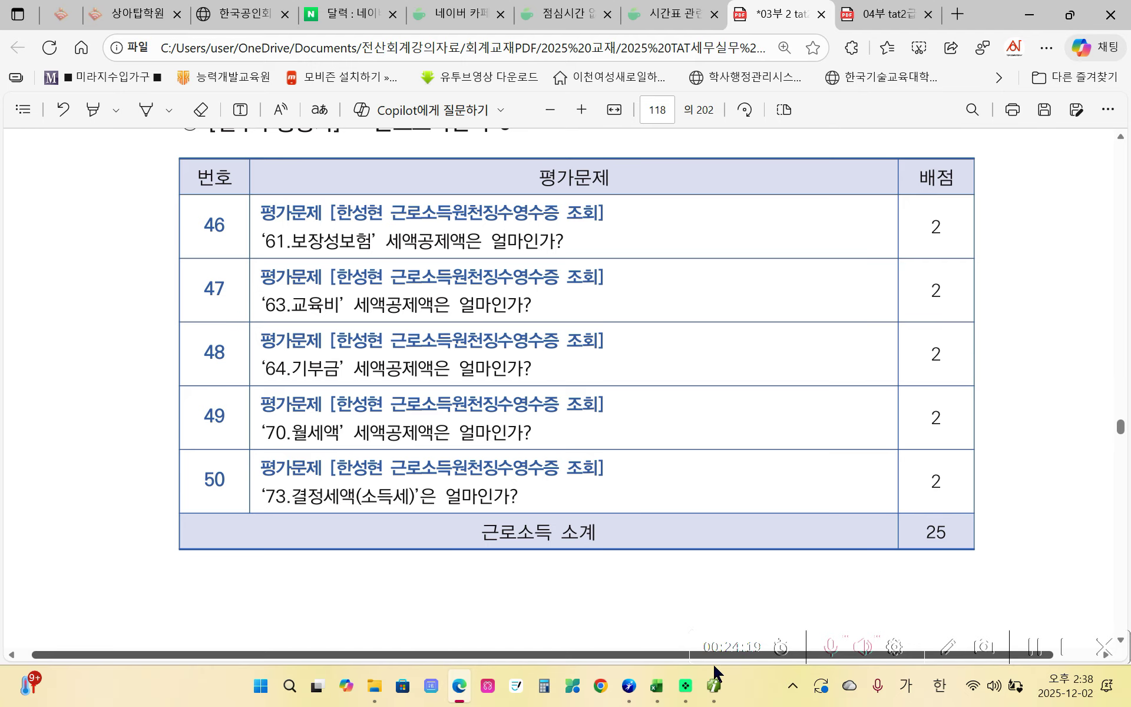
- Compare the 61.보장성보험 credit of 246,000 with the answer key
left_click(714, 686)
scroll(825, 395, "up", 3)
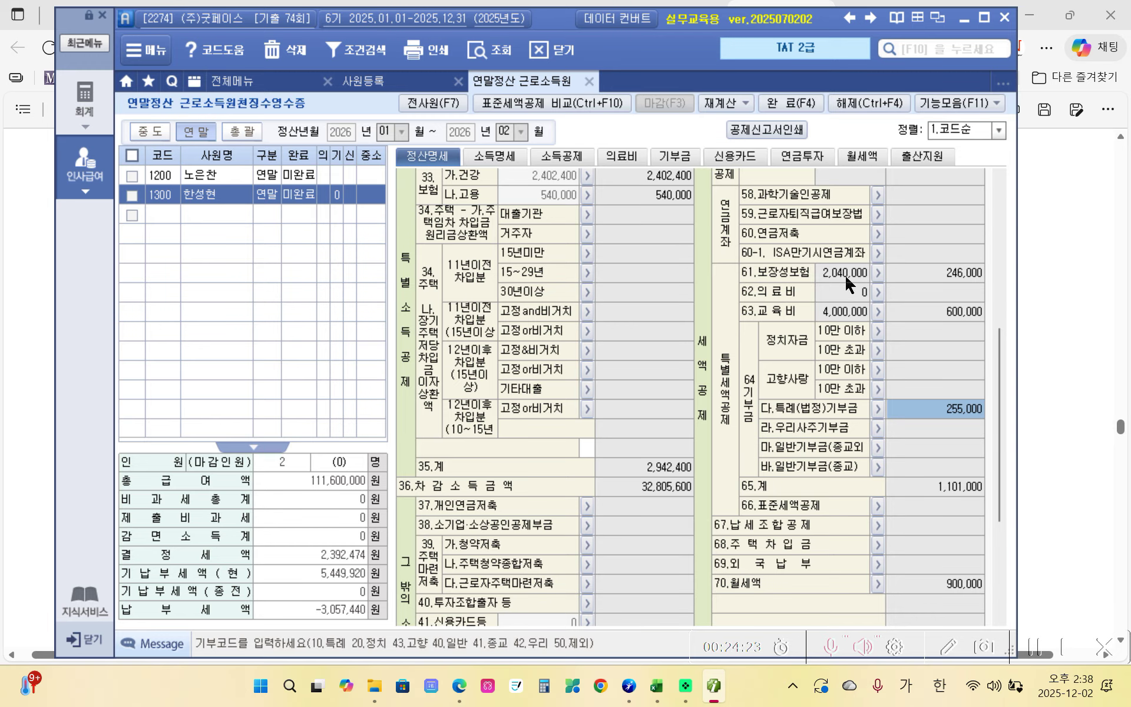
left_click(931, 274)
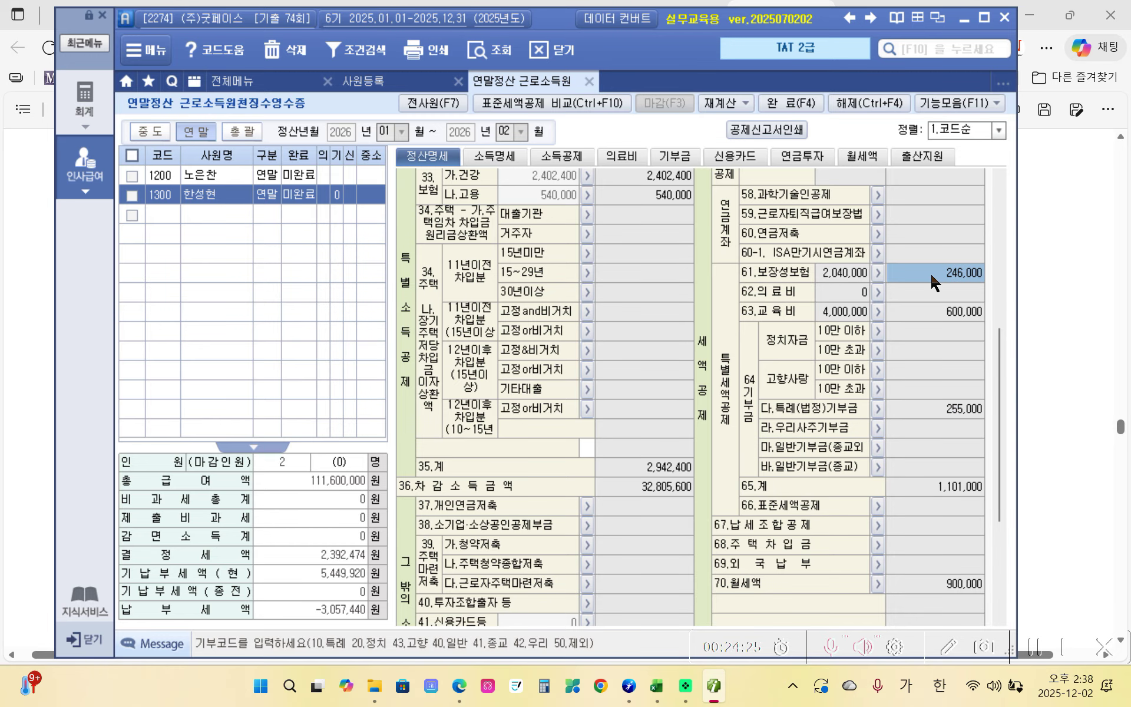
left_click(459, 685)
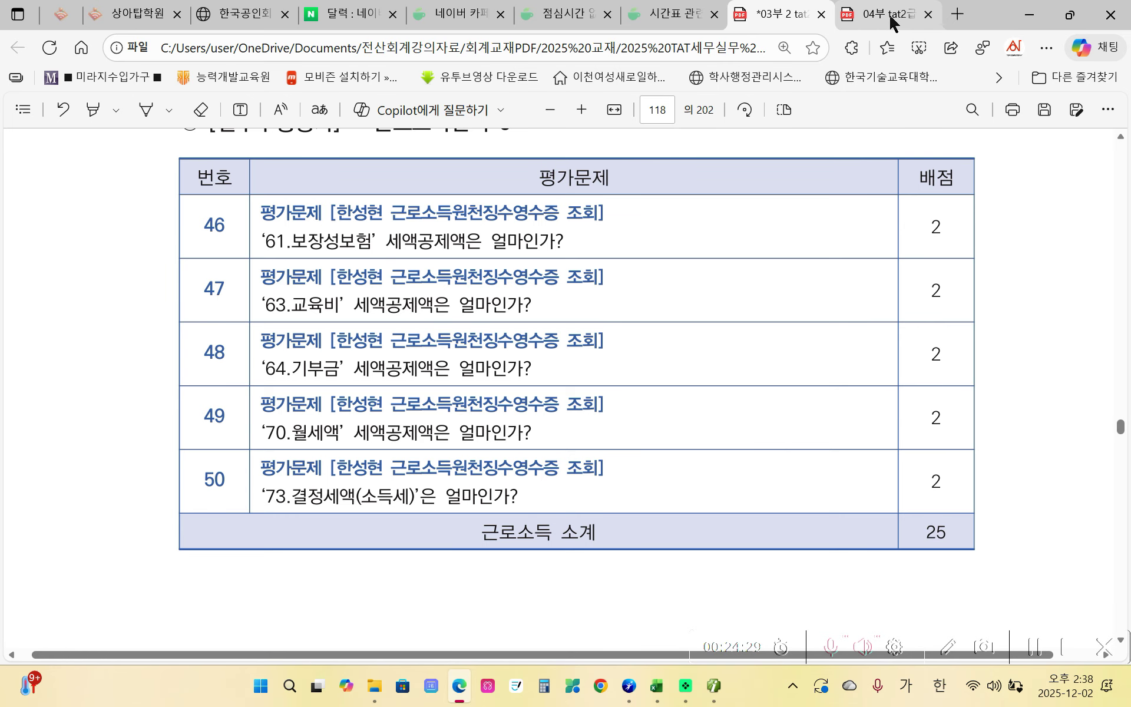
left_click(891, 18)
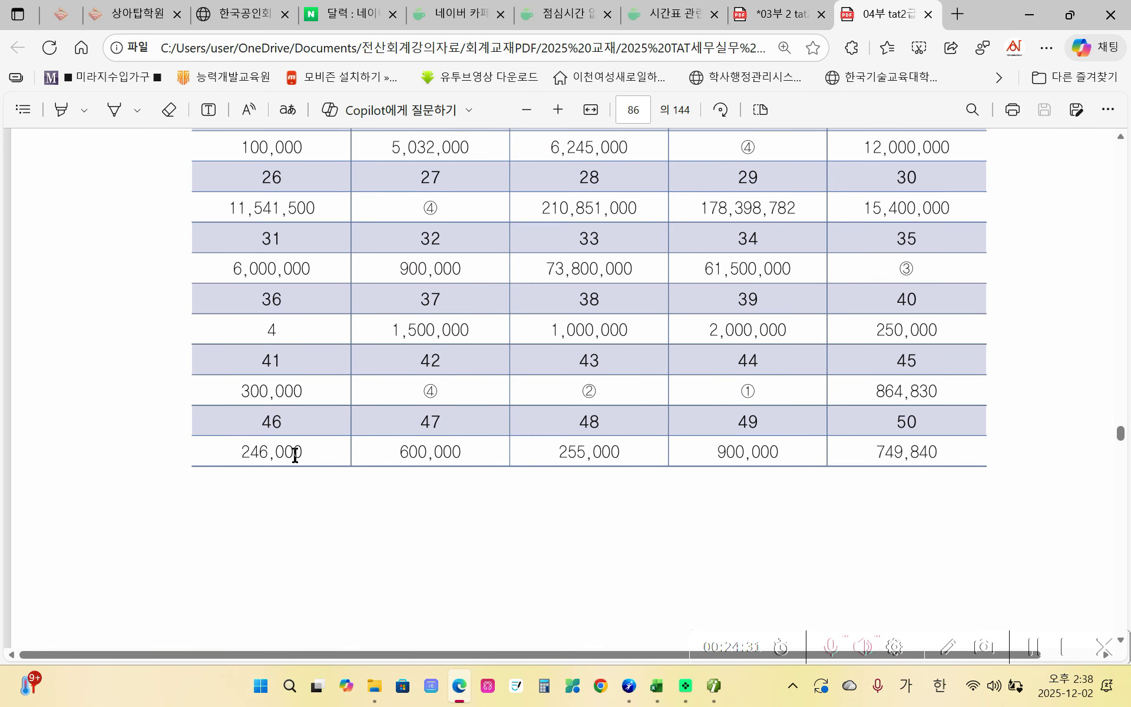
left_click(775, 17)
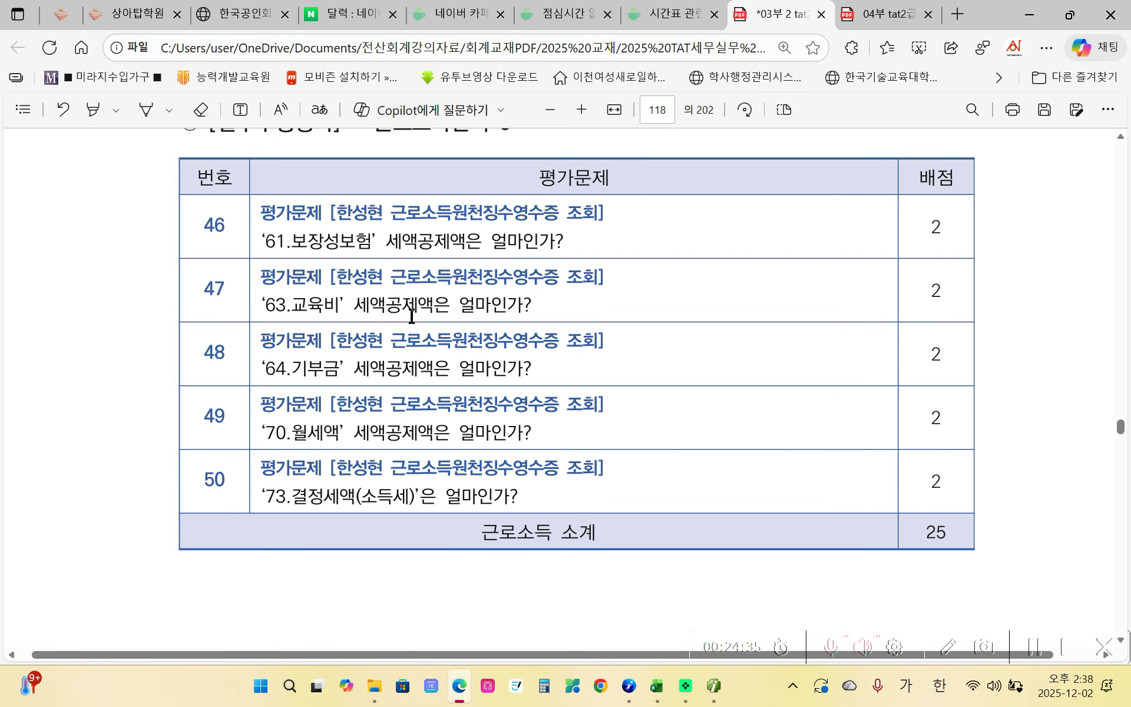
- Compare the 63.교육비 credit of 600,000 with the answer key
left_click(714, 685)
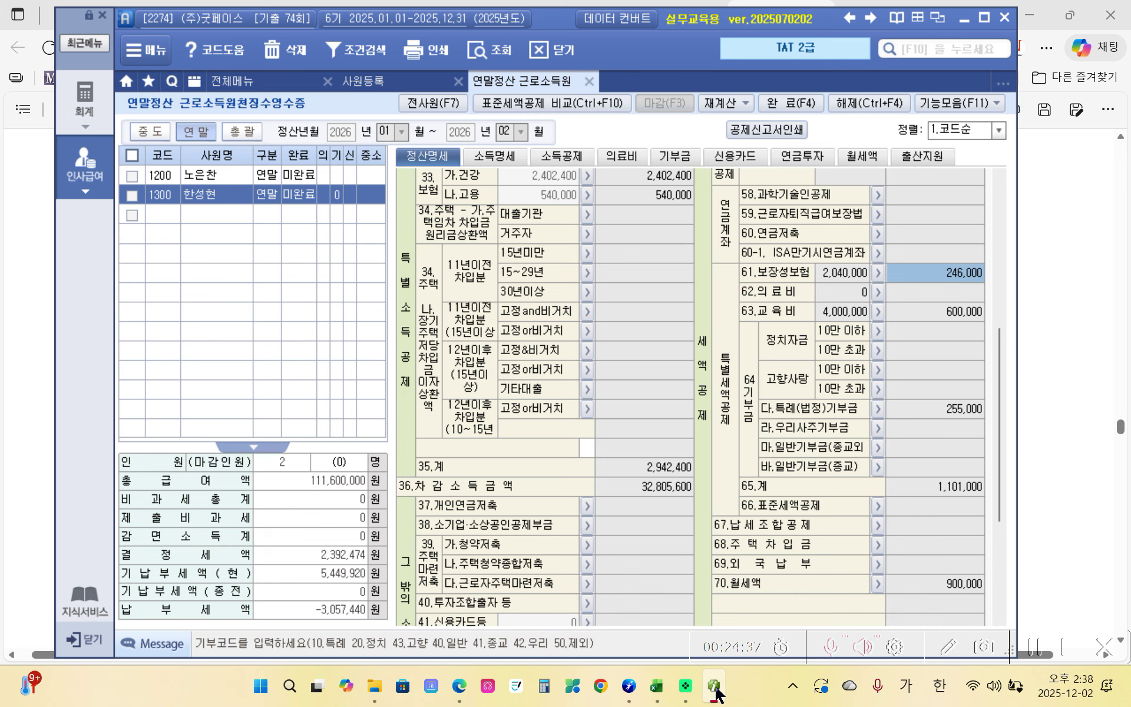
left_click(950, 316)
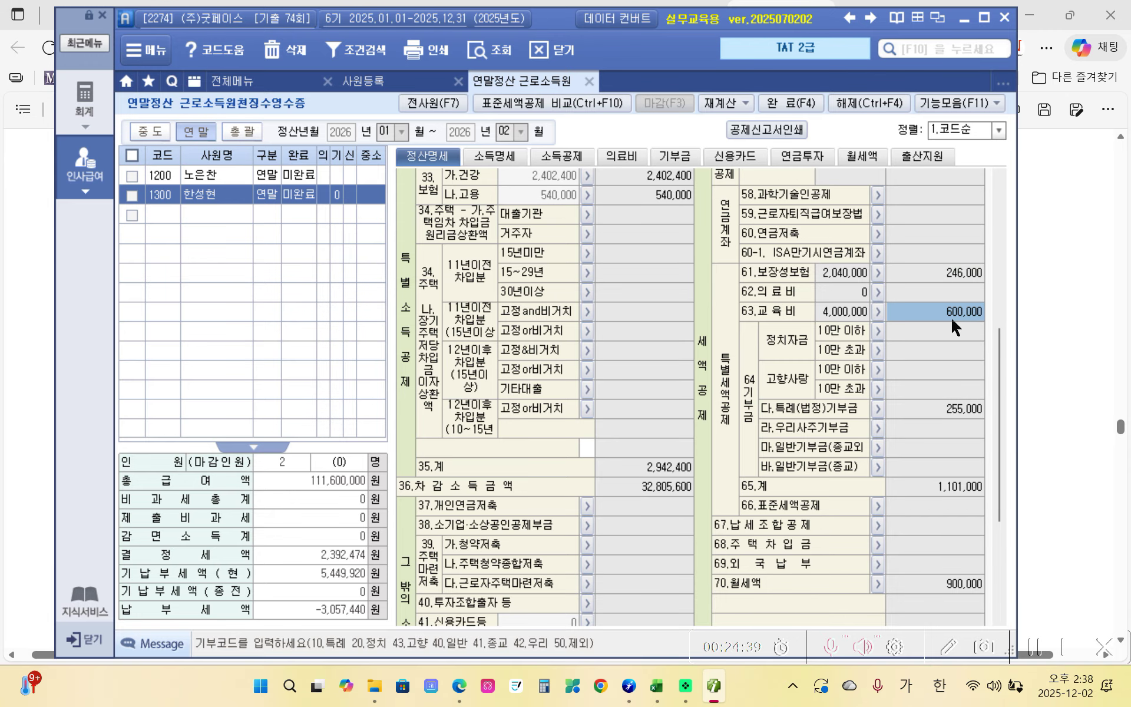
left_click(459, 685)
left_click(888, 14)
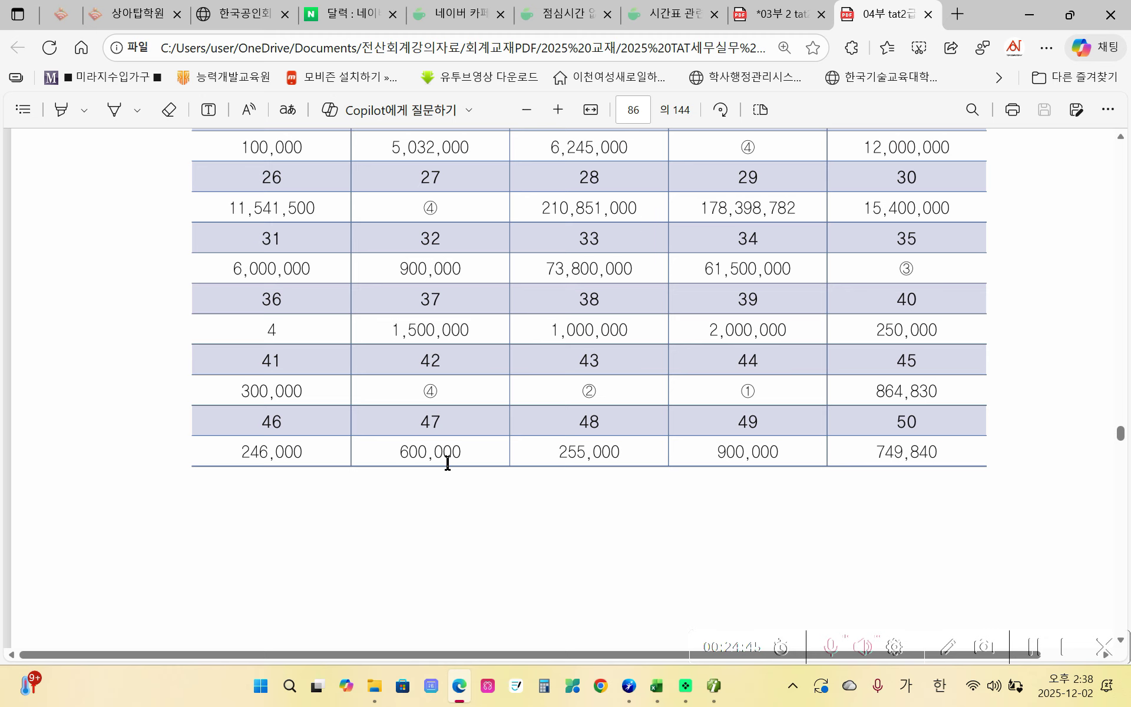
left_click(807, 16)
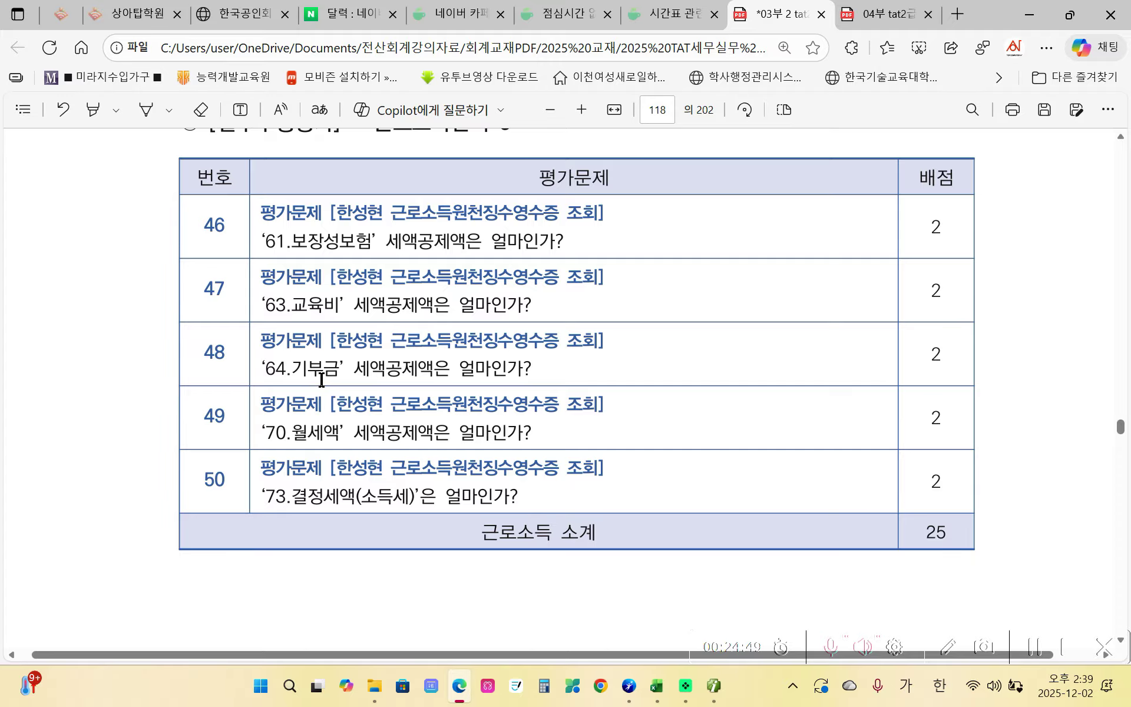
- Compare the 다.특례(법정)기부금 credit of 255,000 with the answer key
left_click(714, 685)
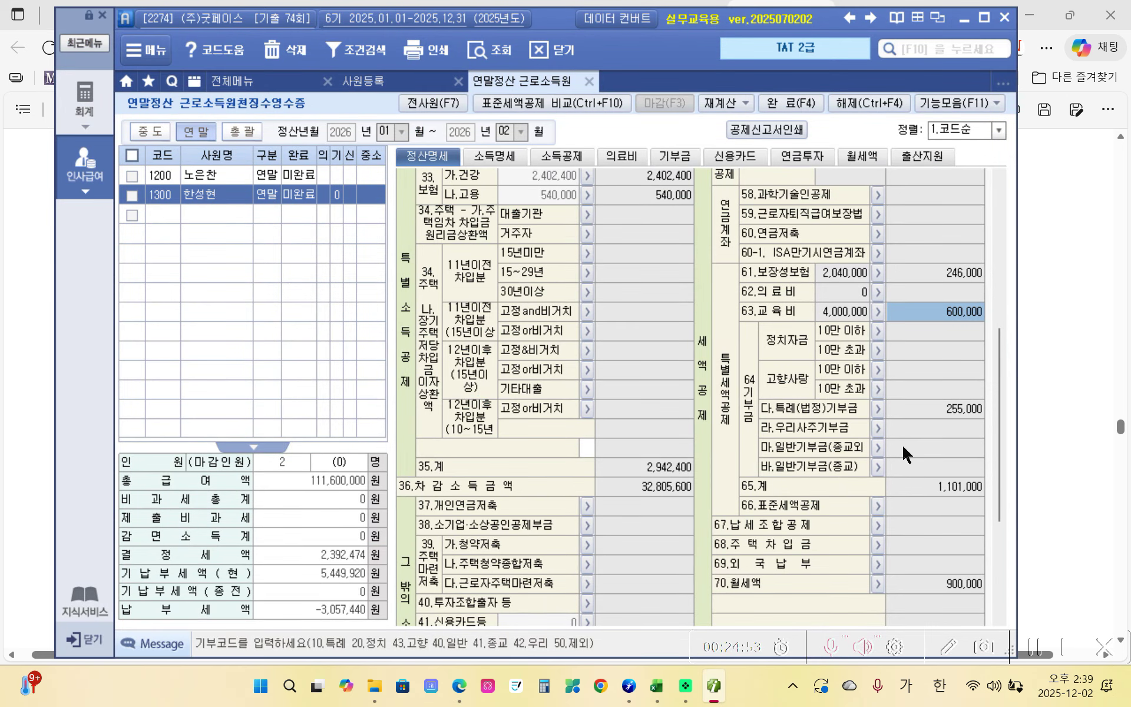
left_click(935, 408)
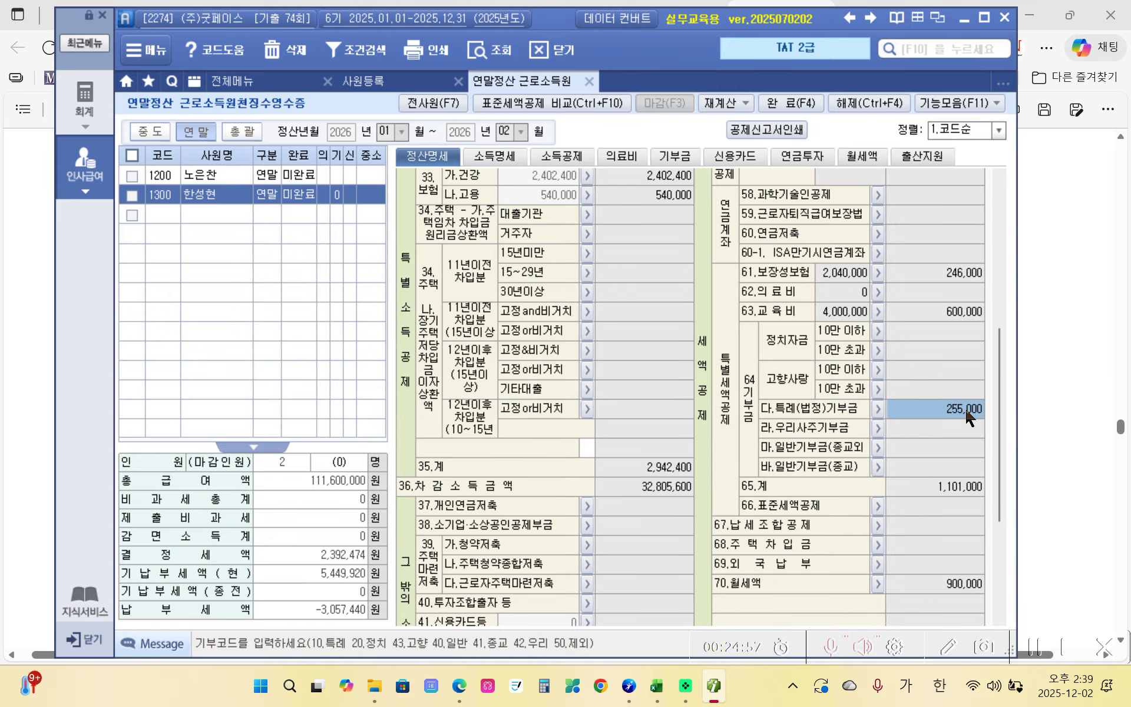
left_click(459, 685)
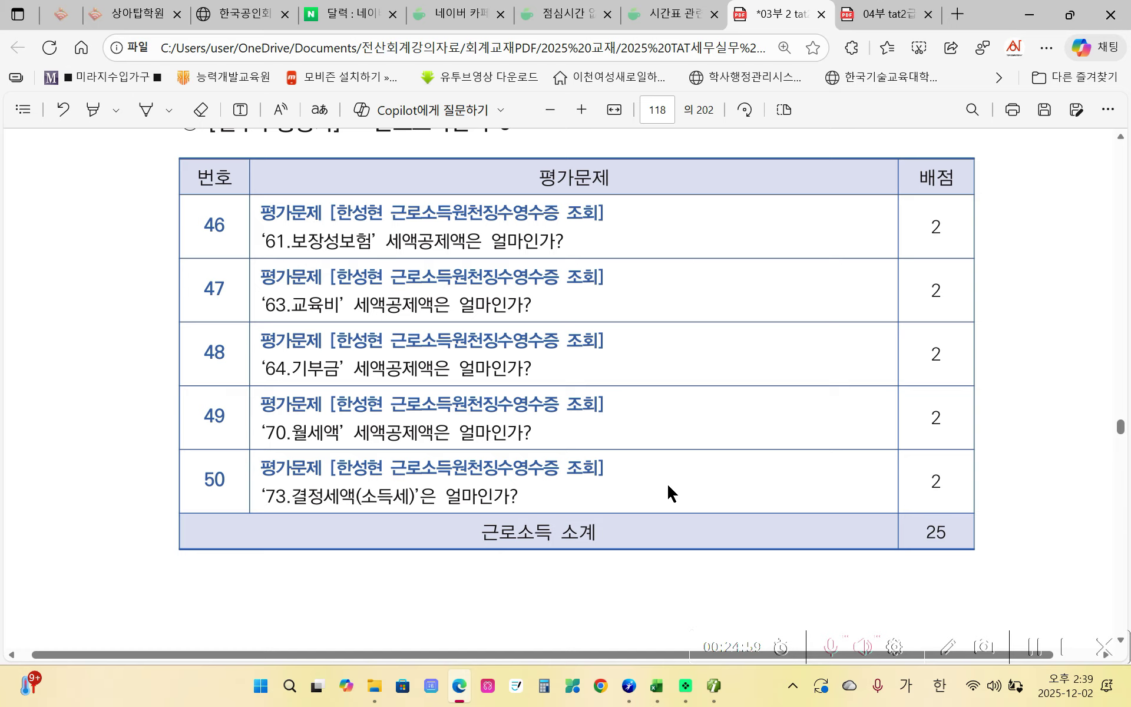
left_click(895, 23)
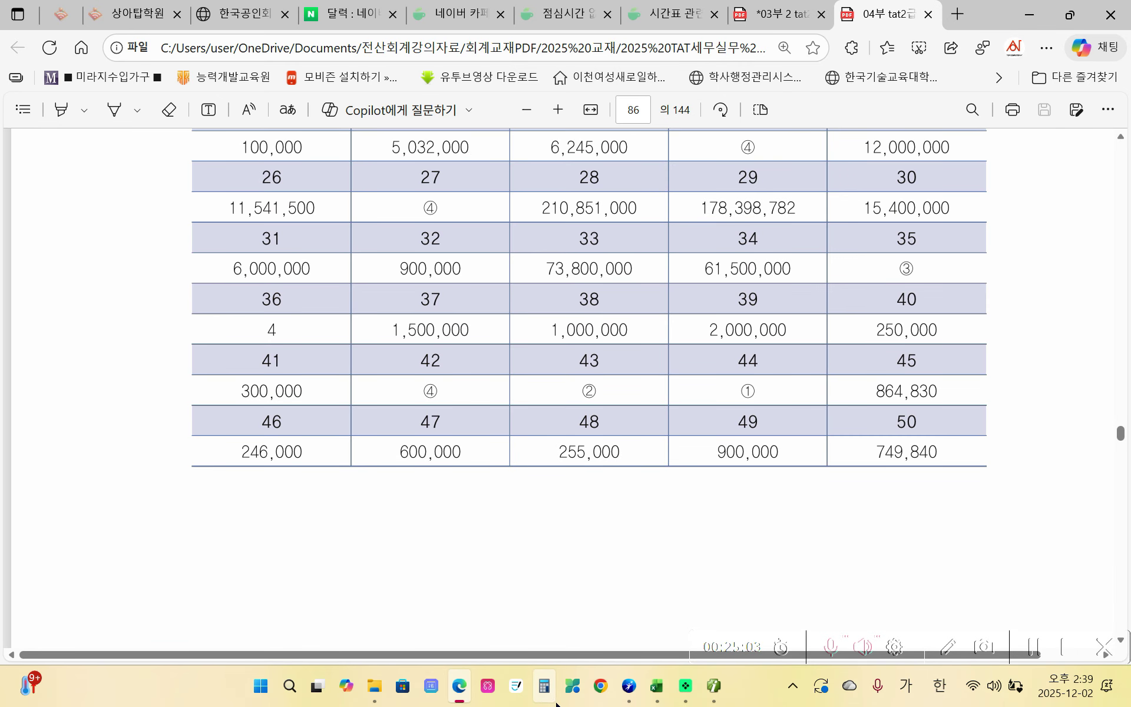
left_click(470, 688)
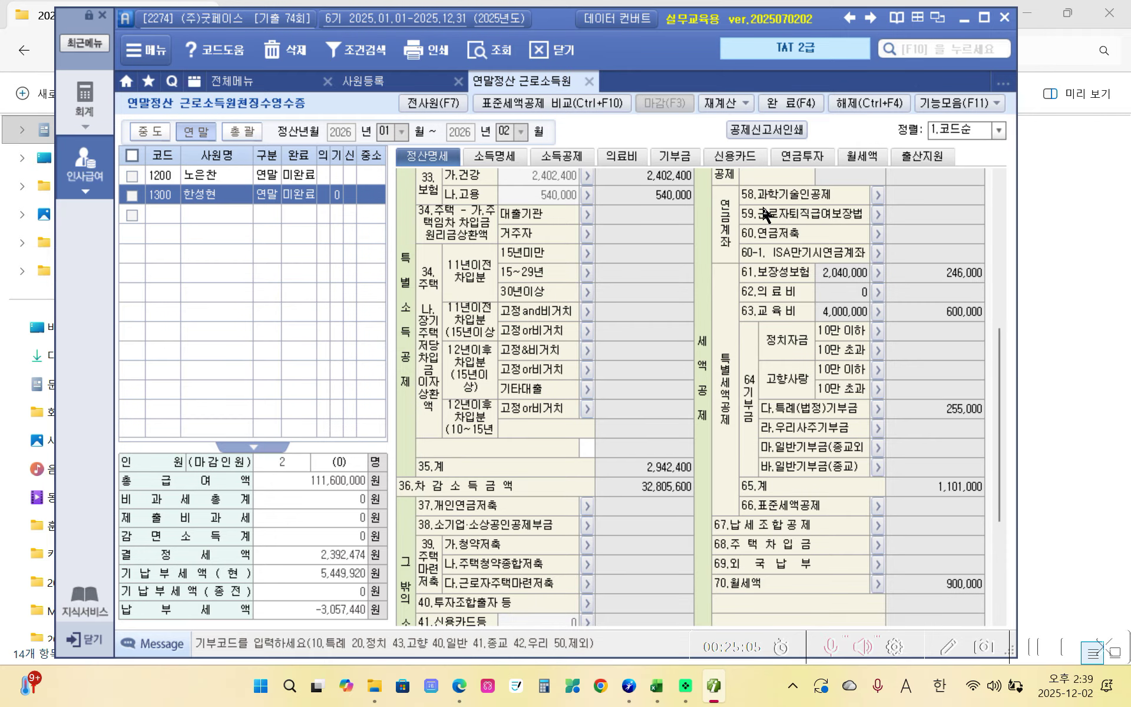
left_click(459, 686)
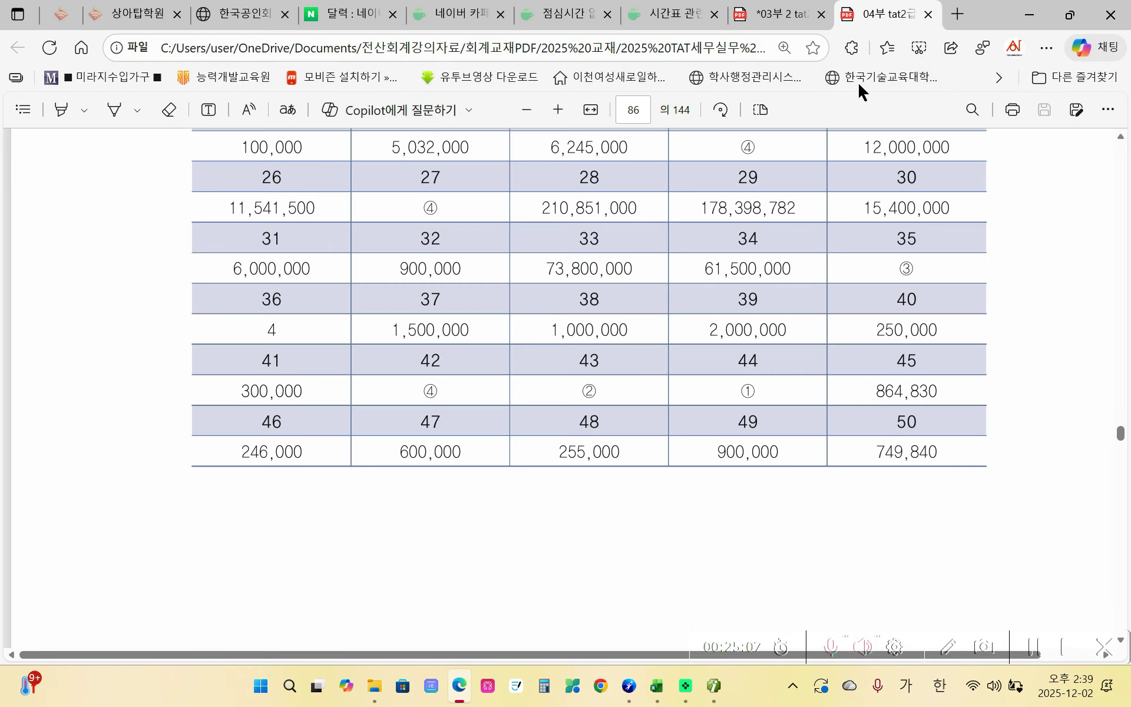
left_click(792, 14)
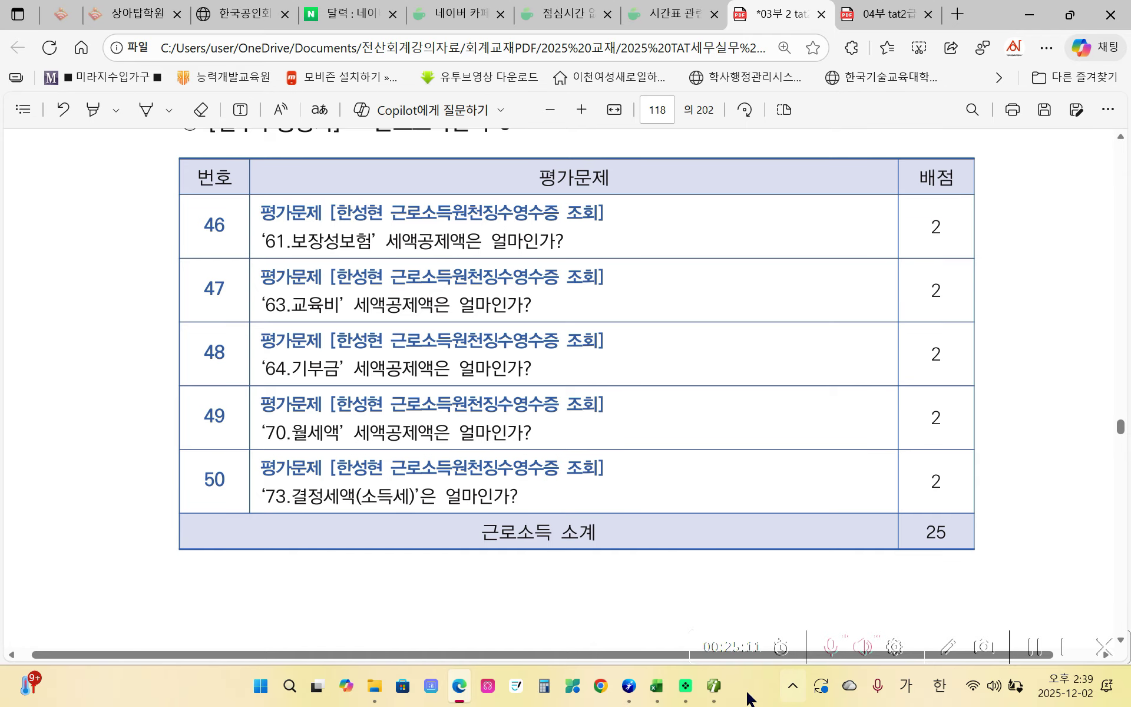
- Compare the 73.결정세액 of 749,840 with the answer key table
left_click(713, 685)
scroll(905, 559, "down", 3)
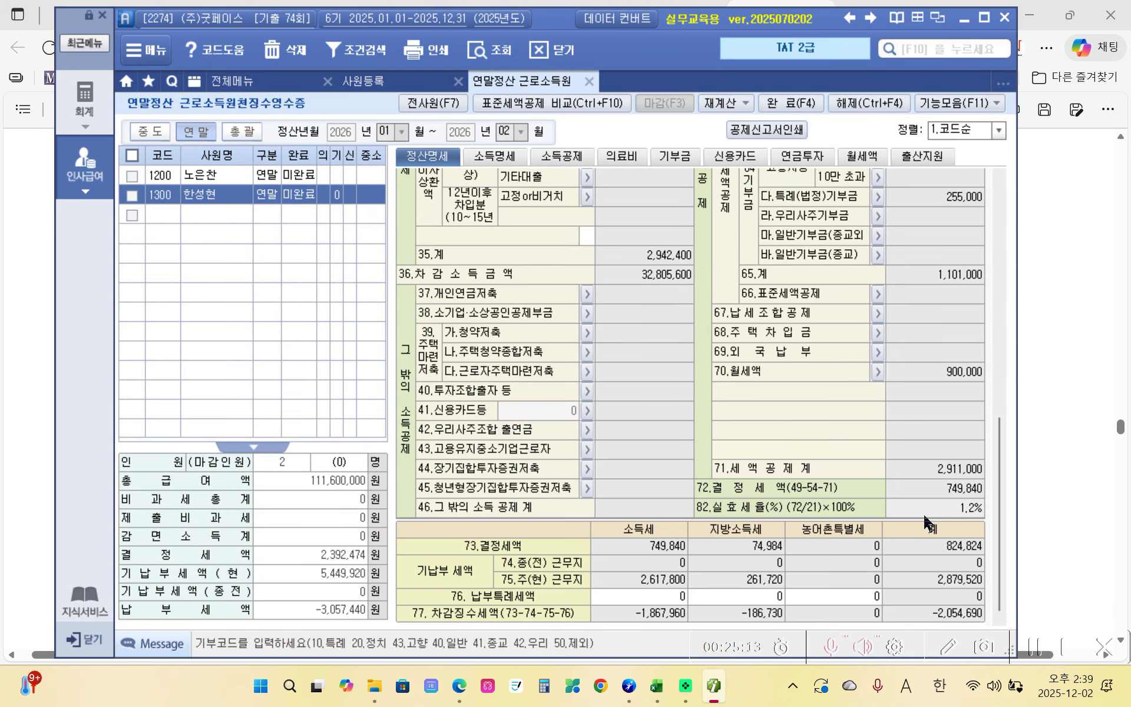
left_click(714, 685)
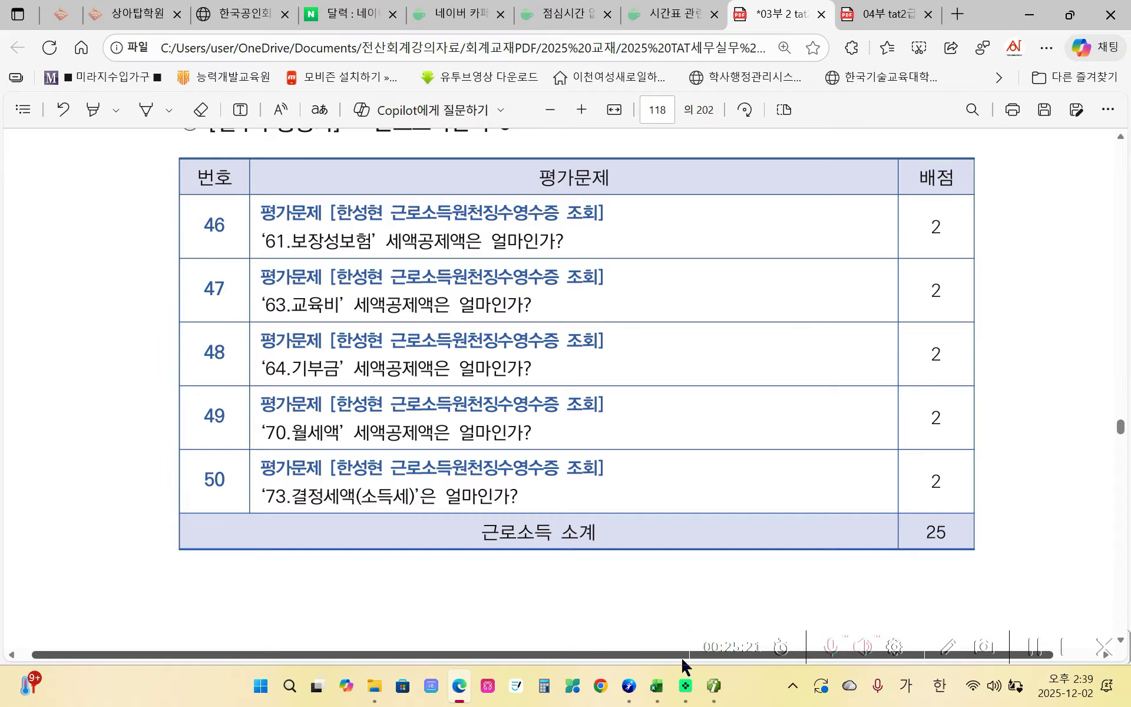
left_click(714, 685)
scroll(754, 564, "down", 5)
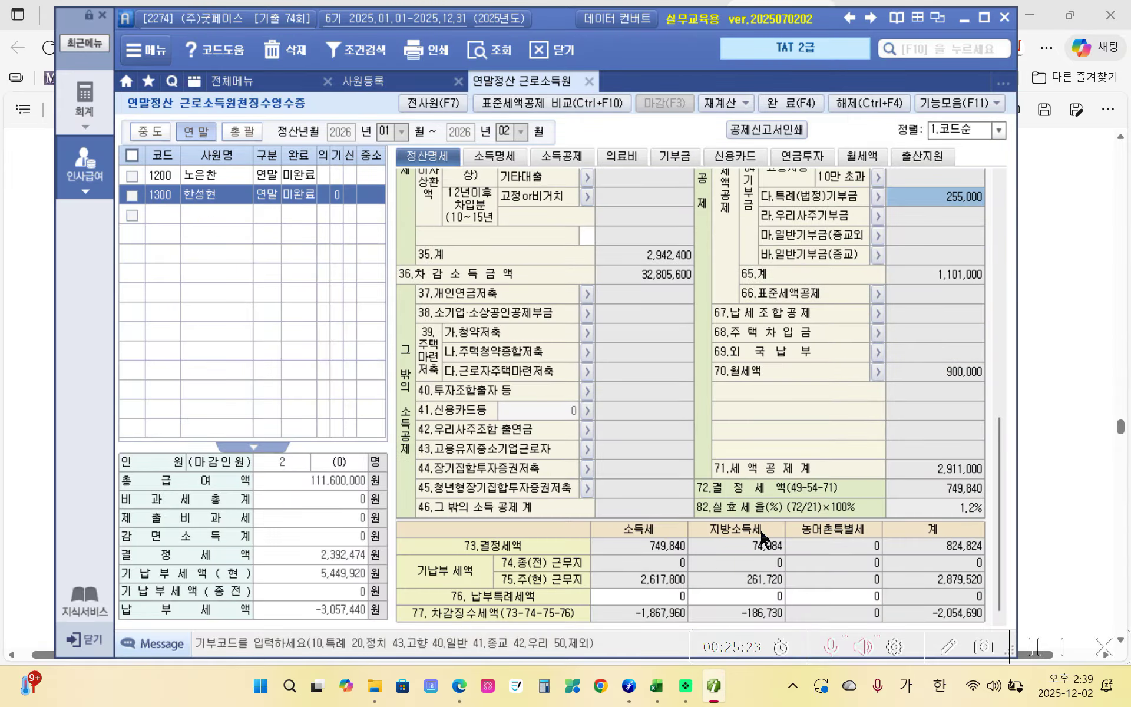
left_click(643, 546)
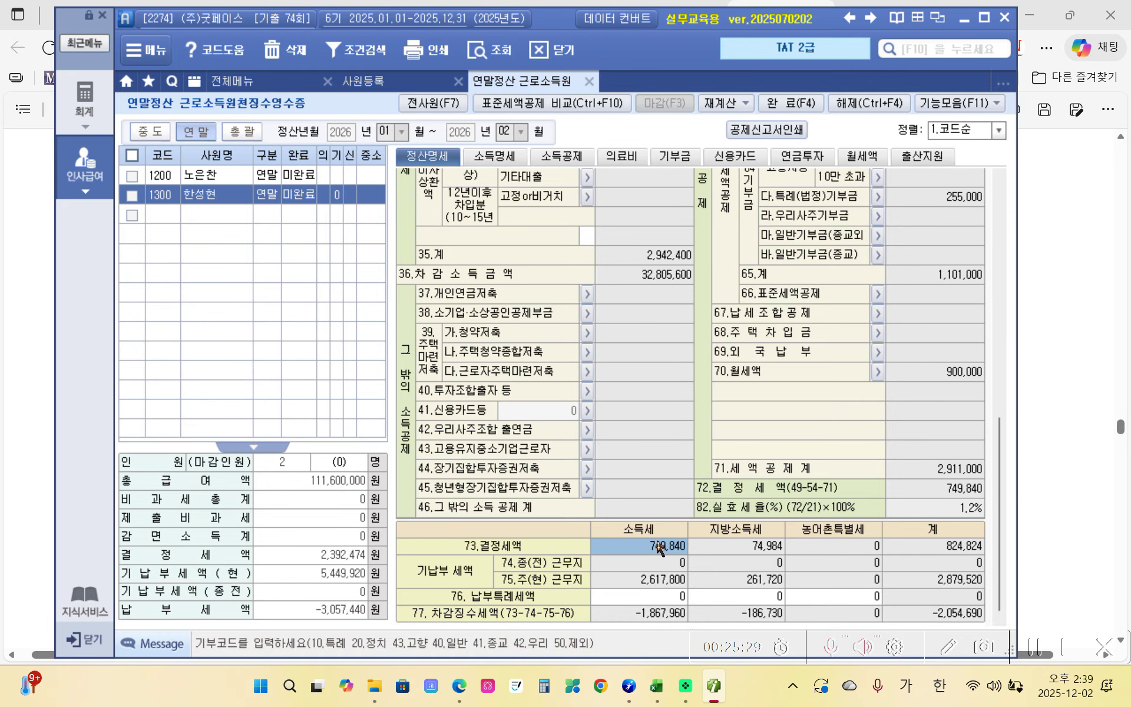
left_click(459, 685)
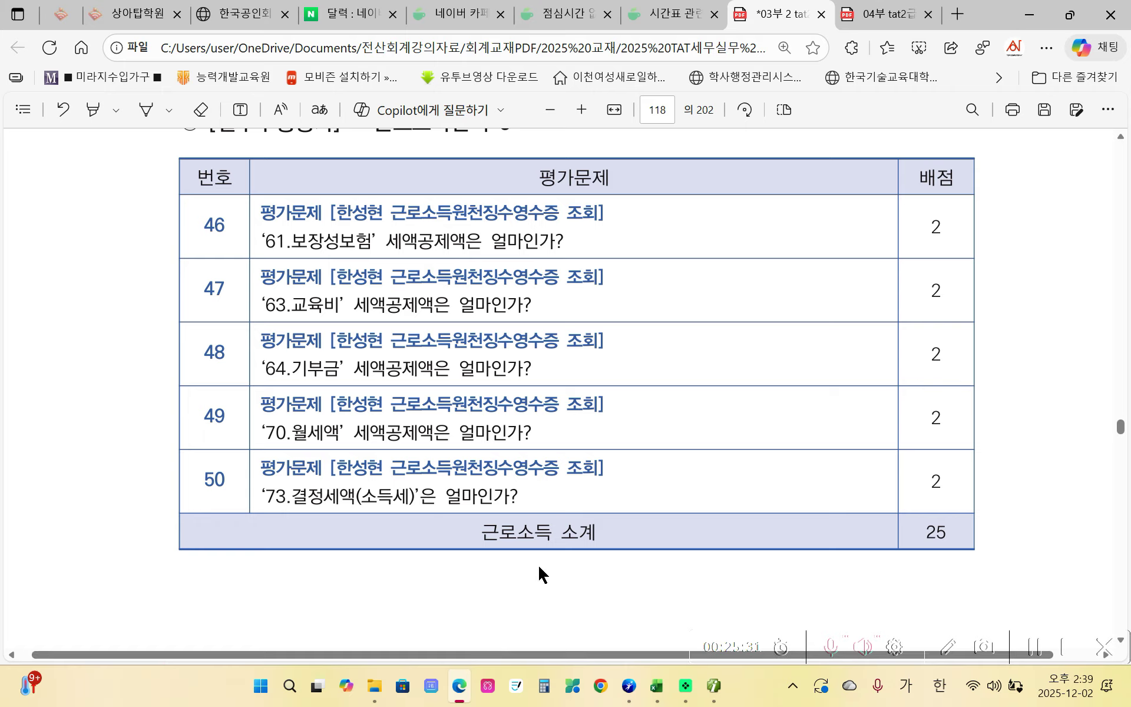
left_click(907, 24)
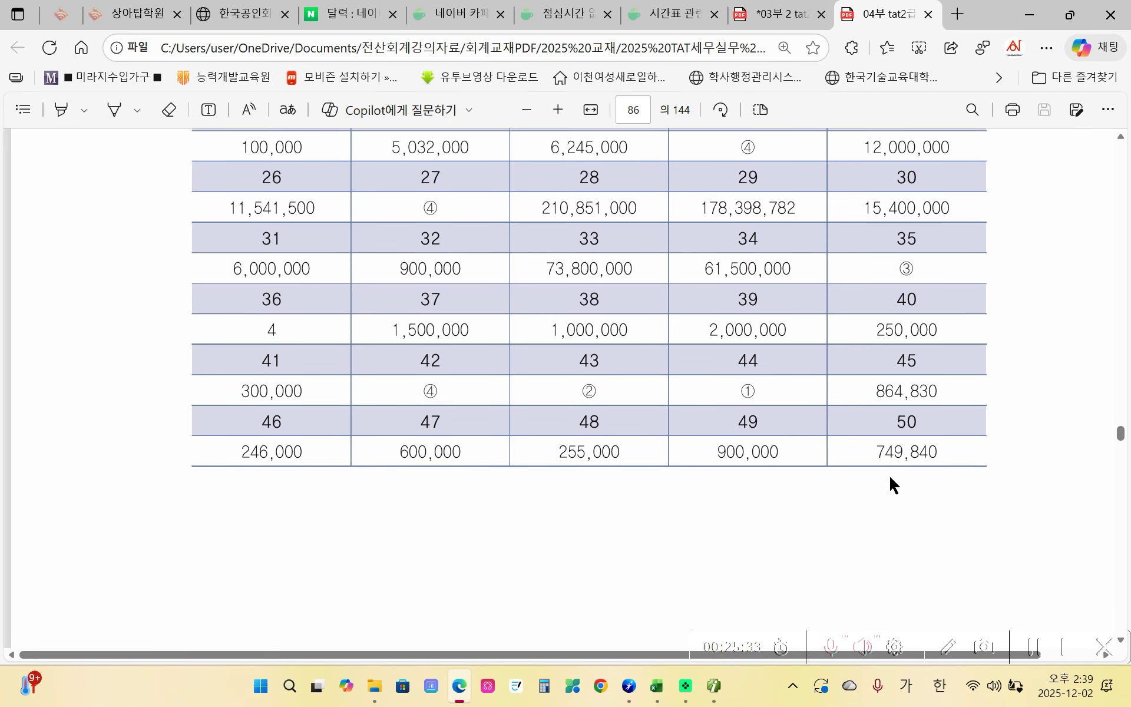
- Confirm 749,840 as question 50's answer, then return to the 03부 question tab
left_click_drag(873, 457, 940, 454)
left_click(910, 455)
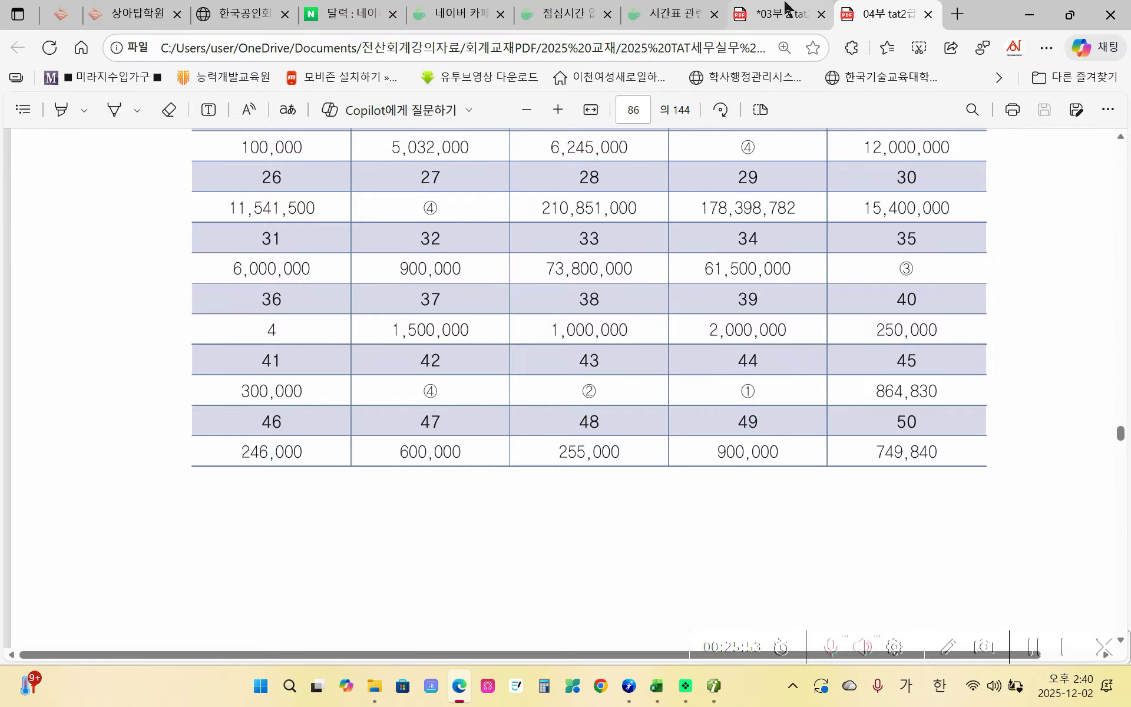
left_click(776, 18)
mouse_move(776, 19)
left_mouse_down()
mouse_move(497, 285)
mouse_move(651, 320)
mouse_move(730, 75)
mouse_move(710, 22)
mouse_move(785, 14)
left_mouse_up()
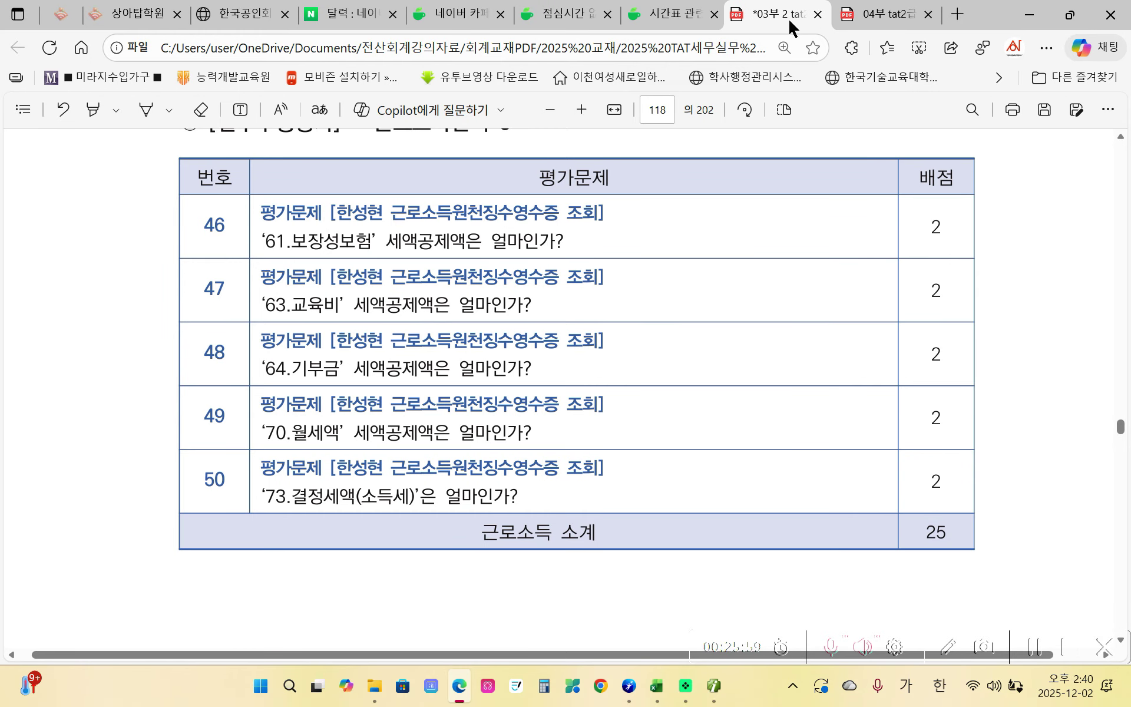
- Scroll to page 119, where the 제75회 실무이론평가 questions begin
scroll(639, 318, "down", 10)
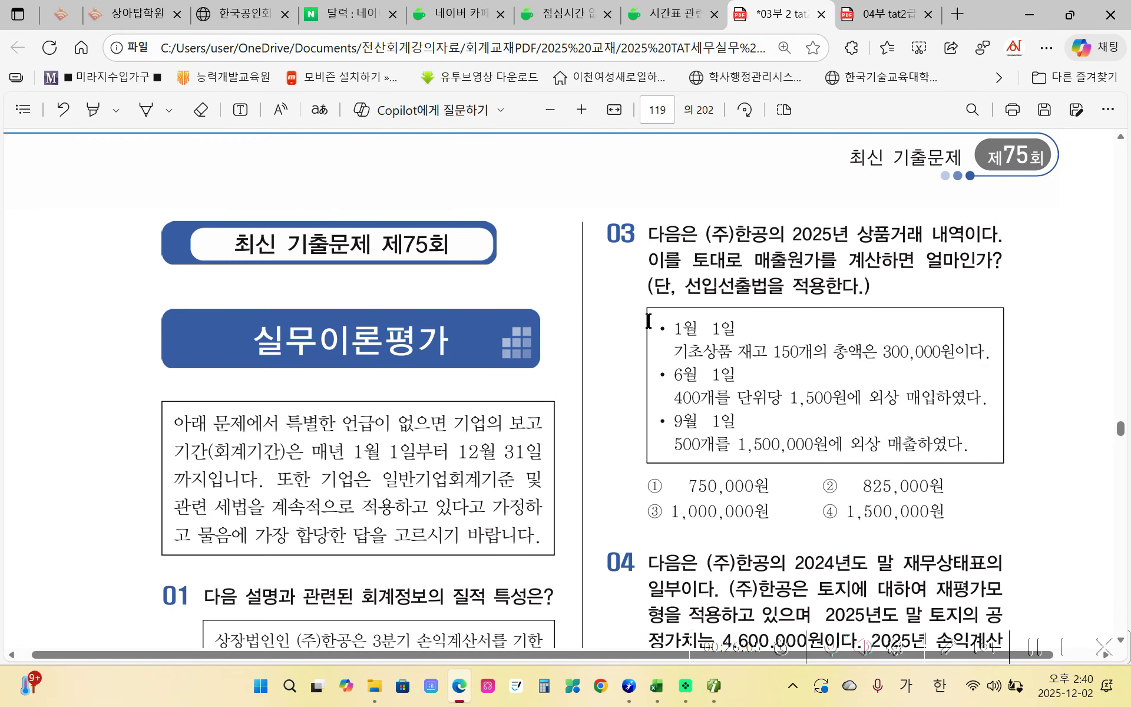
scroll(648, 321, "down", 1)
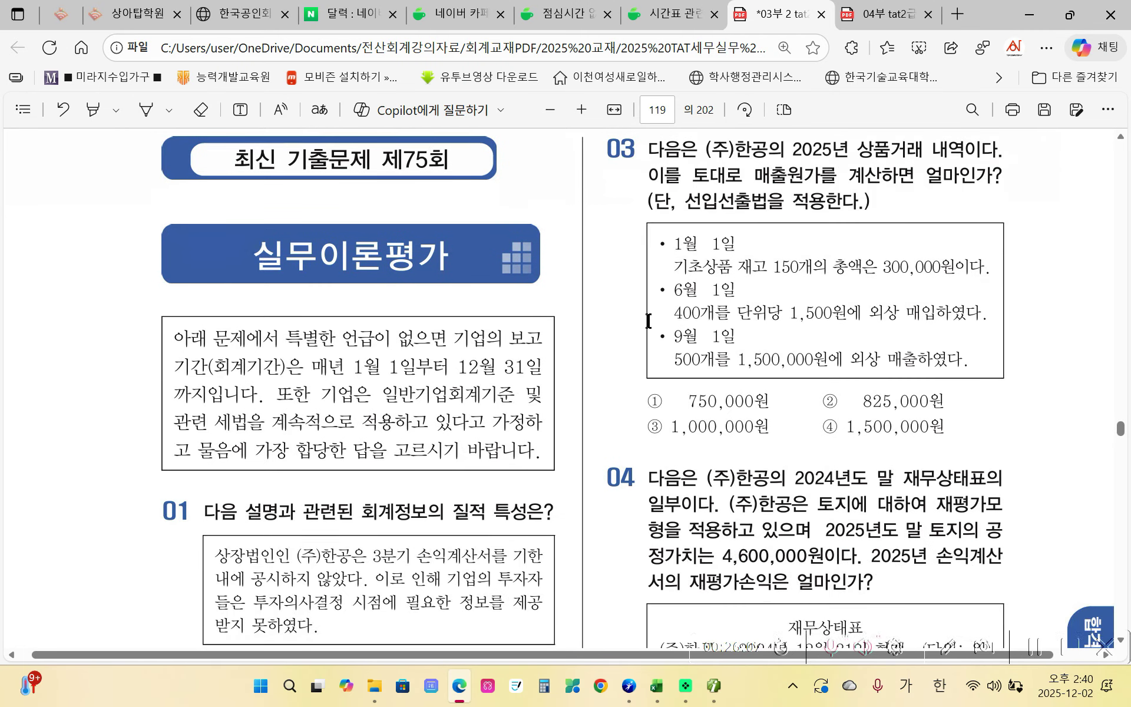